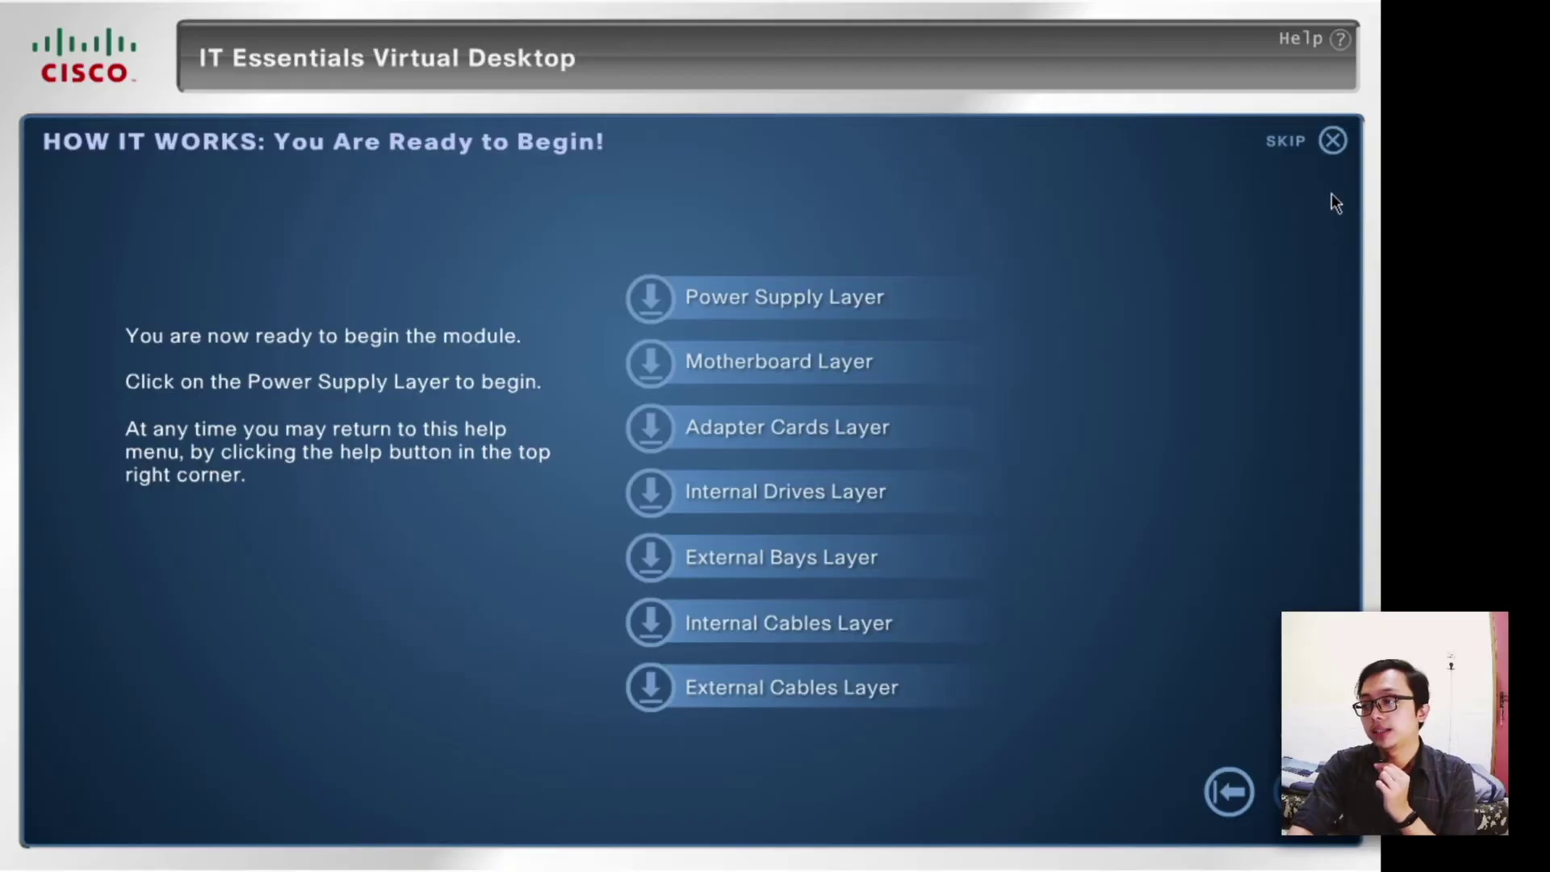
# - Skip the introduction, mount the power supply upright with its fan at the case's rear opening, and fasten it with the power supply screws
pyautogui.click(1333, 144)
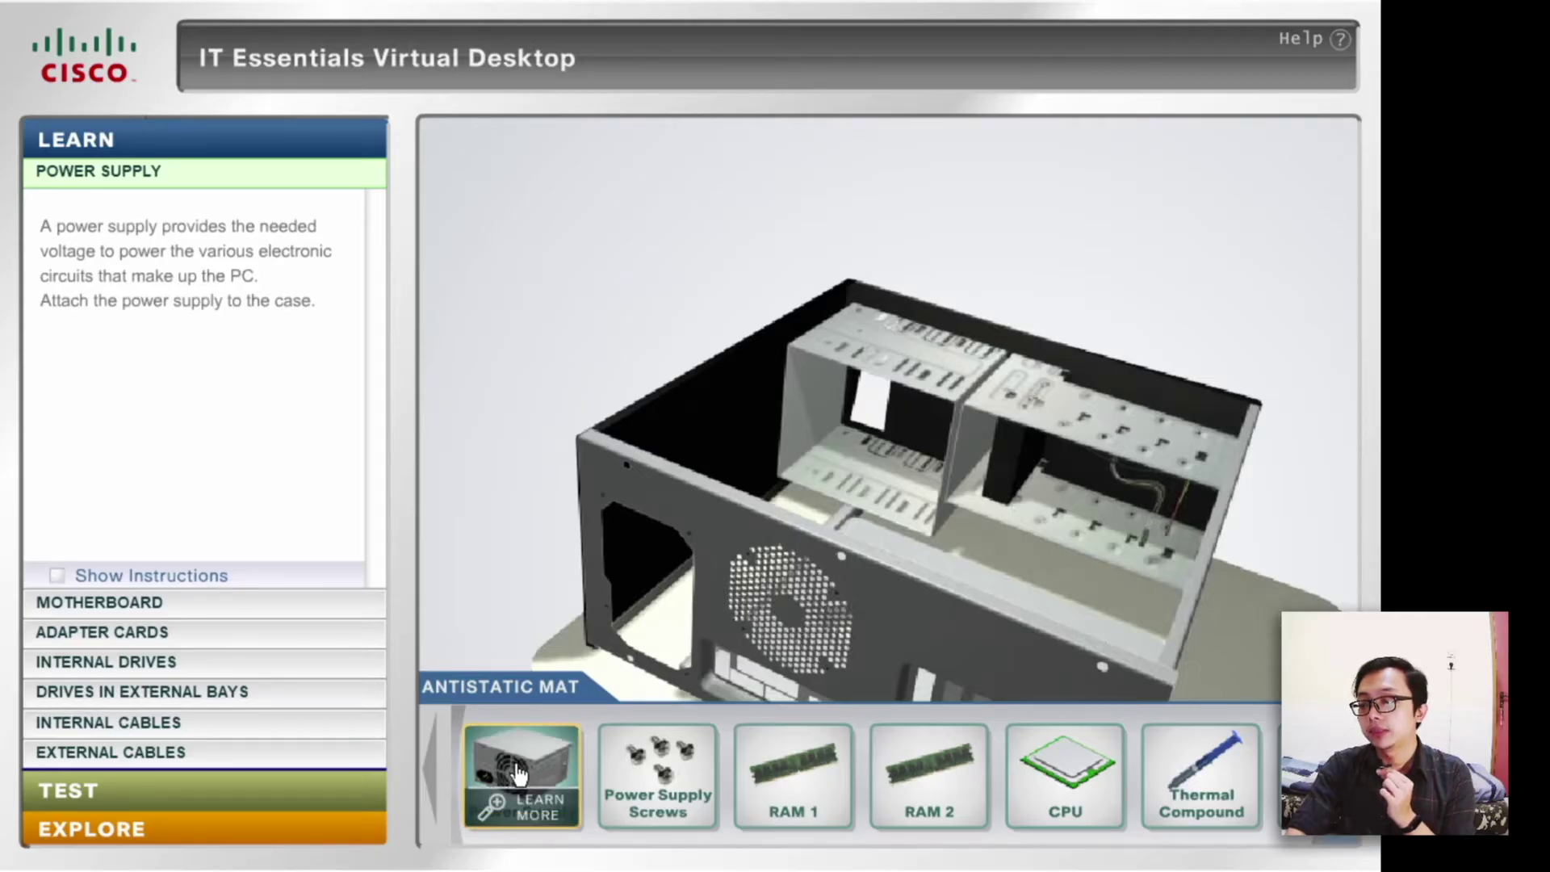
pyautogui.moveTo(518, 773); pyautogui.dragTo(761, 444)
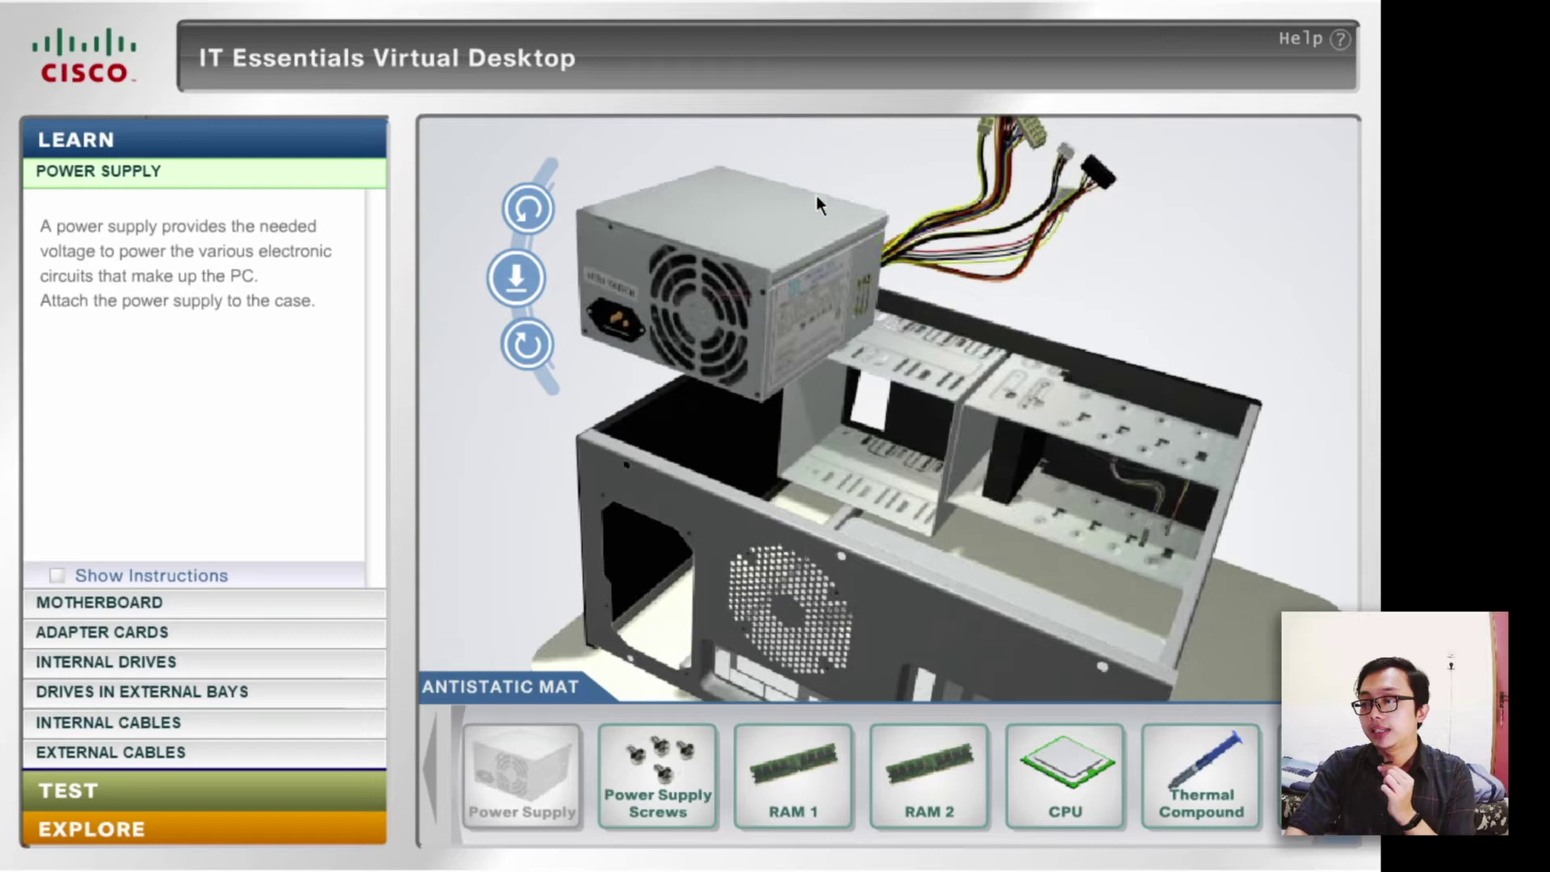
pyautogui.click(529, 211)
pyautogui.click(530, 212)
pyautogui.click(531, 214)
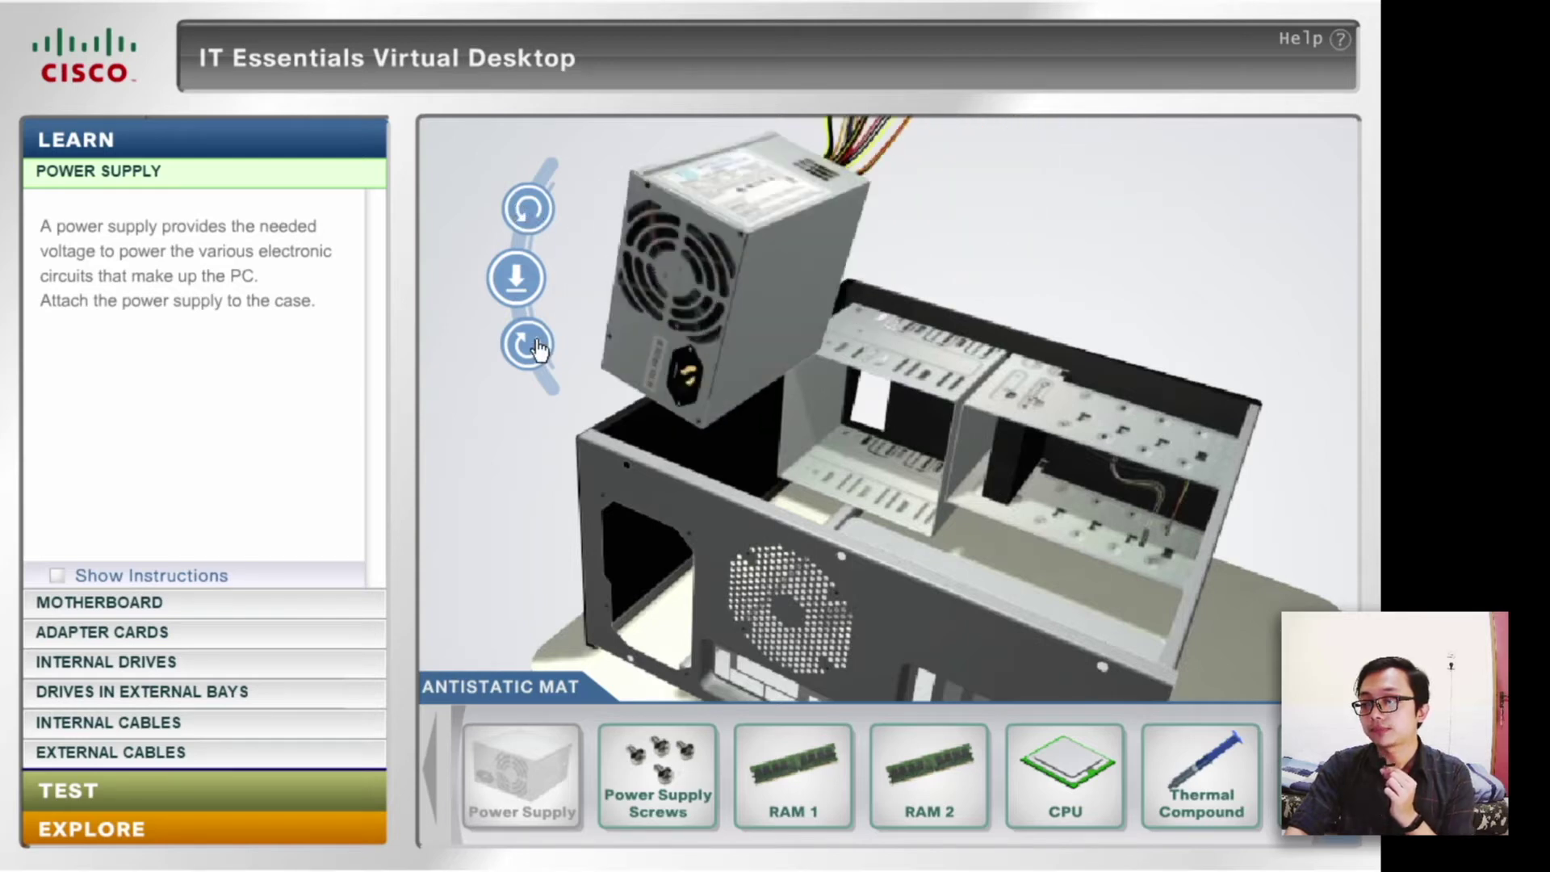
pyautogui.click(534, 218)
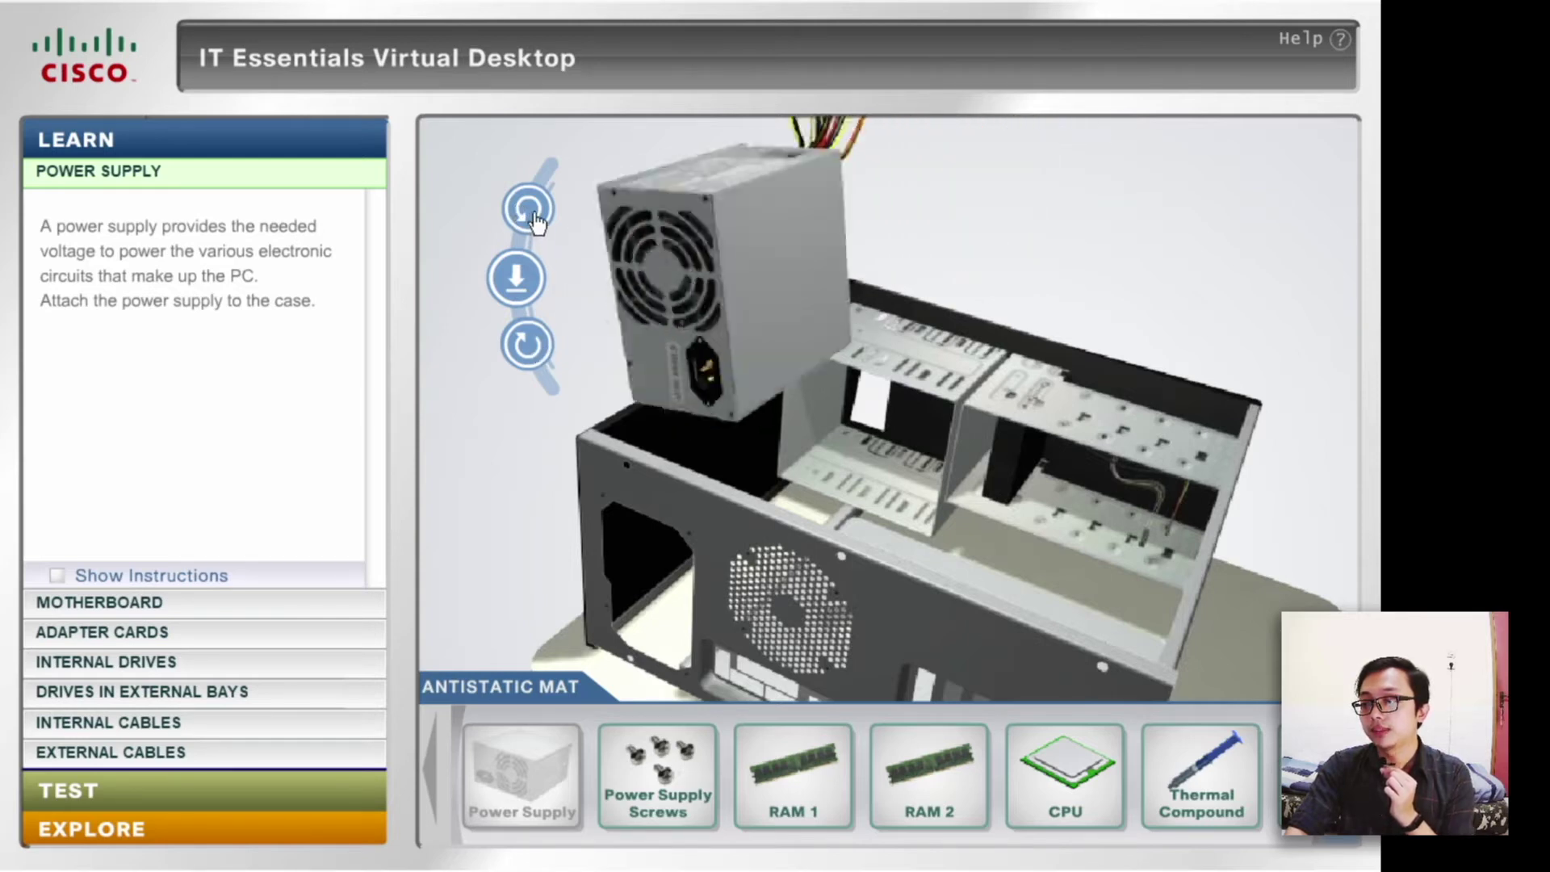
pyautogui.click(530, 278)
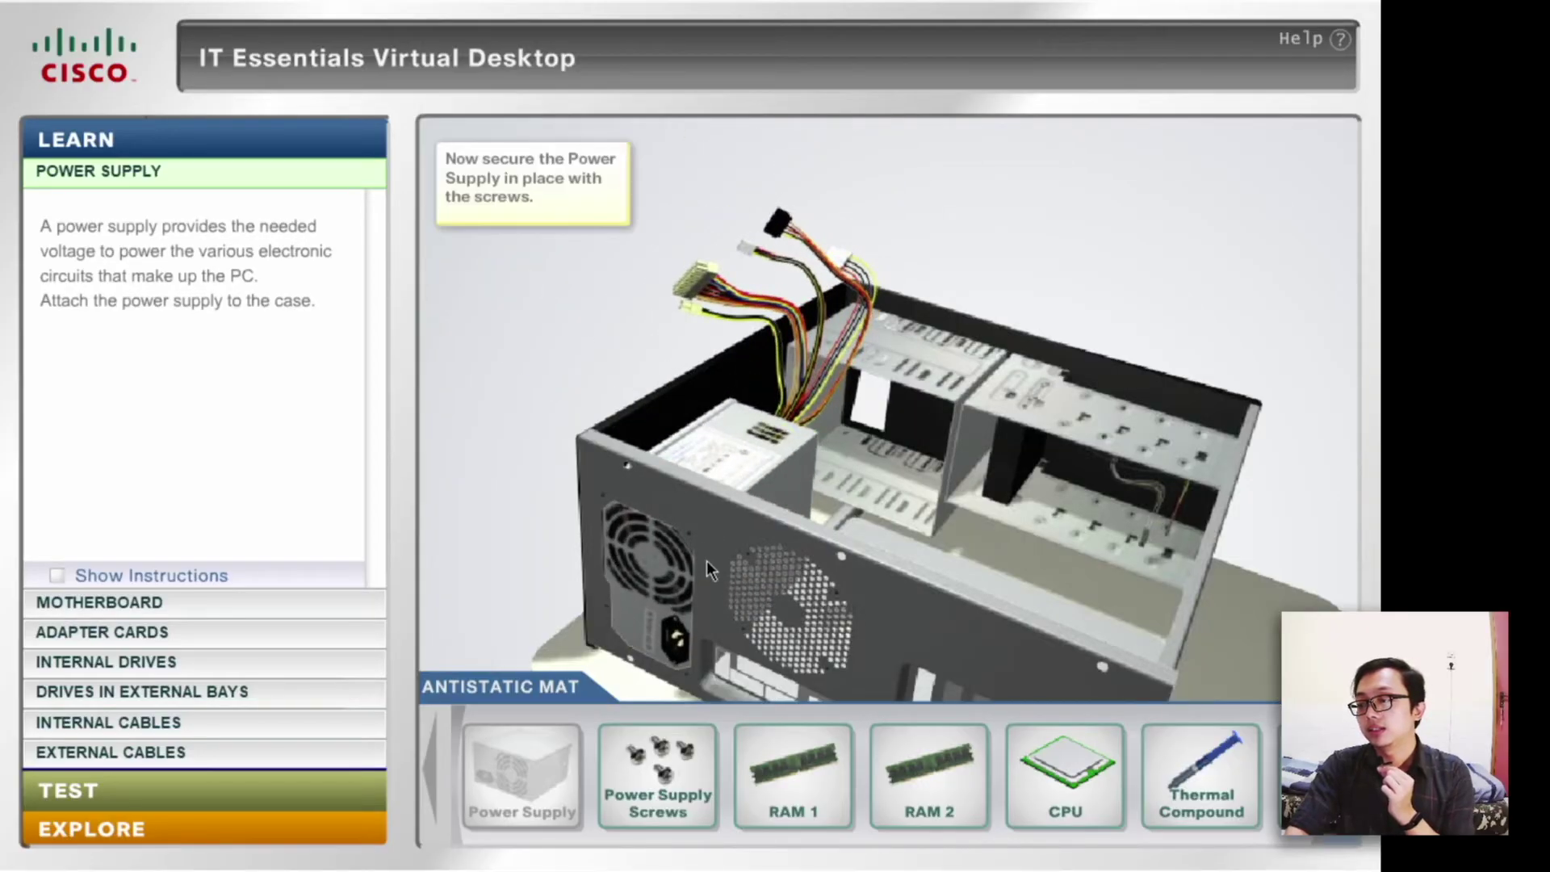
pyautogui.moveTo(671, 780); pyautogui.dragTo(656, 589)
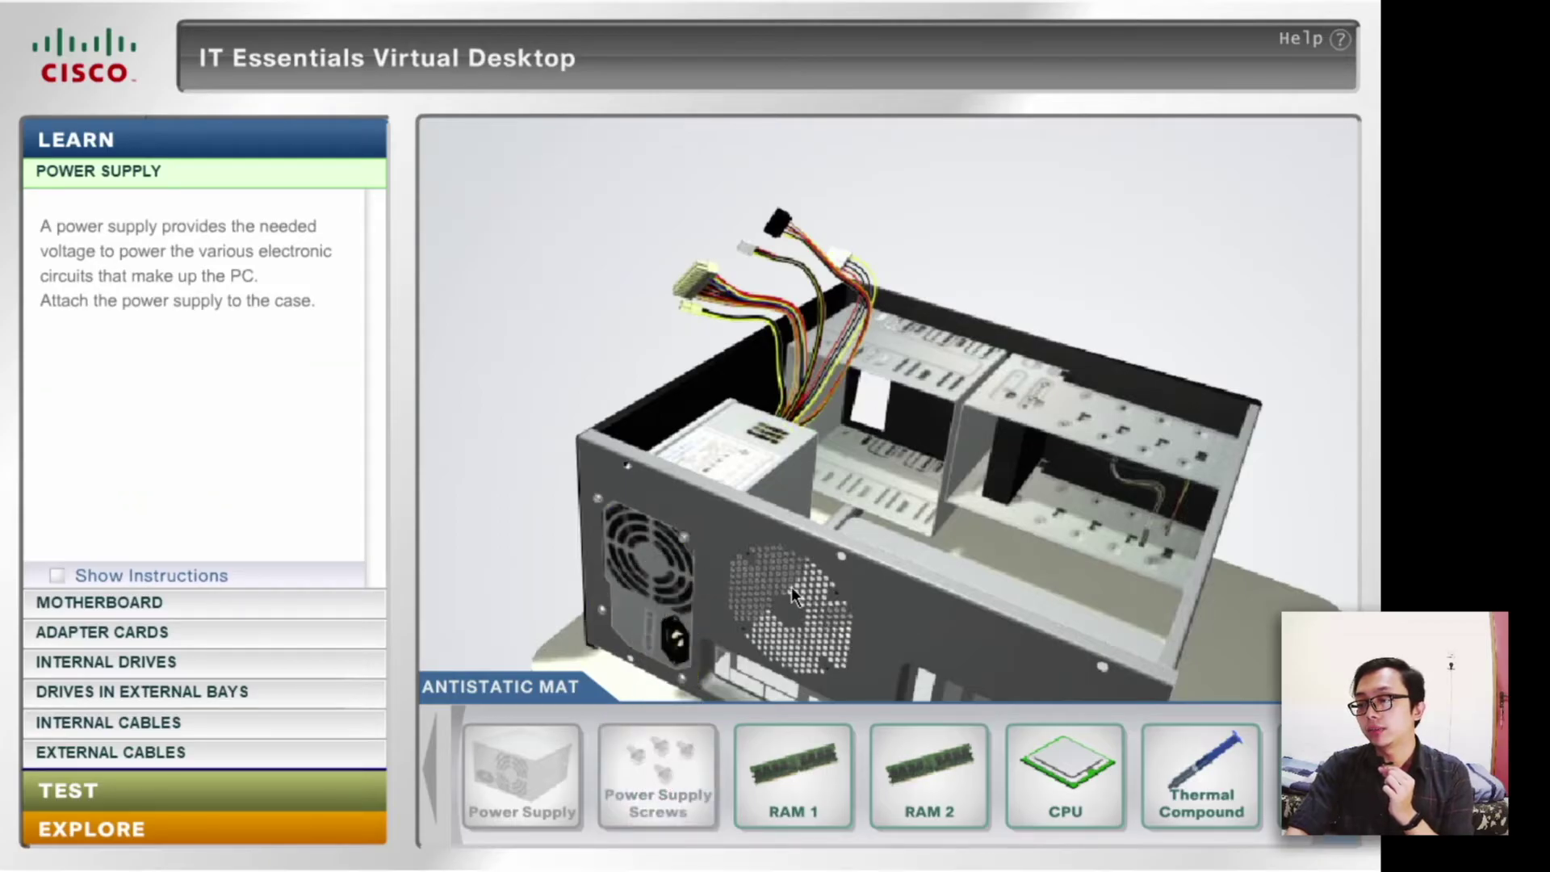
pyautogui.click(182, 435)
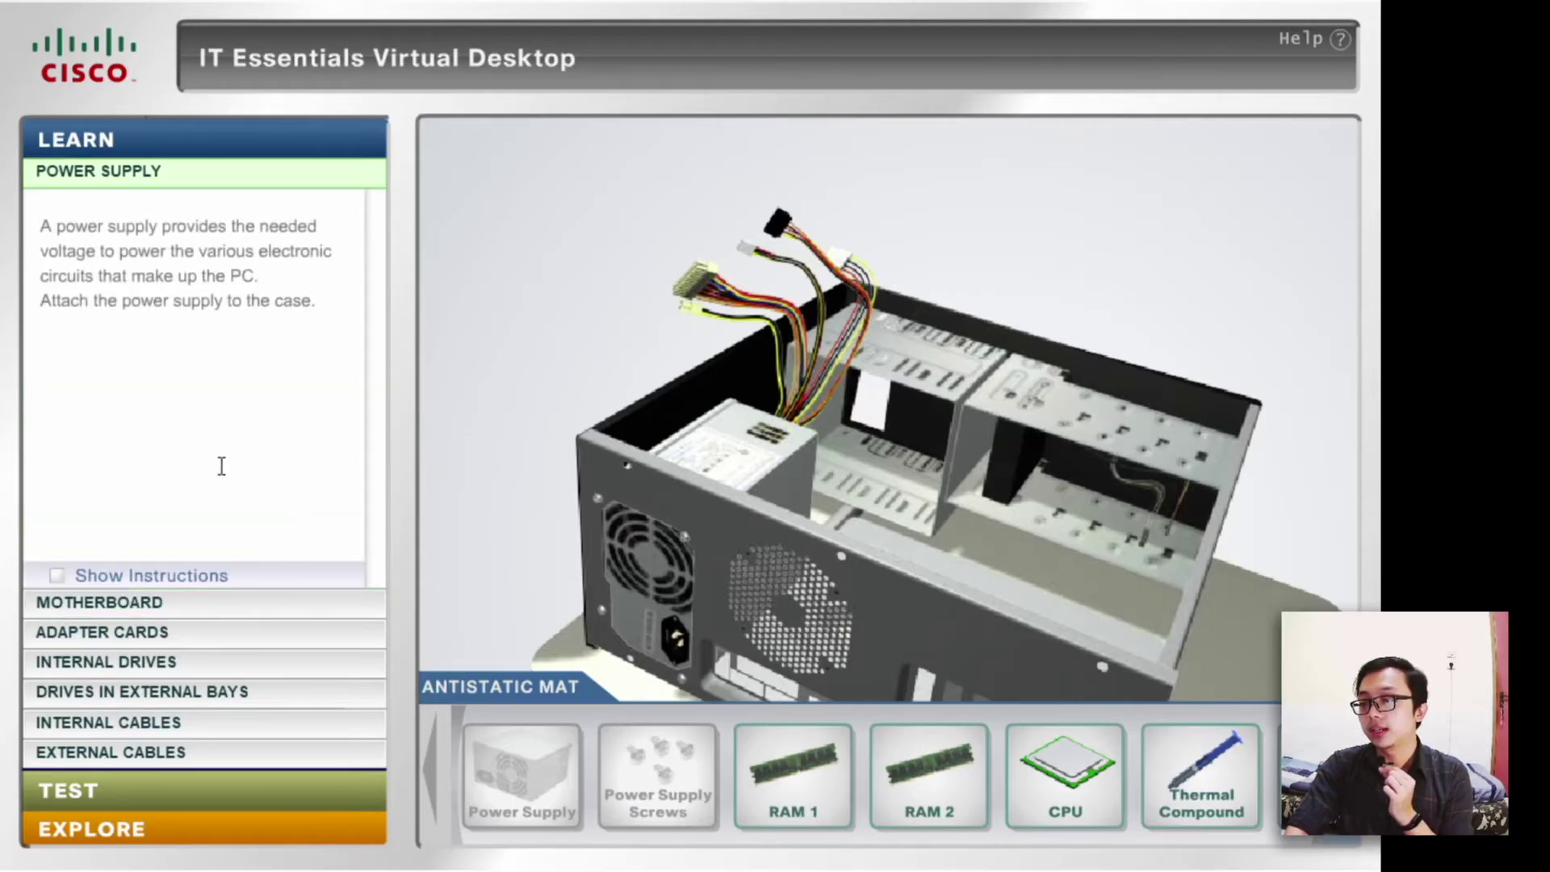
# - In the motherboard layer, seat the CPU with its notch aligned to the socket, and secure it with the load plate and lever
pyautogui.click(118, 602)
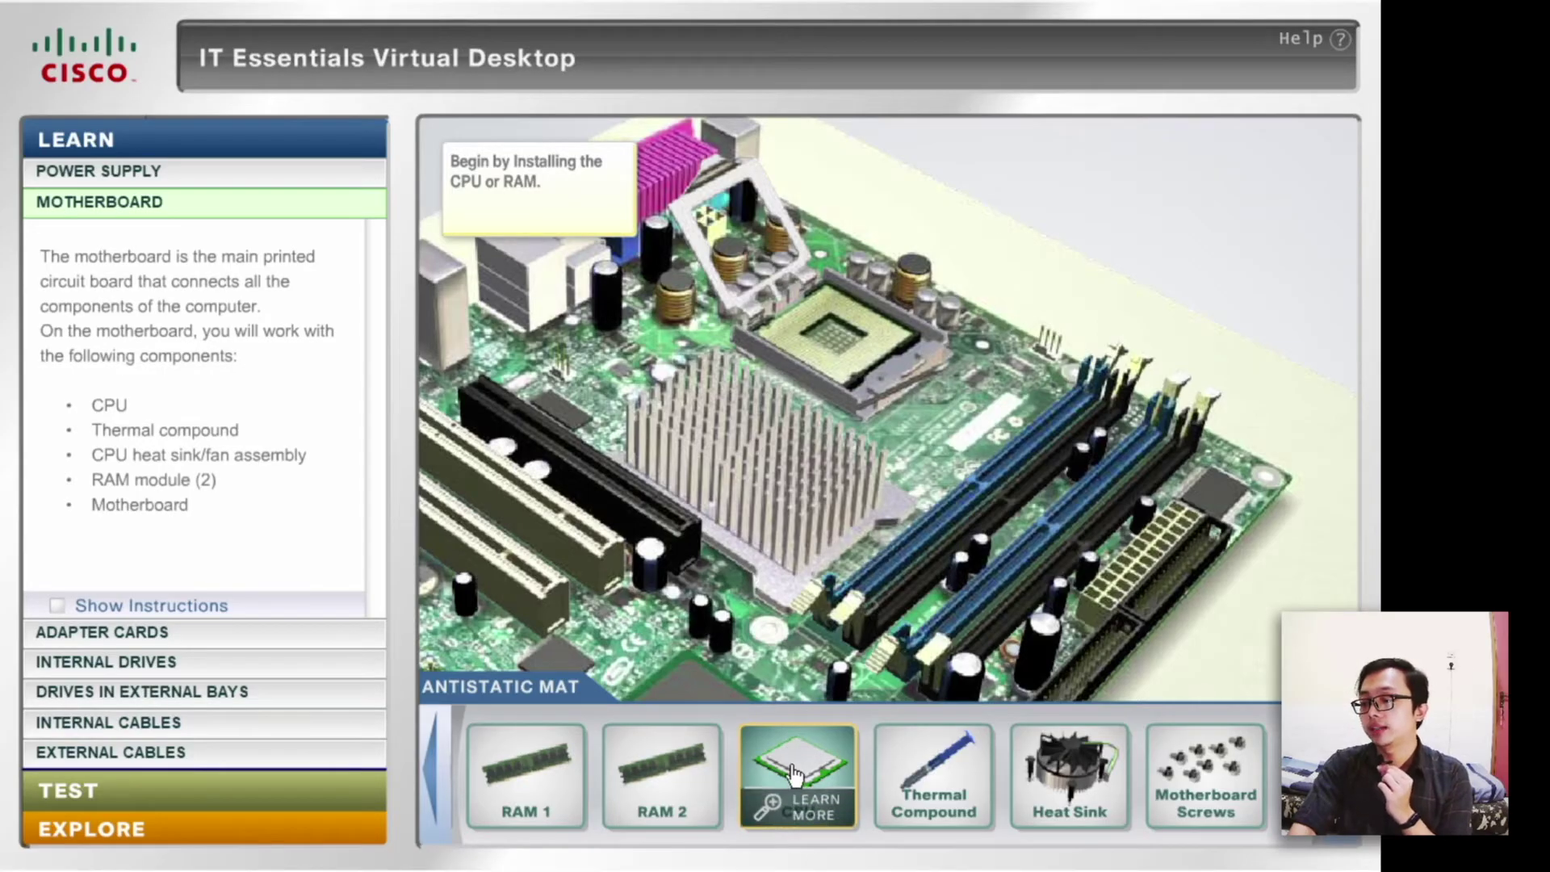
pyautogui.moveTo(793, 772); pyautogui.dragTo(835, 343)
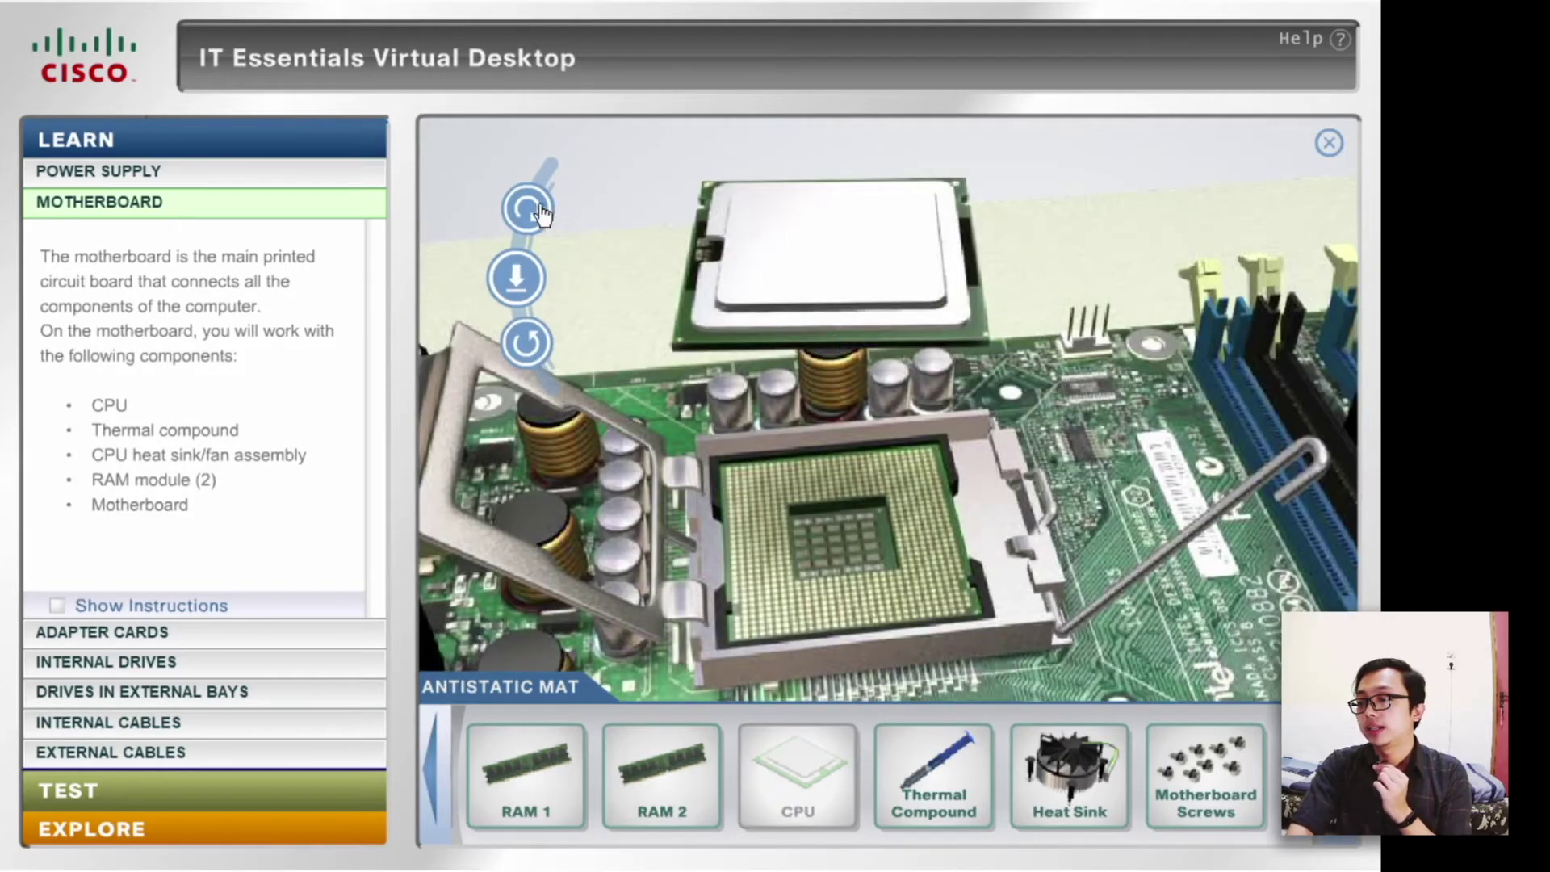
pyautogui.click(537, 212)
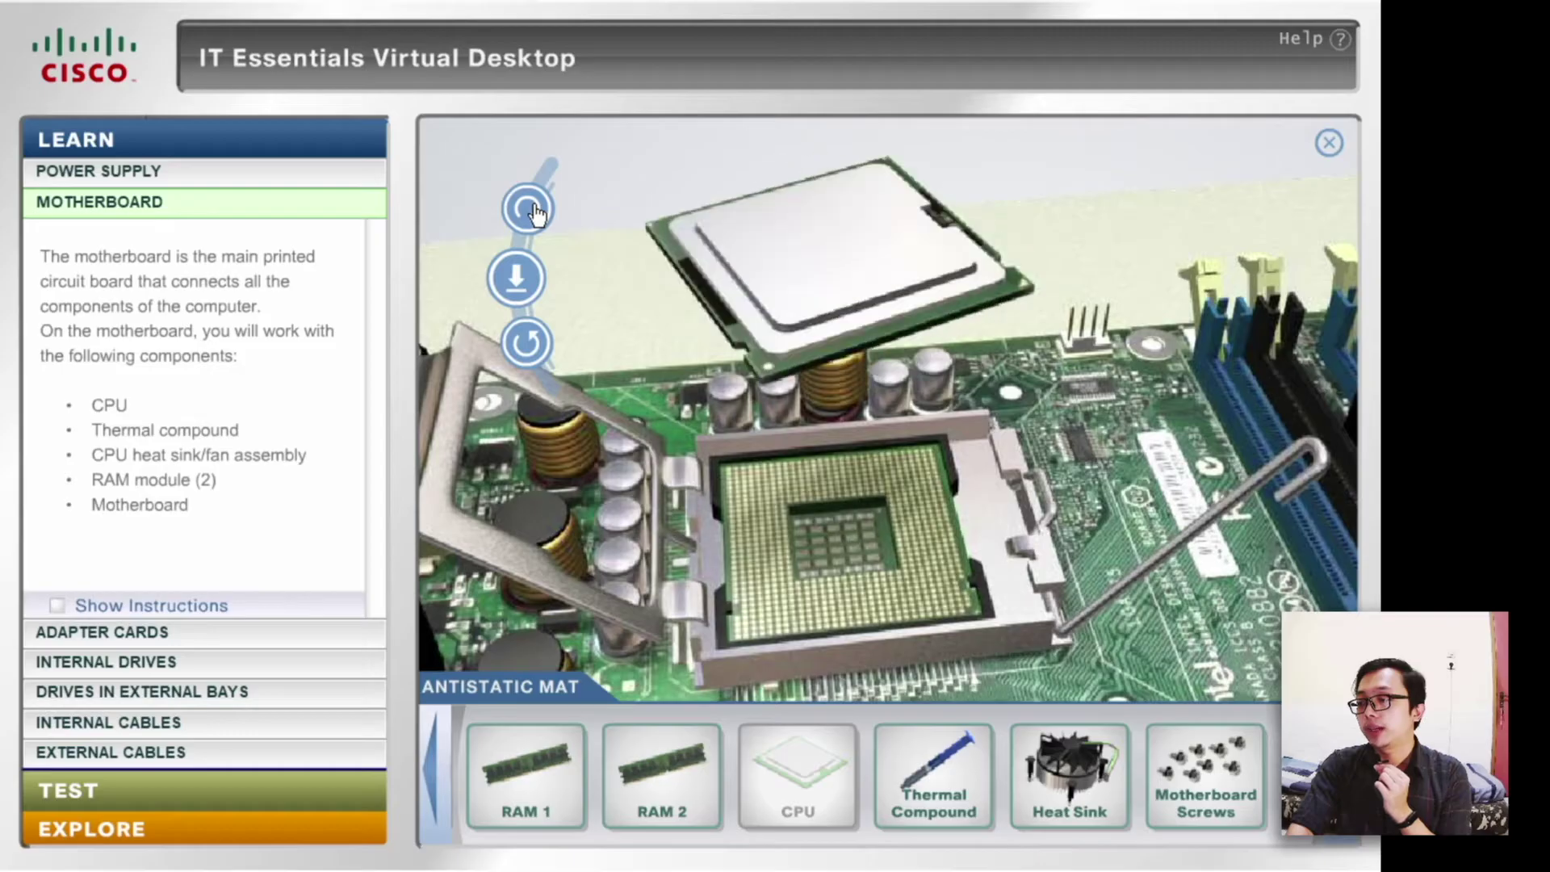
pyautogui.click(537, 215)
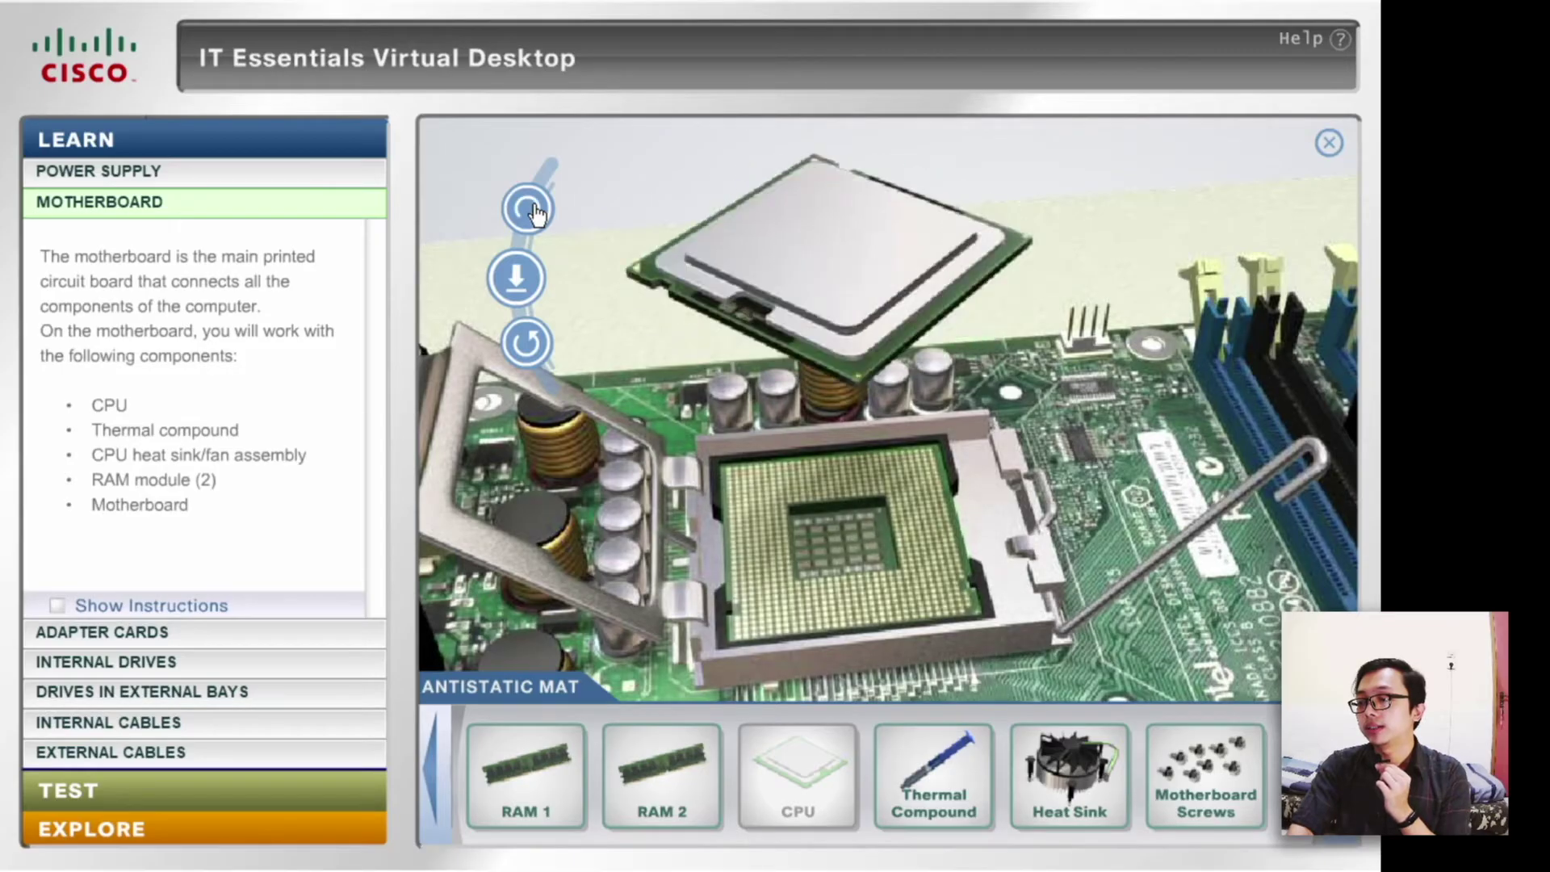
pyautogui.click(530, 346)
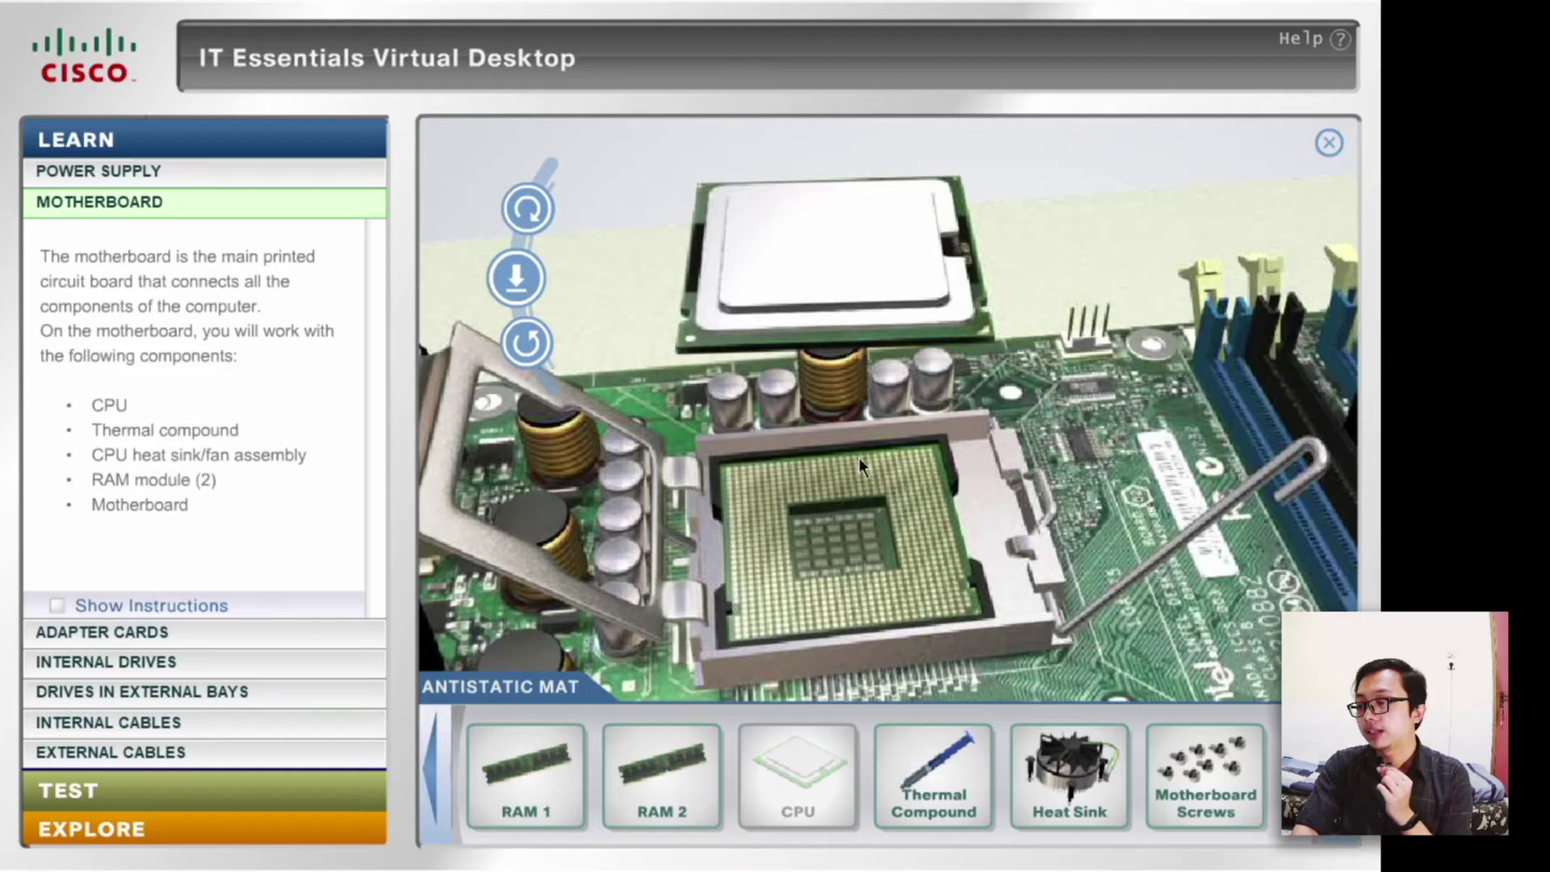
pyautogui.click(518, 280)
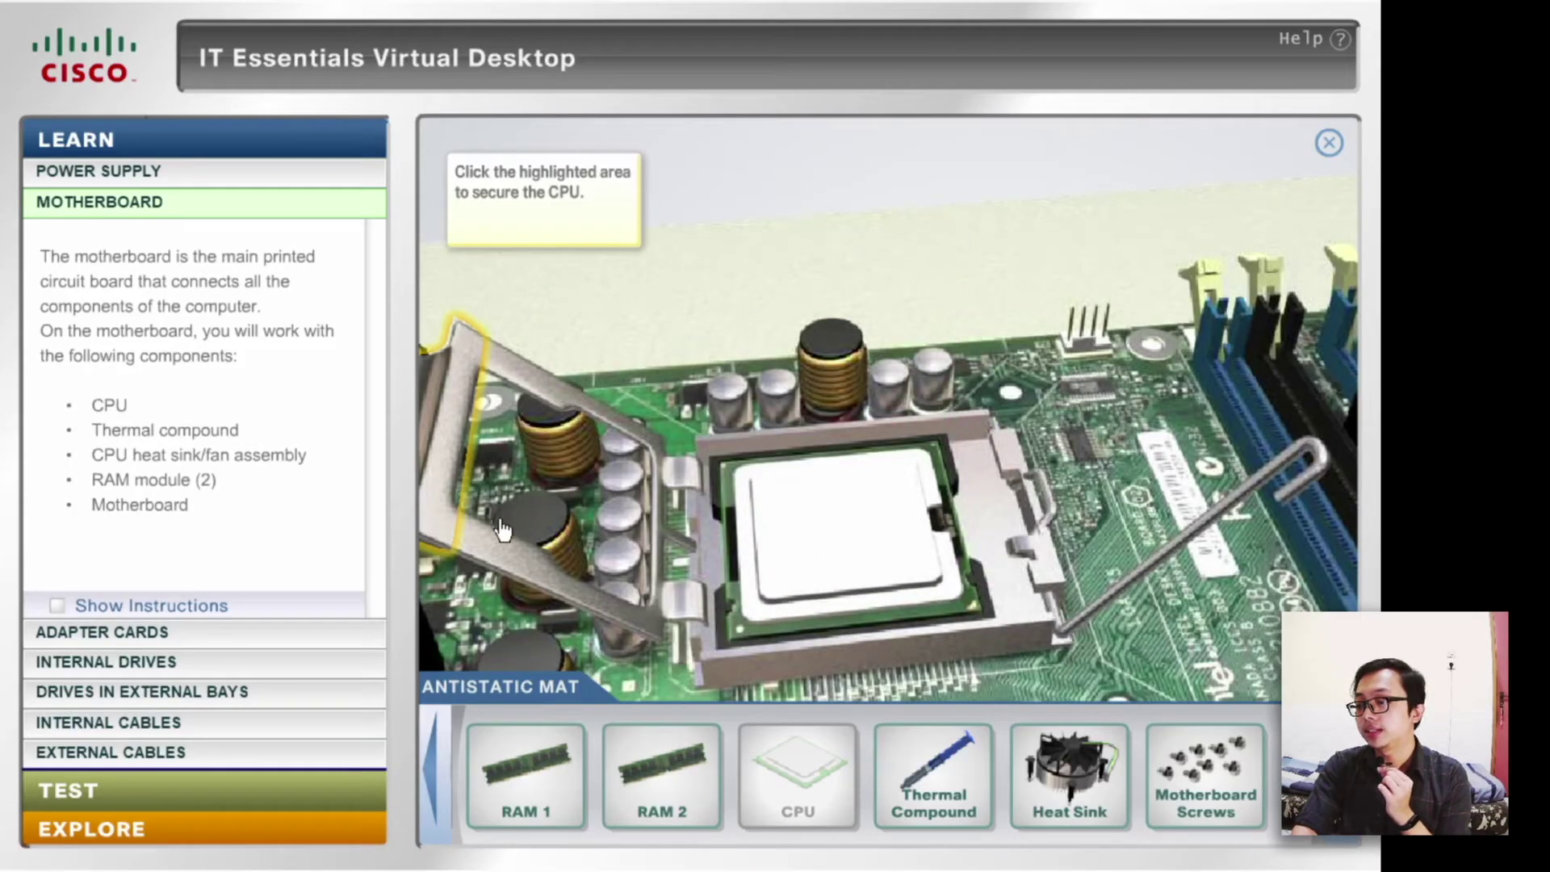
pyautogui.click(440, 523)
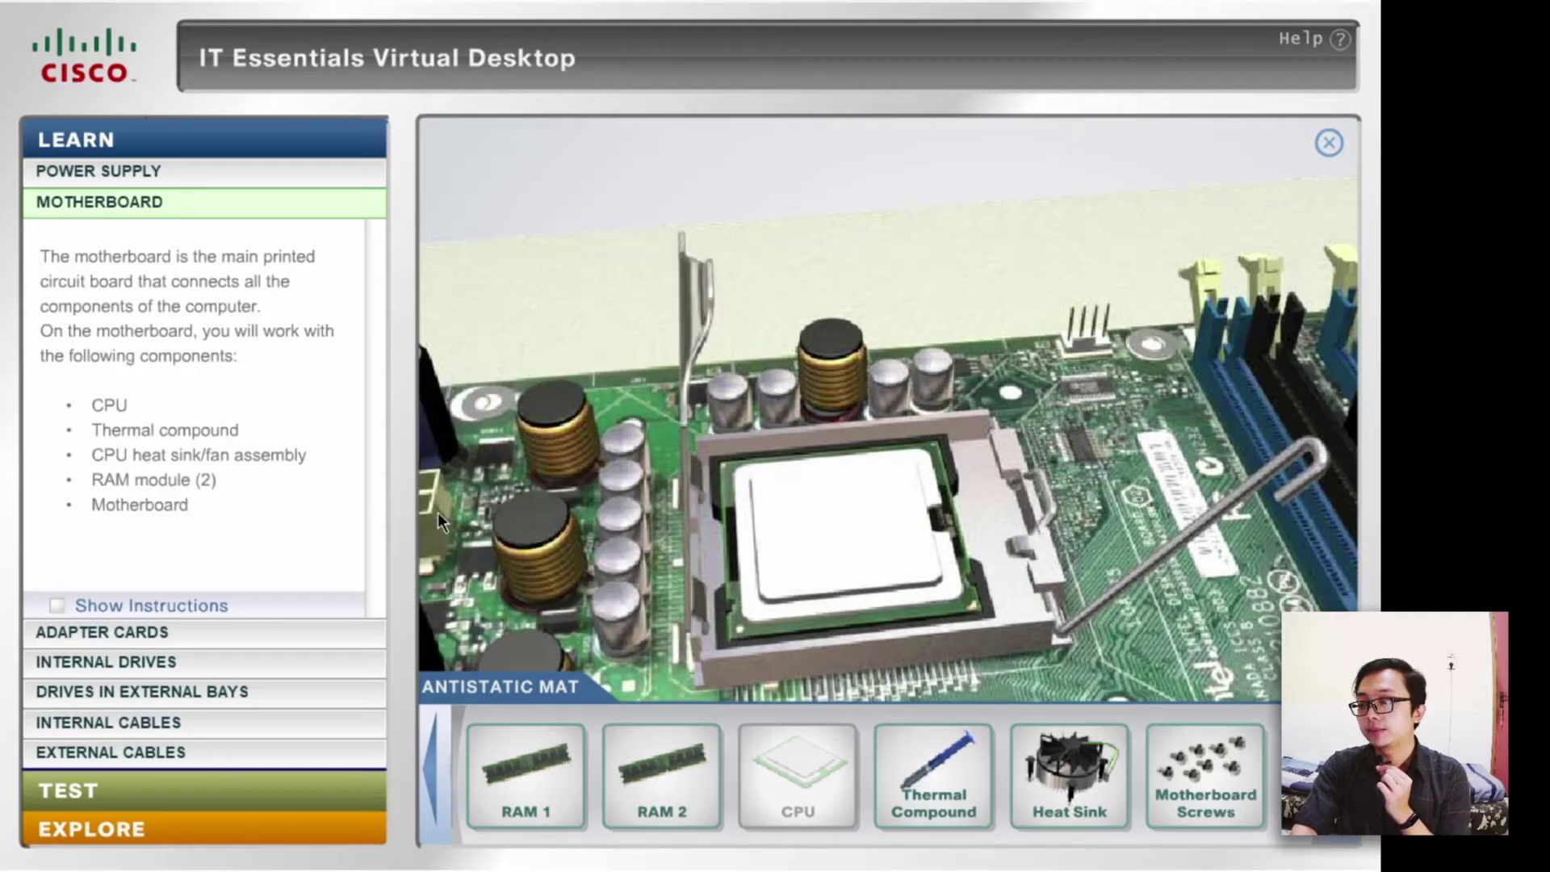
pyautogui.click(1289, 483)
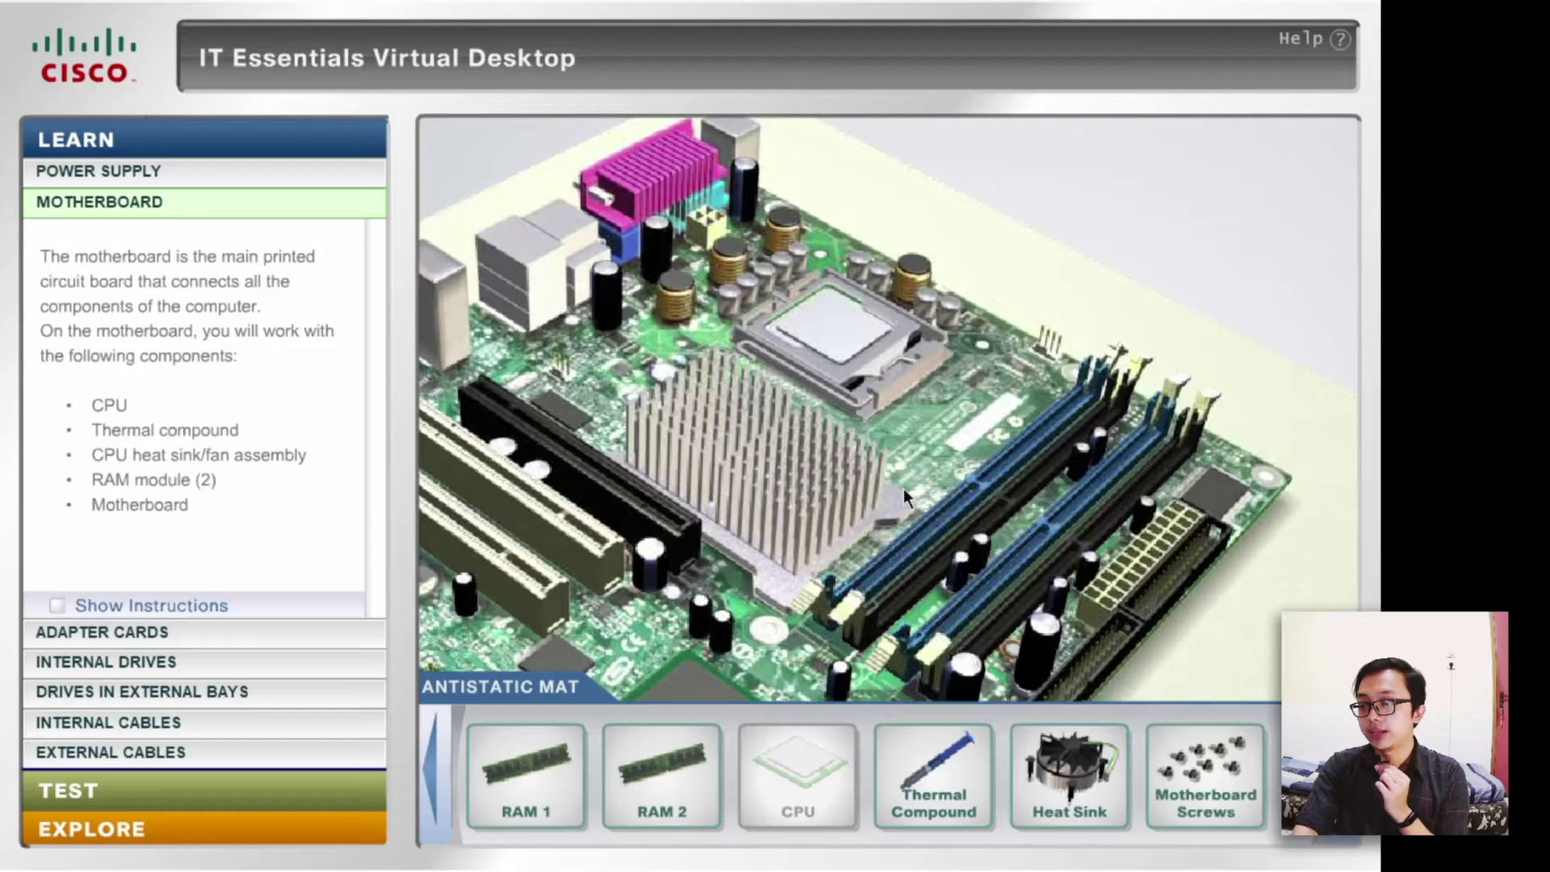
# - Install RAM 1 in the blue memory slot nearest the CPU, with its notch aligned, and close both latches
pyautogui.moveTo(539, 760)
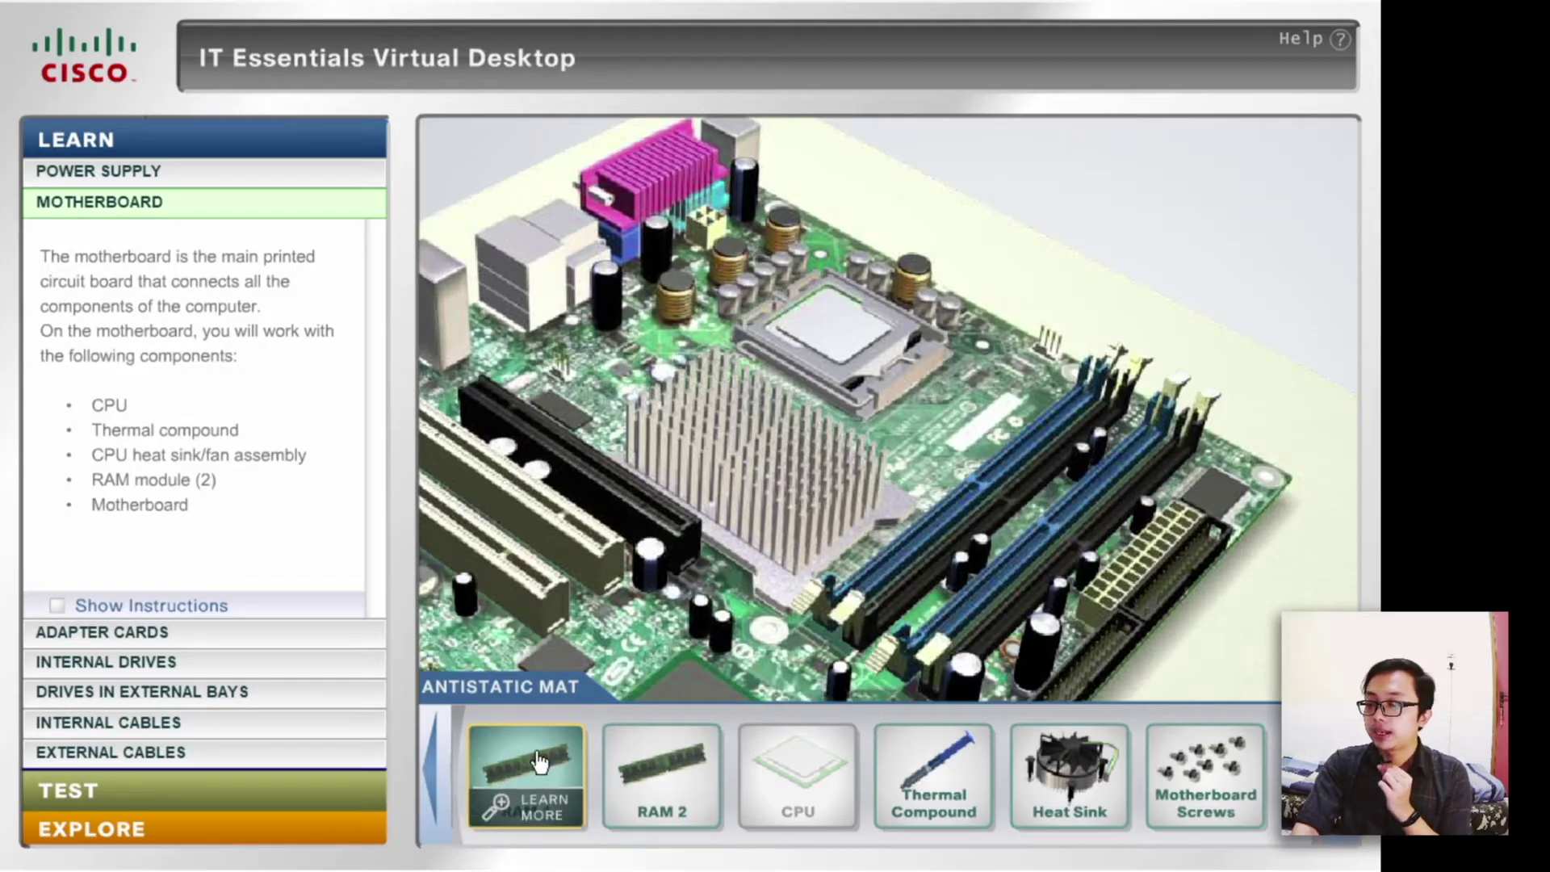
pyautogui.moveTo(539, 760); pyautogui.dragTo(981, 450)
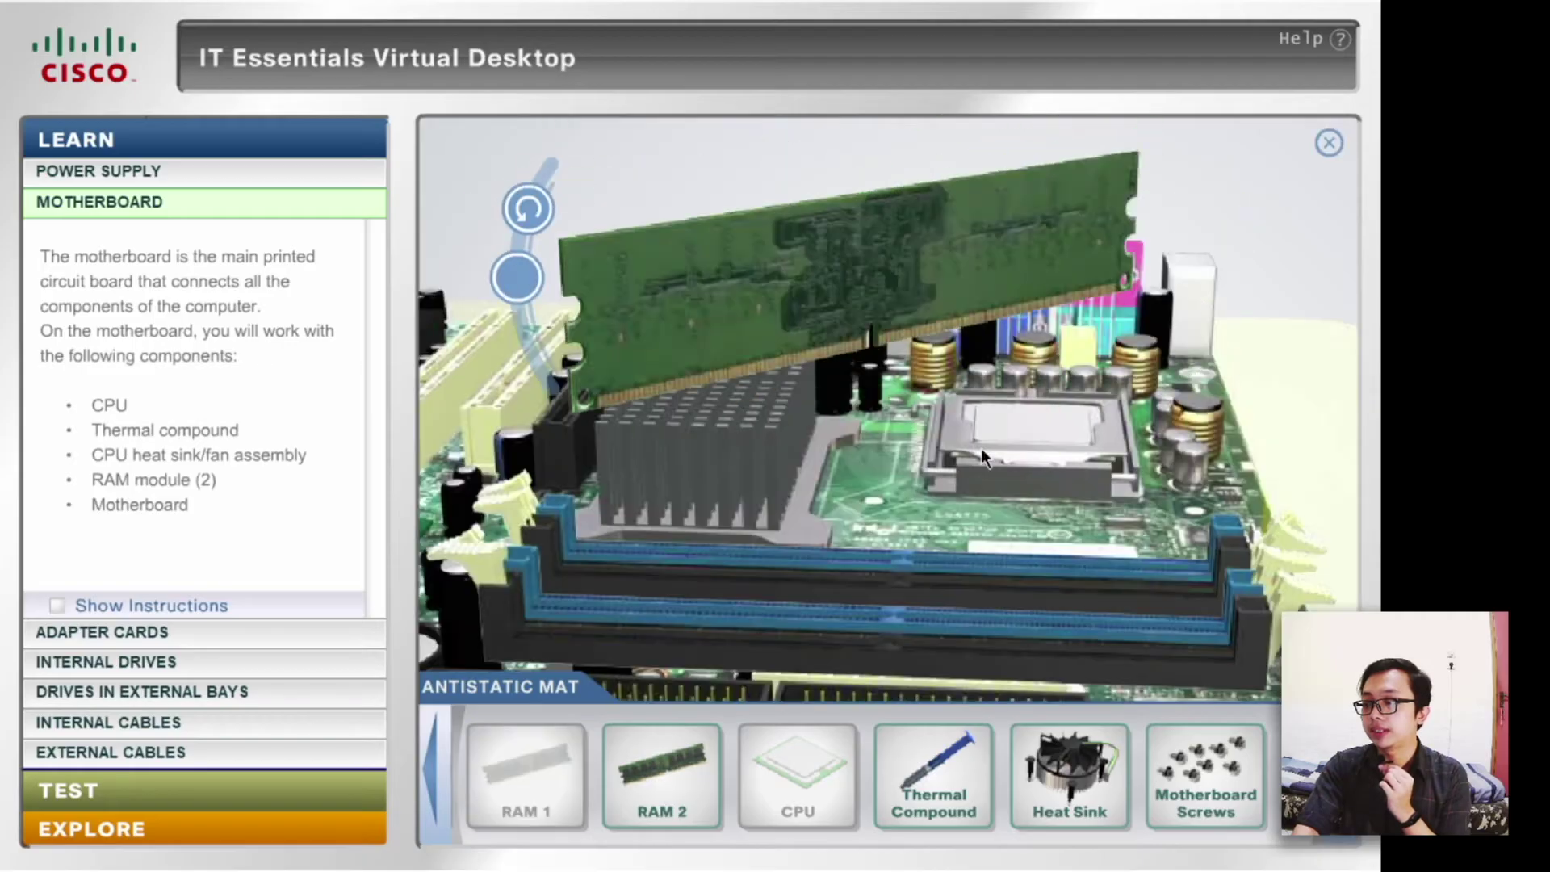
pyautogui.click(529, 210)
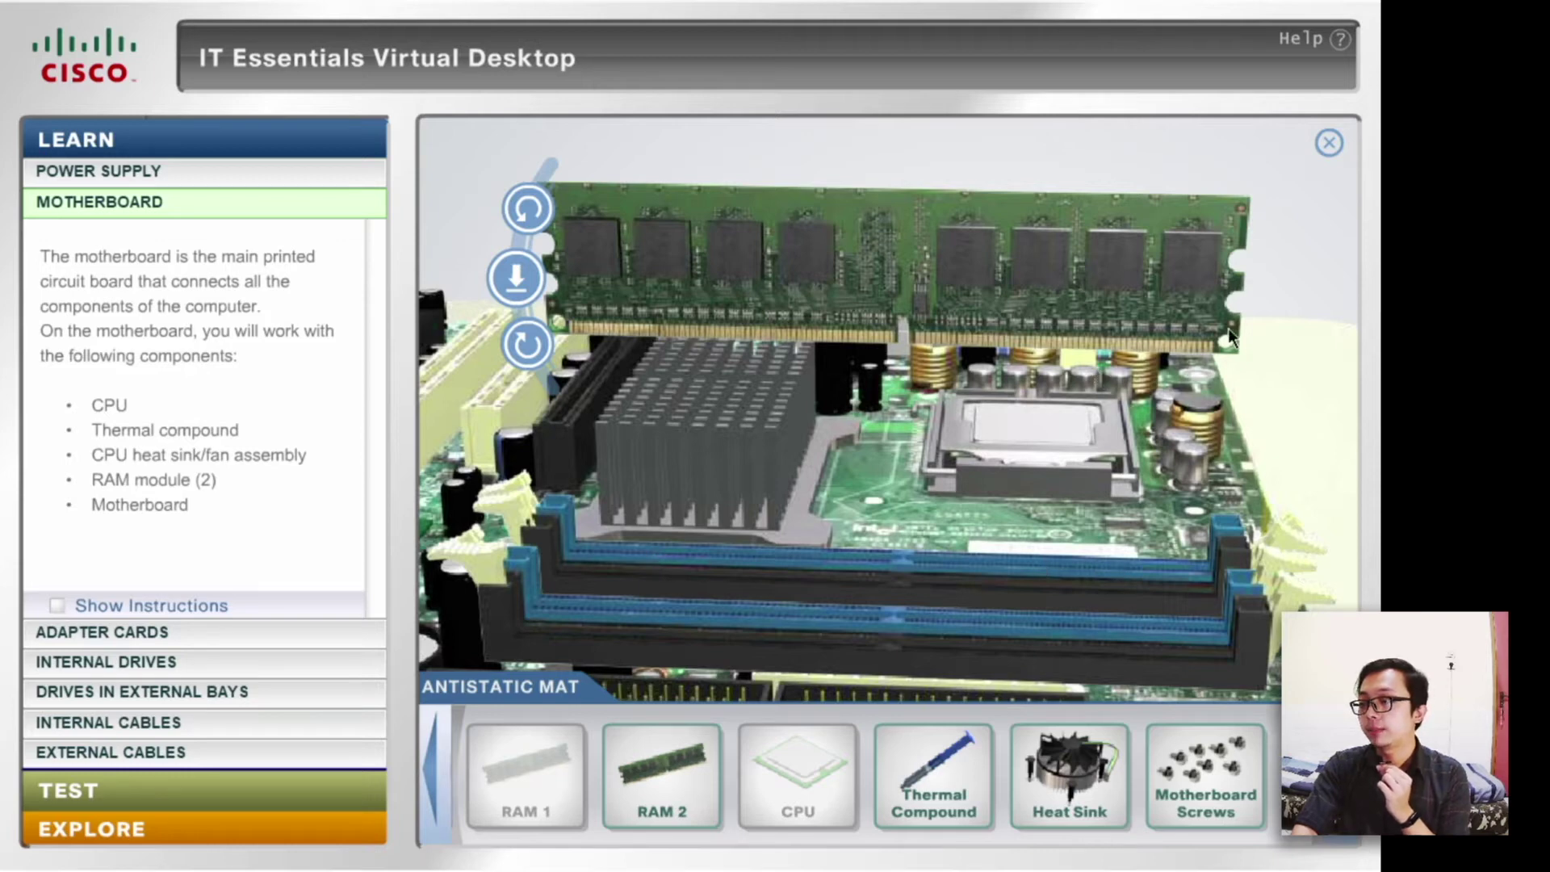
pyautogui.click(519, 279)
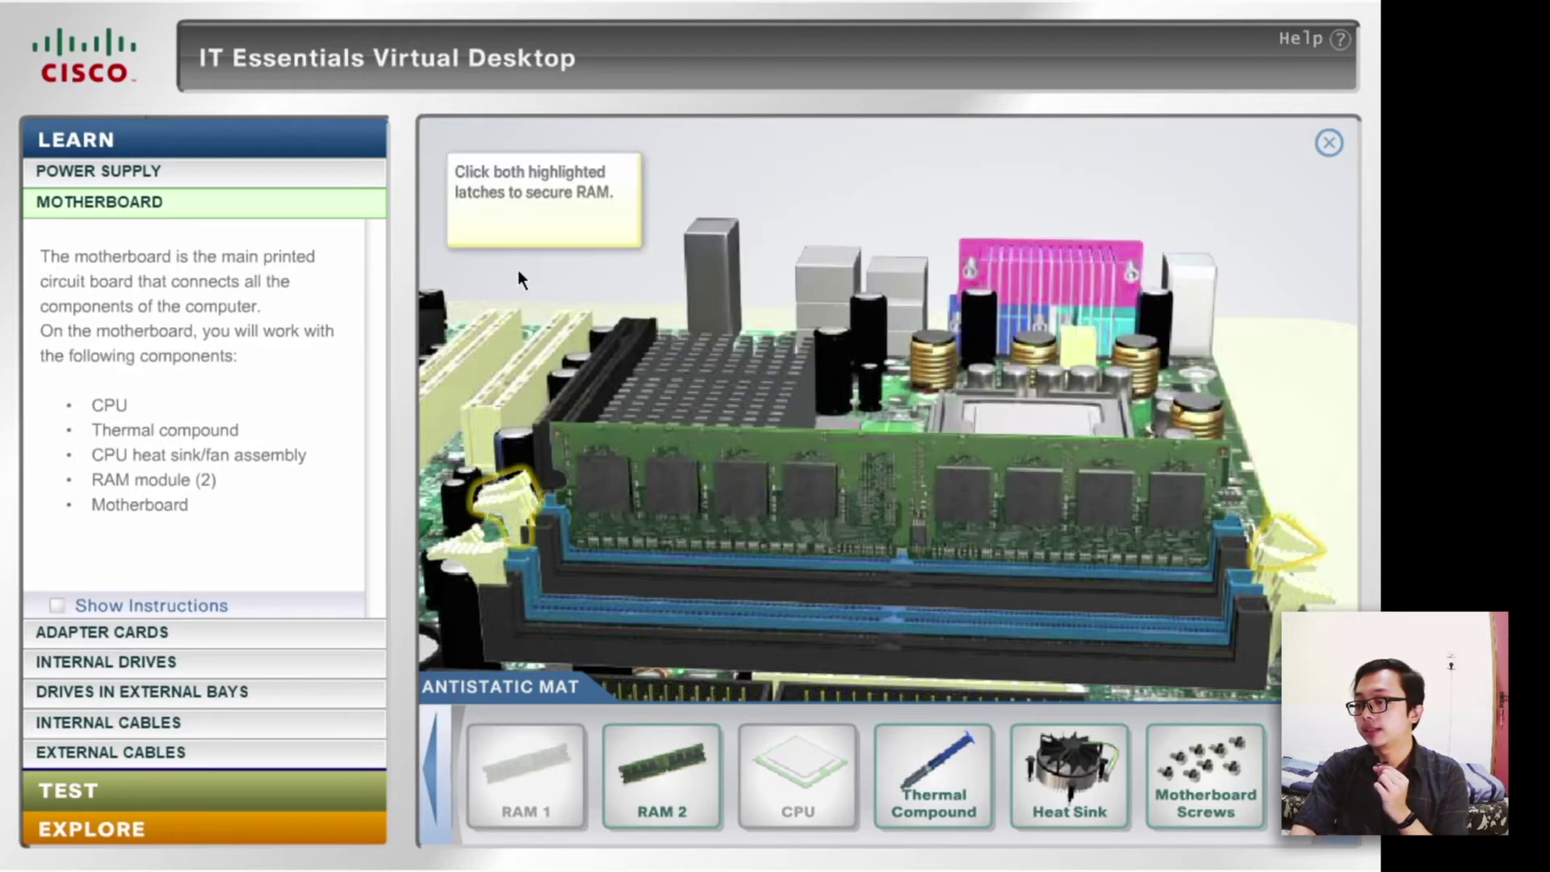
pyautogui.click(525, 492)
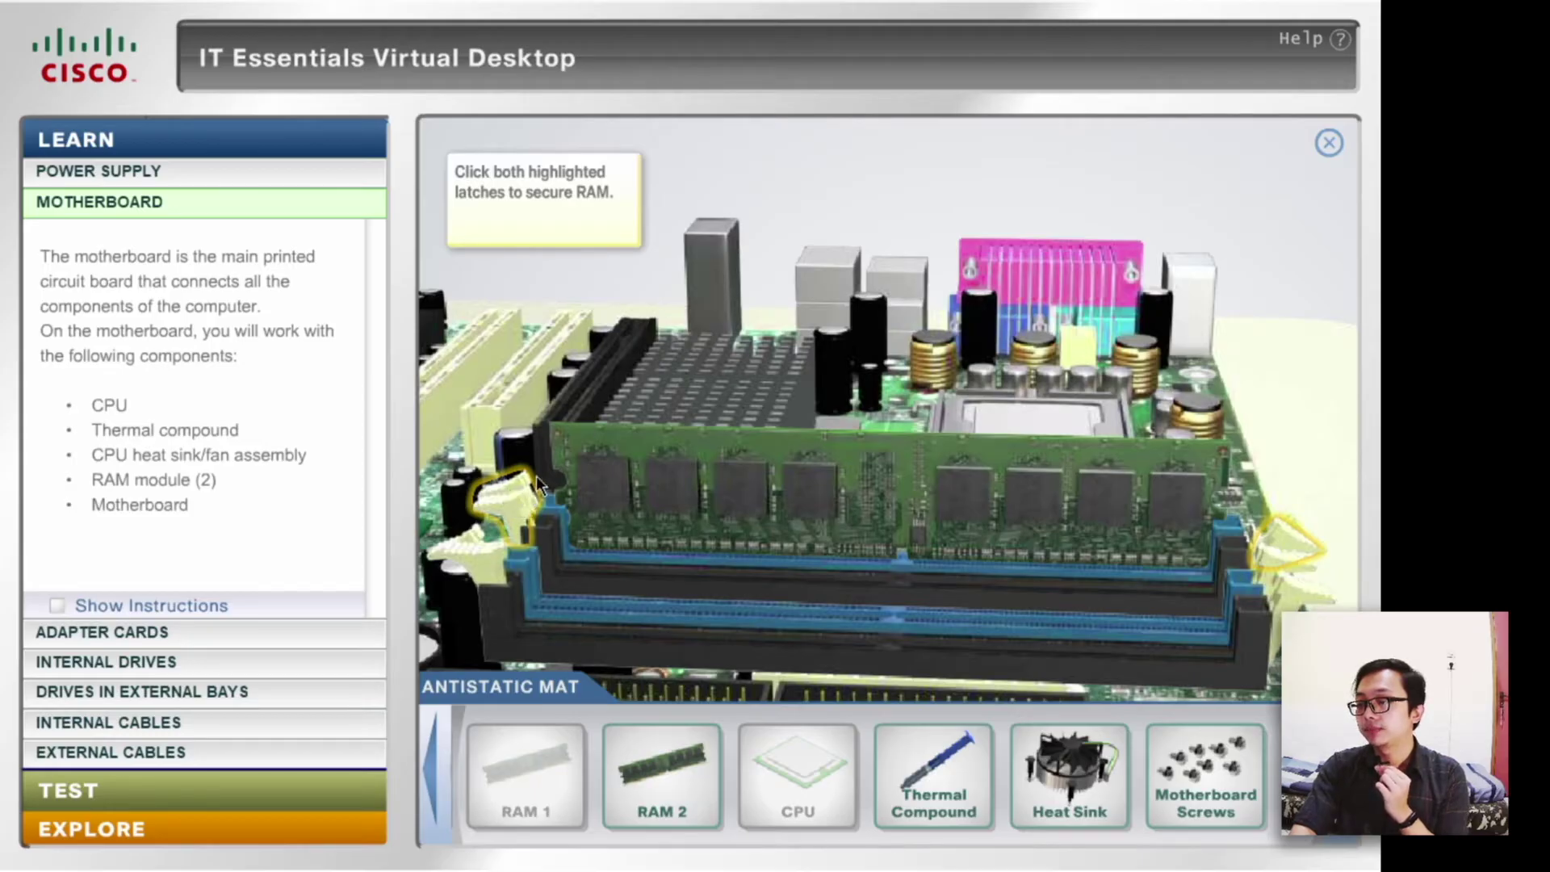
pyautogui.click(1287, 535)
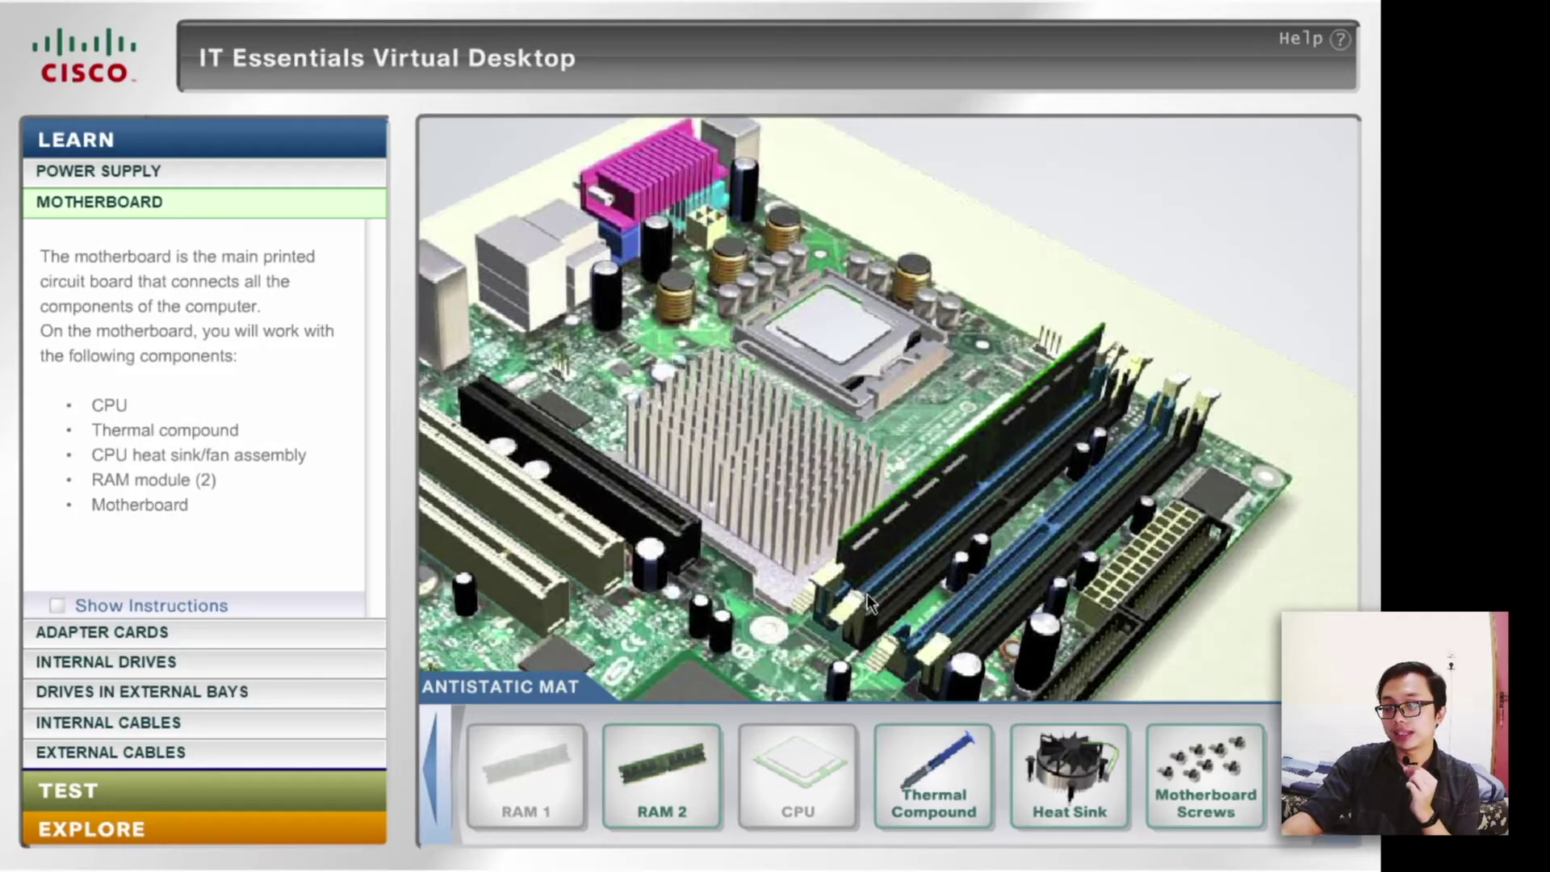
# - Install RAM 2 in the other blue memory slot, with its notch aligned, and close both latches
pyautogui.moveTo(666, 776)
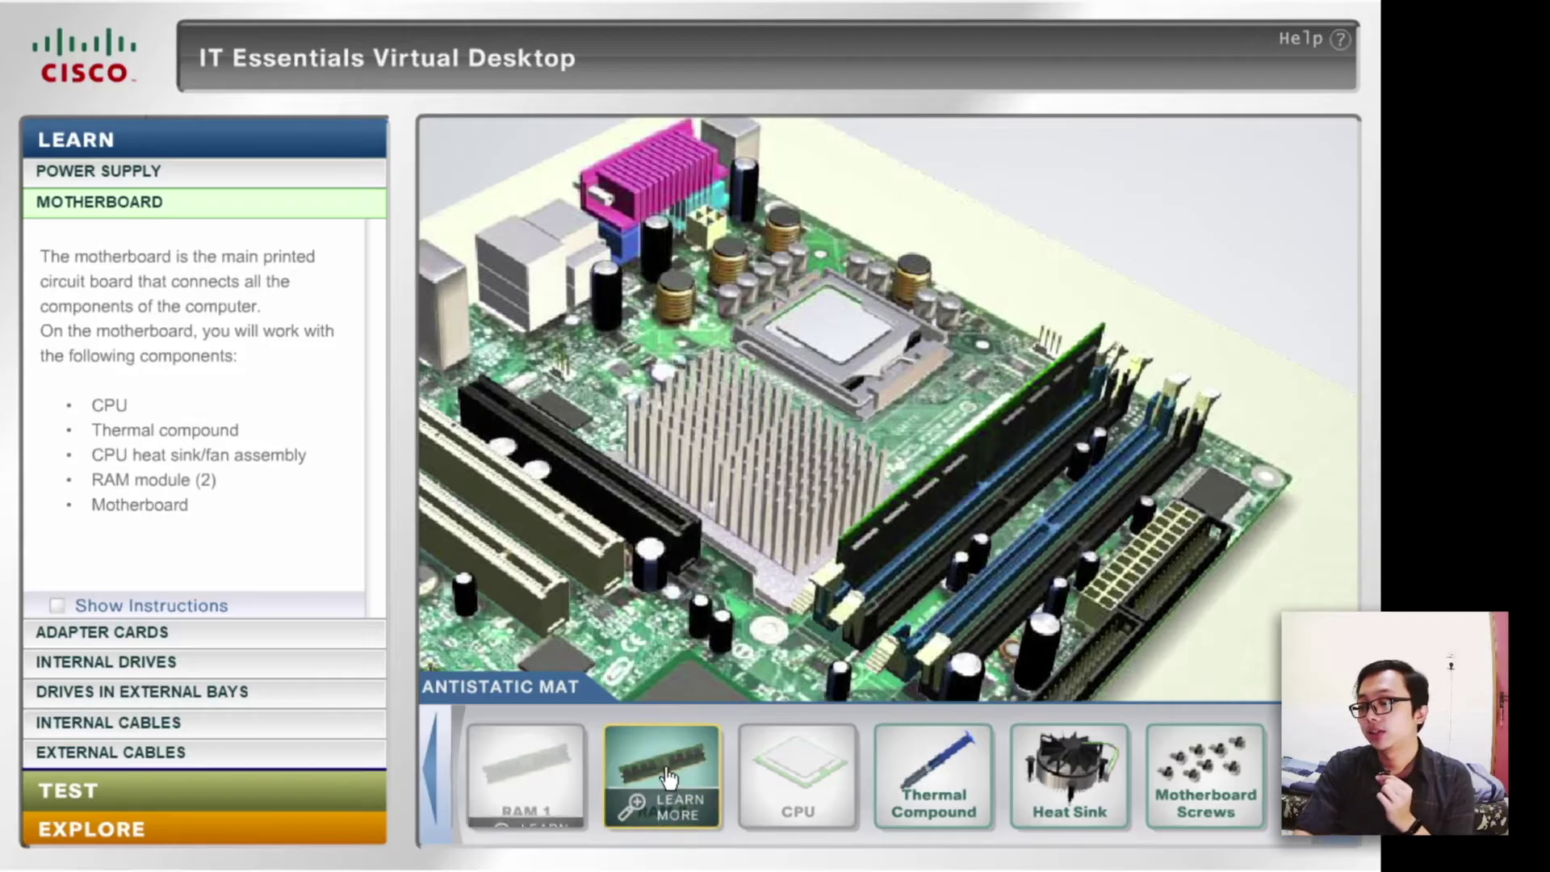
pyautogui.moveTo(666, 777); pyautogui.dragTo(1019, 525)
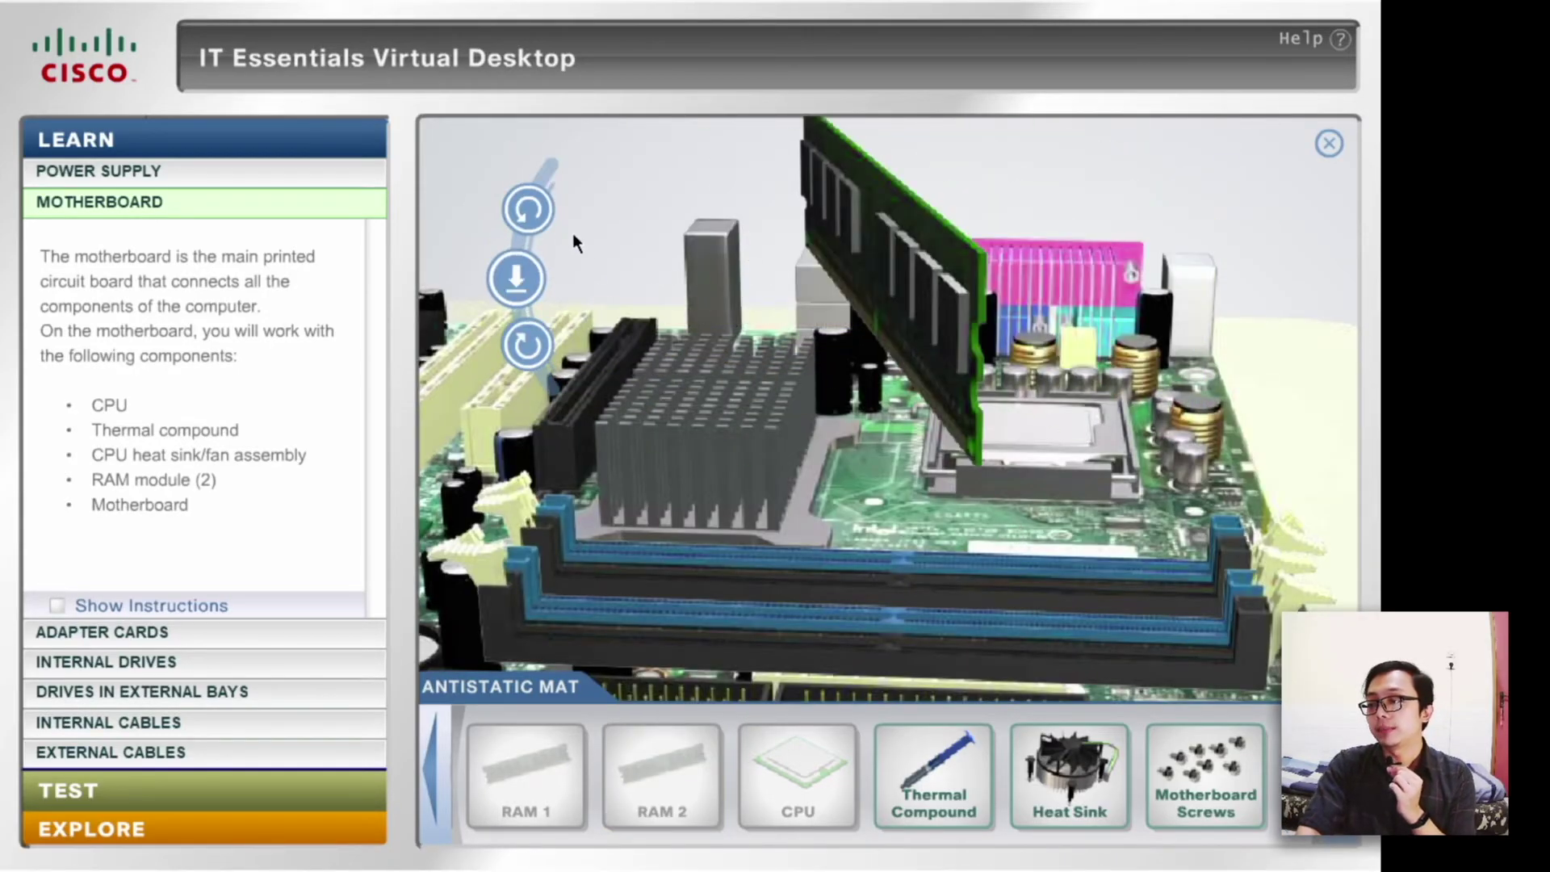
pyautogui.click(530, 210)
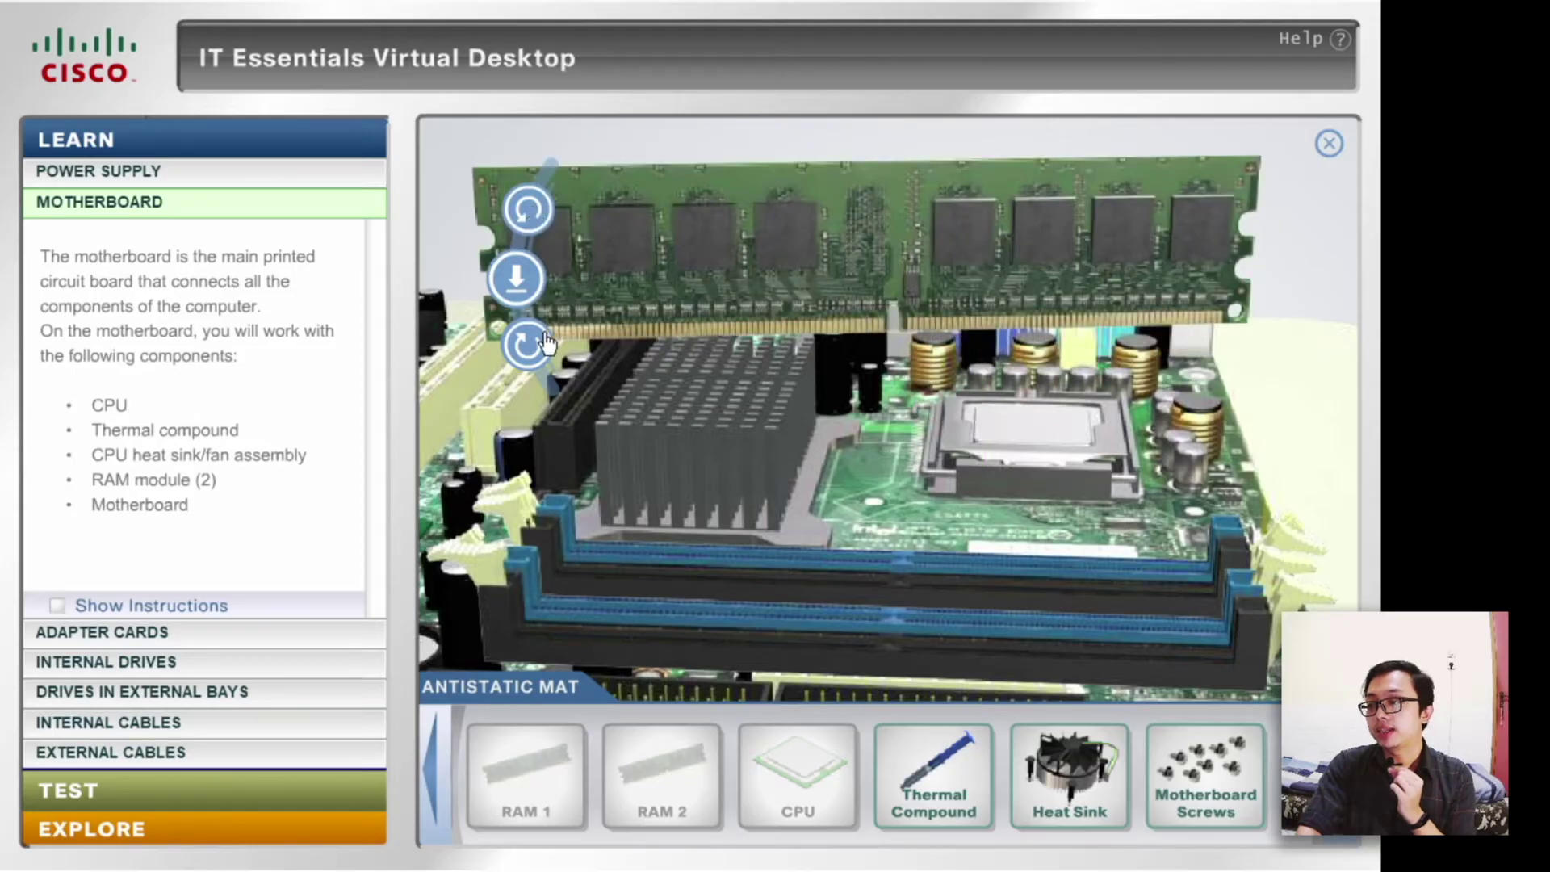
pyautogui.click(517, 276)
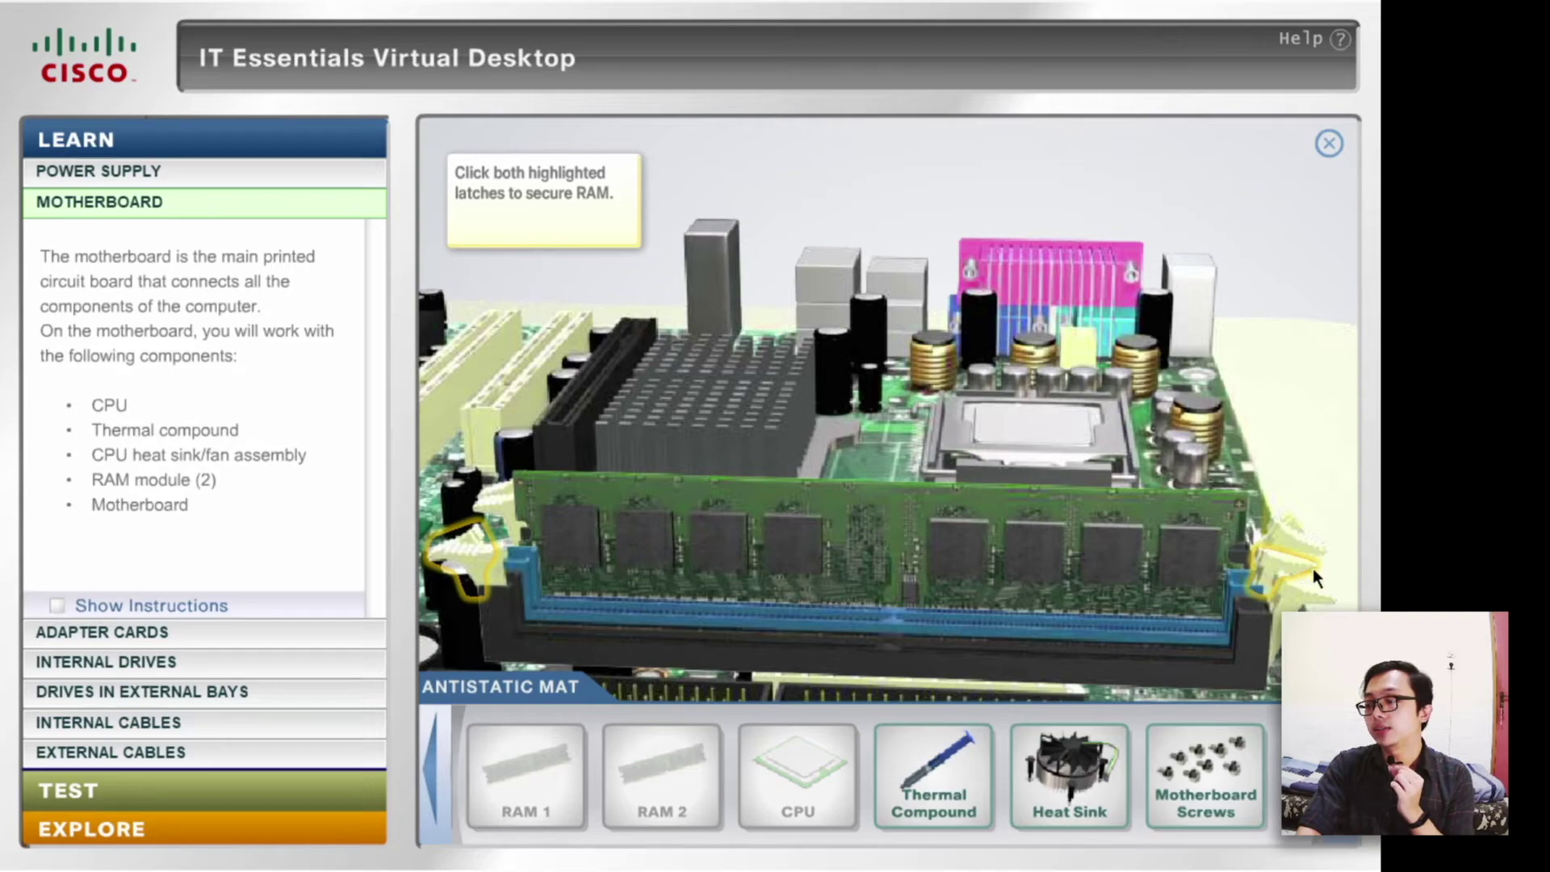
pyautogui.click(475, 549)
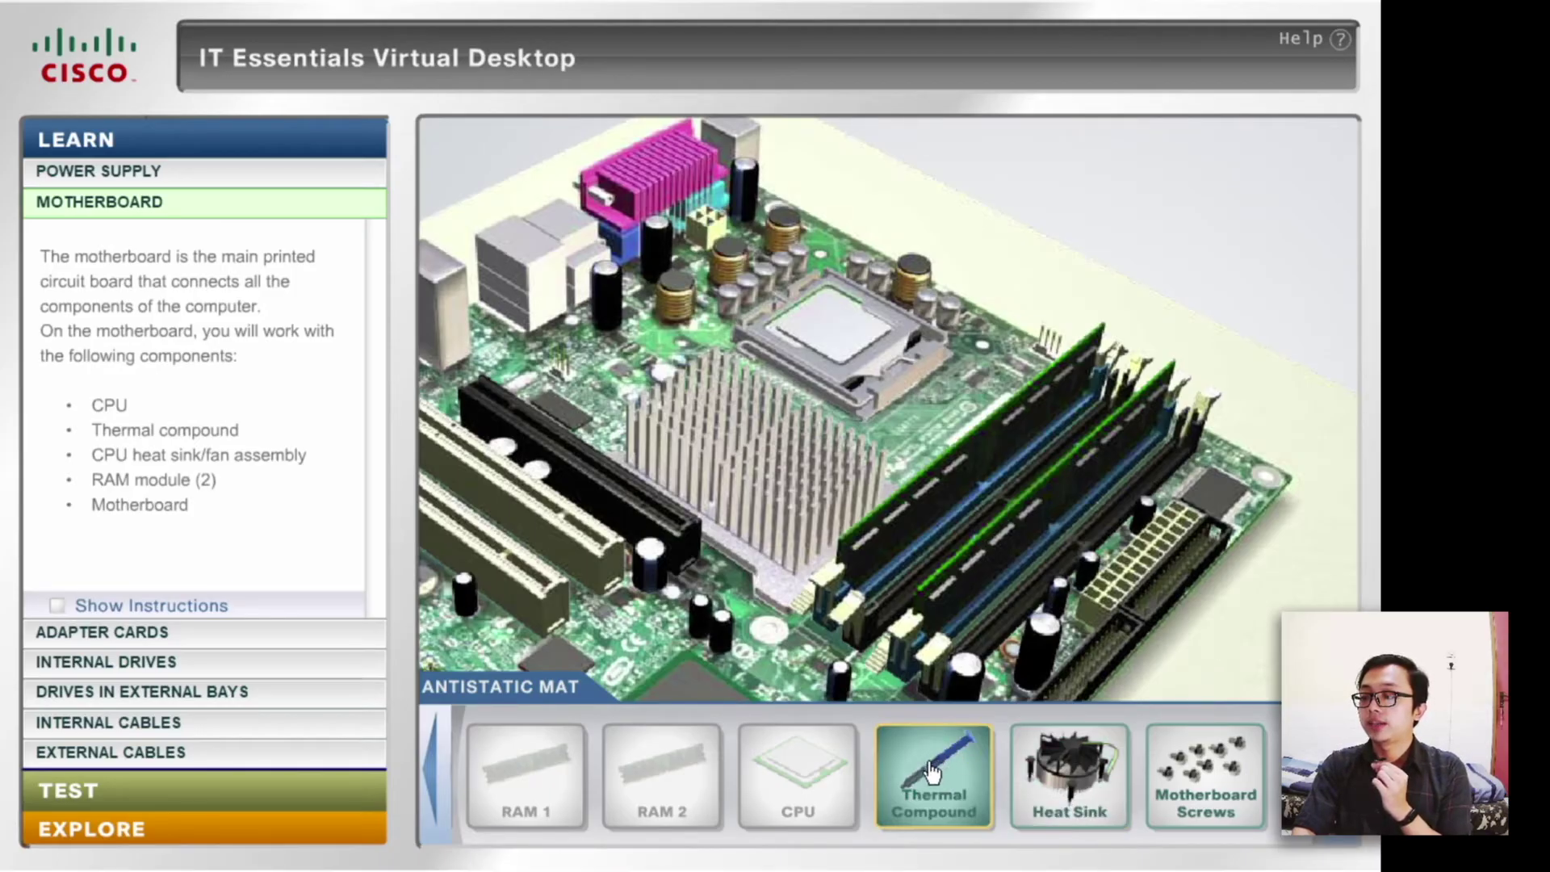
# - Apply thermal compound to the CPU and mount the heat sink over it, locking its fastening pins
pyautogui.moveTo(930, 776); pyautogui.dragTo(986, 228)
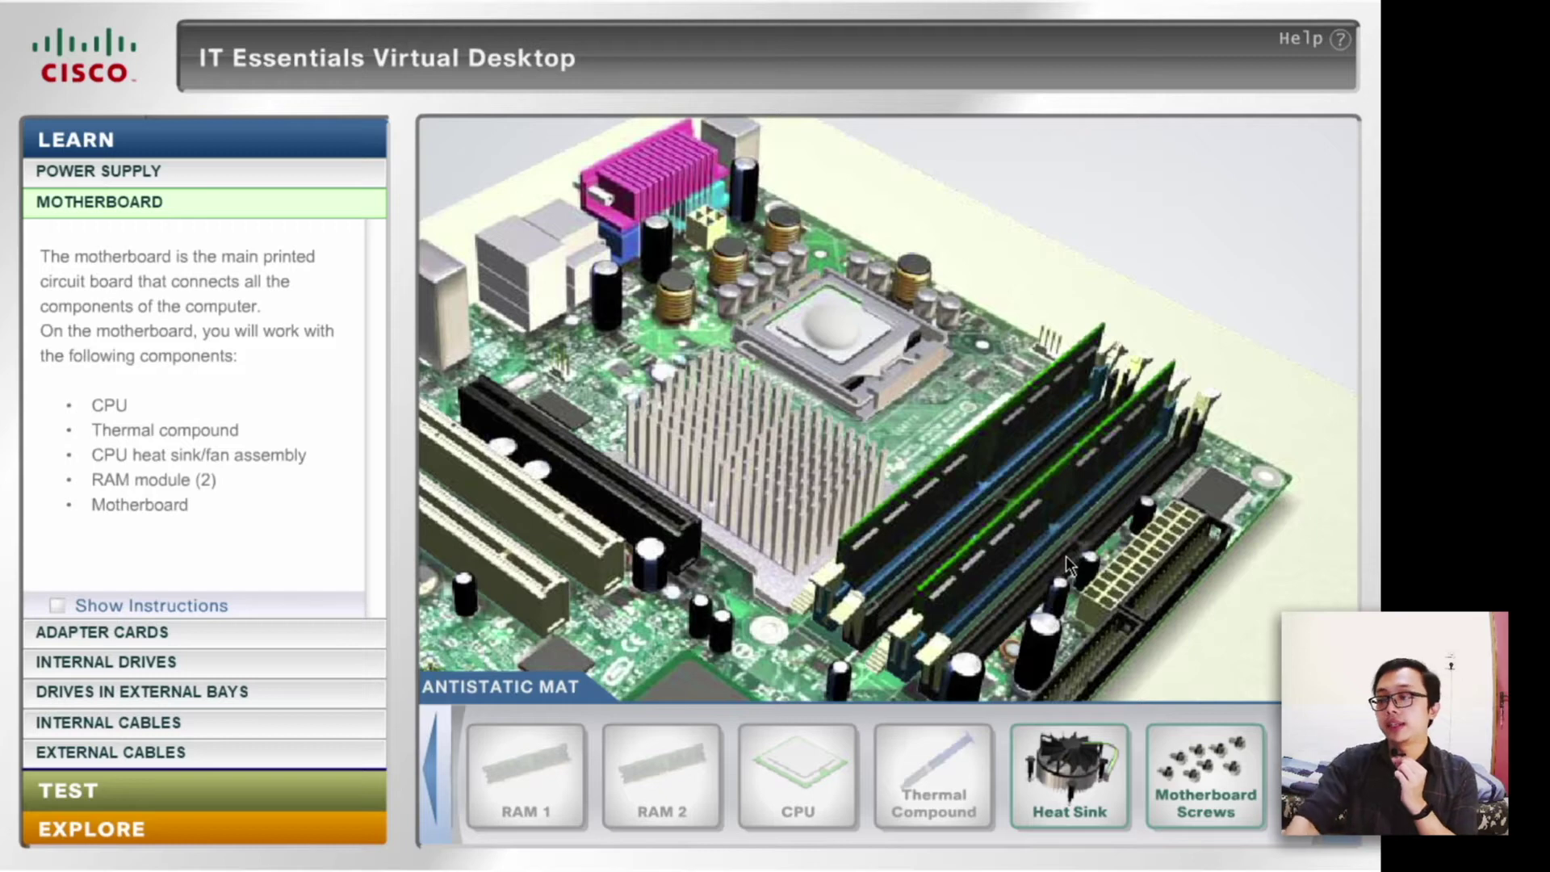
pyautogui.moveTo(1074, 779)
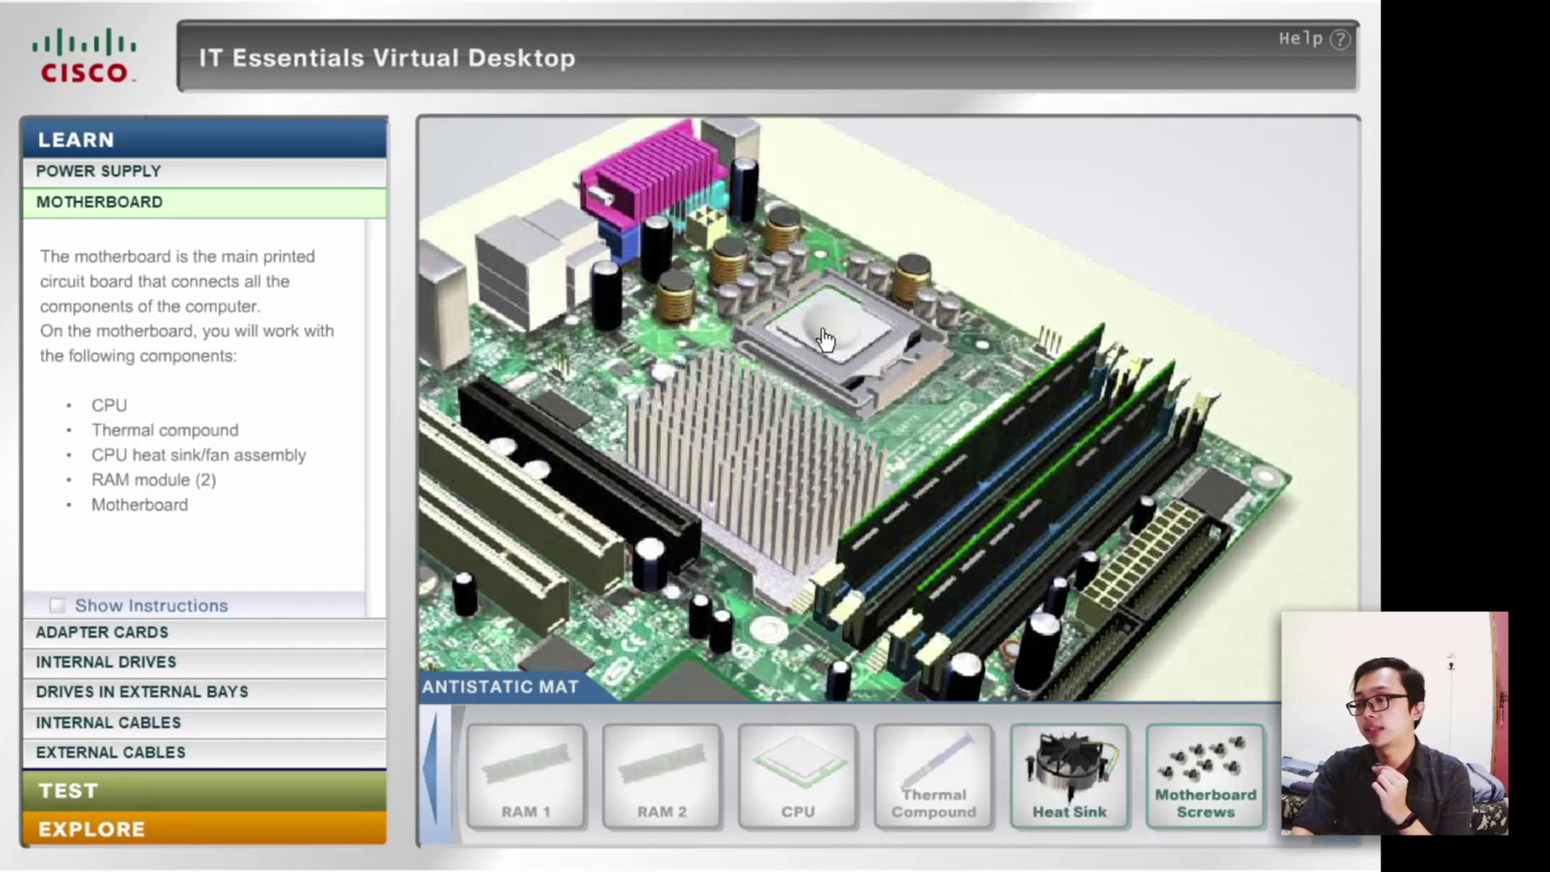
pyautogui.moveTo(1108, 775); pyautogui.dragTo(875, 298)
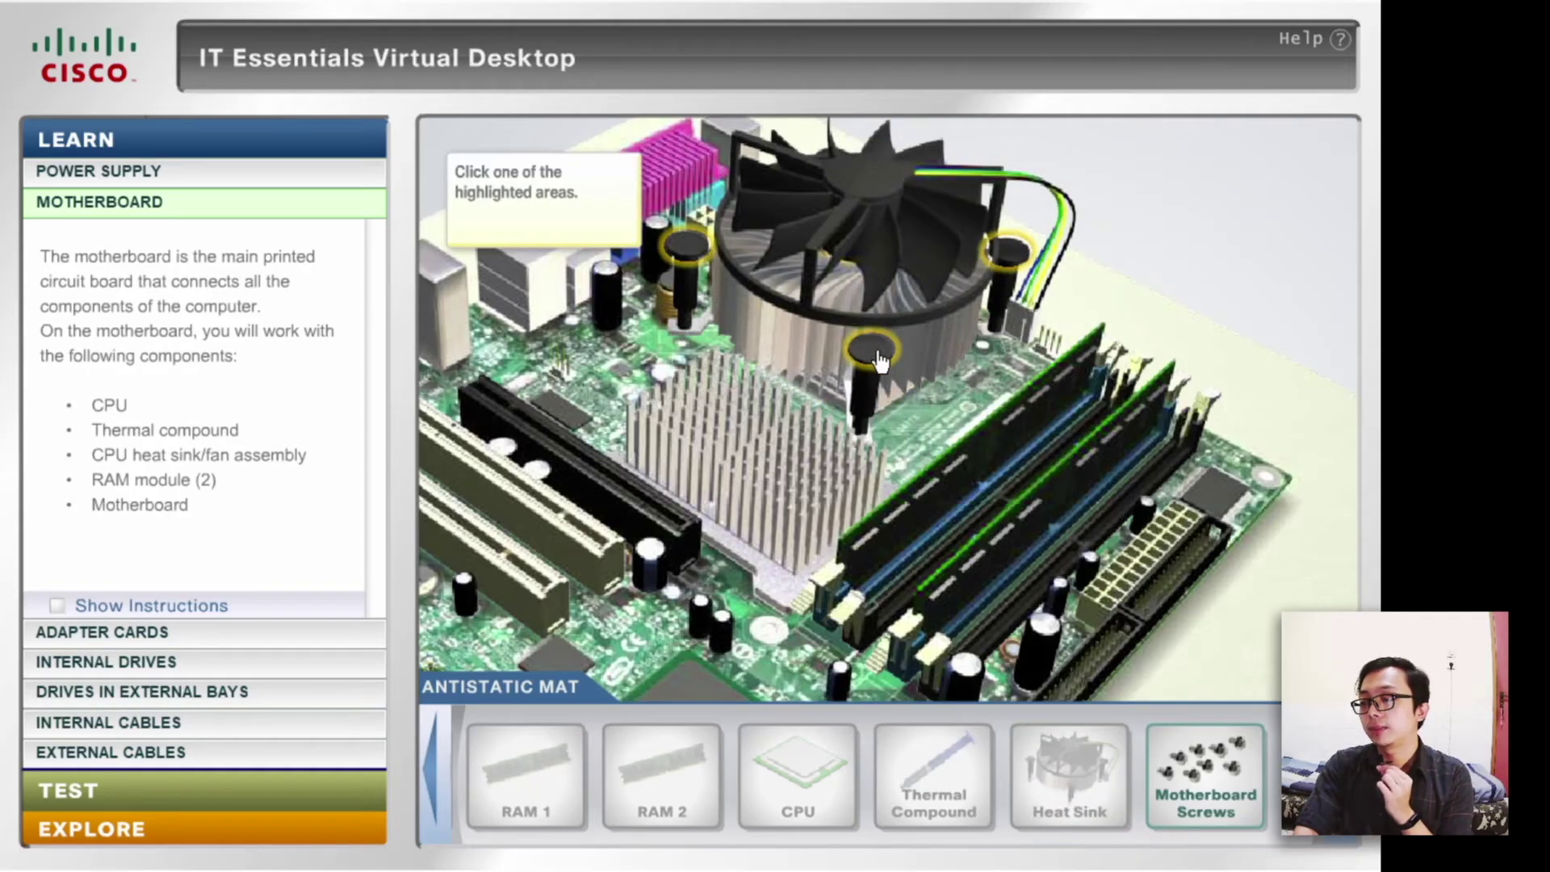
pyautogui.click(877, 352)
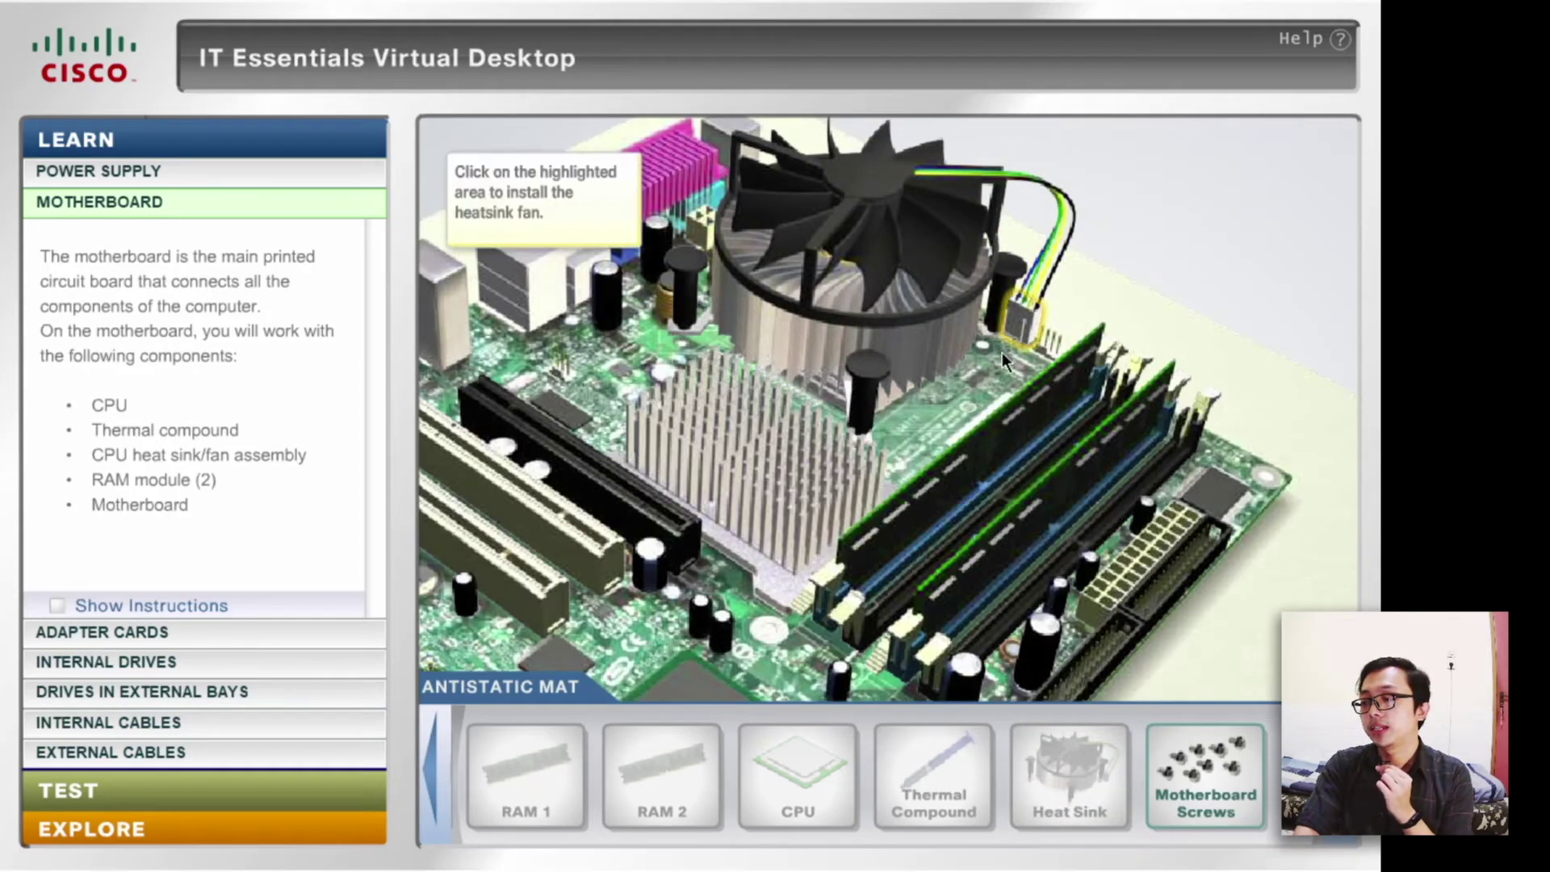
# - Connect the heat sink fan cable to its motherboard header, with the plug rotated to match the pins
pyautogui.click(1031, 342)
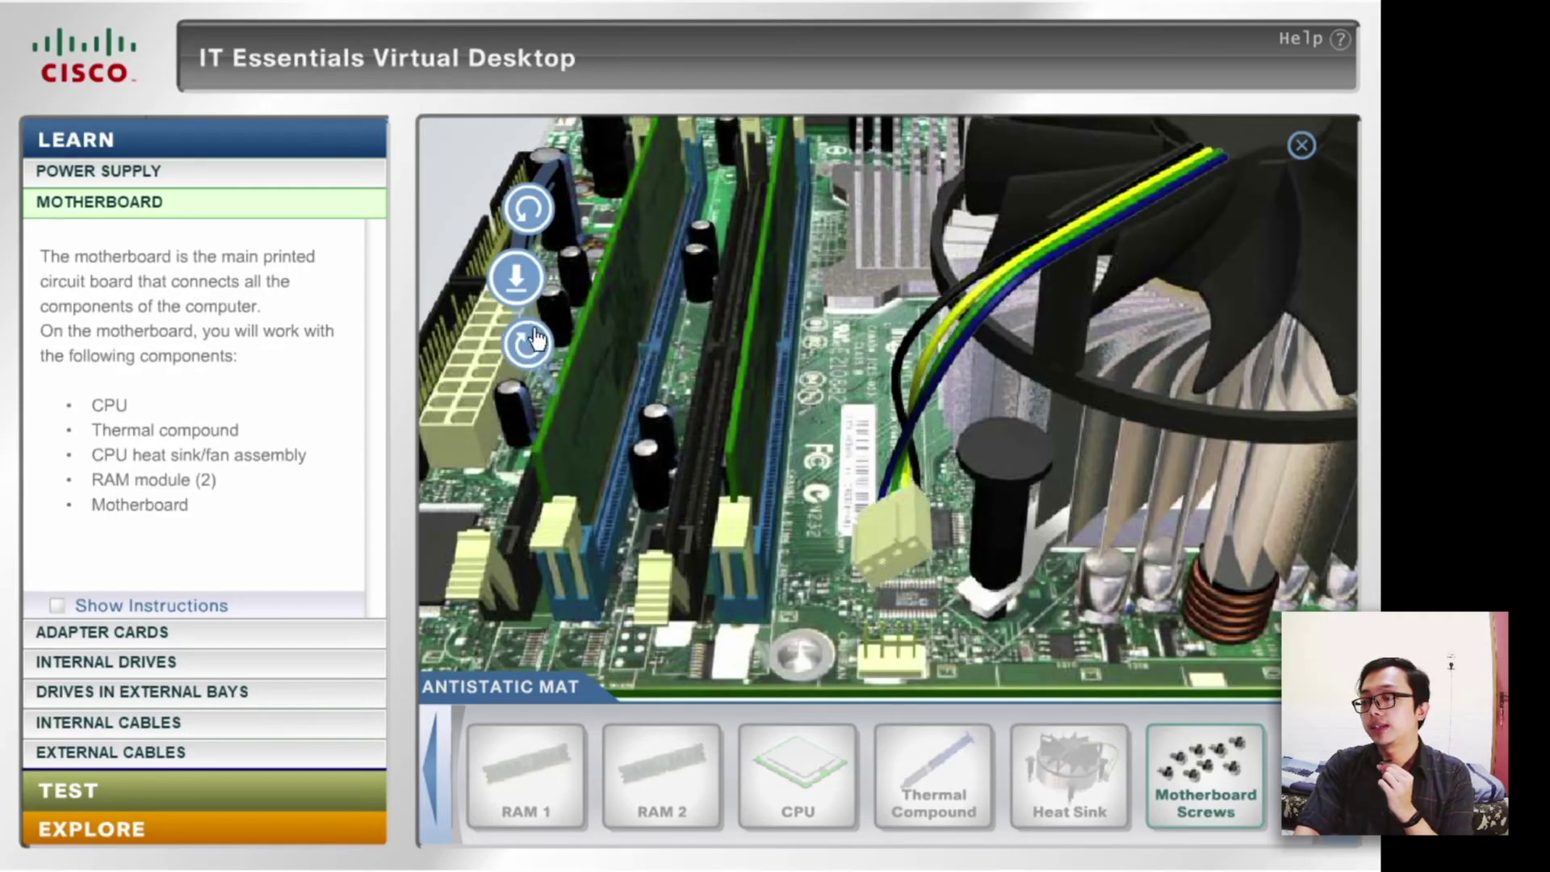
pyautogui.click(528, 212)
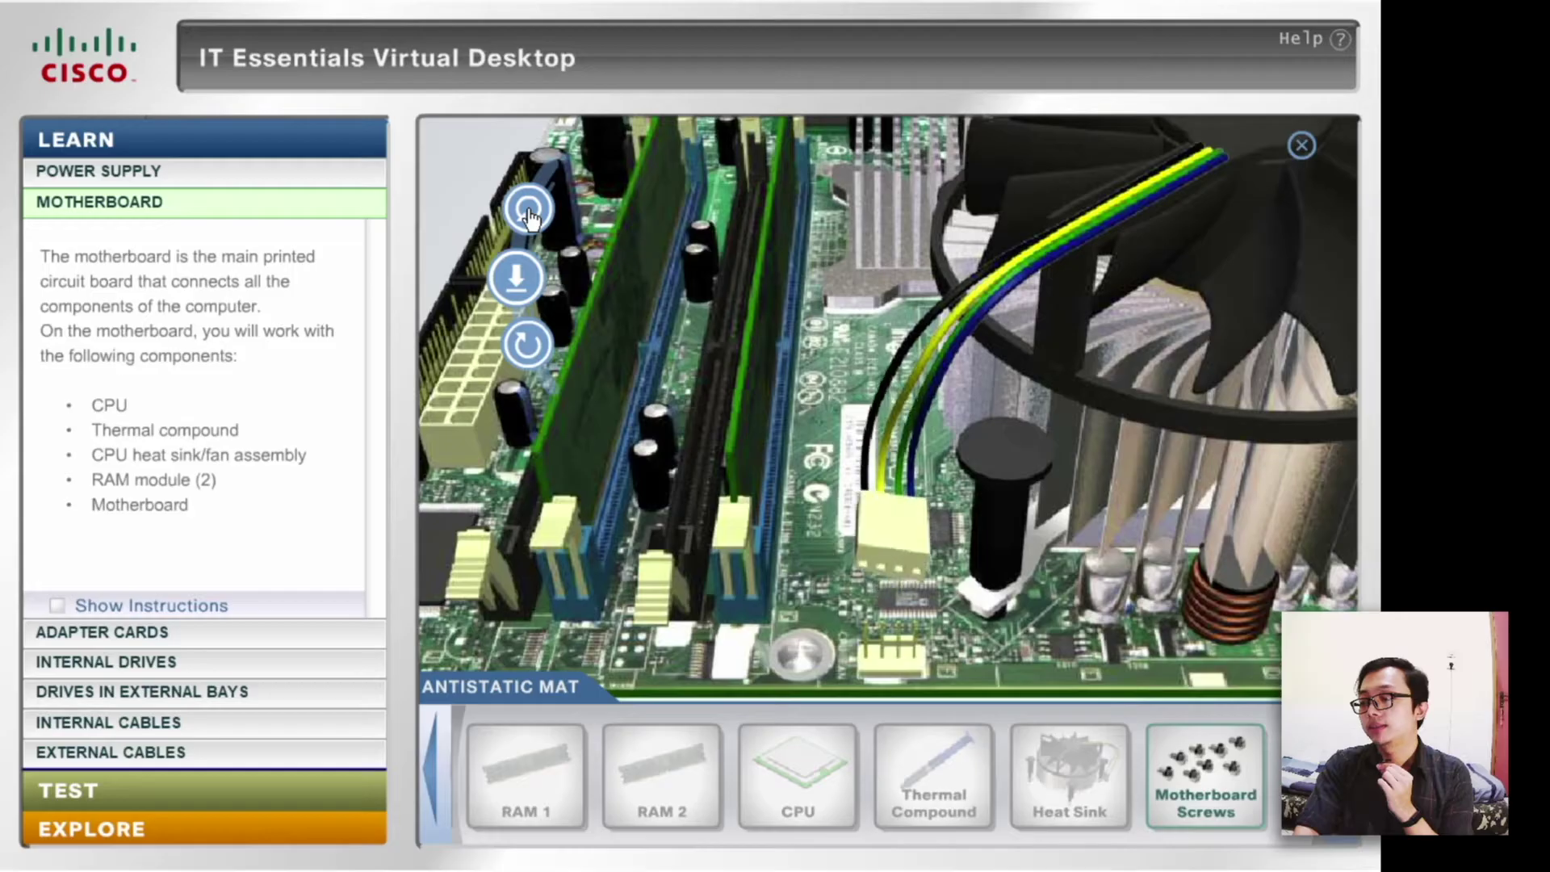
pyautogui.click(517, 279)
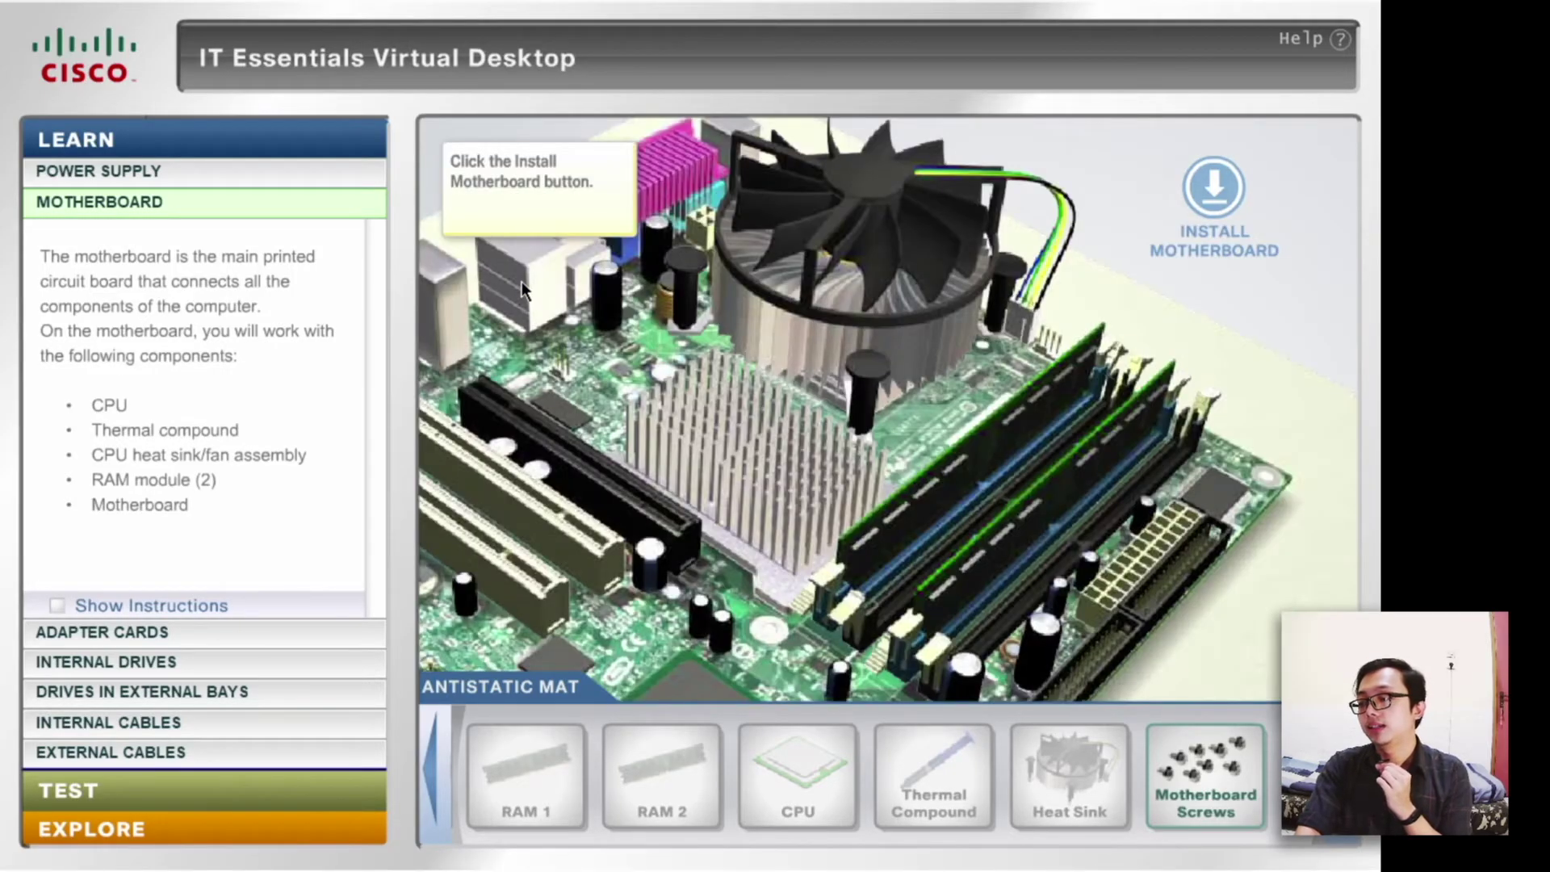
# - Install the motherboard in the case, rotated so its ports face the rear, and secure it with the motherboard screws
pyautogui.click(1217, 194)
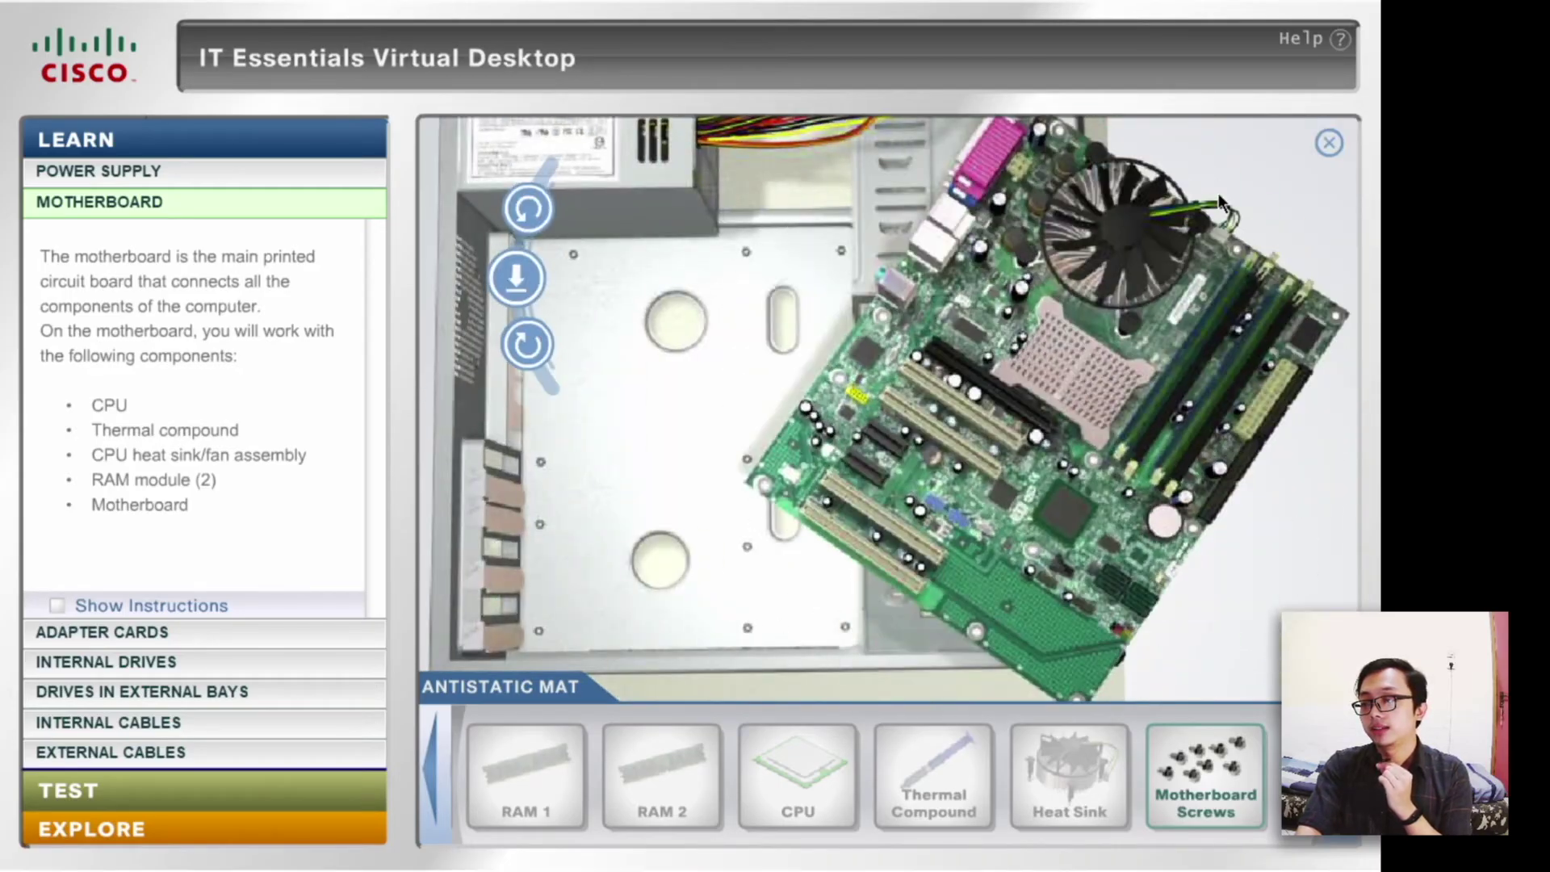
pyautogui.click(526, 224)
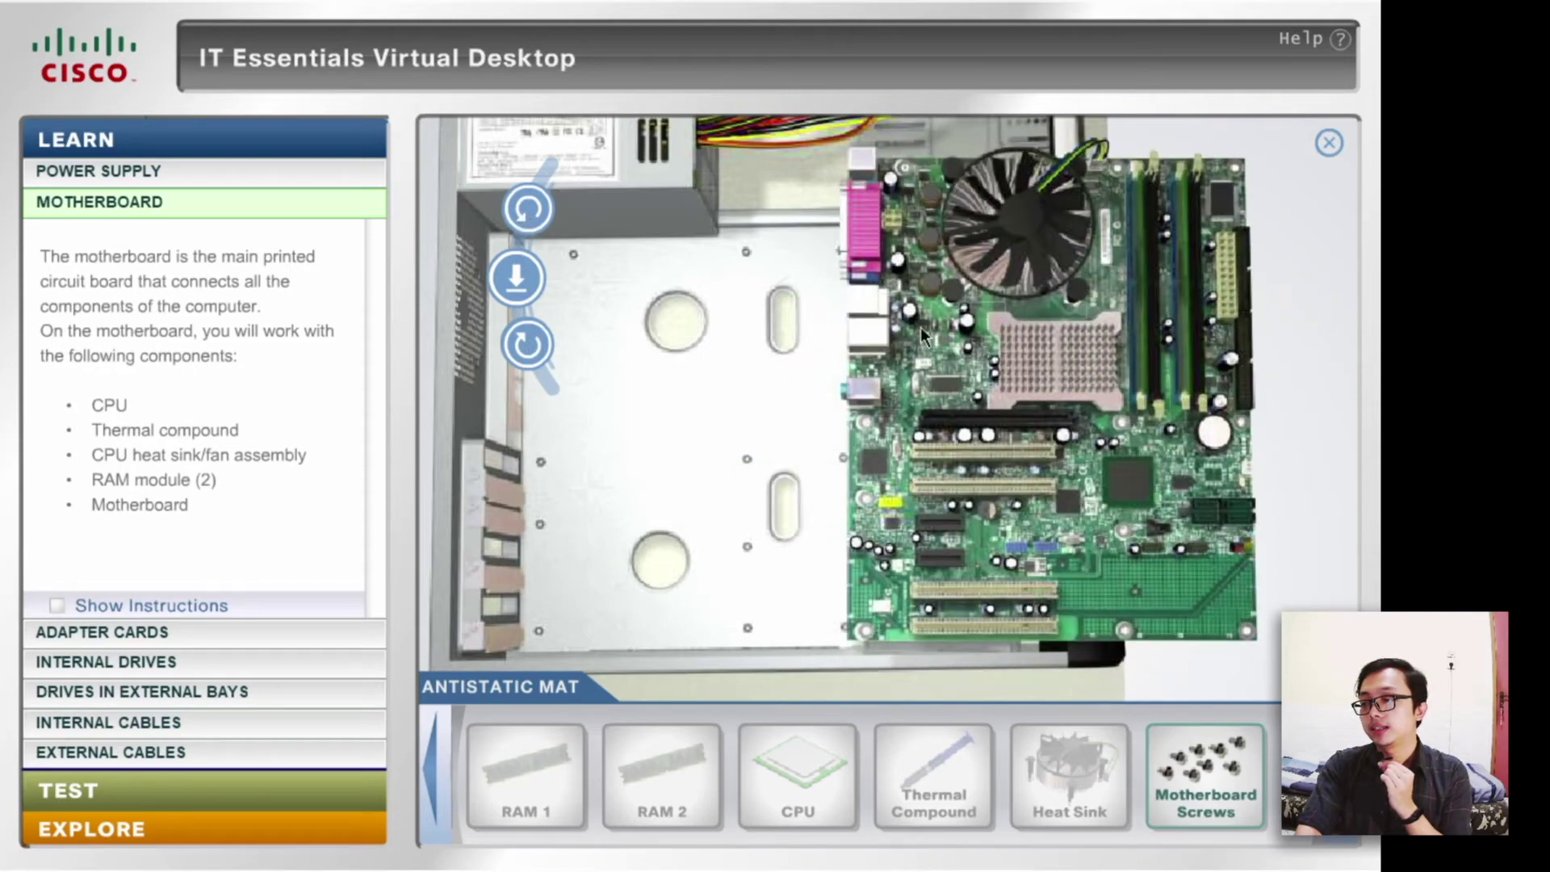
pyautogui.click(522, 277)
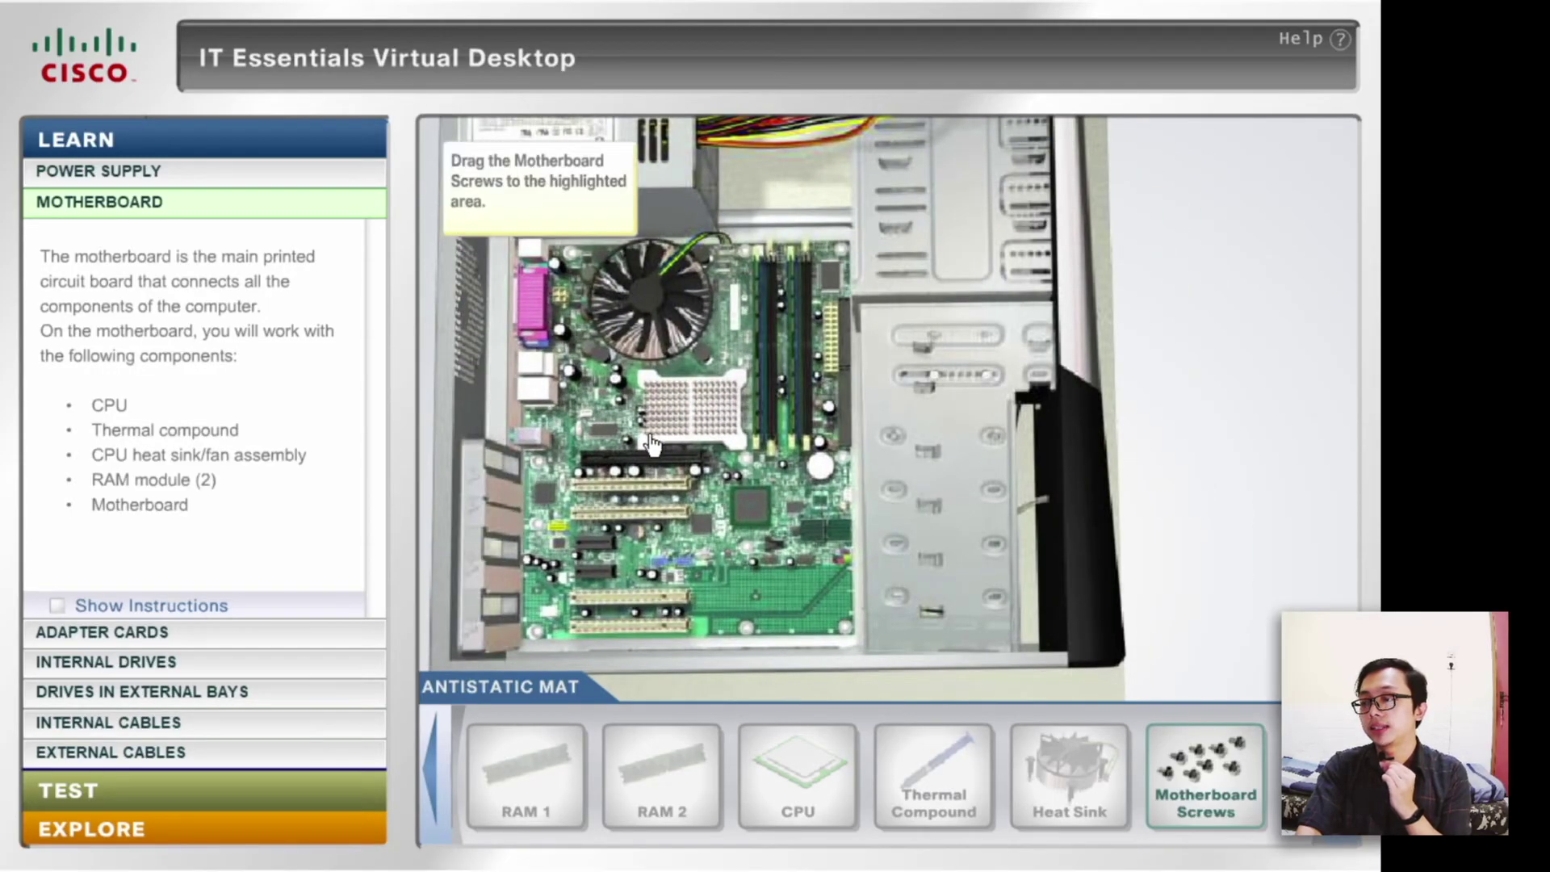
pyautogui.moveTo(1221, 743); pyautogui.dragTo(633, 456)
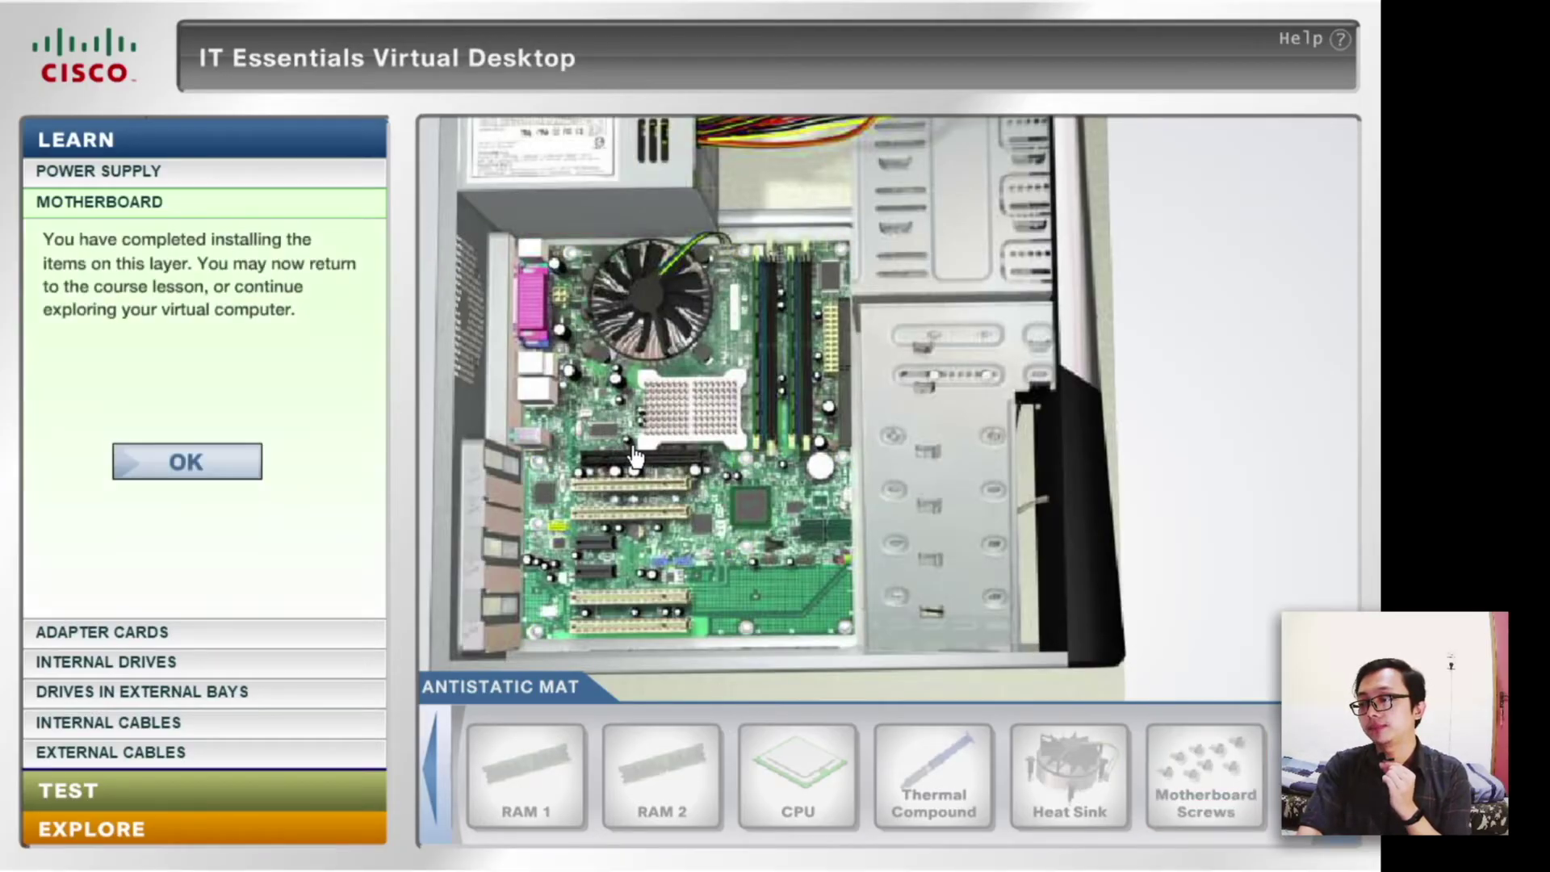
pyautogui.click(220, 465)
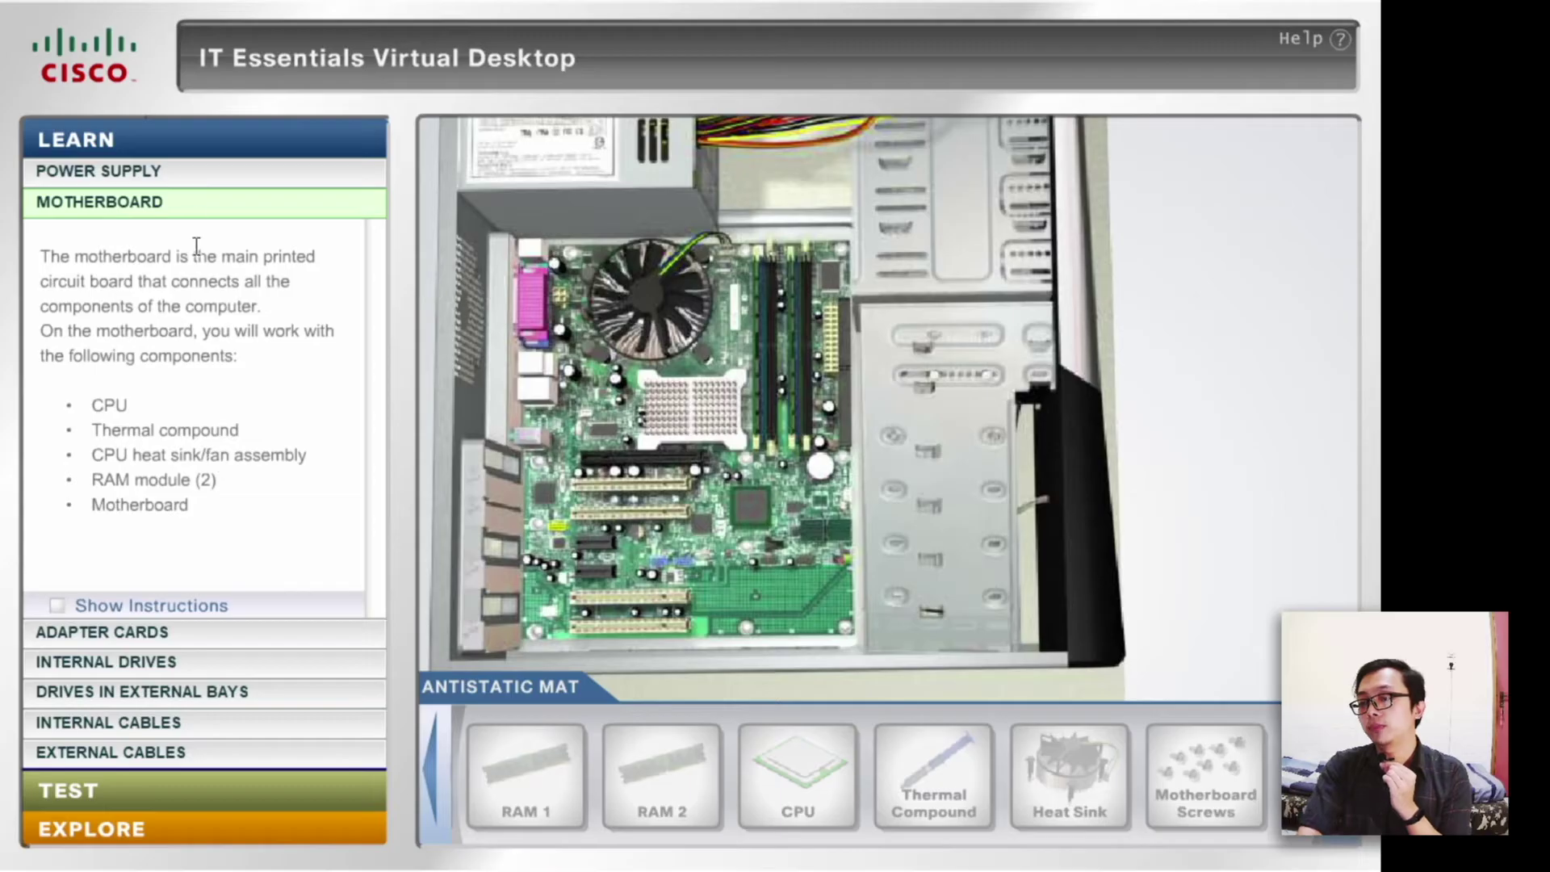
# - In the adapter cards layer, install the video adapter in the long black slot beside the chipset heat sink and fasten its screw
pyautogui.click(124, 634)
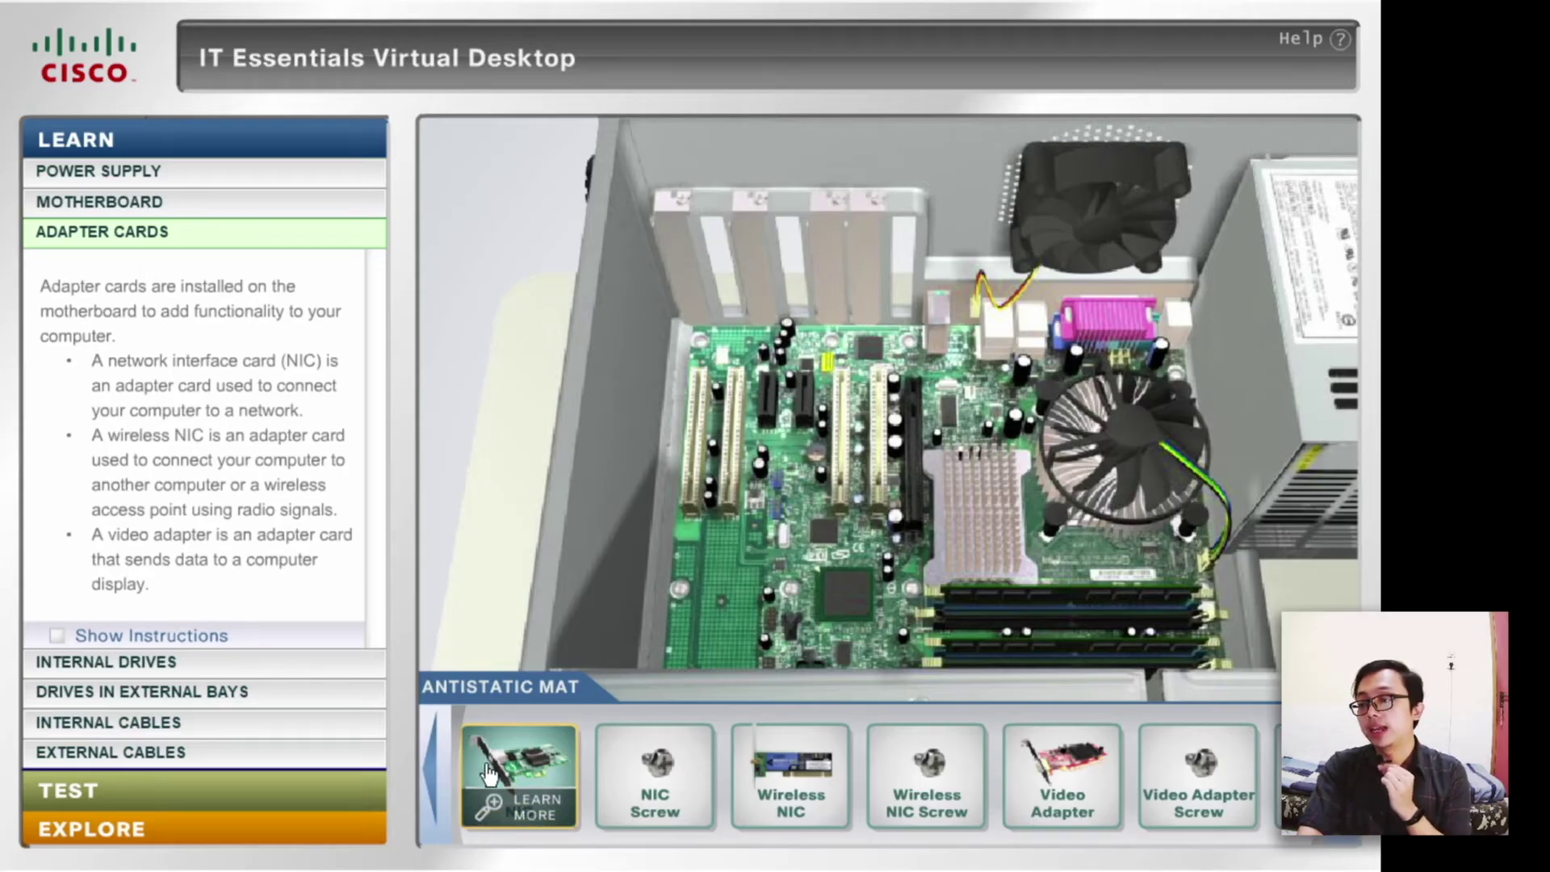
pyautogui.moveTo(527, 756)
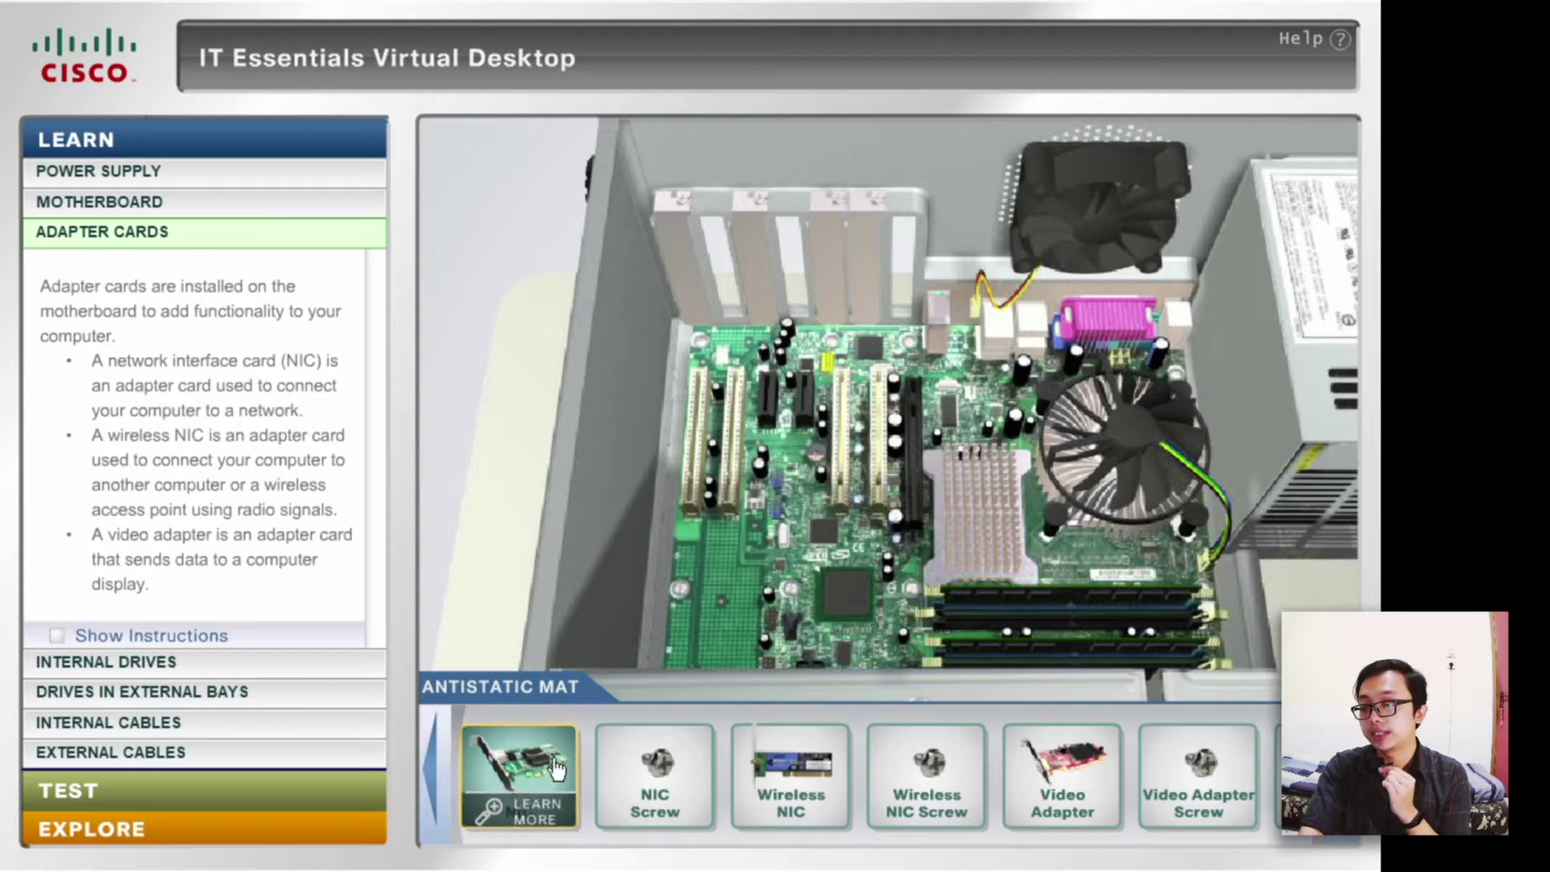
pyautogui.moveTo(821, 759)
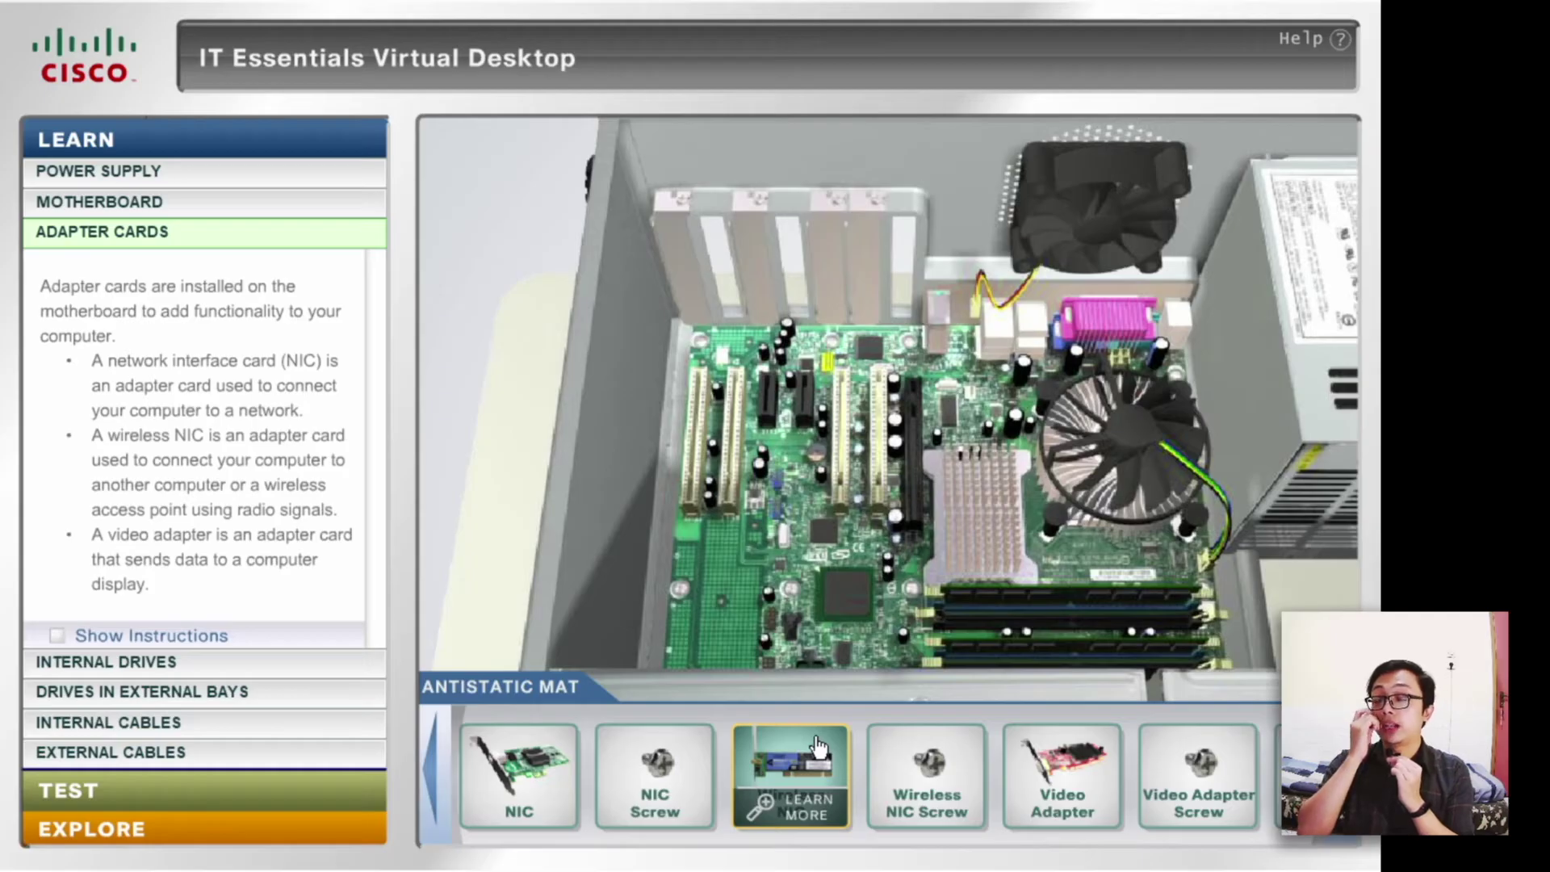
pyautogui.moveTo(1050, 759)
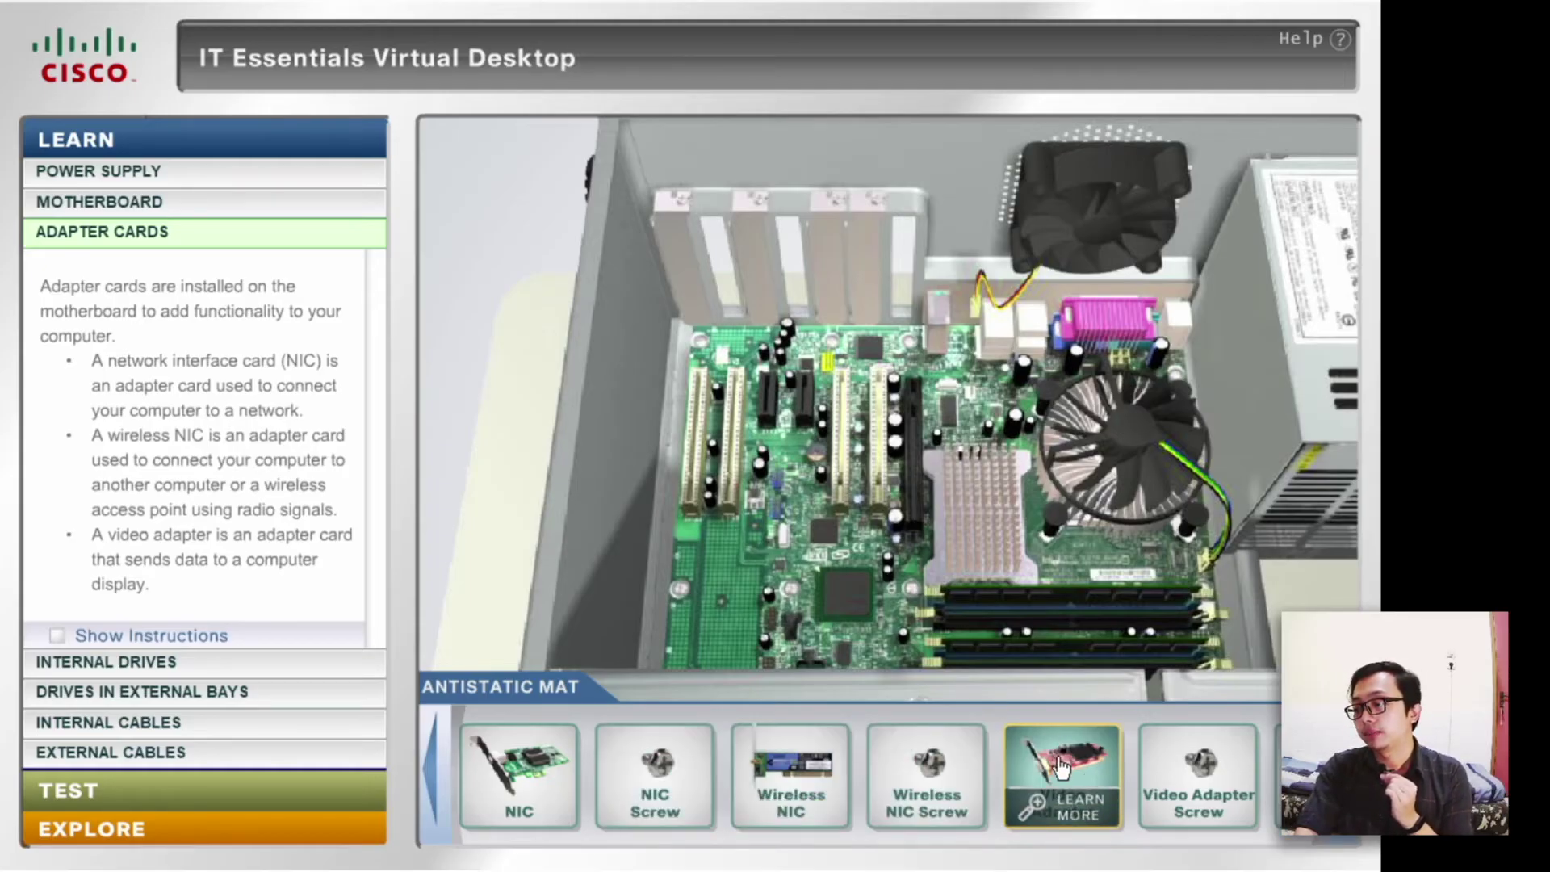
pyautogui.moveTo(1096, 775); pyautogui.dragTo(913, 453)
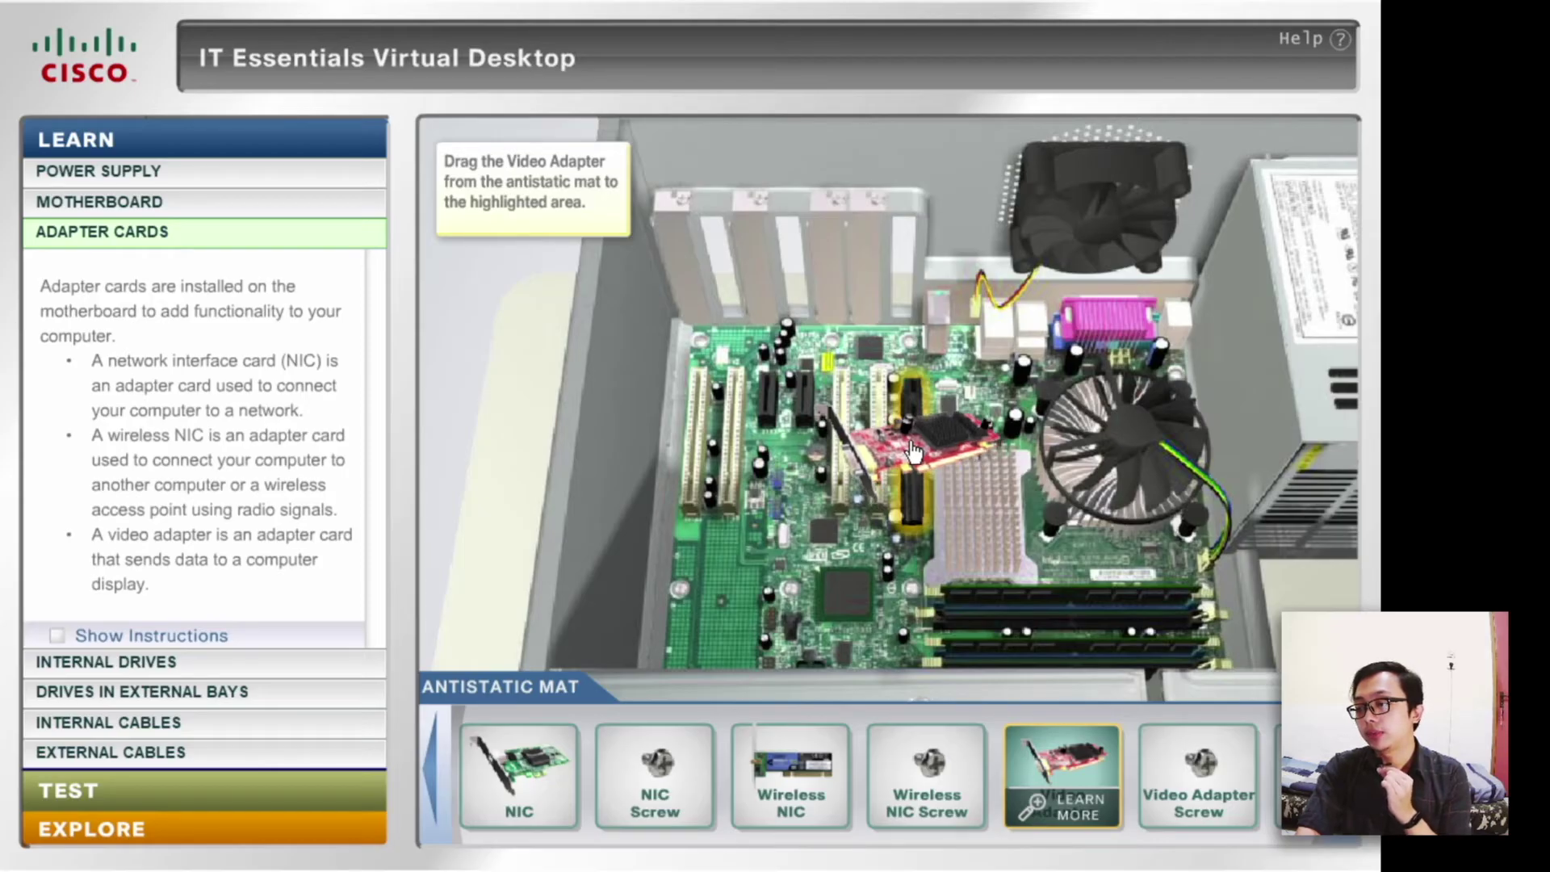
pyautogui.moveTo(913, 450); pyautogui.dragTo(909, 441)
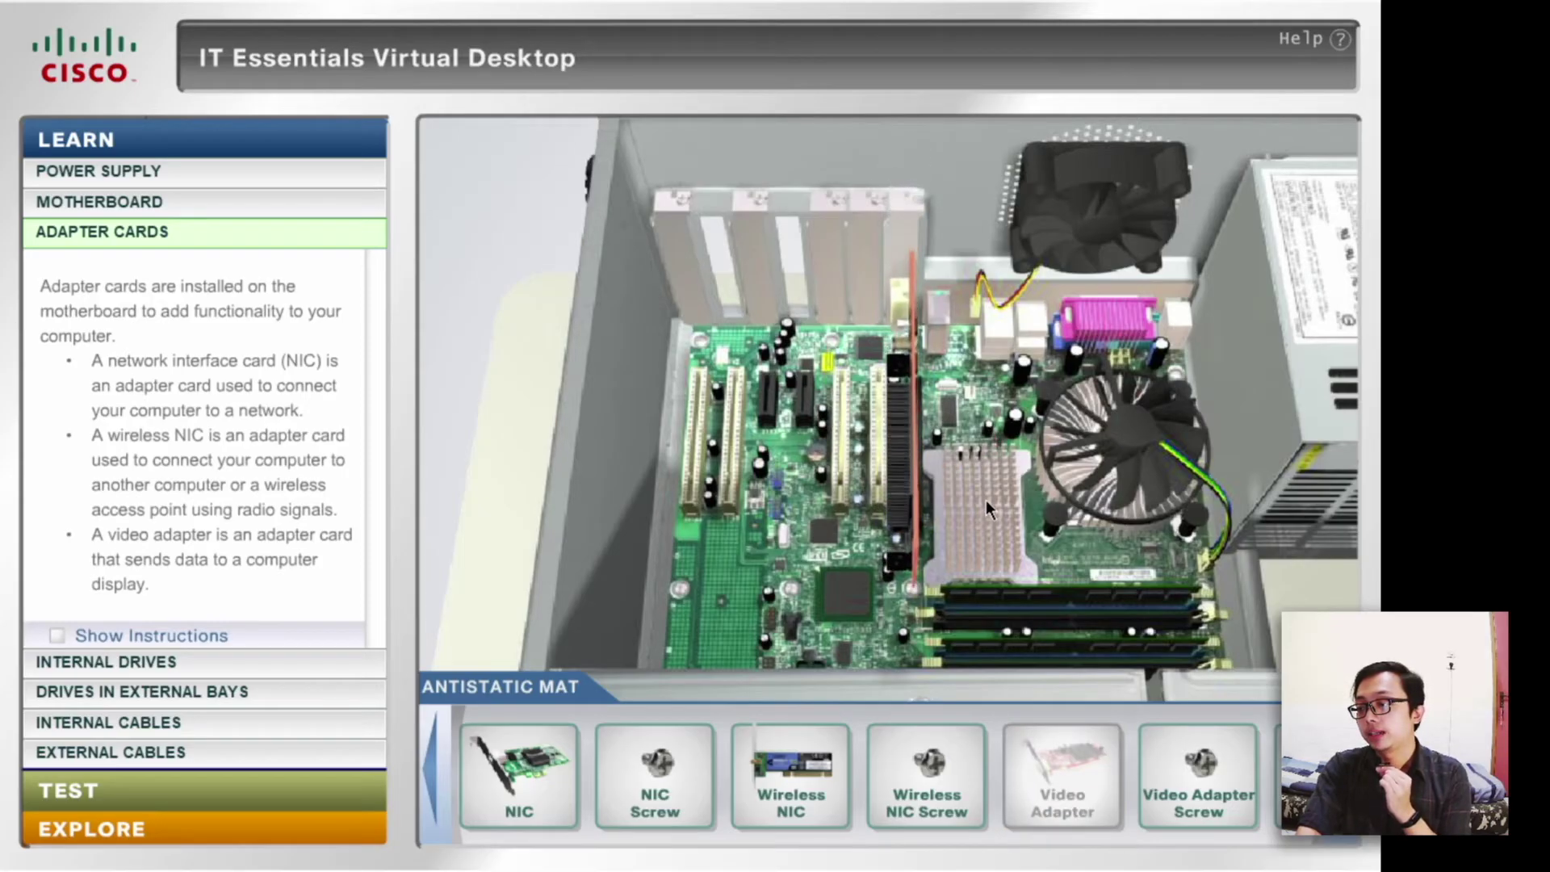
pyautogui.moveTo(1199, 767); pyautogui.dragTo(916, 217)
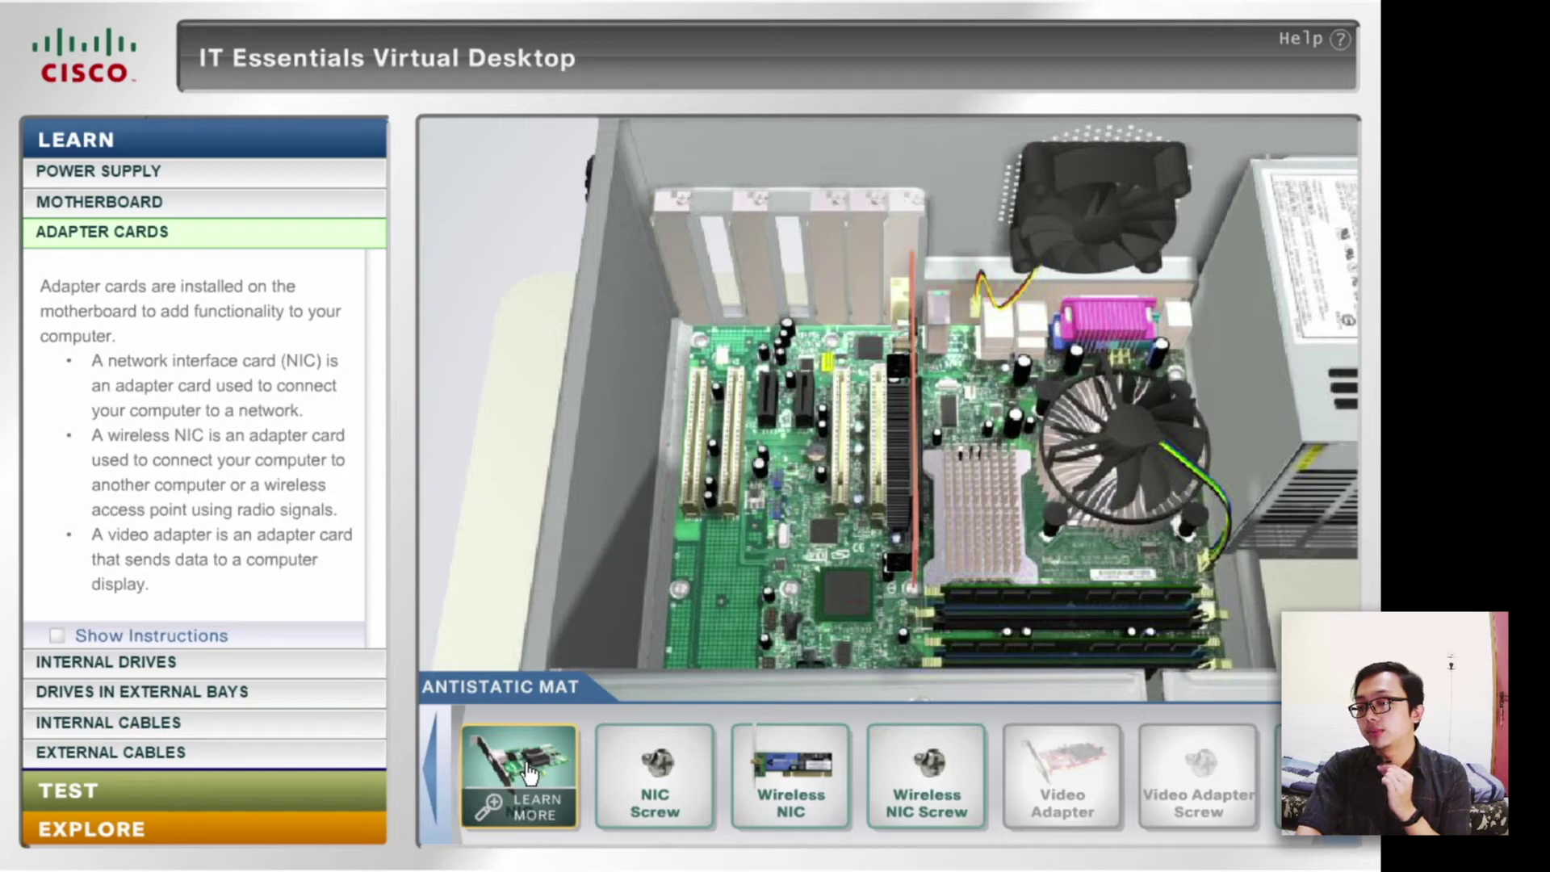
# - Install the NIC in a short black slot and the wireless NIC in a white slot, fastening each with its screw
pyautogui.moveTo(530, 773); pyautogui.dragTo(776, 376)
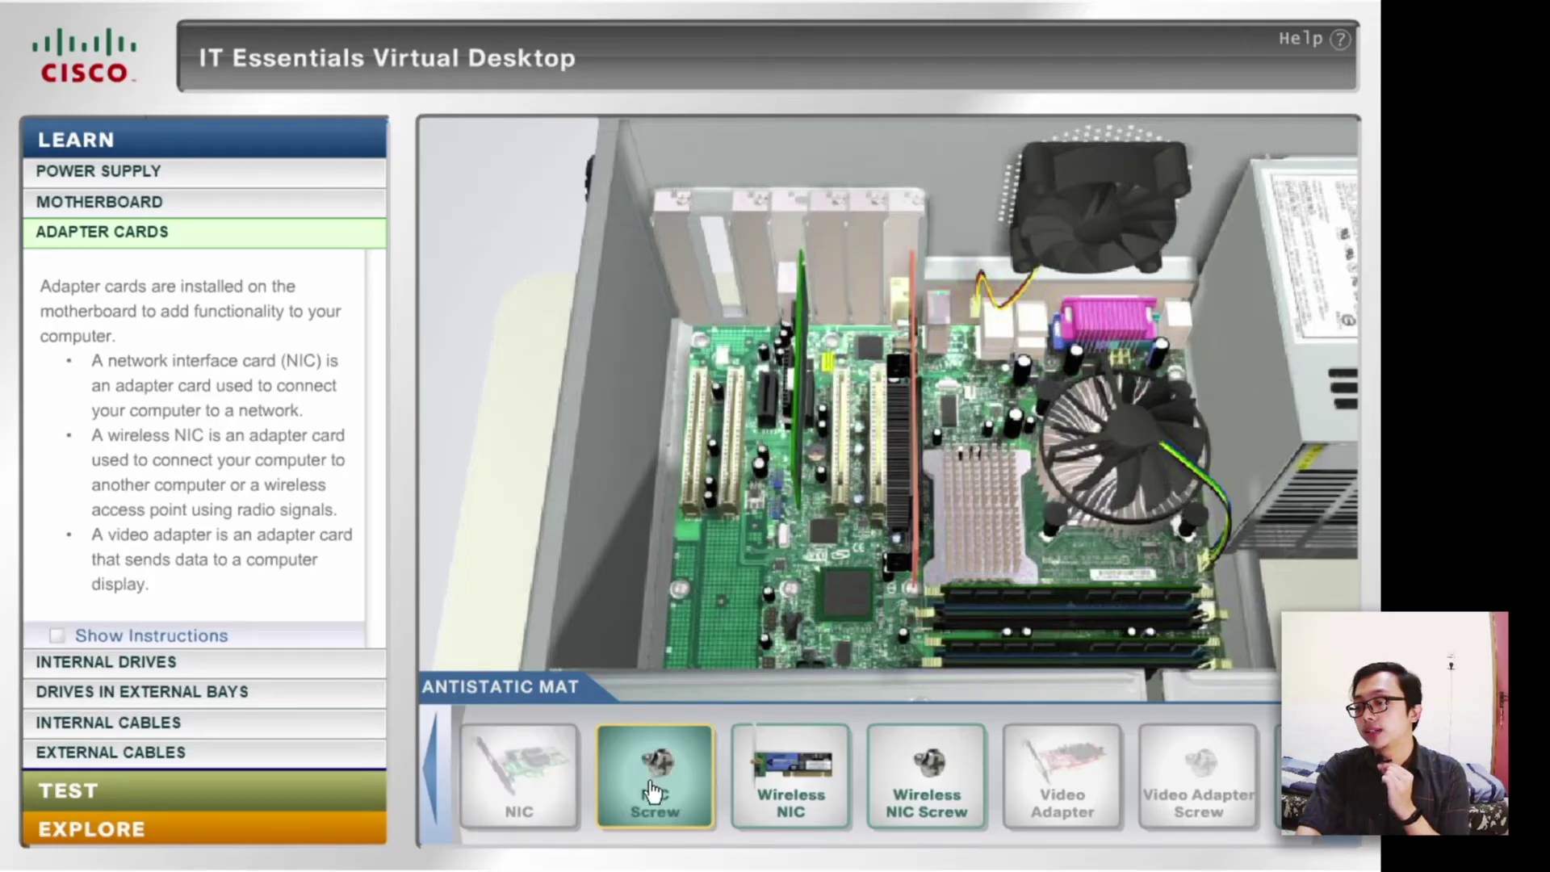
pyautogui.moveTo(655, 767); pyautogui.dragTo(792, 251)
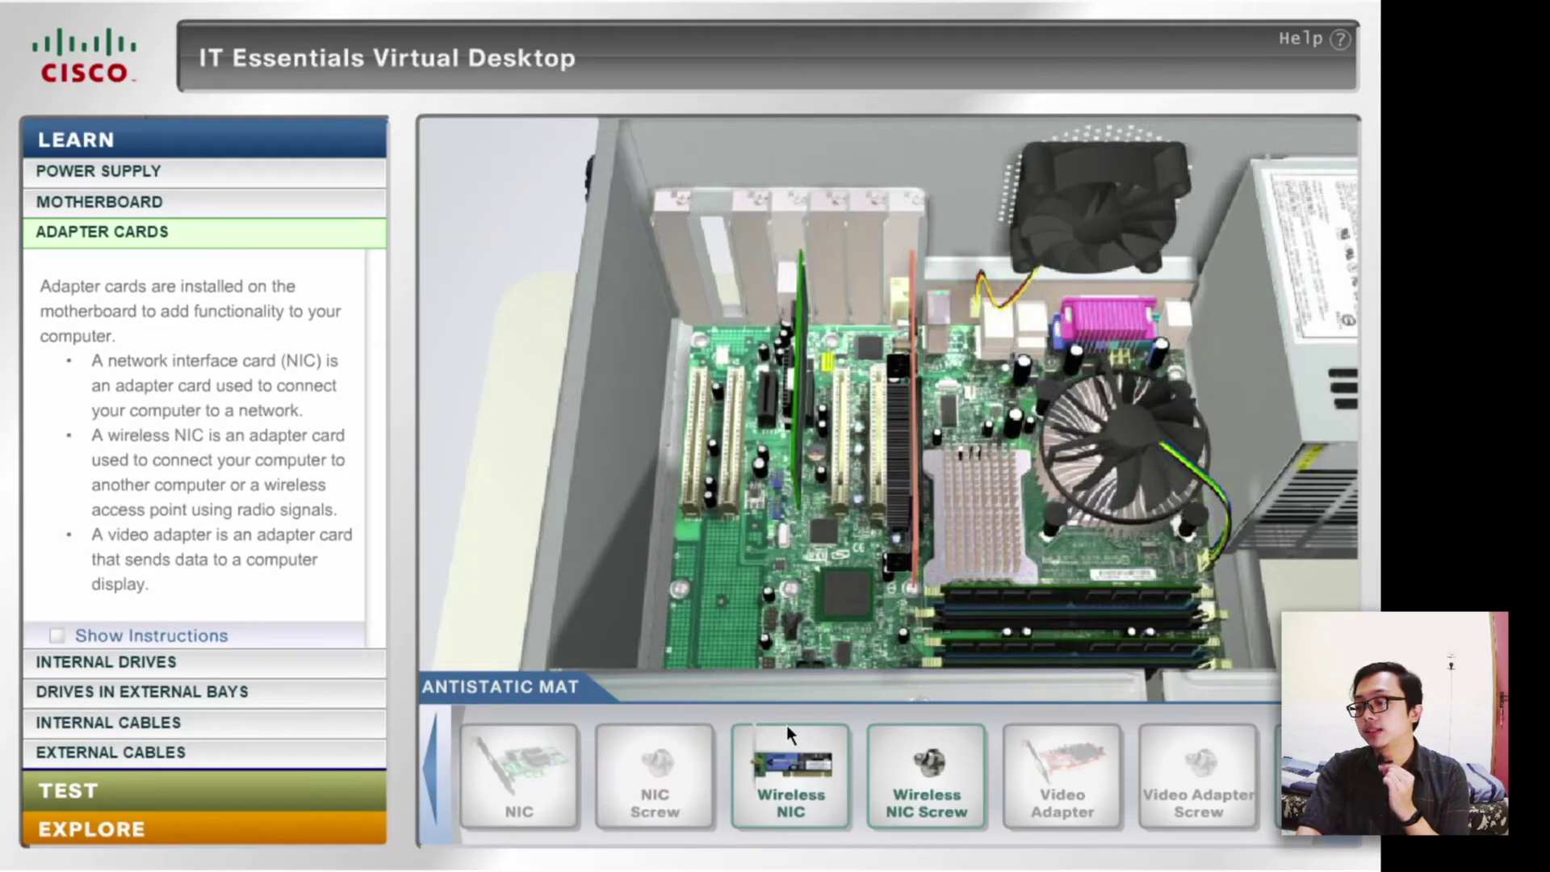
pyautogui.moveTo(793, 763); pyautogui.dragTo(754, 390)
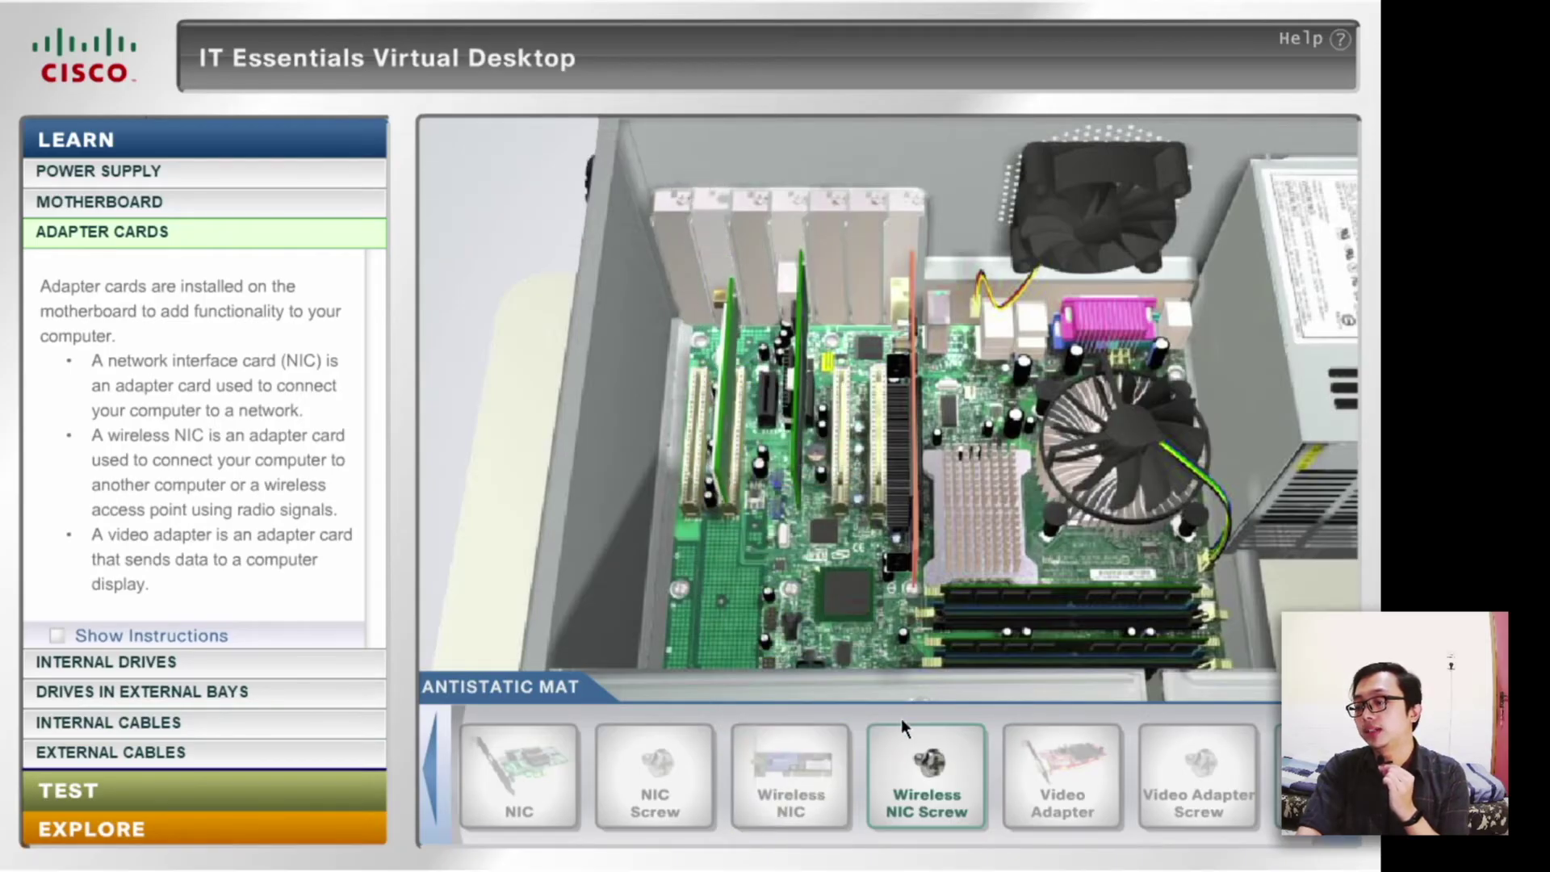
pyautogui.moveTo(927, 764); pyautogui.dragTo(726, 260)
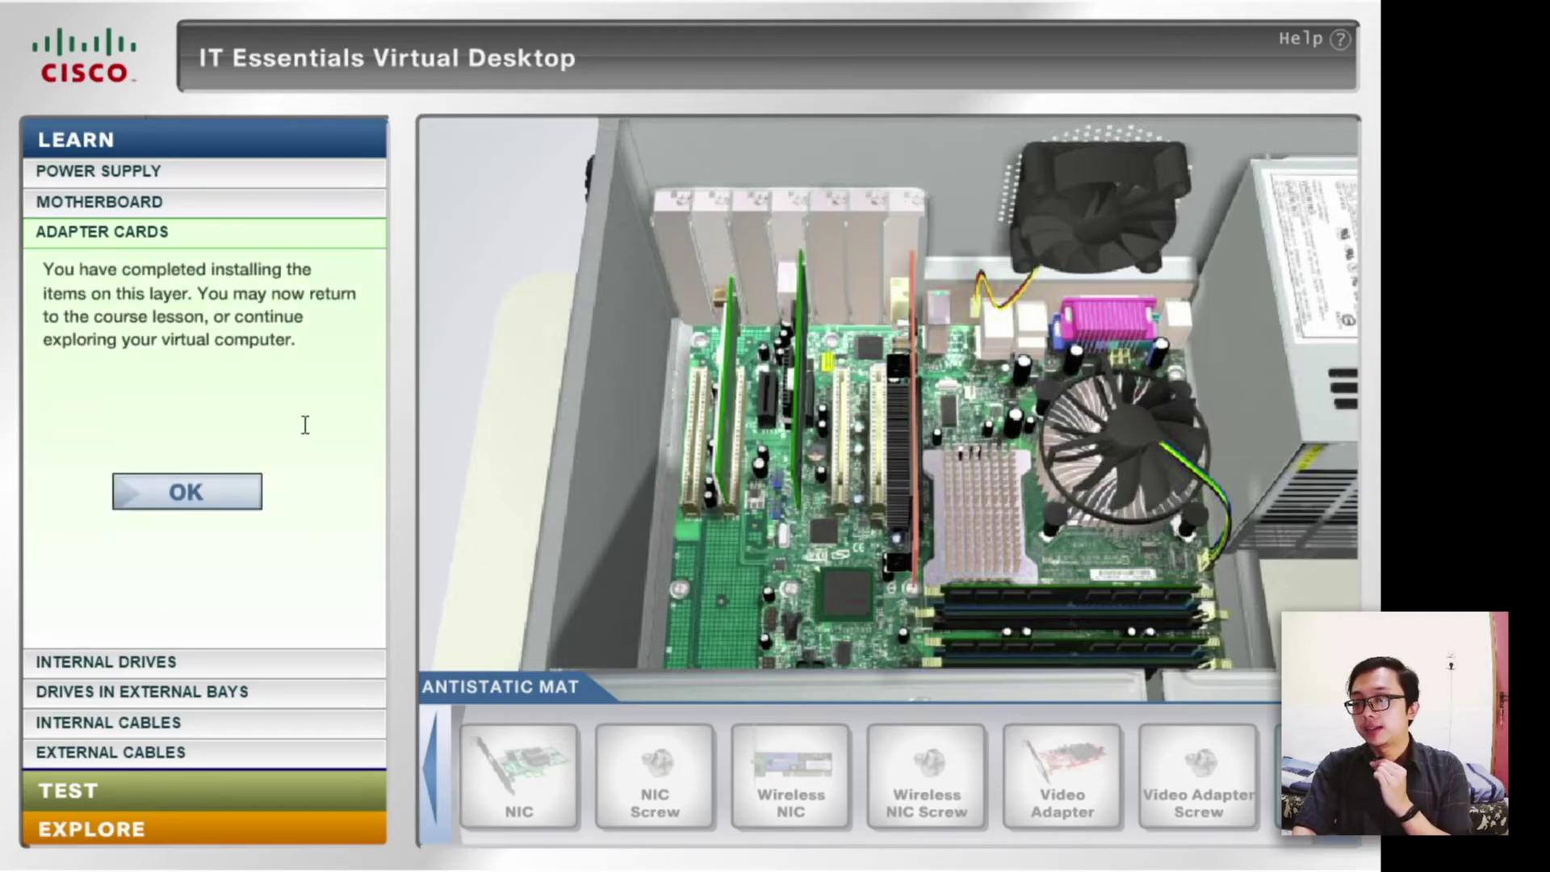
pyautogui.click(202, 499)
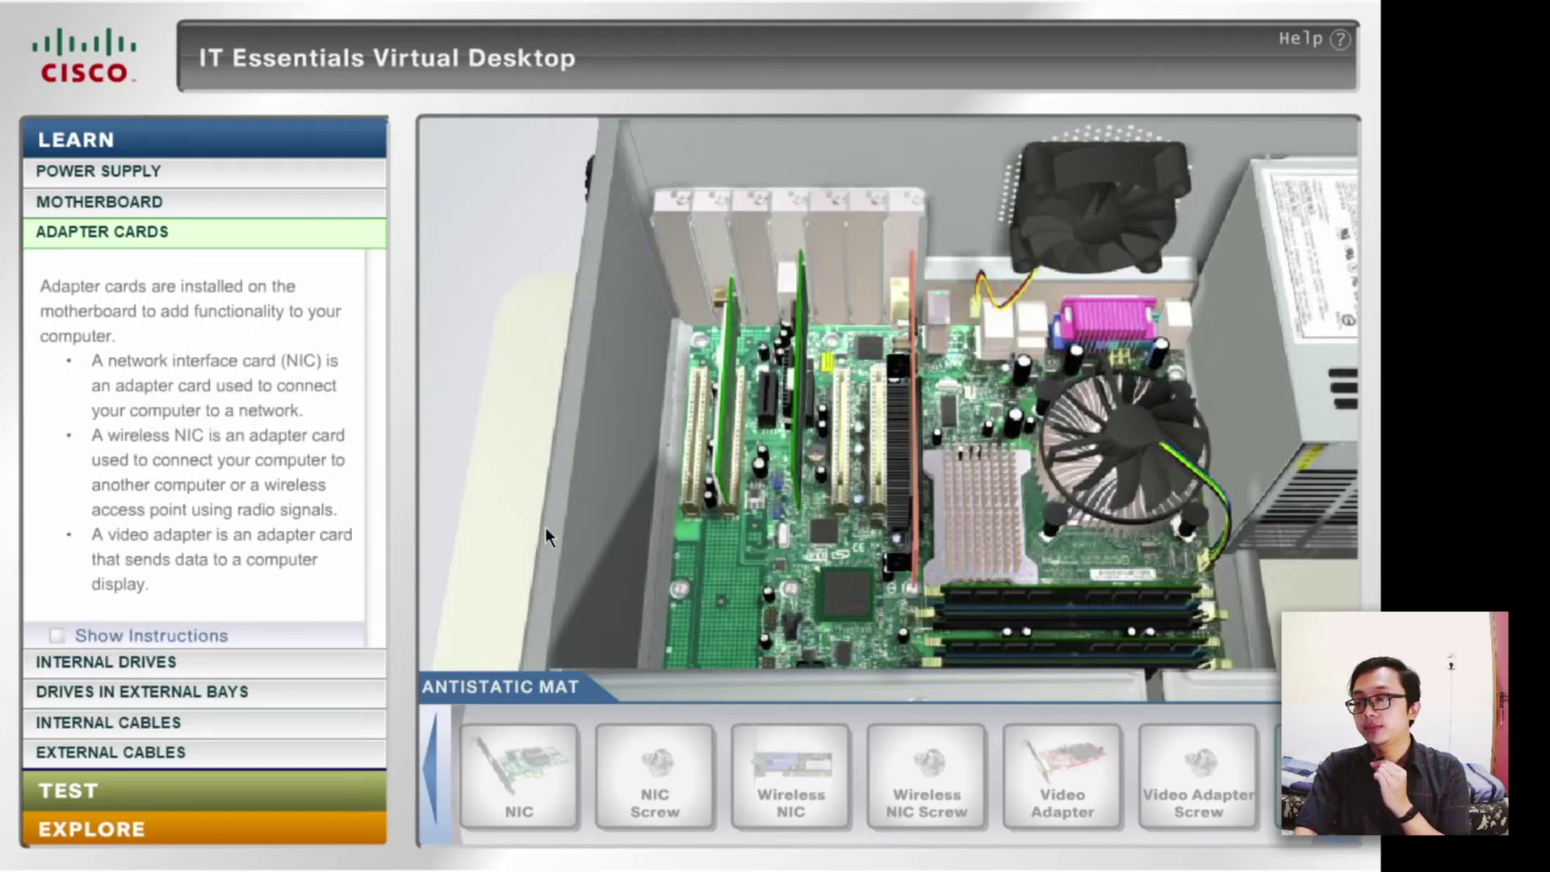
# - In the internal drives layer, install the hard disk drive level in the internal drive bay and secure it with the HDD screws
pyautogui.click(133, 661)
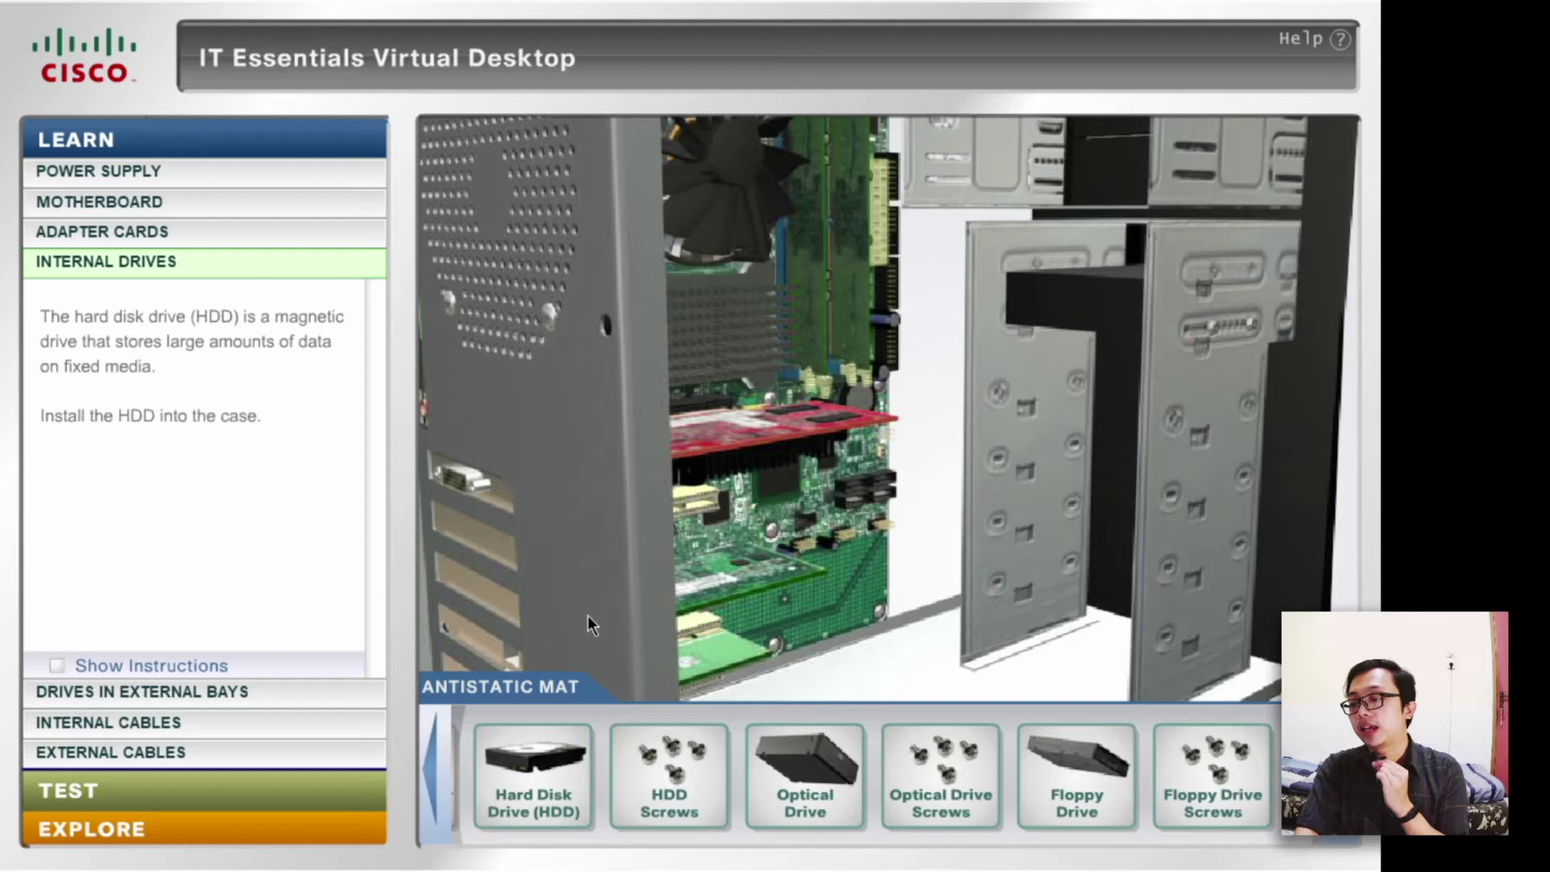
pyautogui.moveTo(536, 771)
pyautogui.moveTo(830, 762)
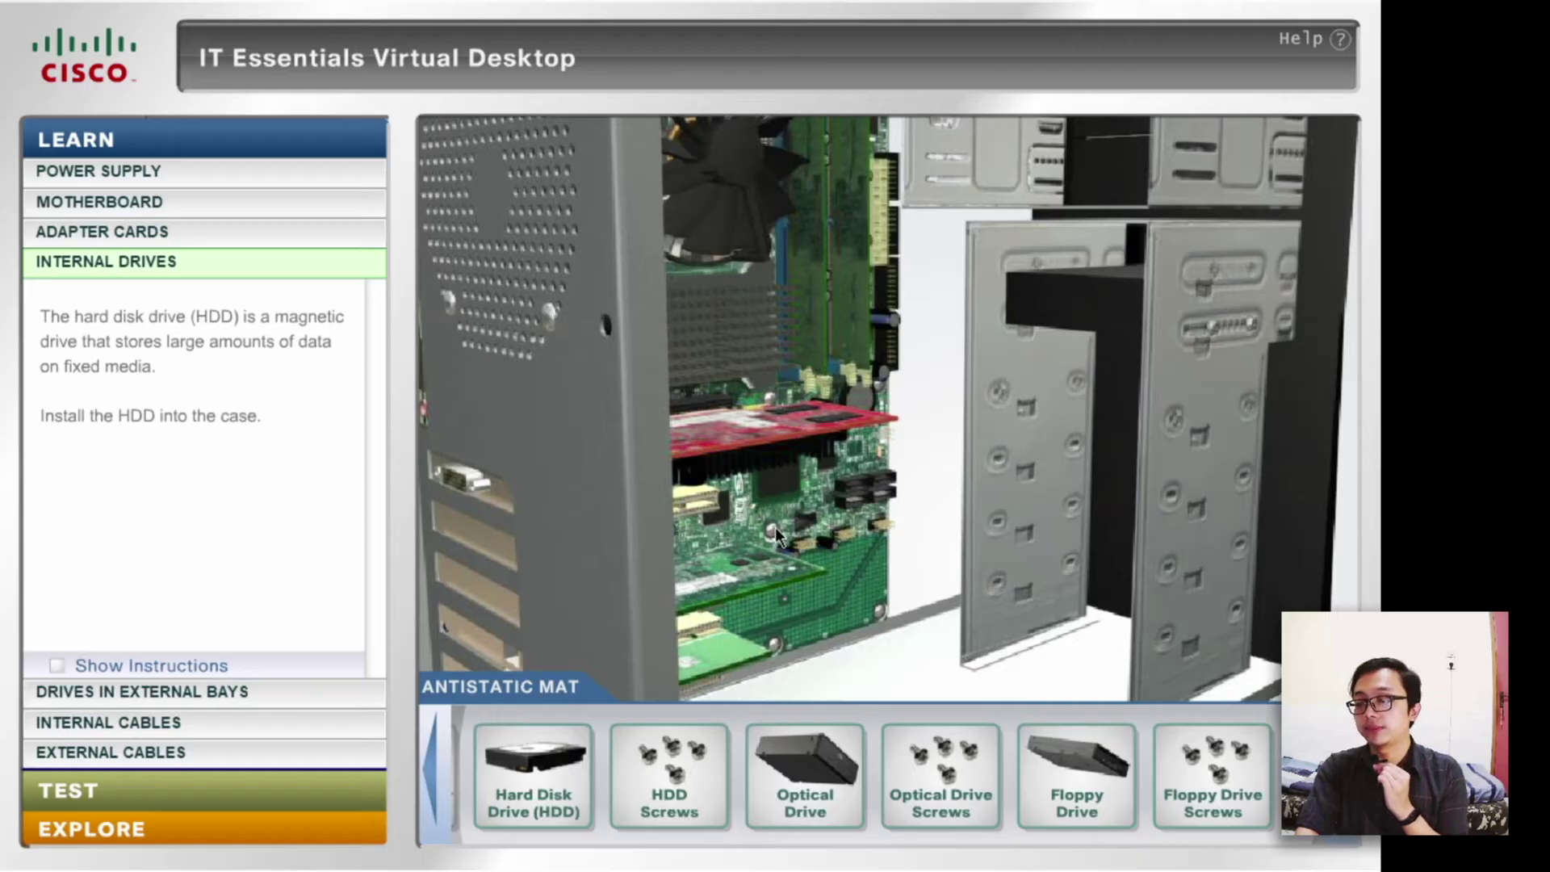
pyautogui.moveTo(533, 767); pyautogui.dragTo(1011, 427)
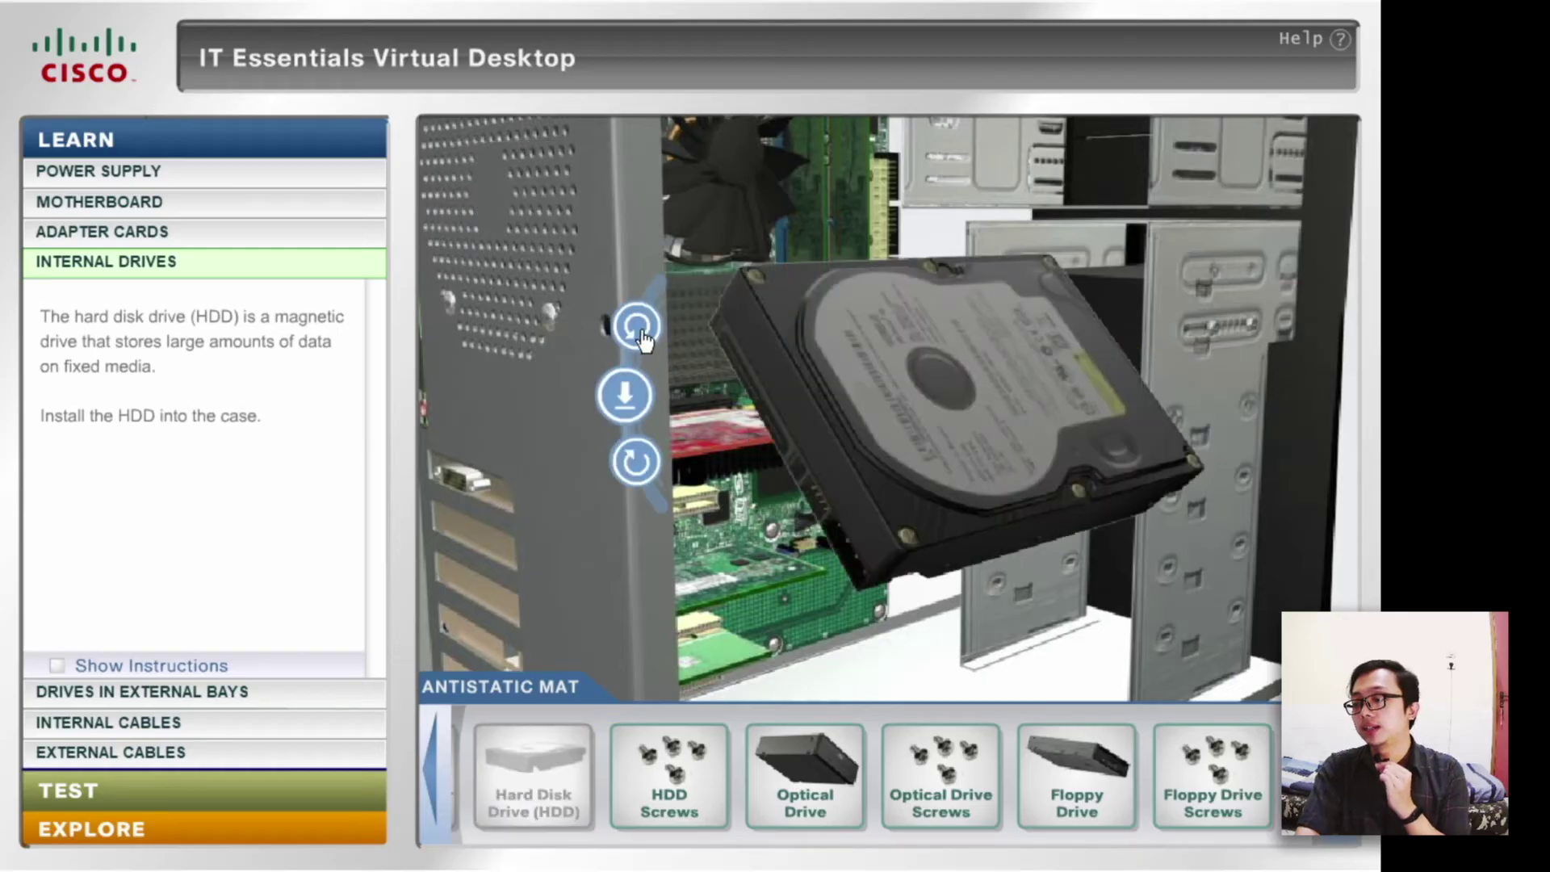
pyautogui.click(638, 330)
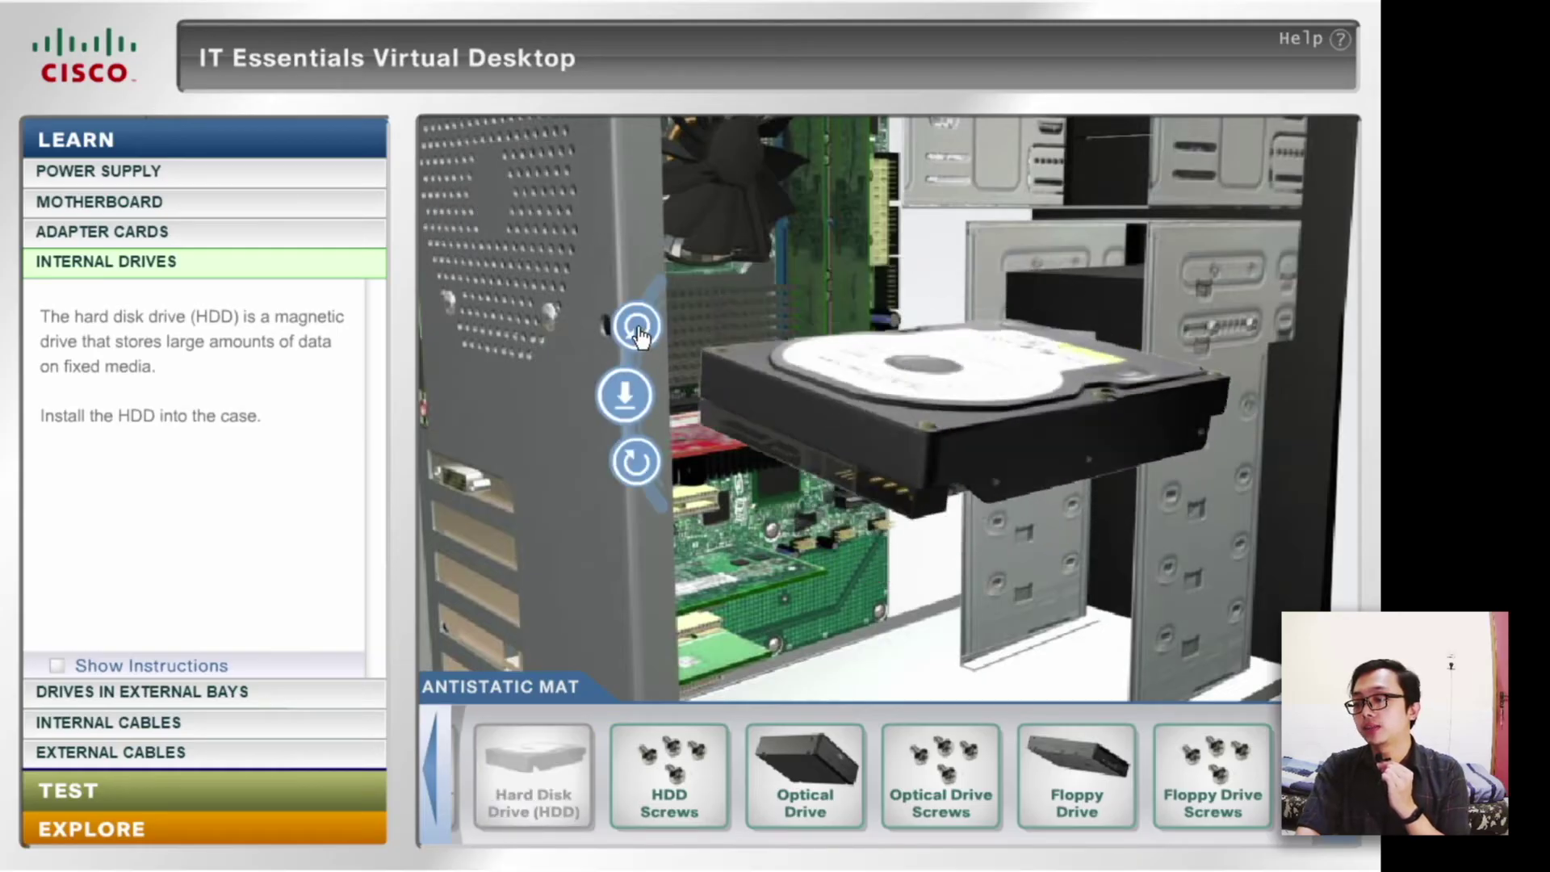
pyautogui.click(626, 395)
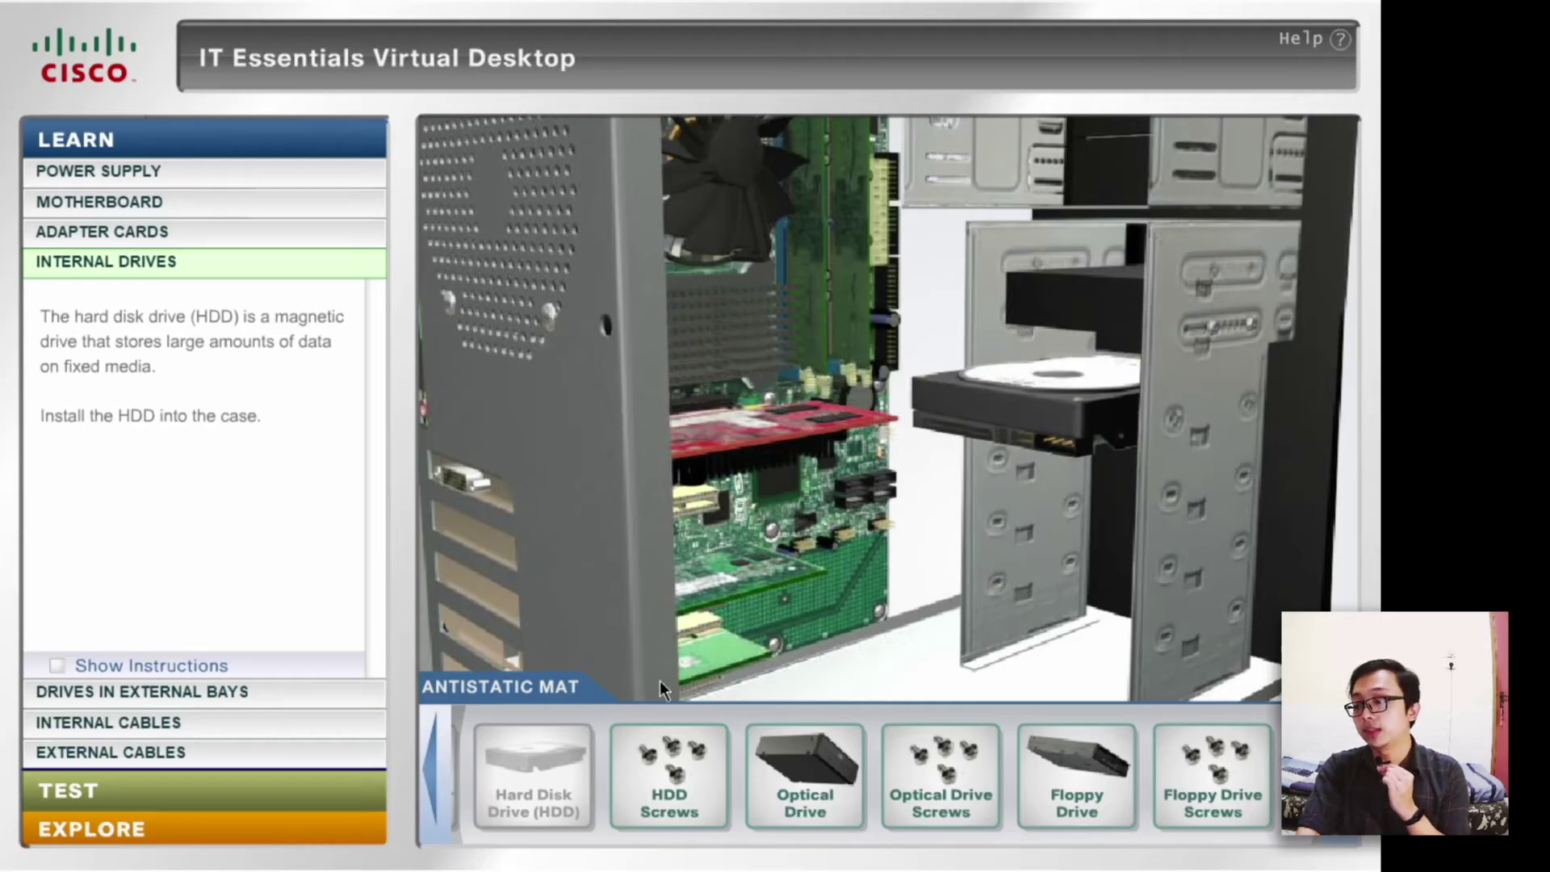
pyautogui.moveTo(664, 769); pyautogui.dragTo(1153, 431)
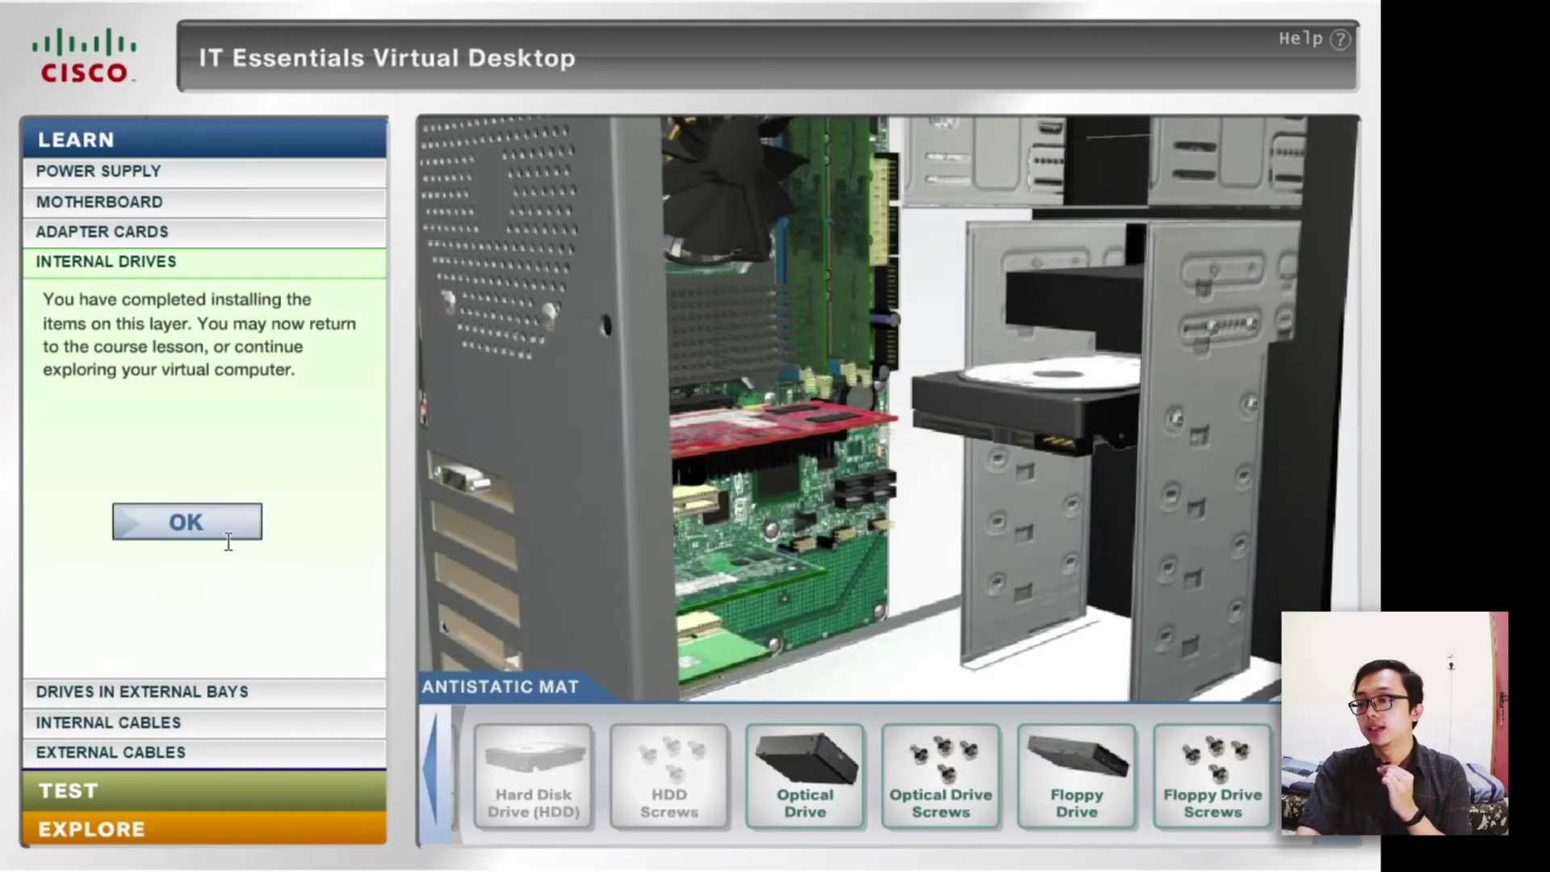
pyautogui.click(221, 531)
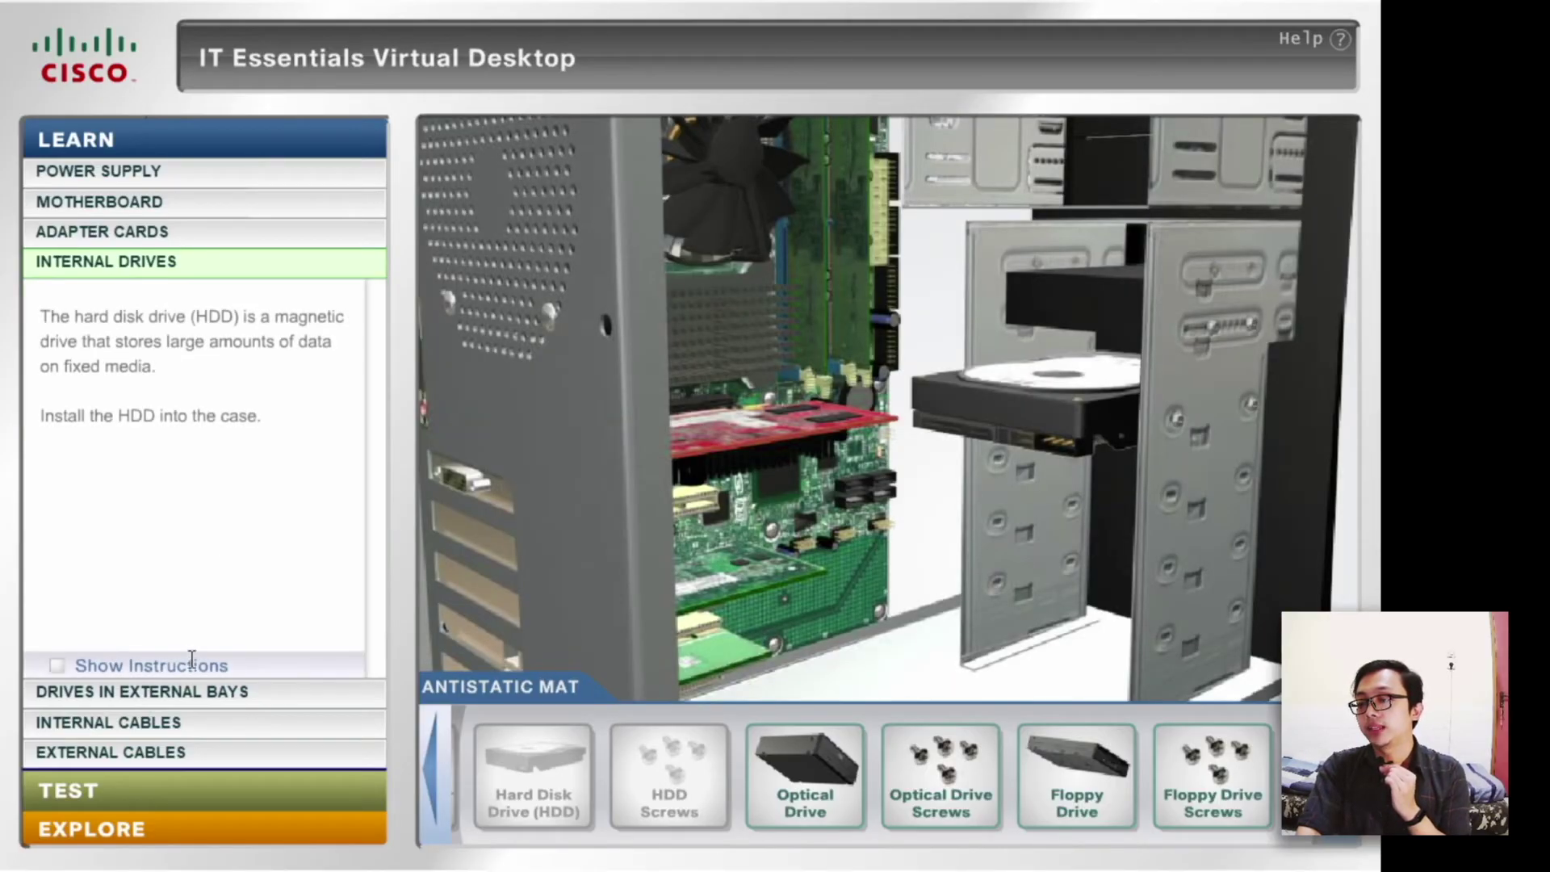
# - In the external bays layer, install the optical drive level in the uppermost bay and secure it with the optical drive screws
pyautogui.click(182, 694)
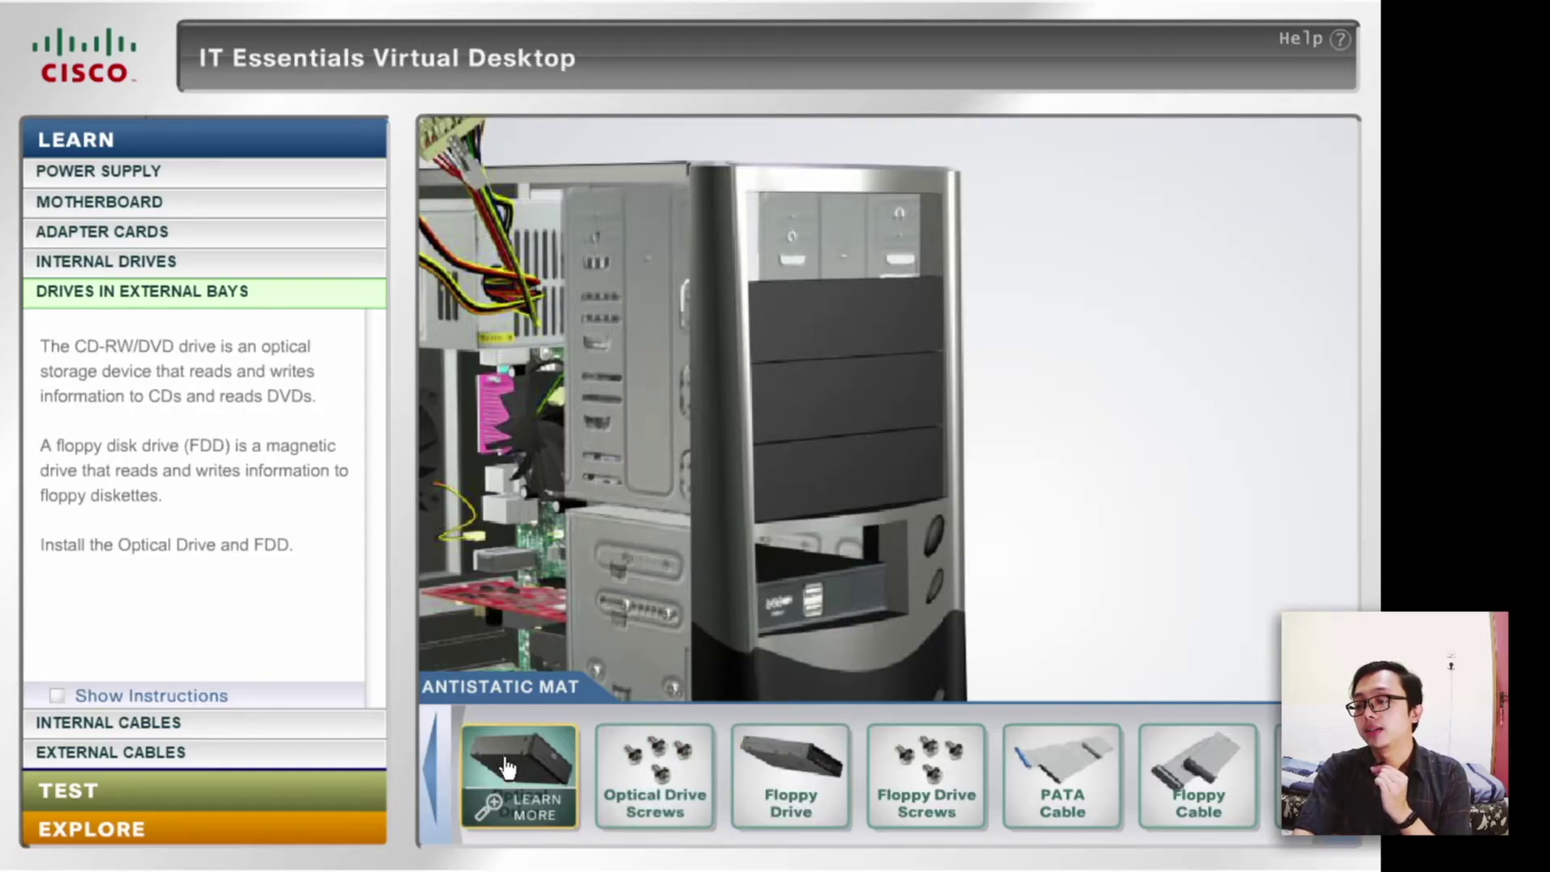
pyautogui.moveTo(503, 771); pyautogui.dragTo(846, 269)
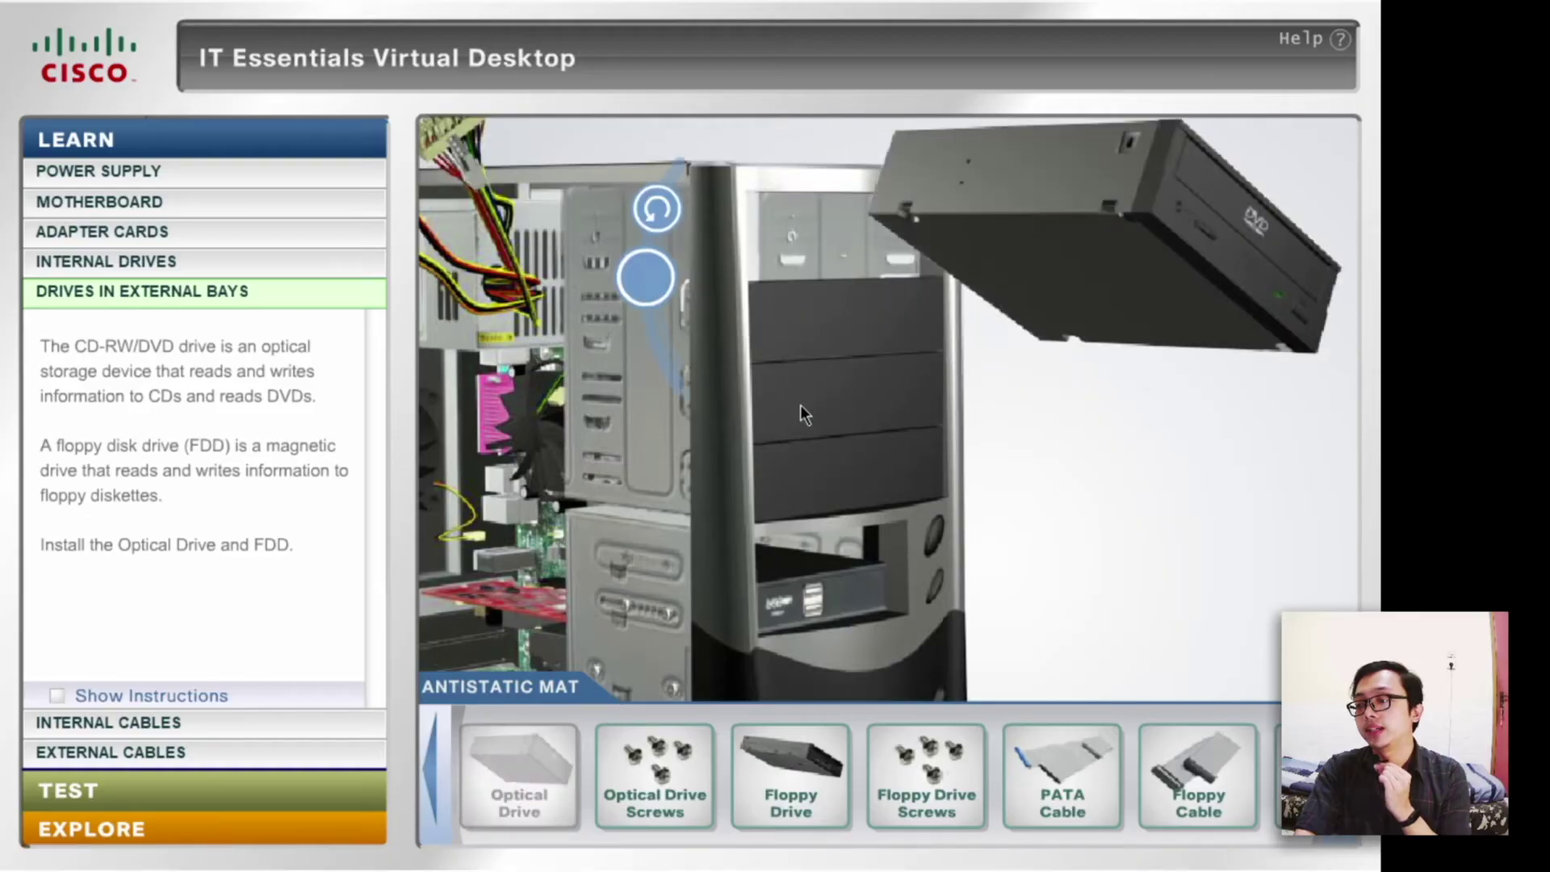
pyautogui.click(657, 215)
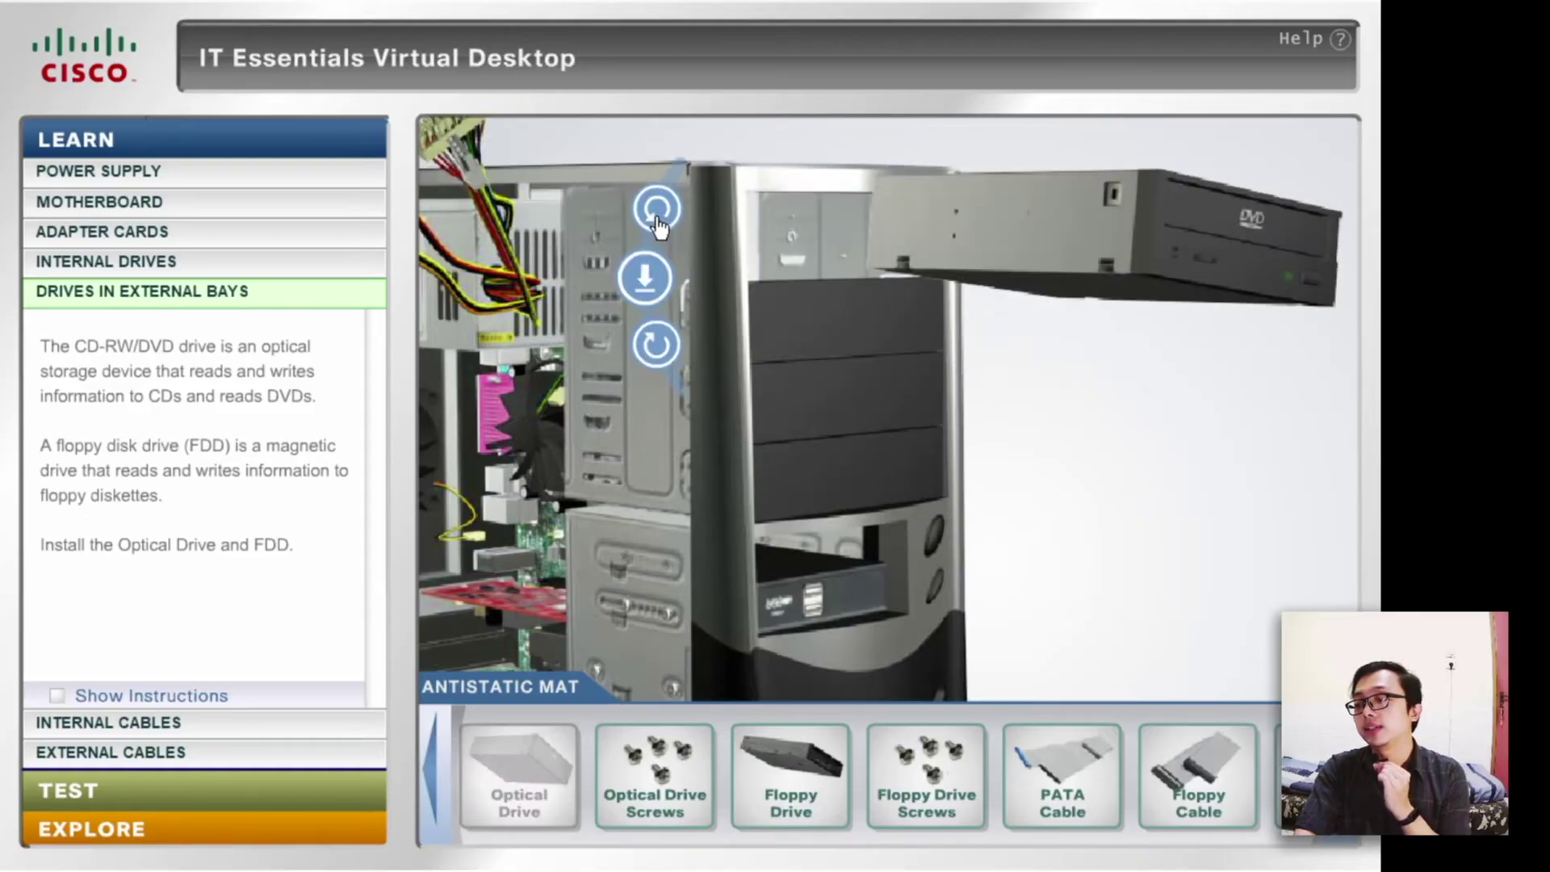
pyautogui.click(643, 275)
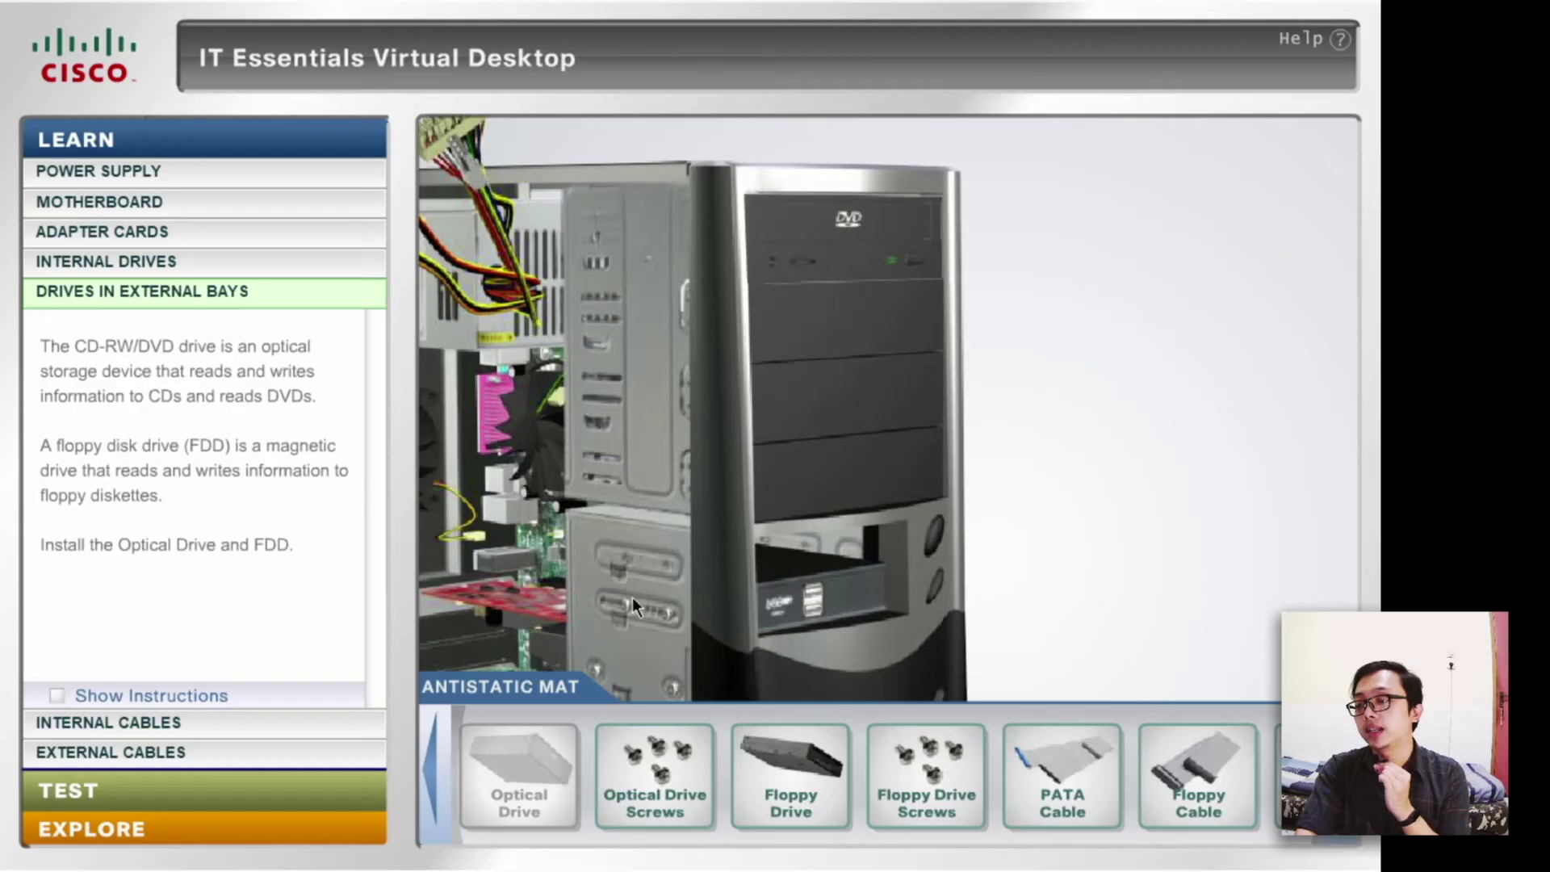
pyautogui.moveTo(657, 740); pyautogui.dragTo(643, 288)
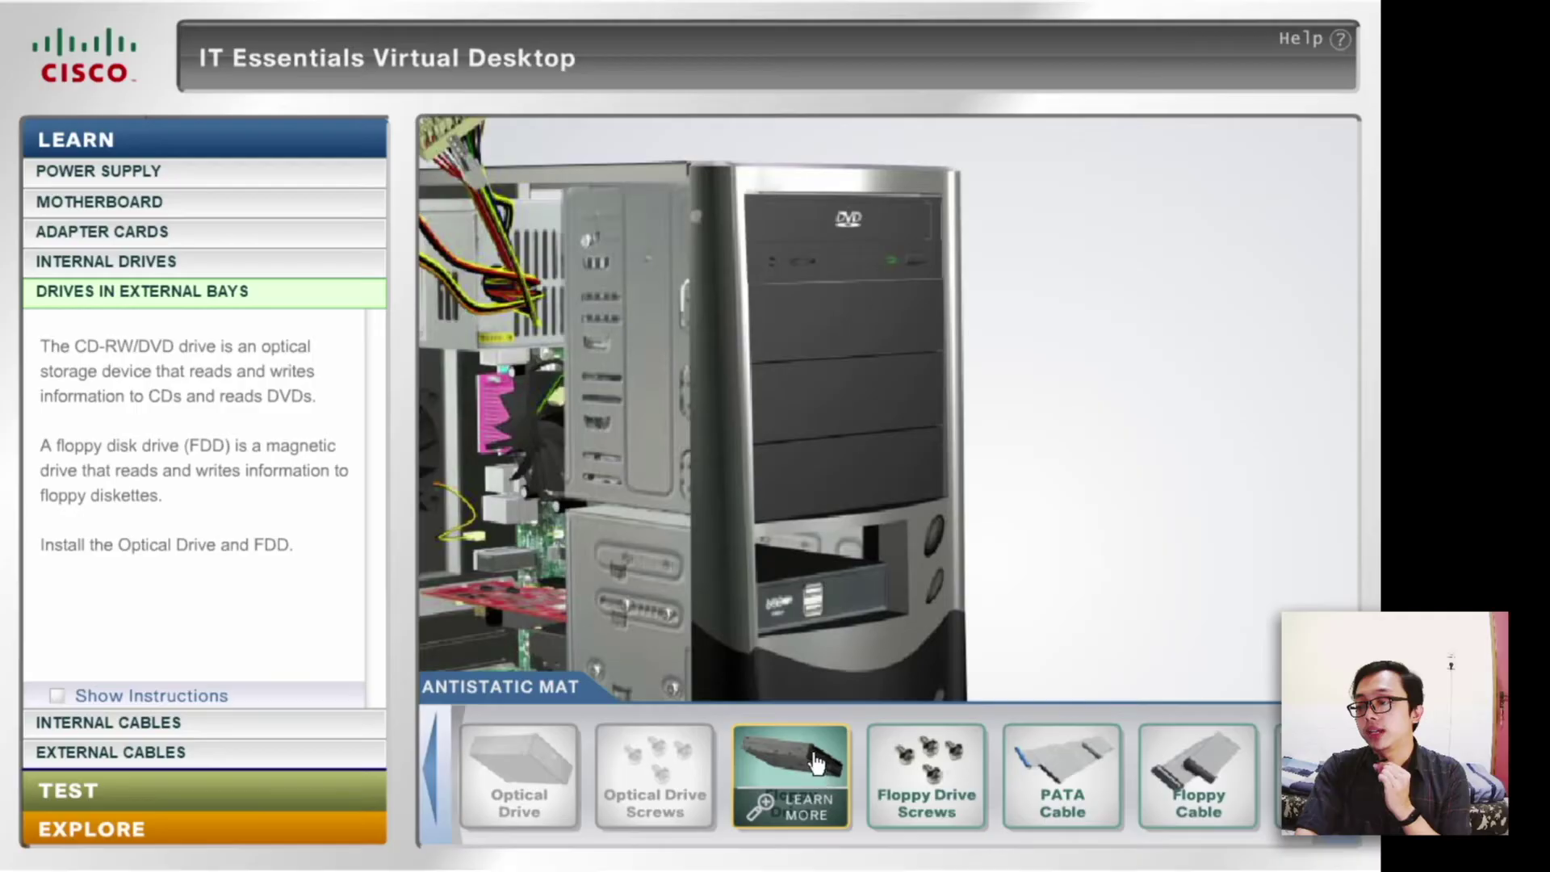
# - Install the floppy drive level in the small front bay below the optical bays and secure it with the floppy drive screws
pyautogui.moveTo(805, 775); pyautogui.dragTo(856, 551)
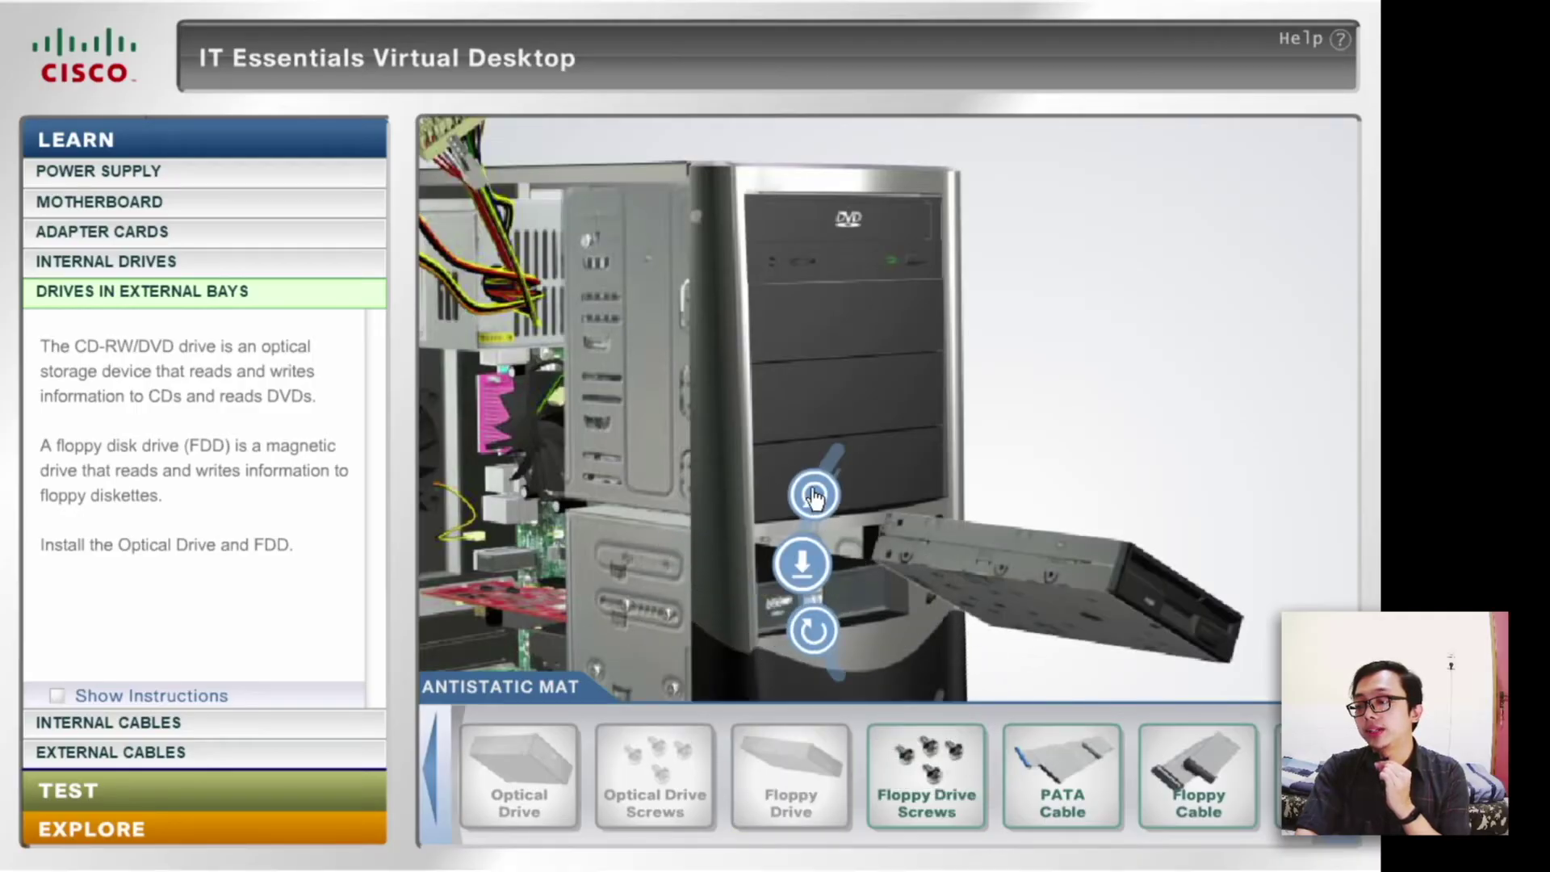
pyautogui.click(814, 494)
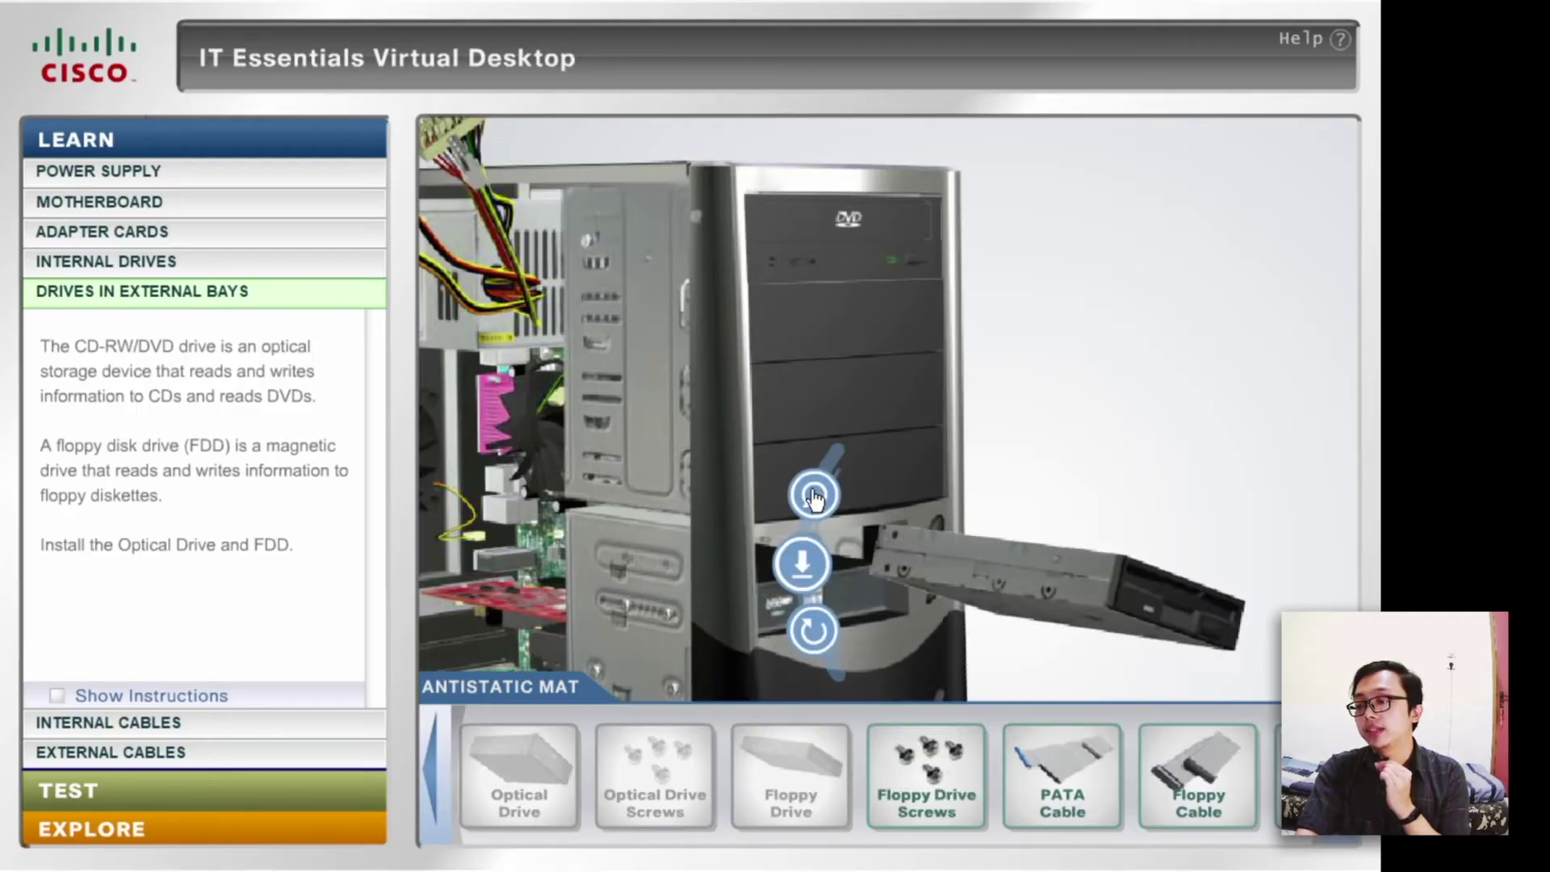
pyautogui.click(810, 563)
pyautogui.moveTo(912, 715); pyautogui.dragTo(667, 582)
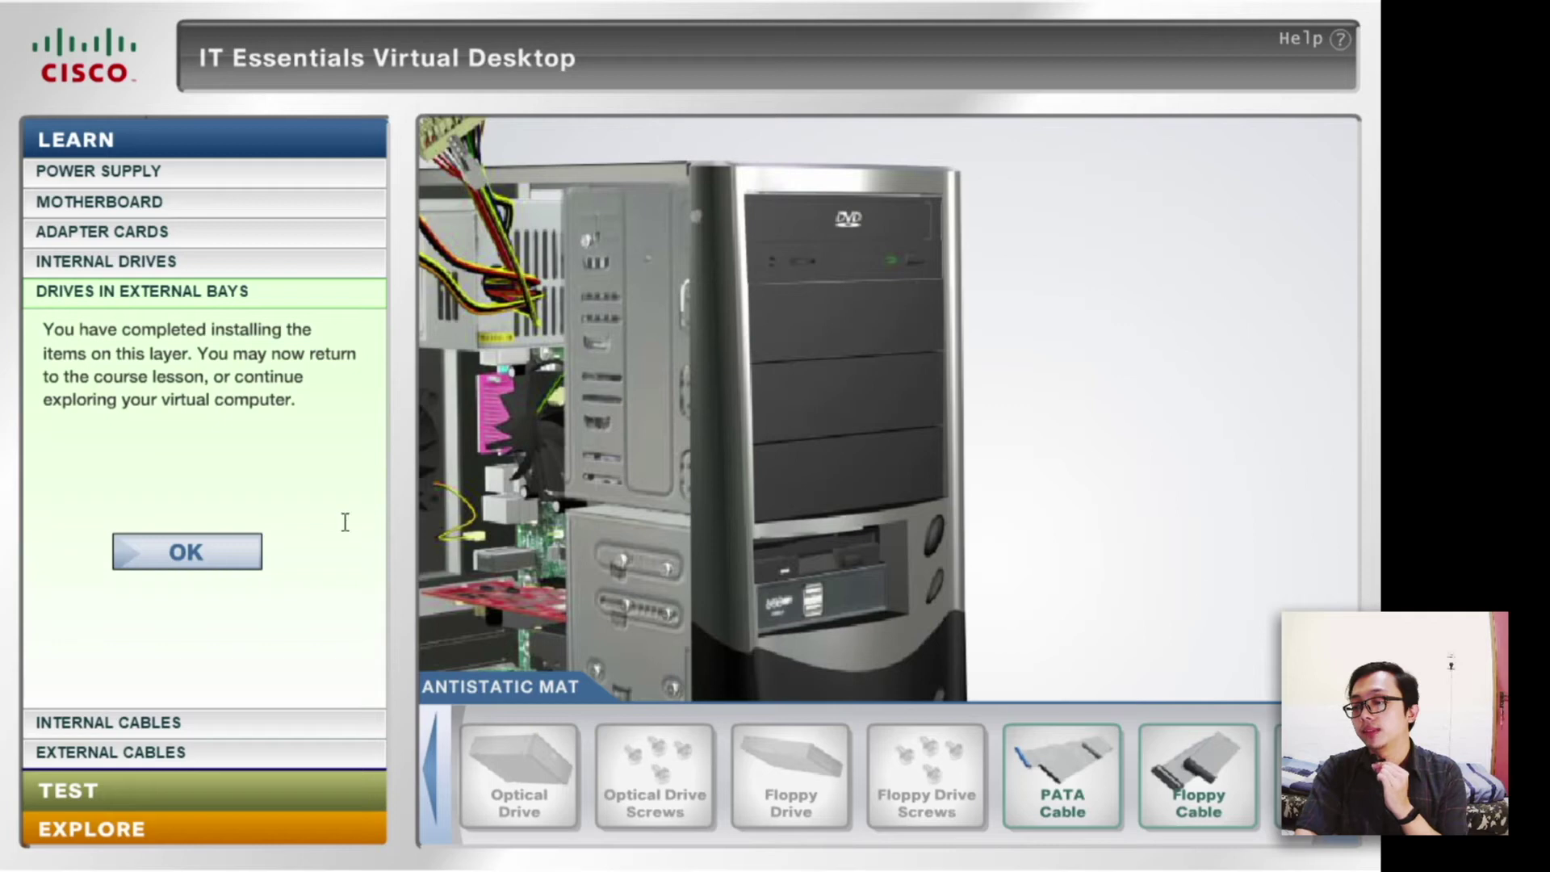
pyautogui.click(235, 549)
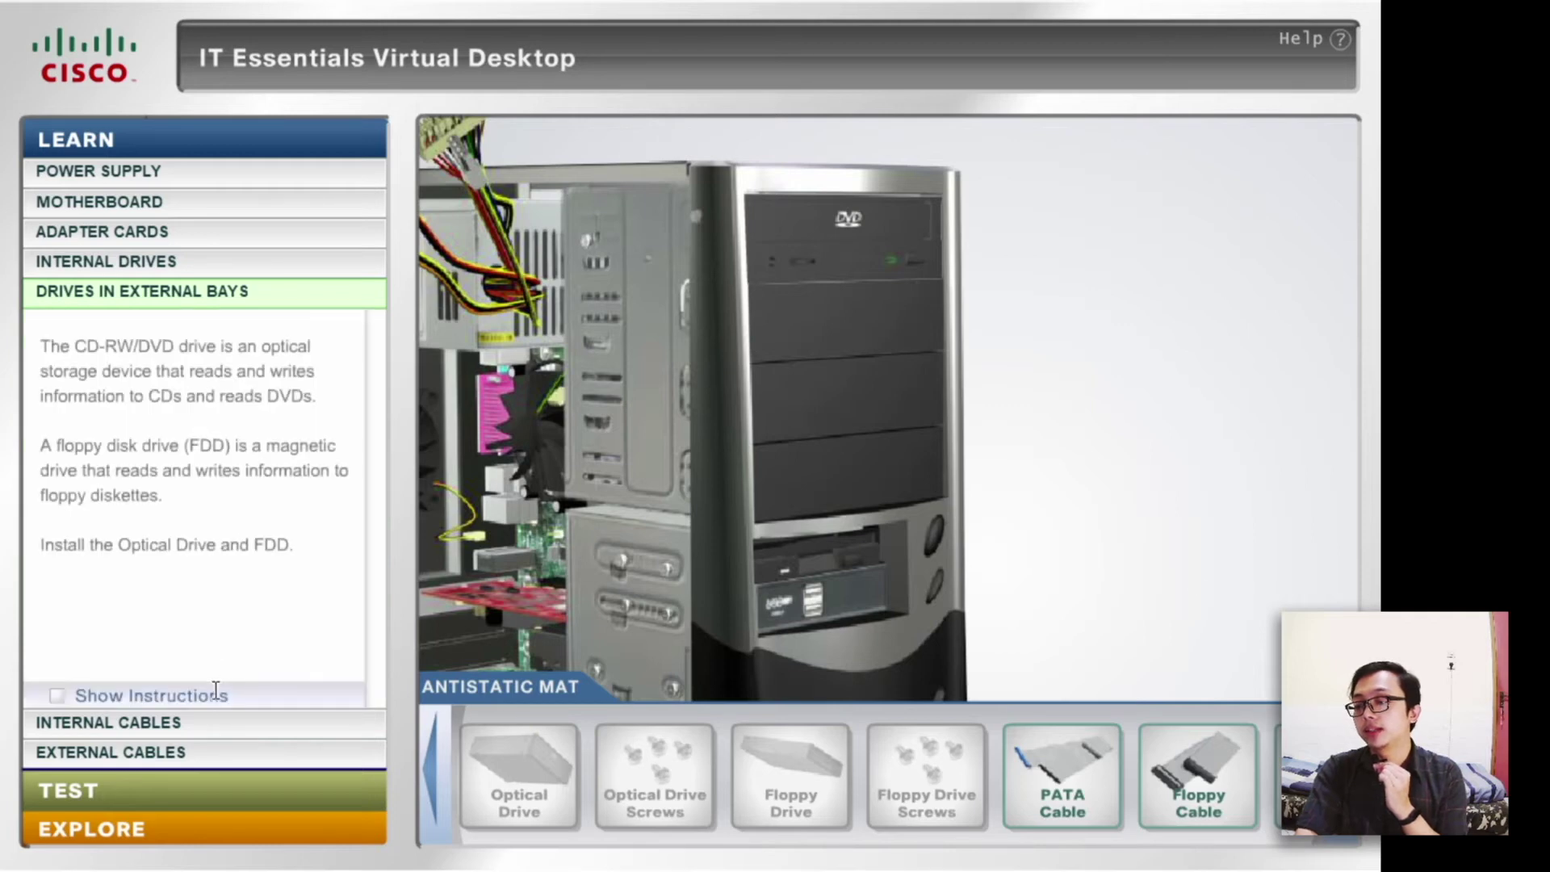
# - In the internal cables layer, connect the 20-pin ATX power connector to its motherboard socket in the matching orientation
pyautogui.click(160, 725)
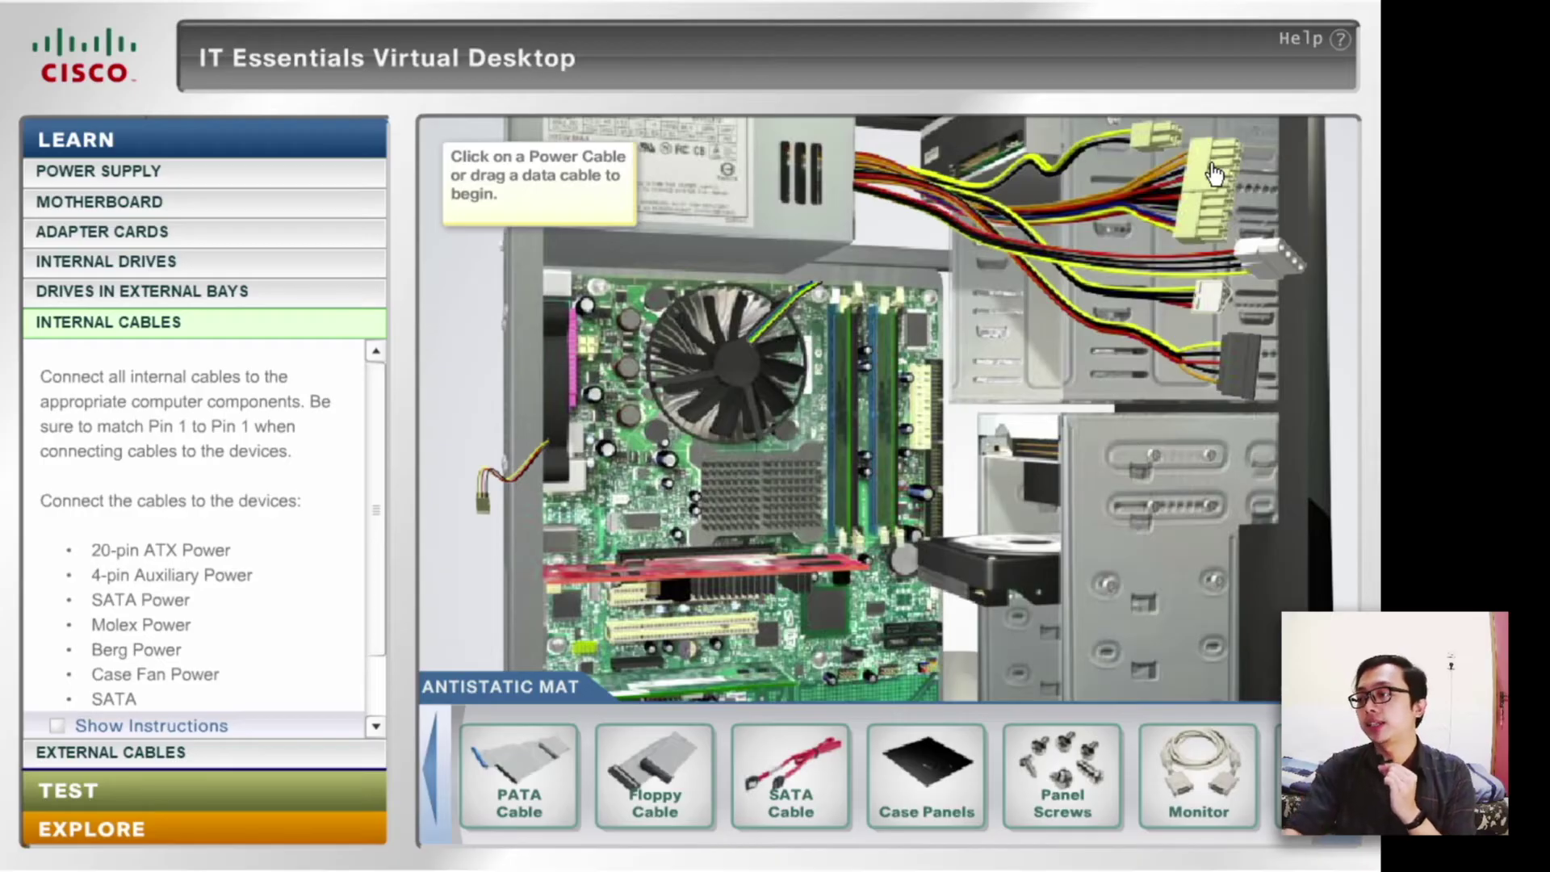
pyautogui.click(1213, 195)
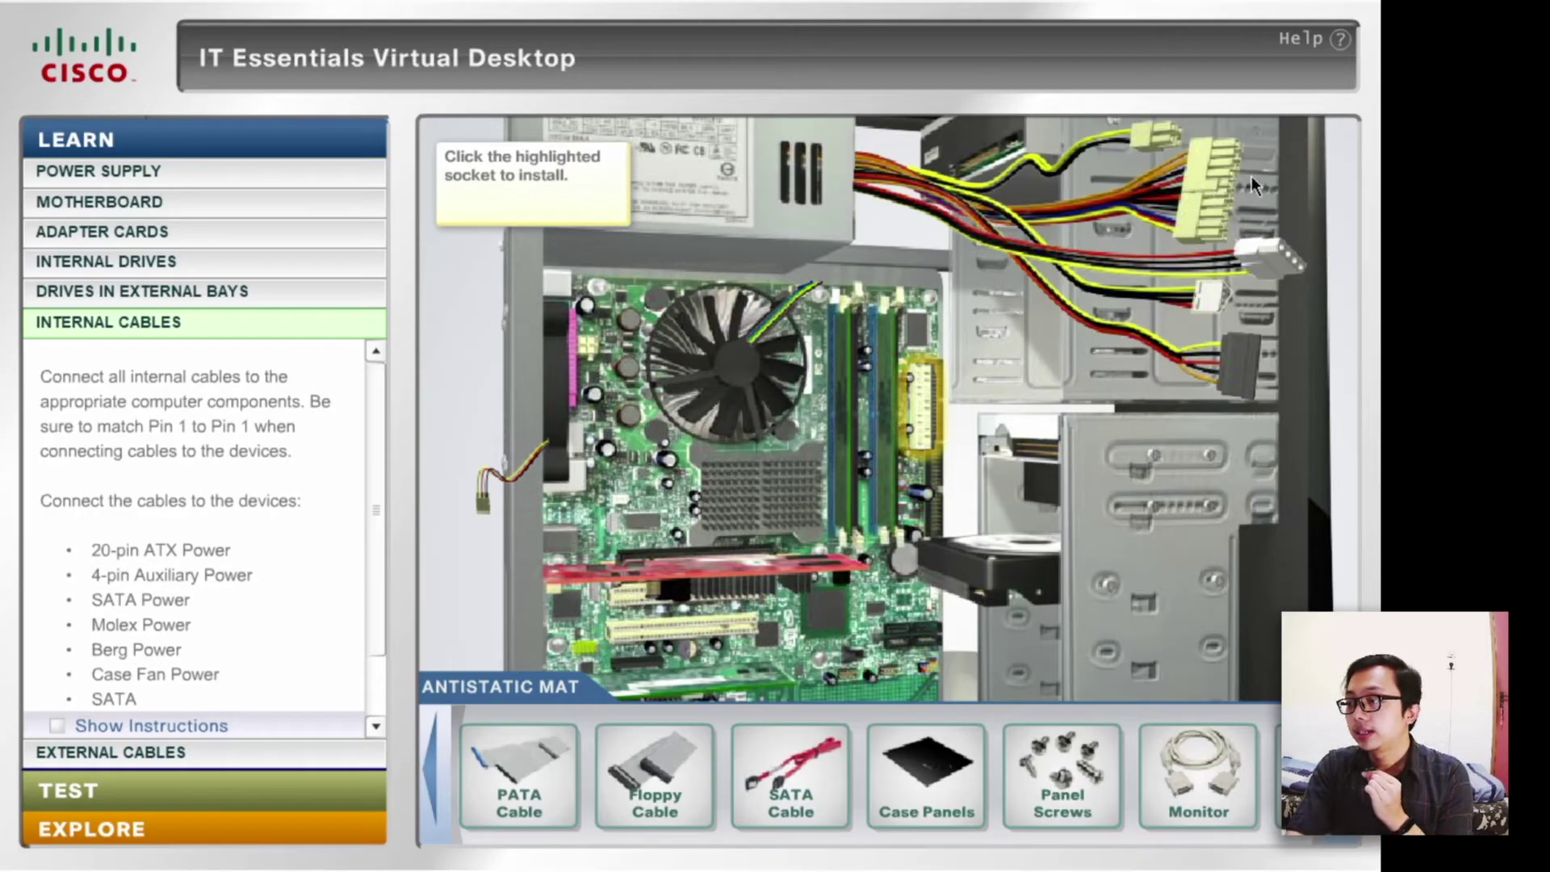
pyautogui.click(926, 406)
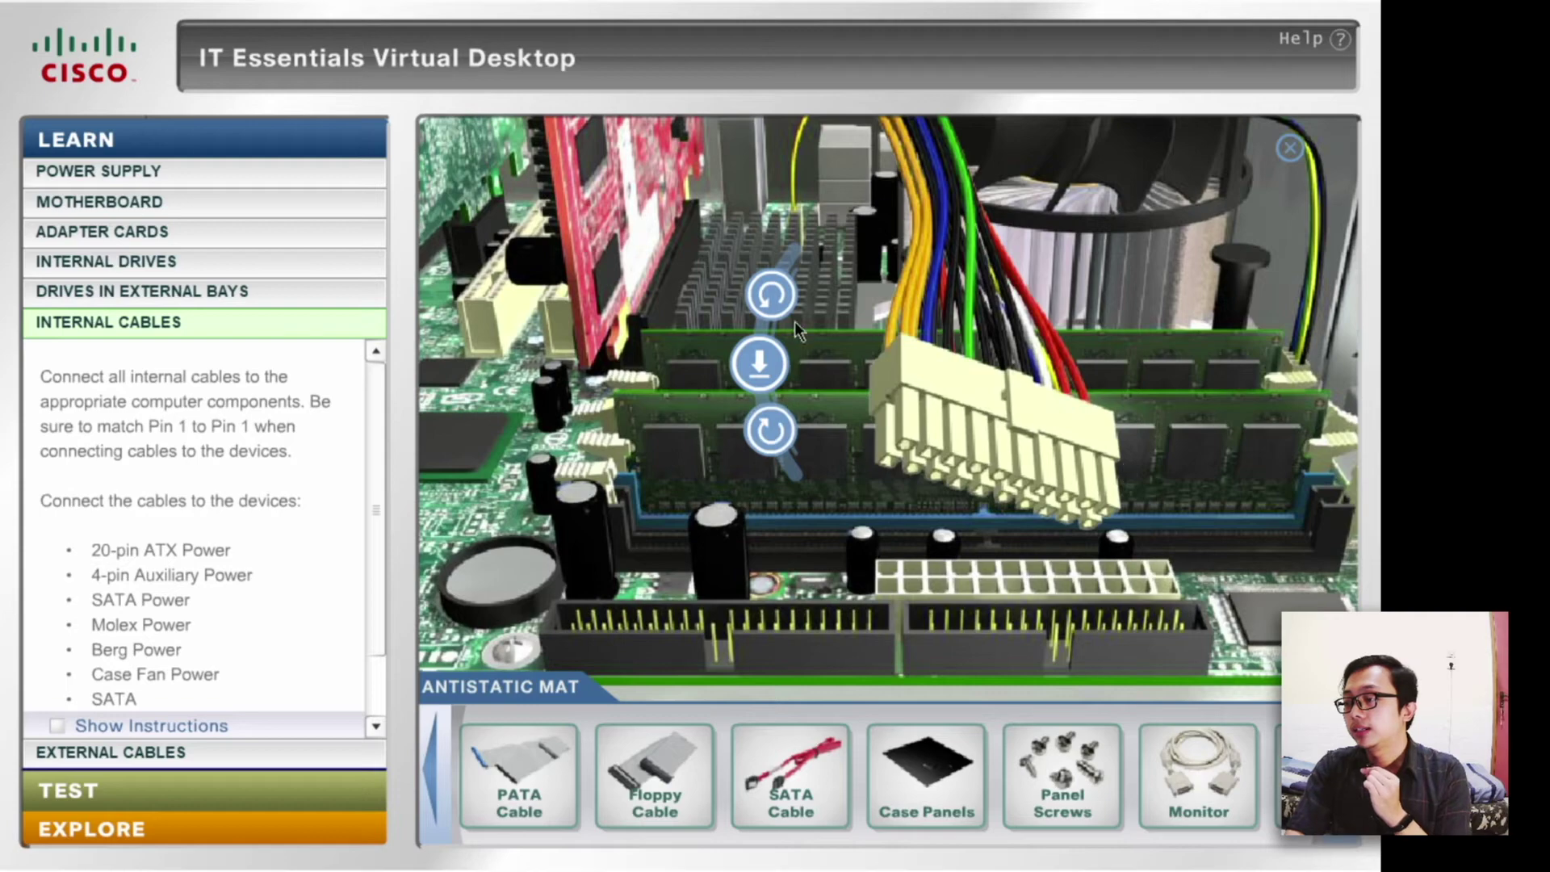
pyautogui.click(775, 301)
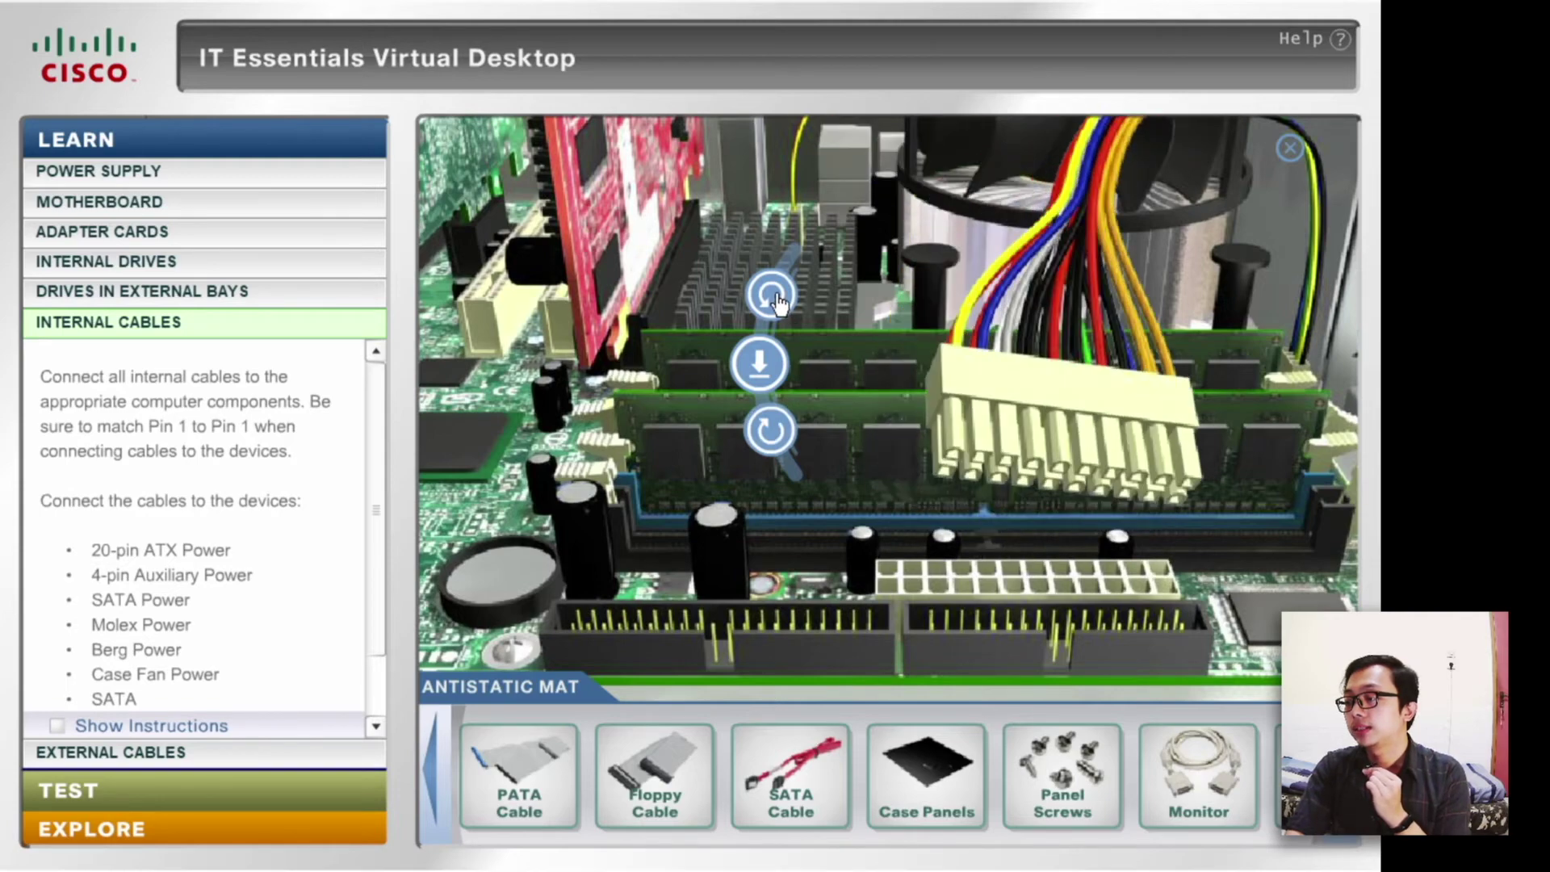
pyautogui.click(758, 365)
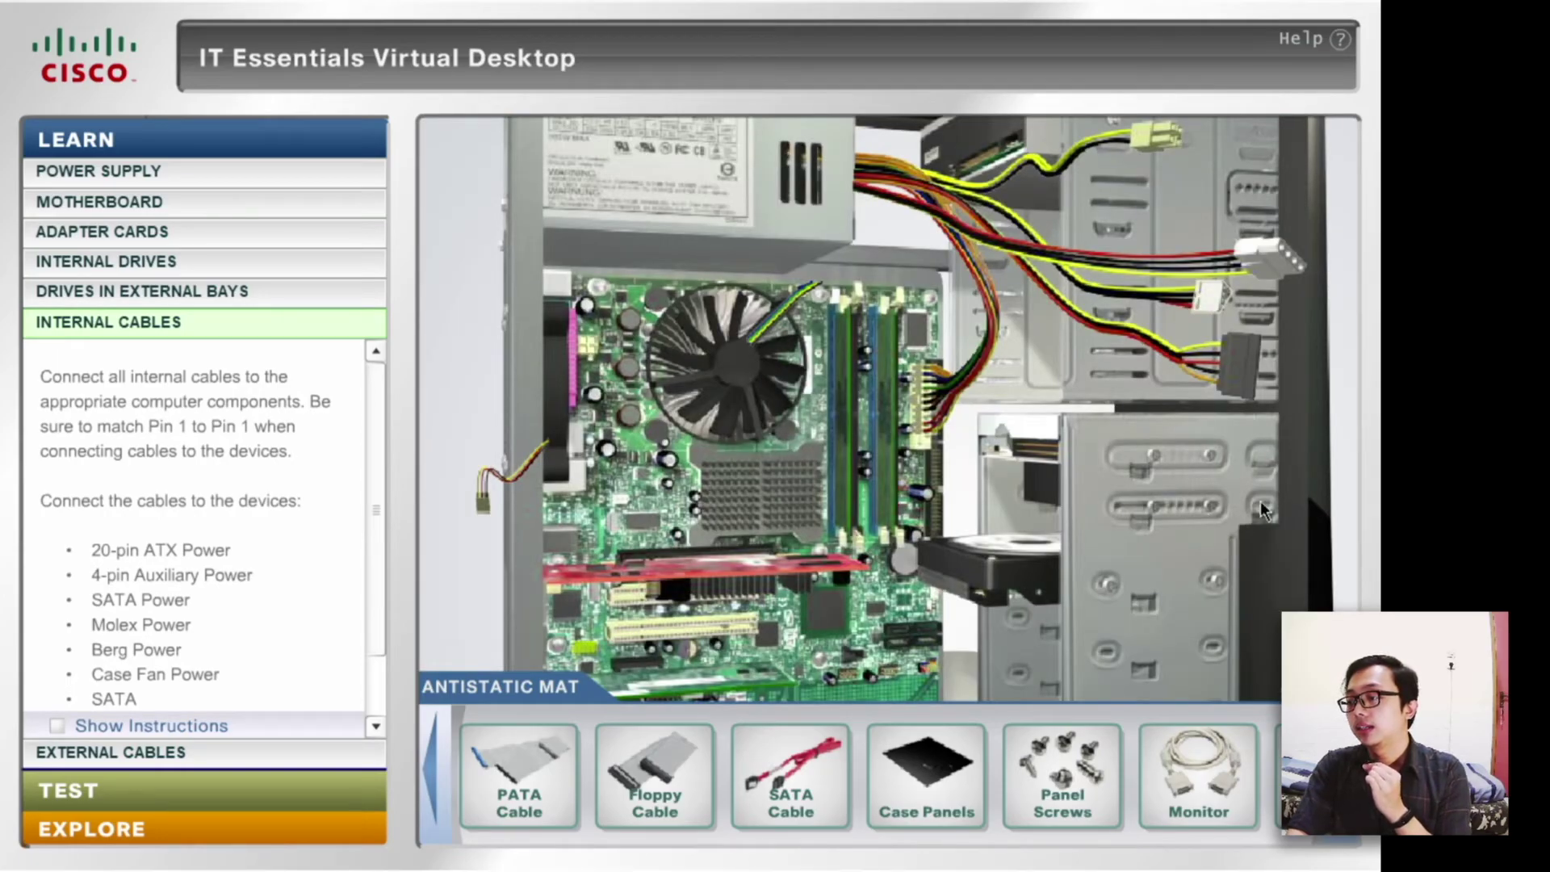
# - Connect the 4-pin auxiliary power to its motherboard socket, turned to match the clip, and the Molex power to the optical drive
pyautogui.click(1151, 145)
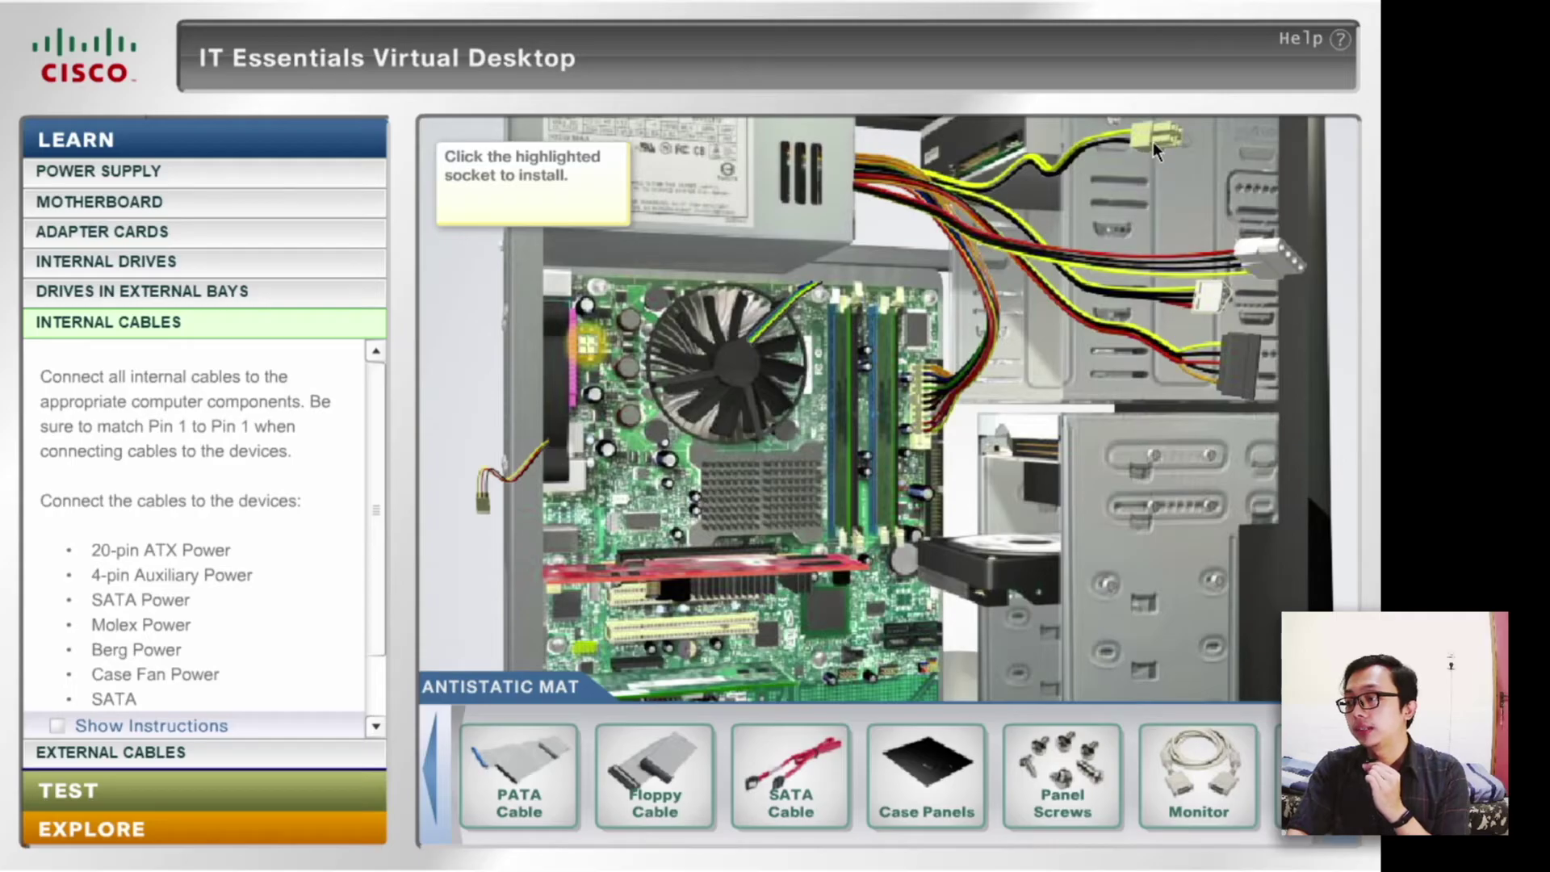
pyautogui.click(589, 342)
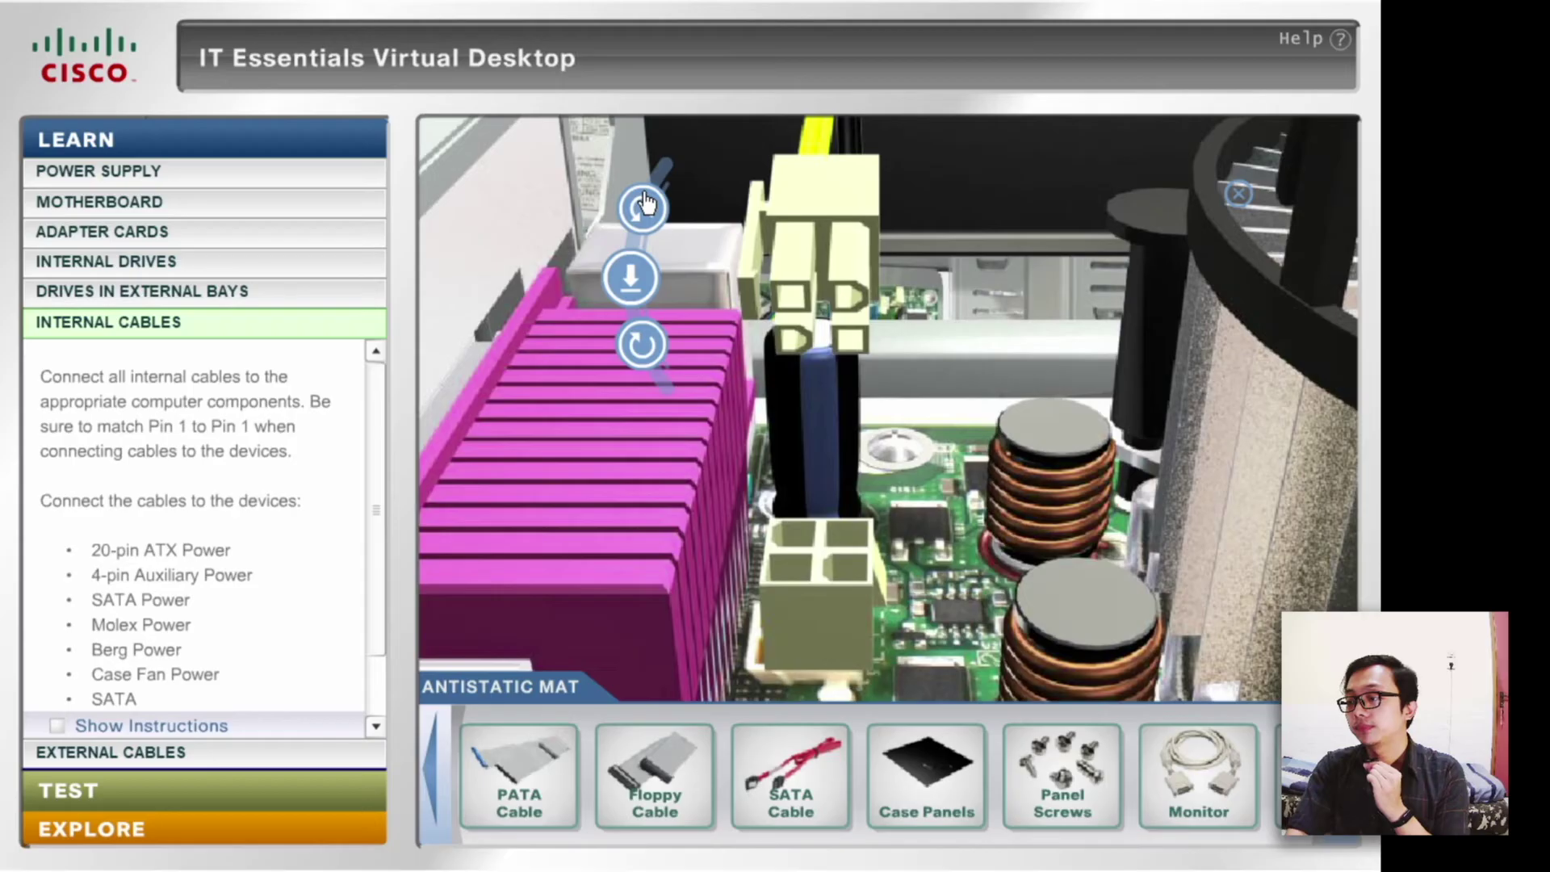
pyautogui.click(644, 205)
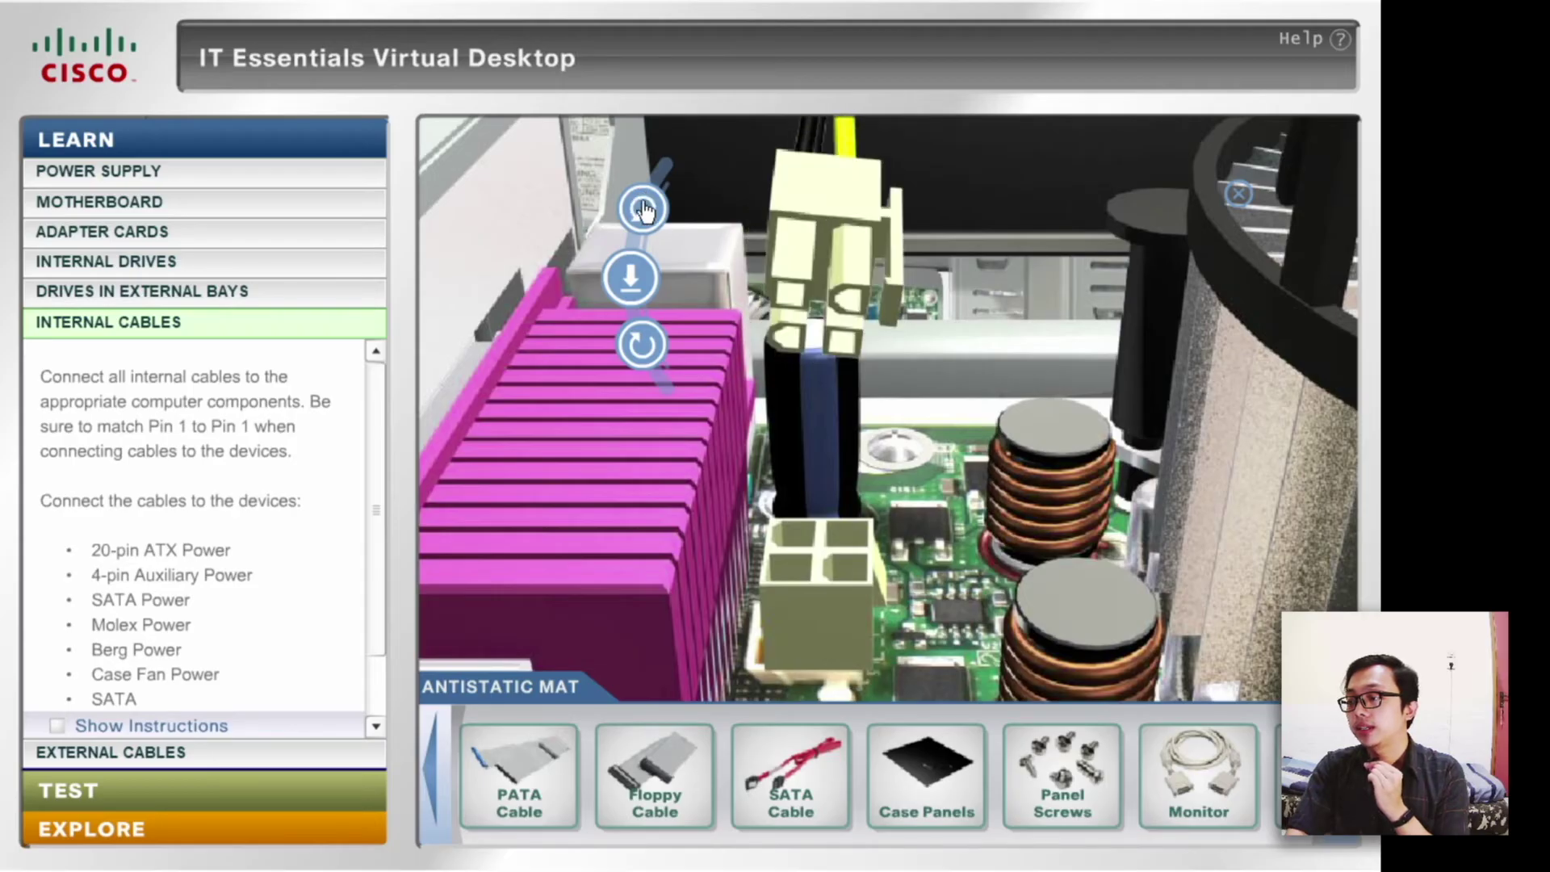
pyautogui.click(633, 280)
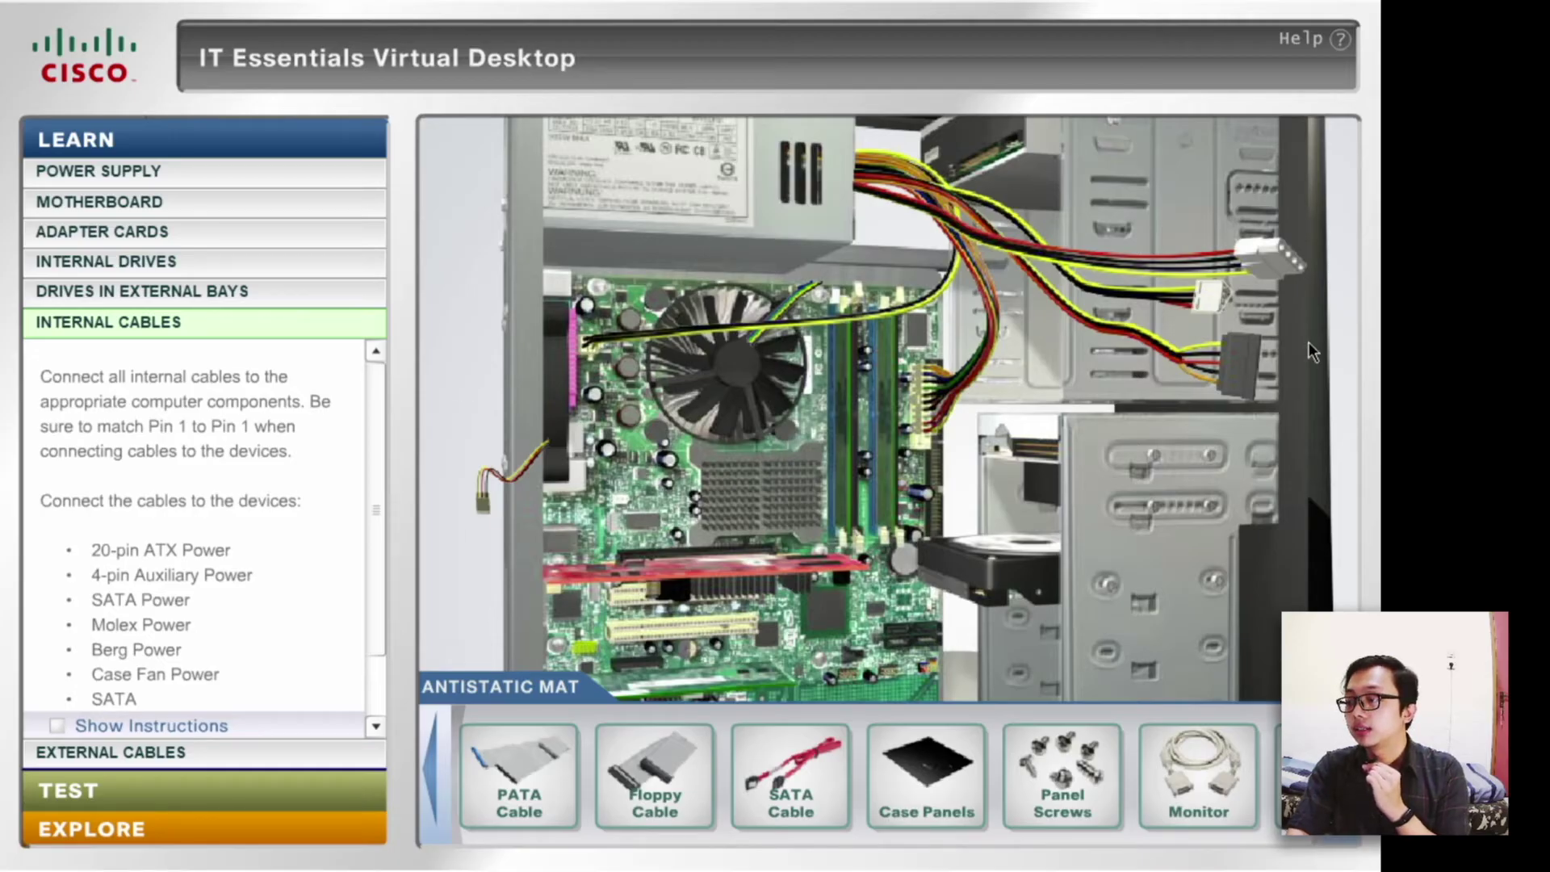
pyautogui.click(1278, 263)
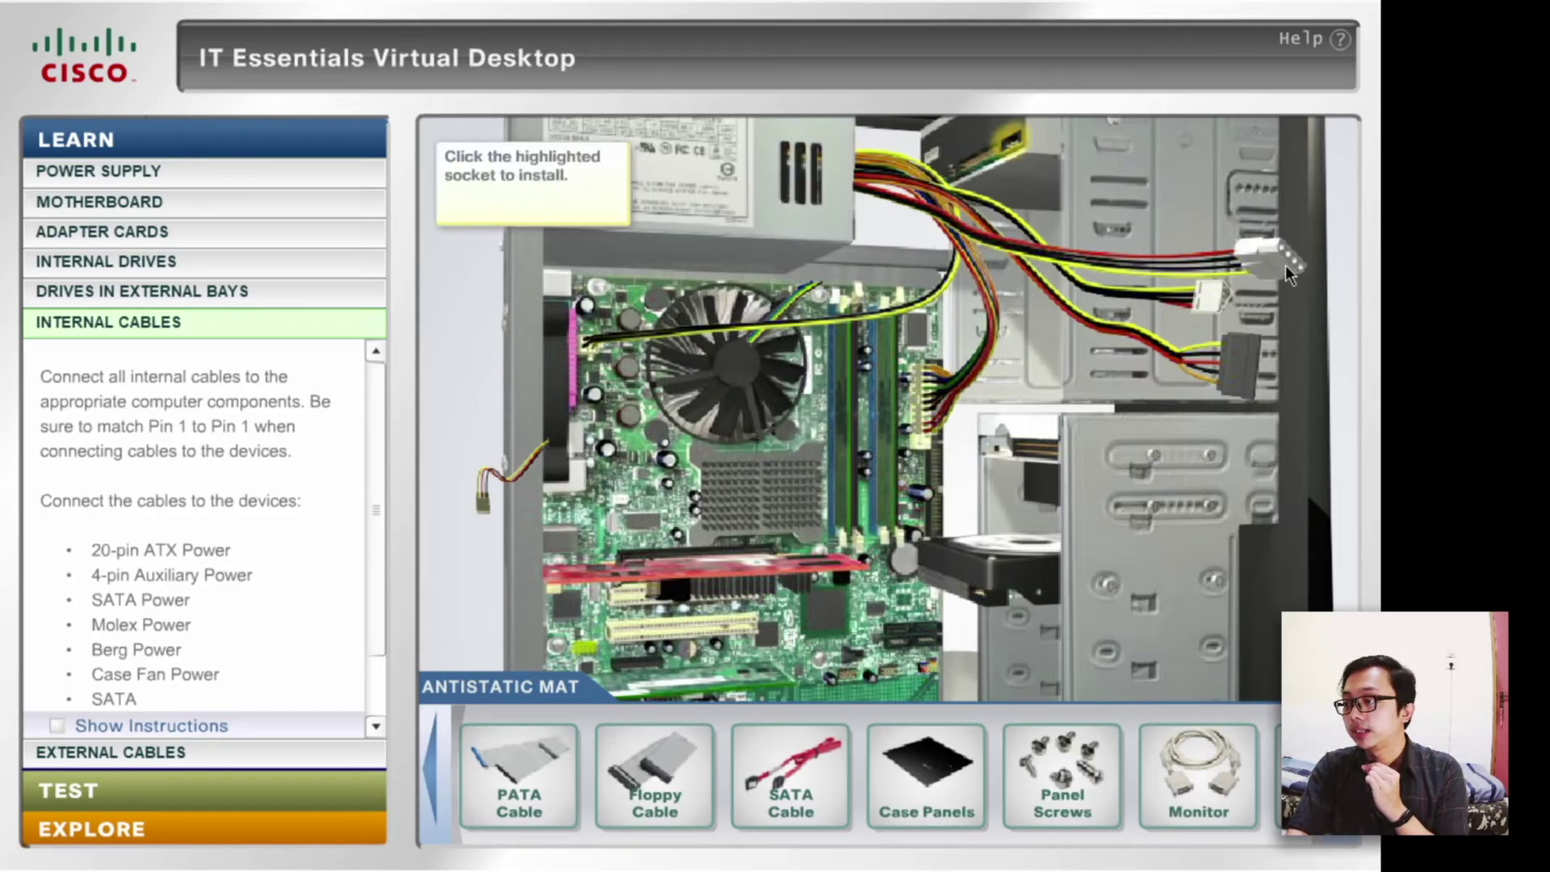
pyautogui.click(1014, 148)
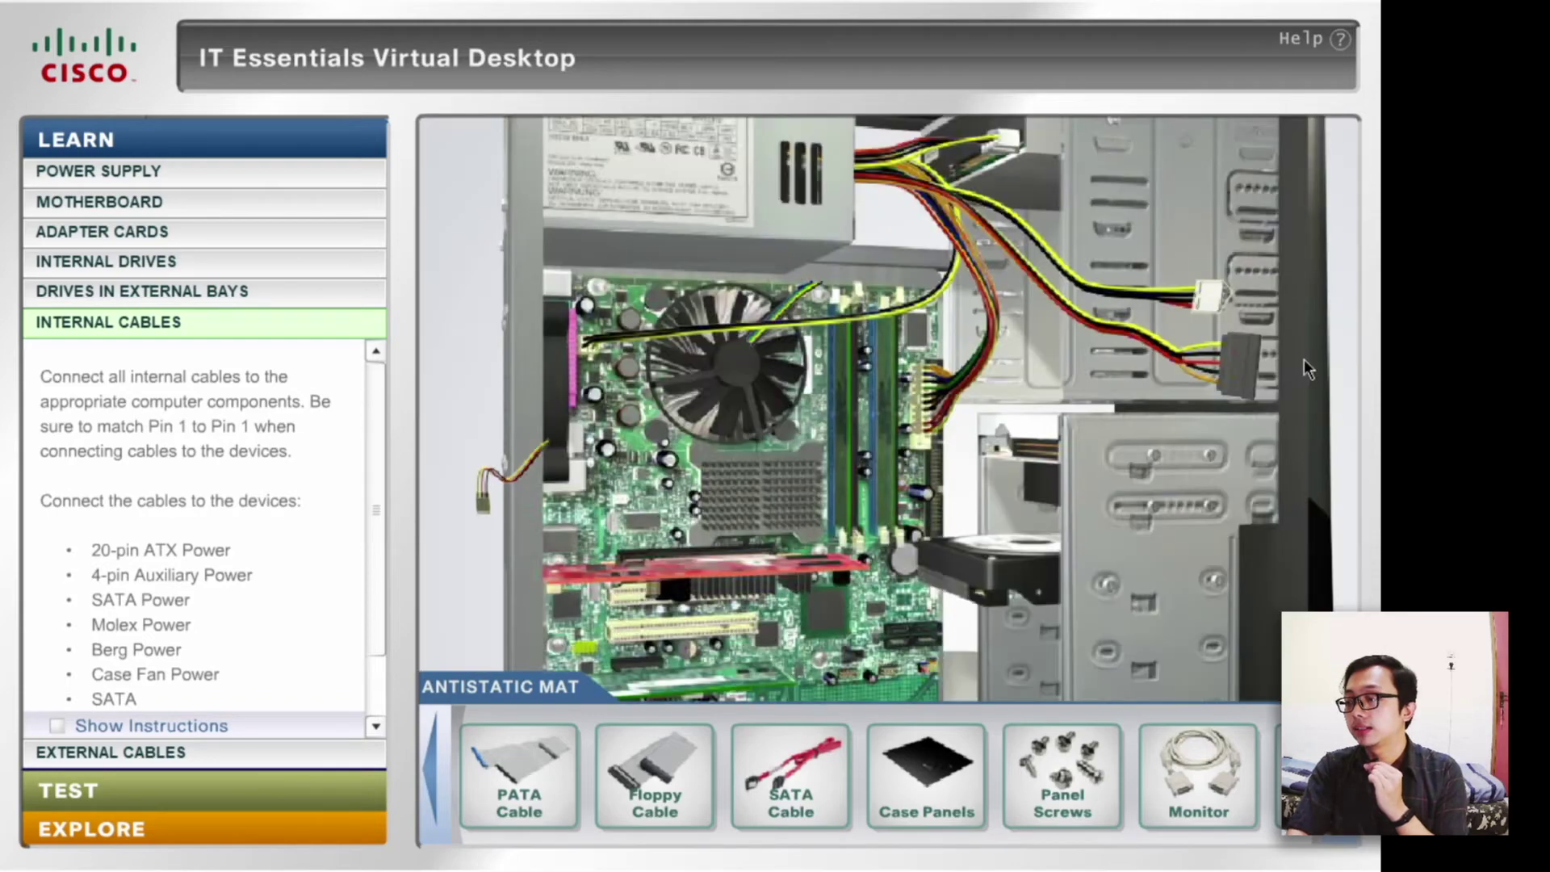
# - Connect the Berg power connector to the floppy drive in the matching orientation and the SATA power connector to the hard disk drive
pyautogui.click(1217, 296)
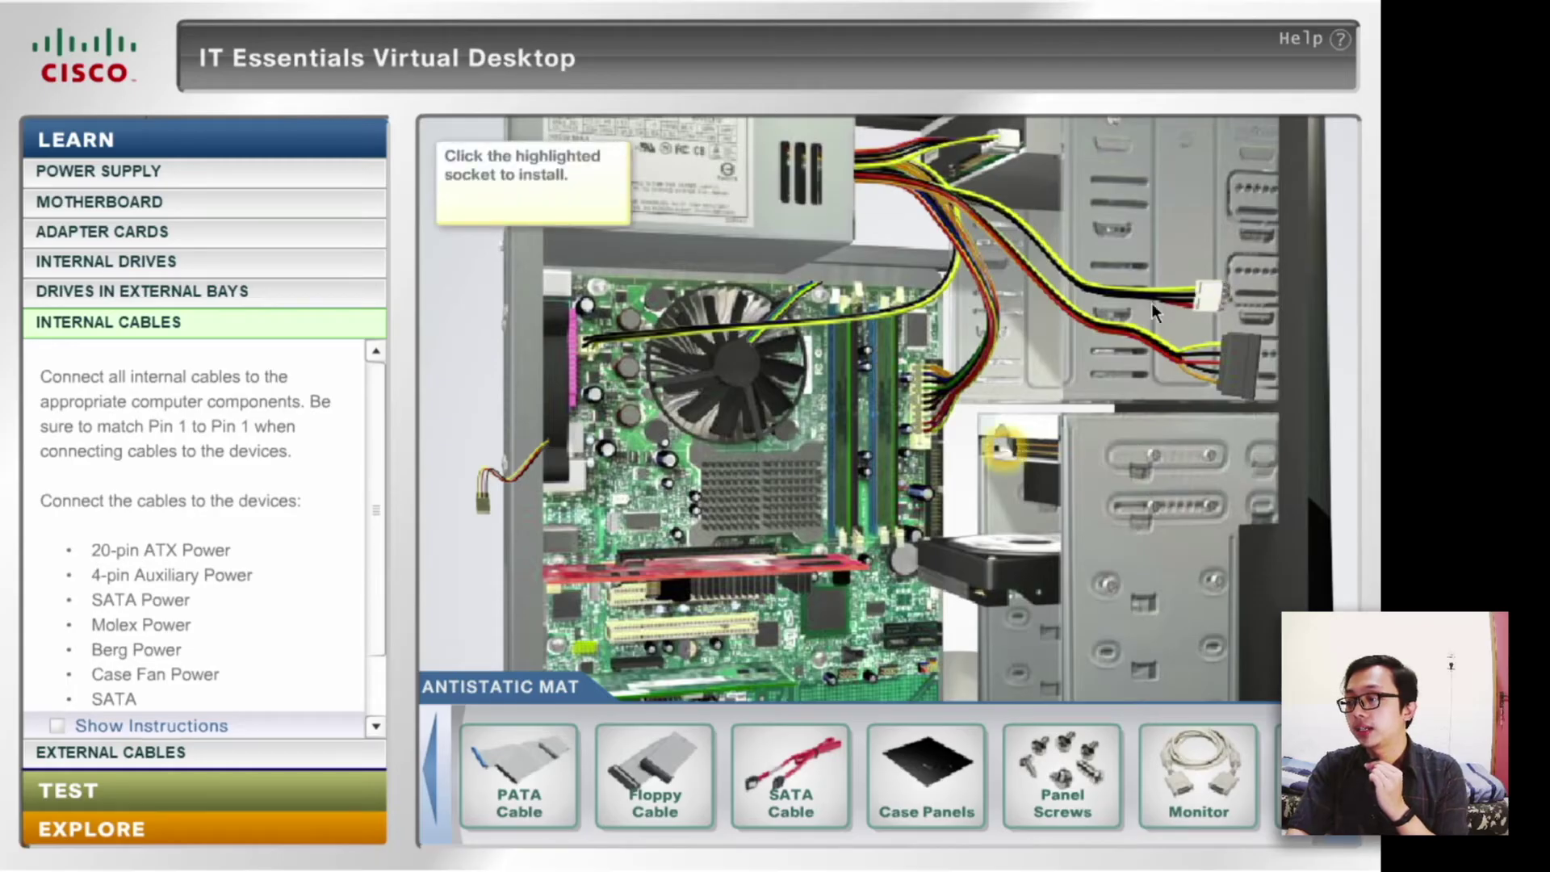
pyautogui.click(1006, 453)
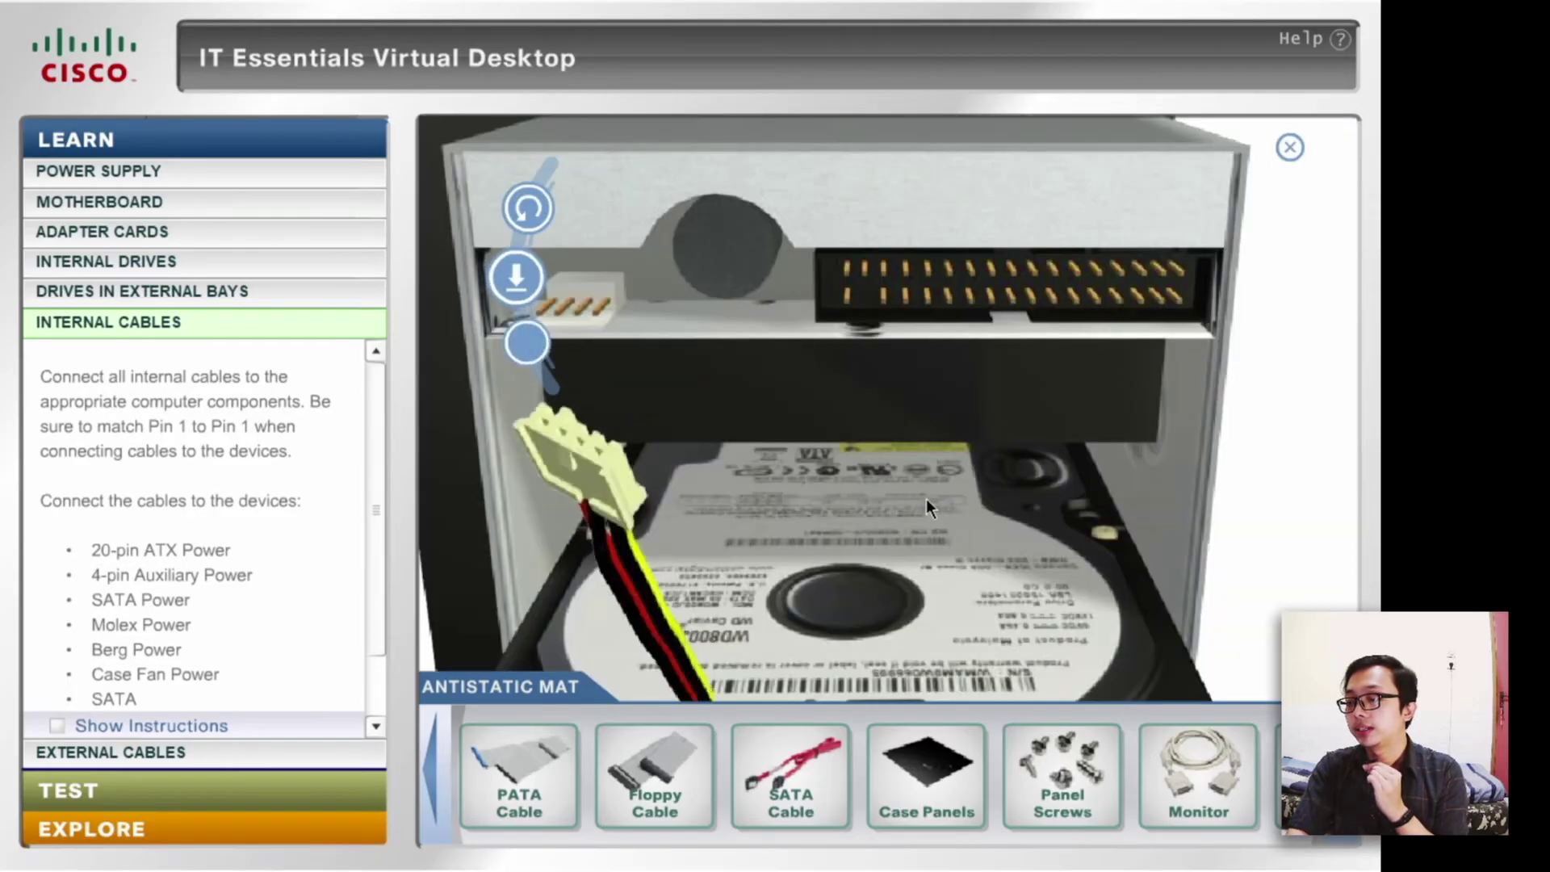
pyautogui.click(531, 216)
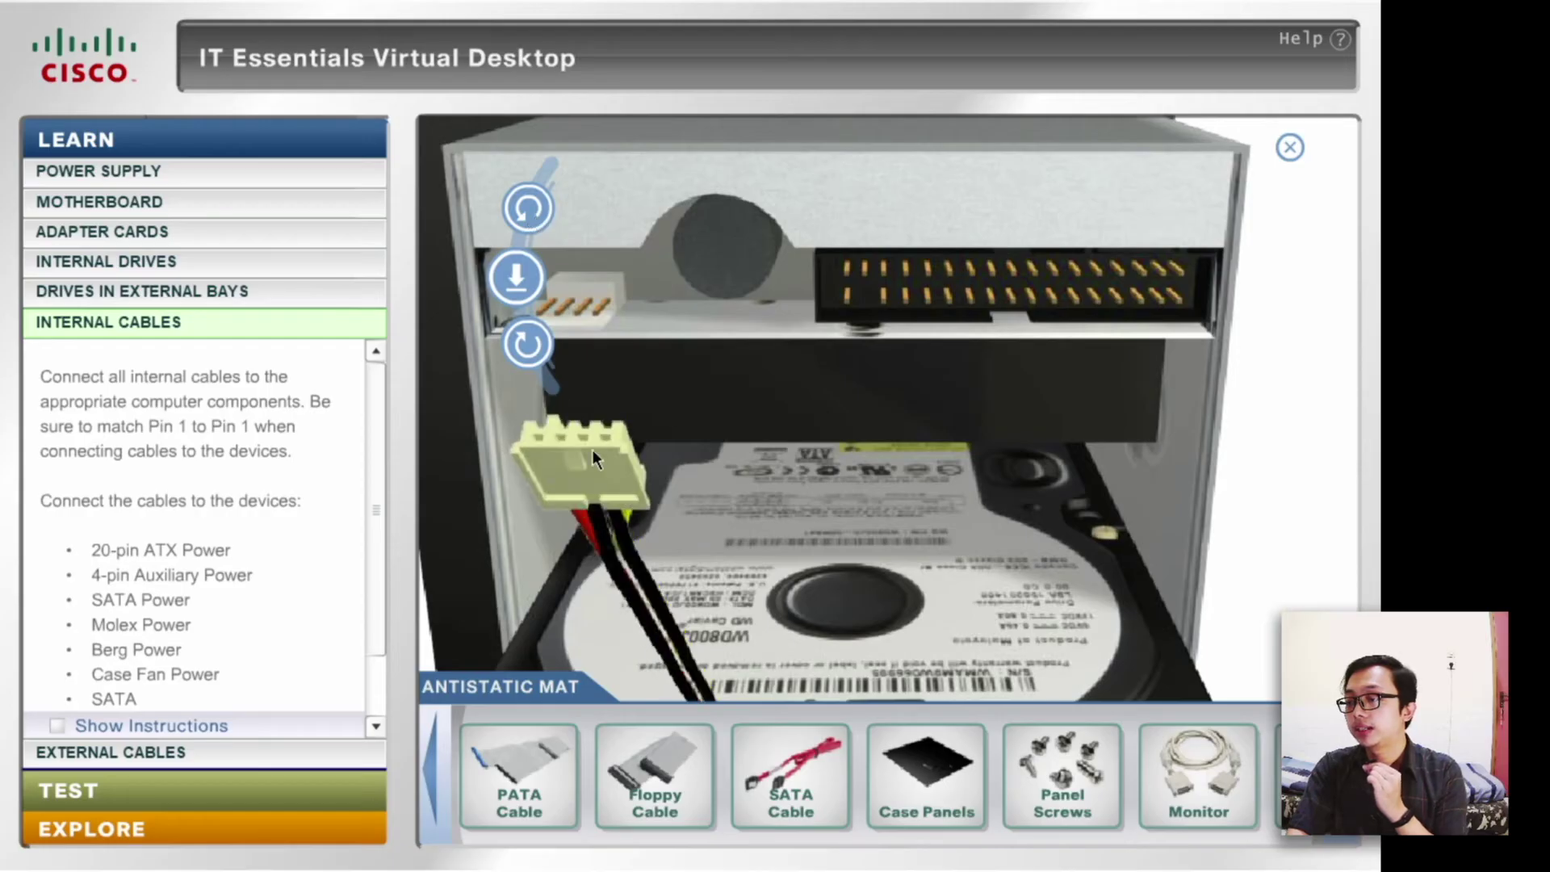
pyautogui.click(531, 212)
pyautogui.click(531, 212)
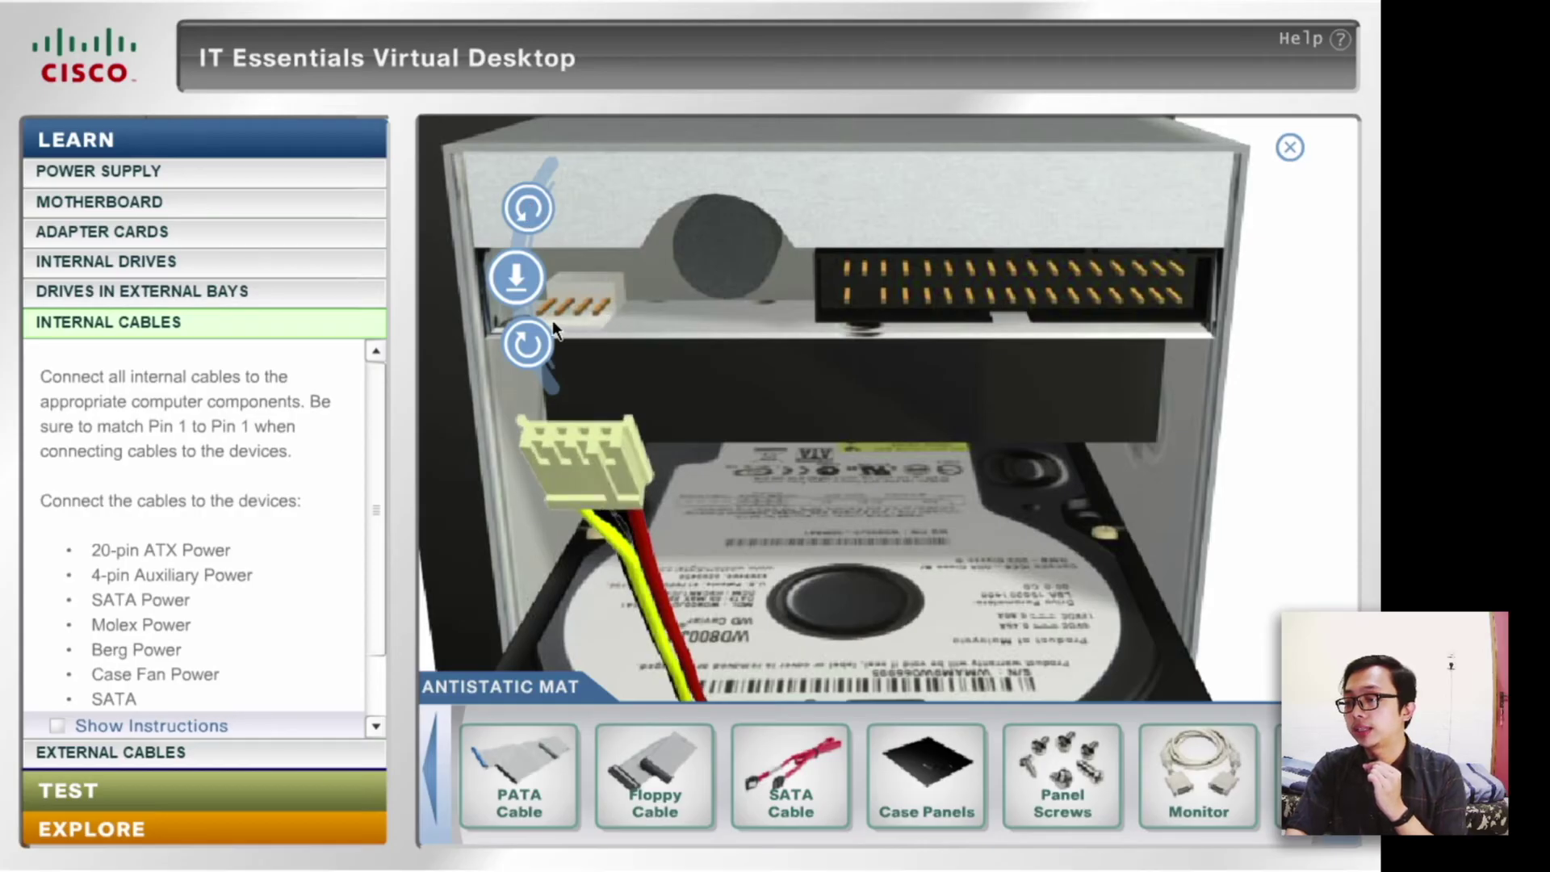
pyautogui.click(514, 278)
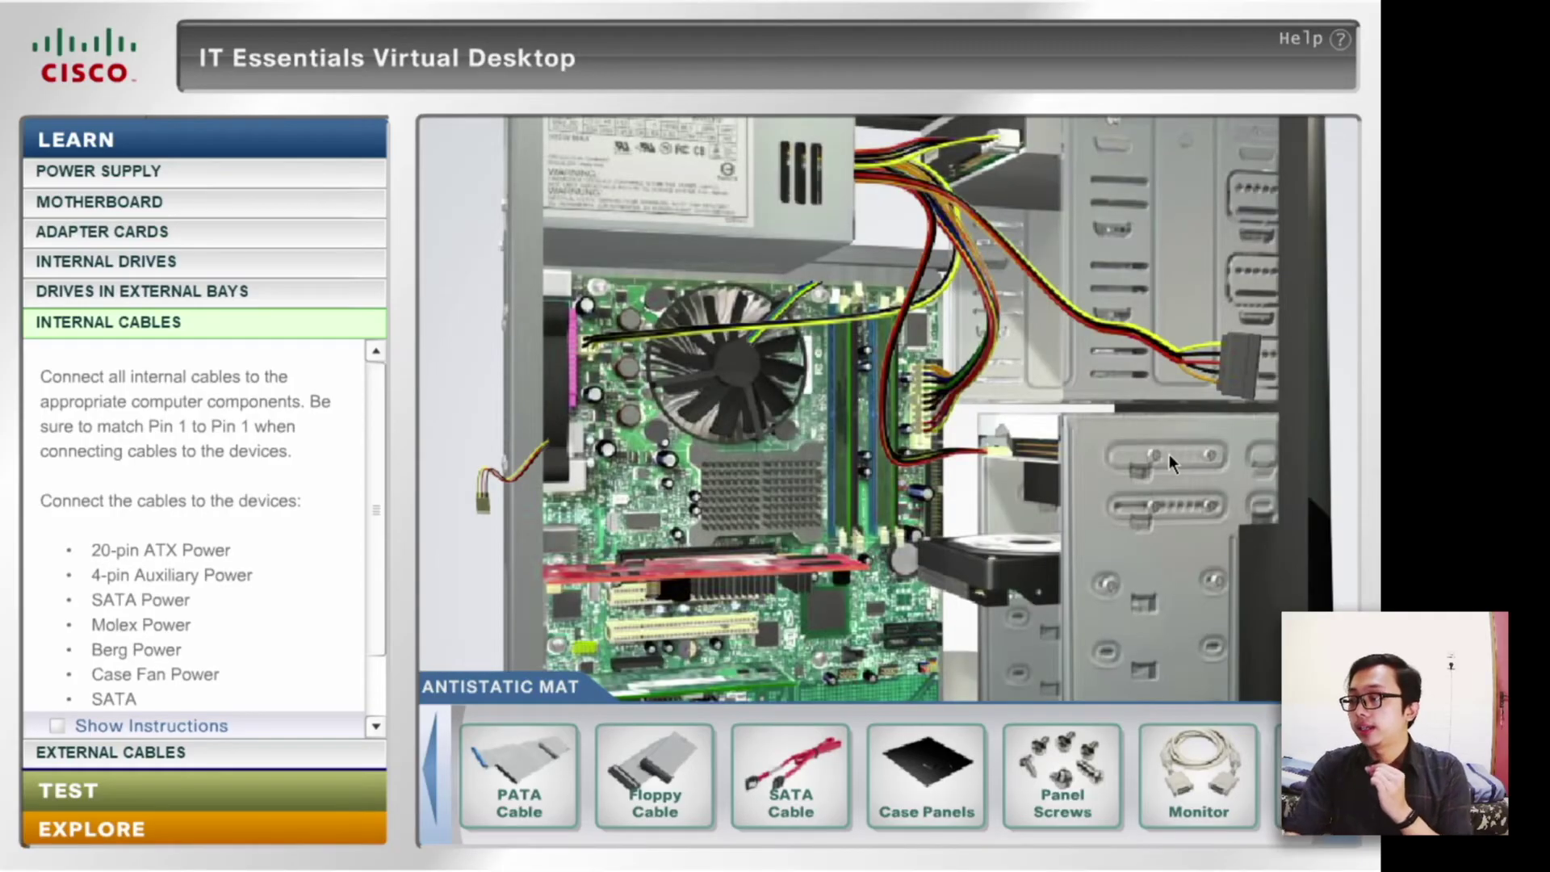
pyautogui.click(1245, 376)
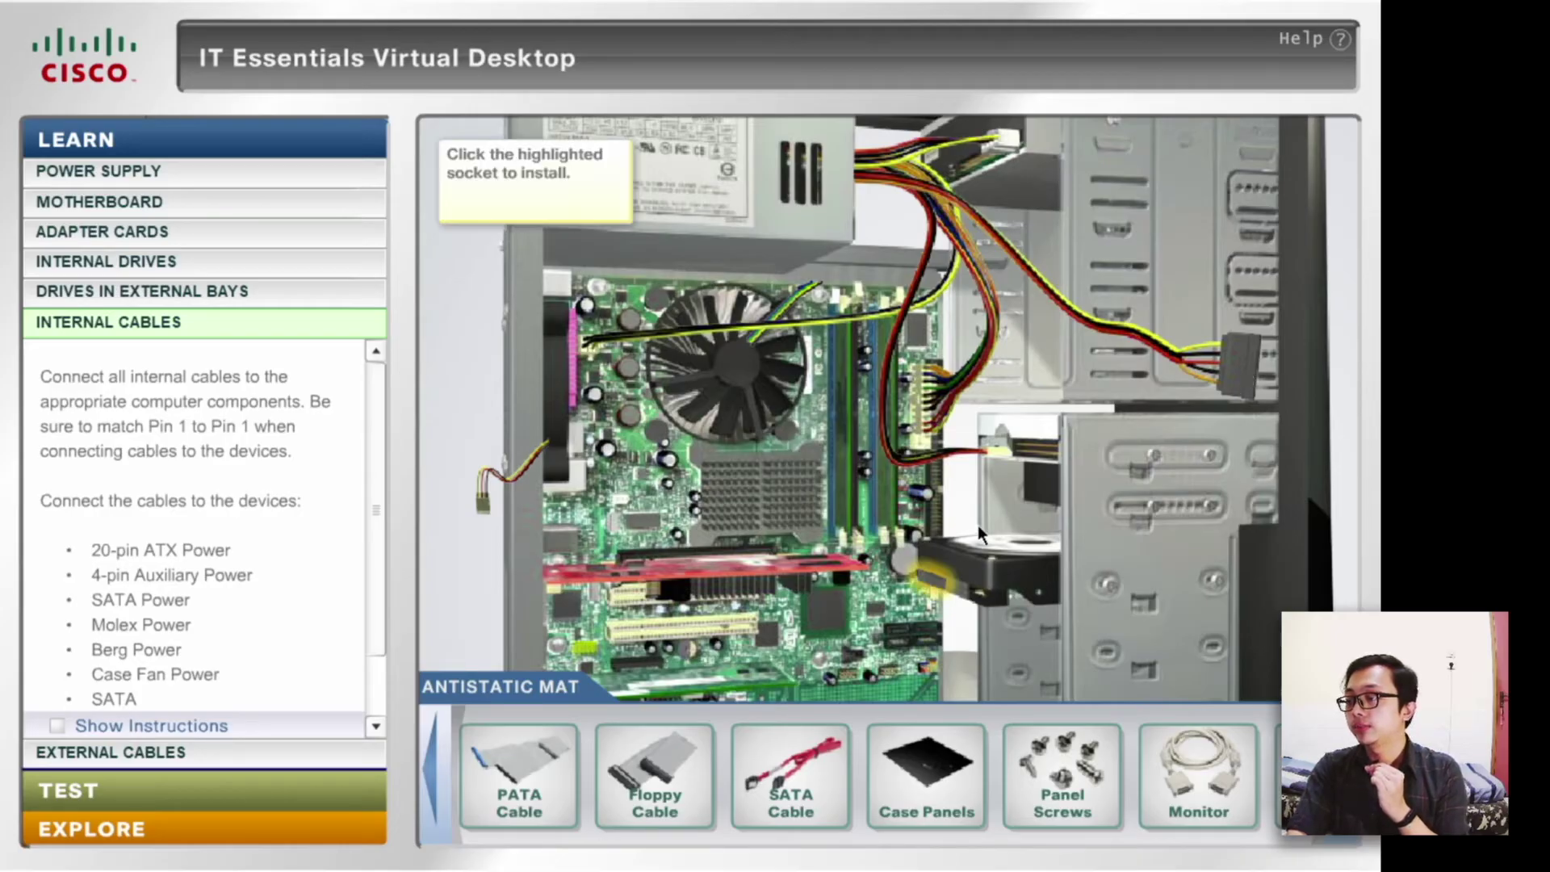
pyautogui.click(925, 583)
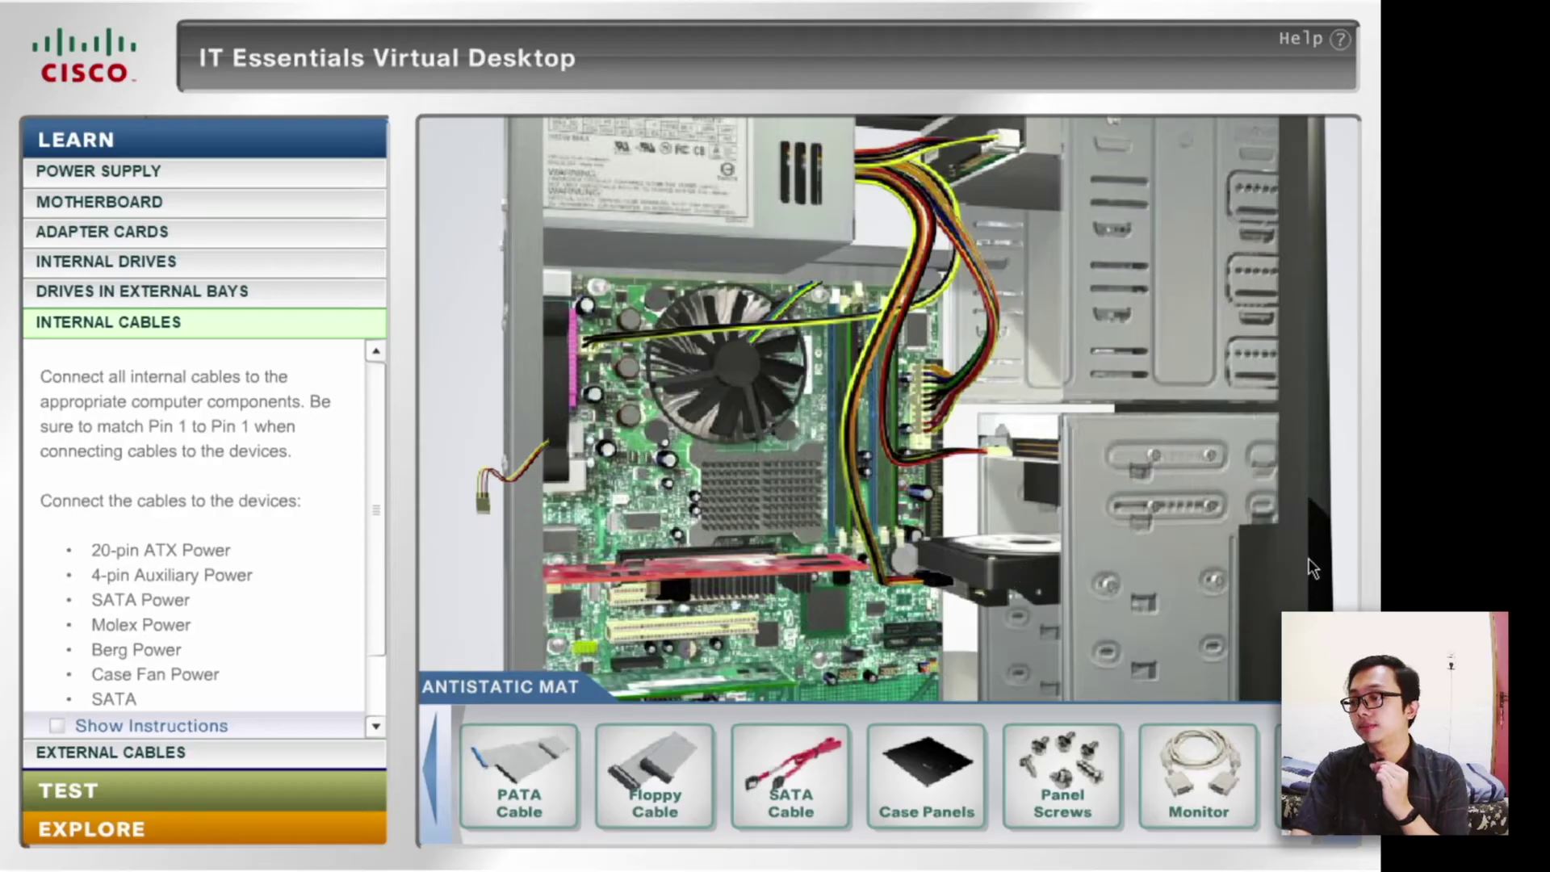
pyautogui.click(434, 783)
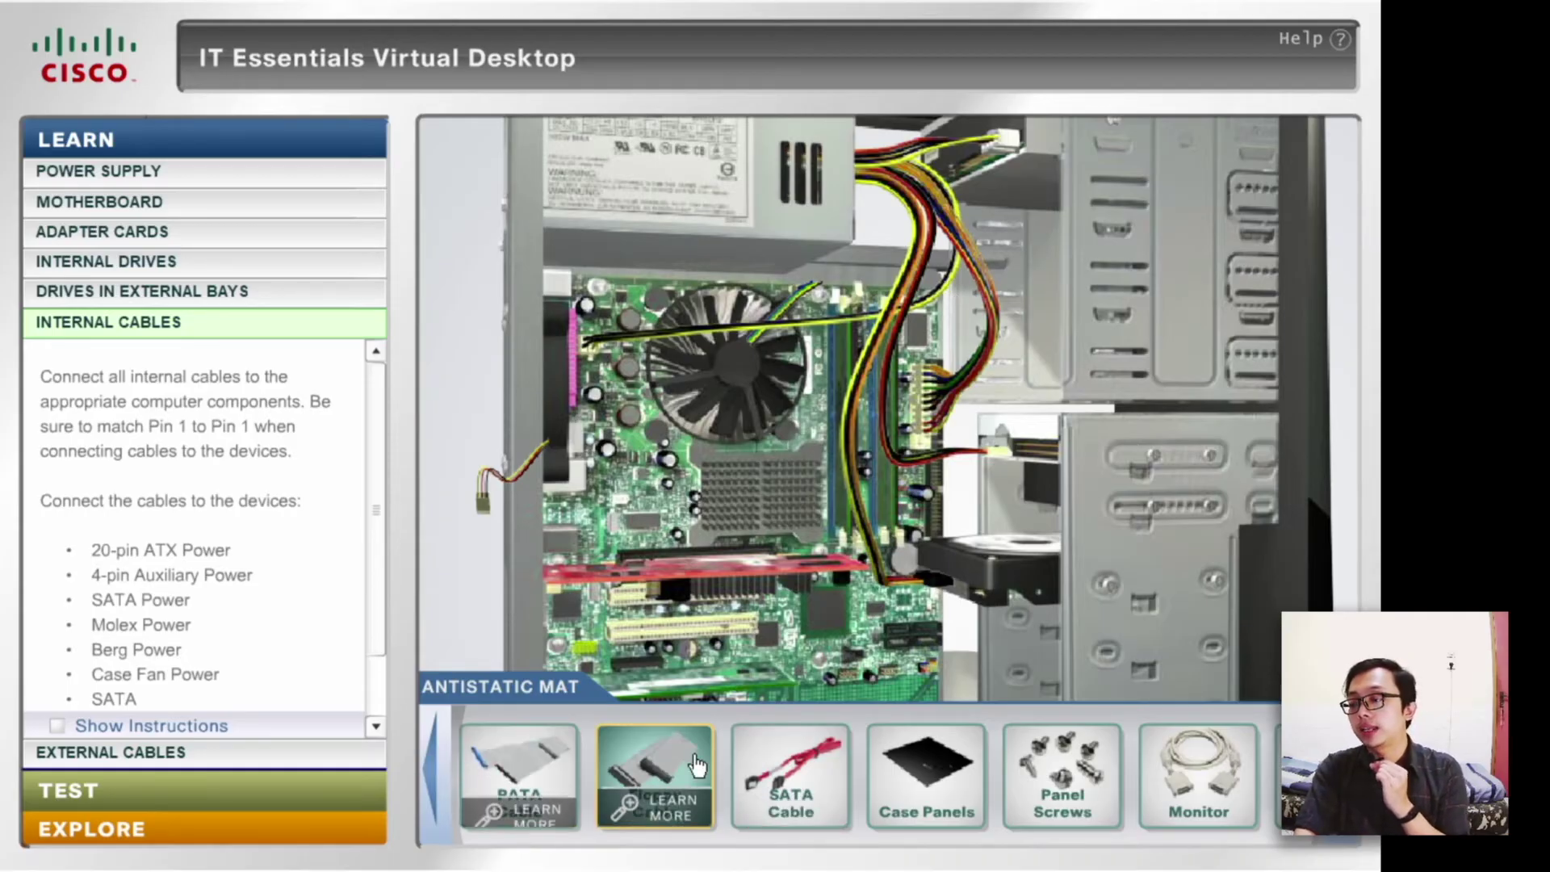
pyautogui.click(822, 804)
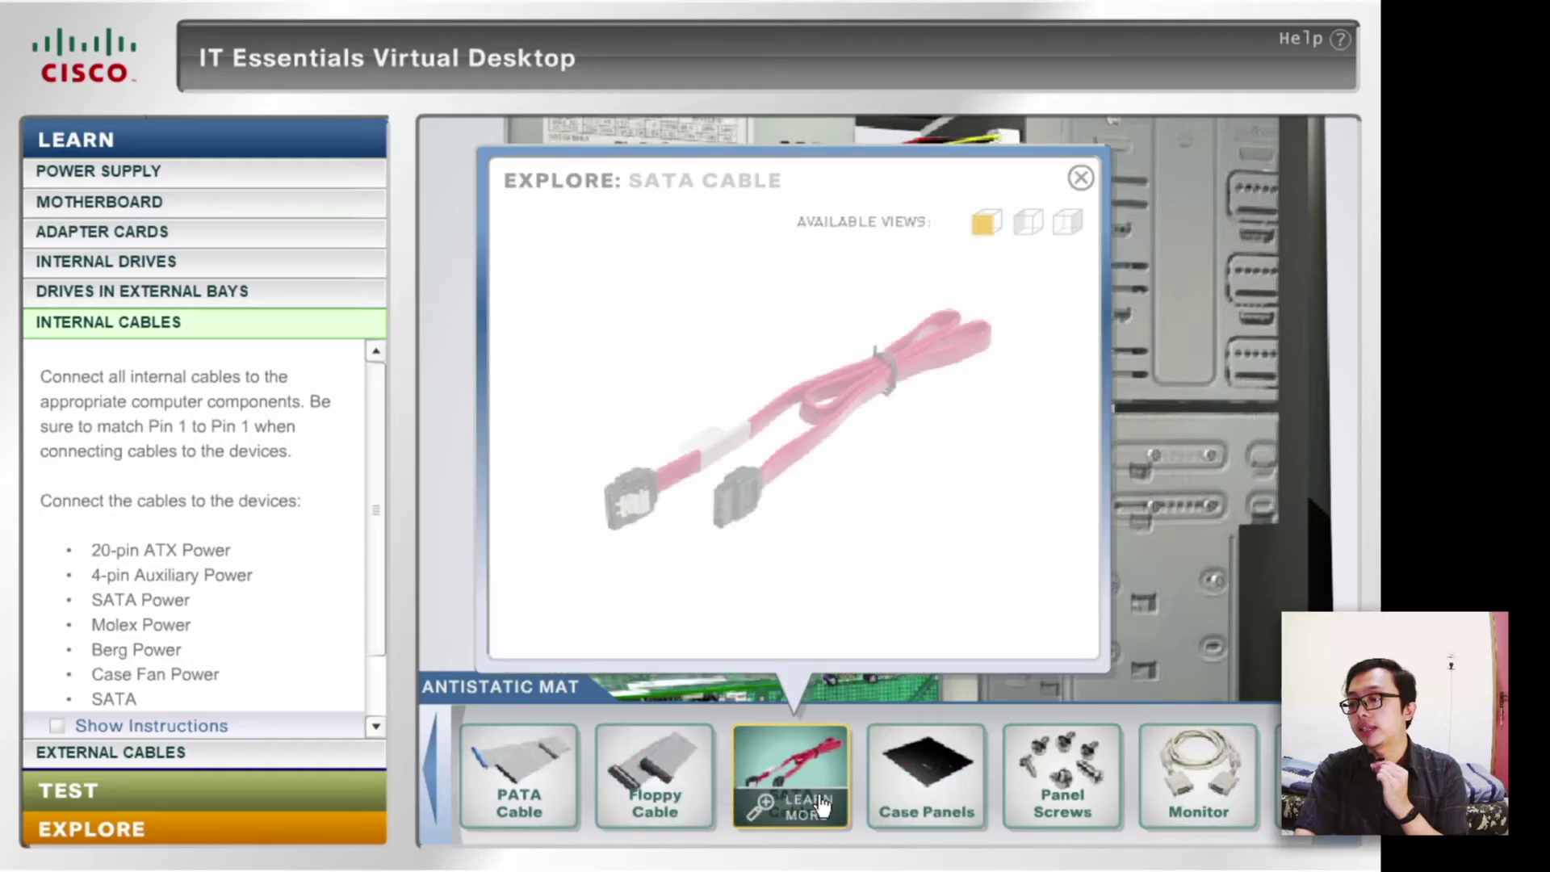
pyautogui.click(1079, 180)
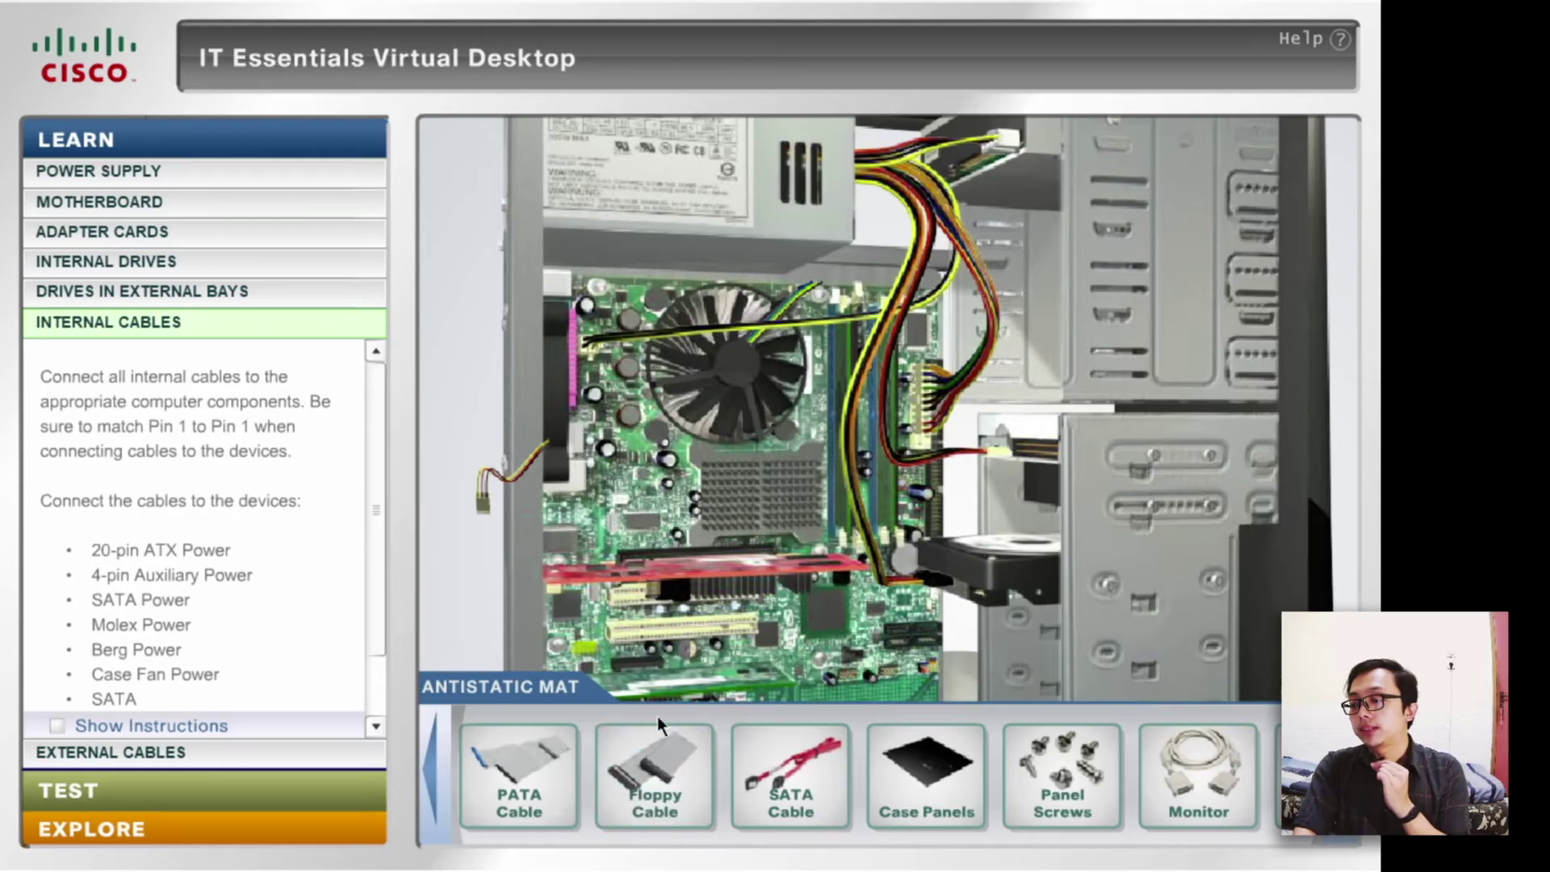
# - Connect the PATA cable's blue connector to the motherboard's PATA socket, rotated so that it lines up with pin 1
pyautogui.moveTo(530, 756)
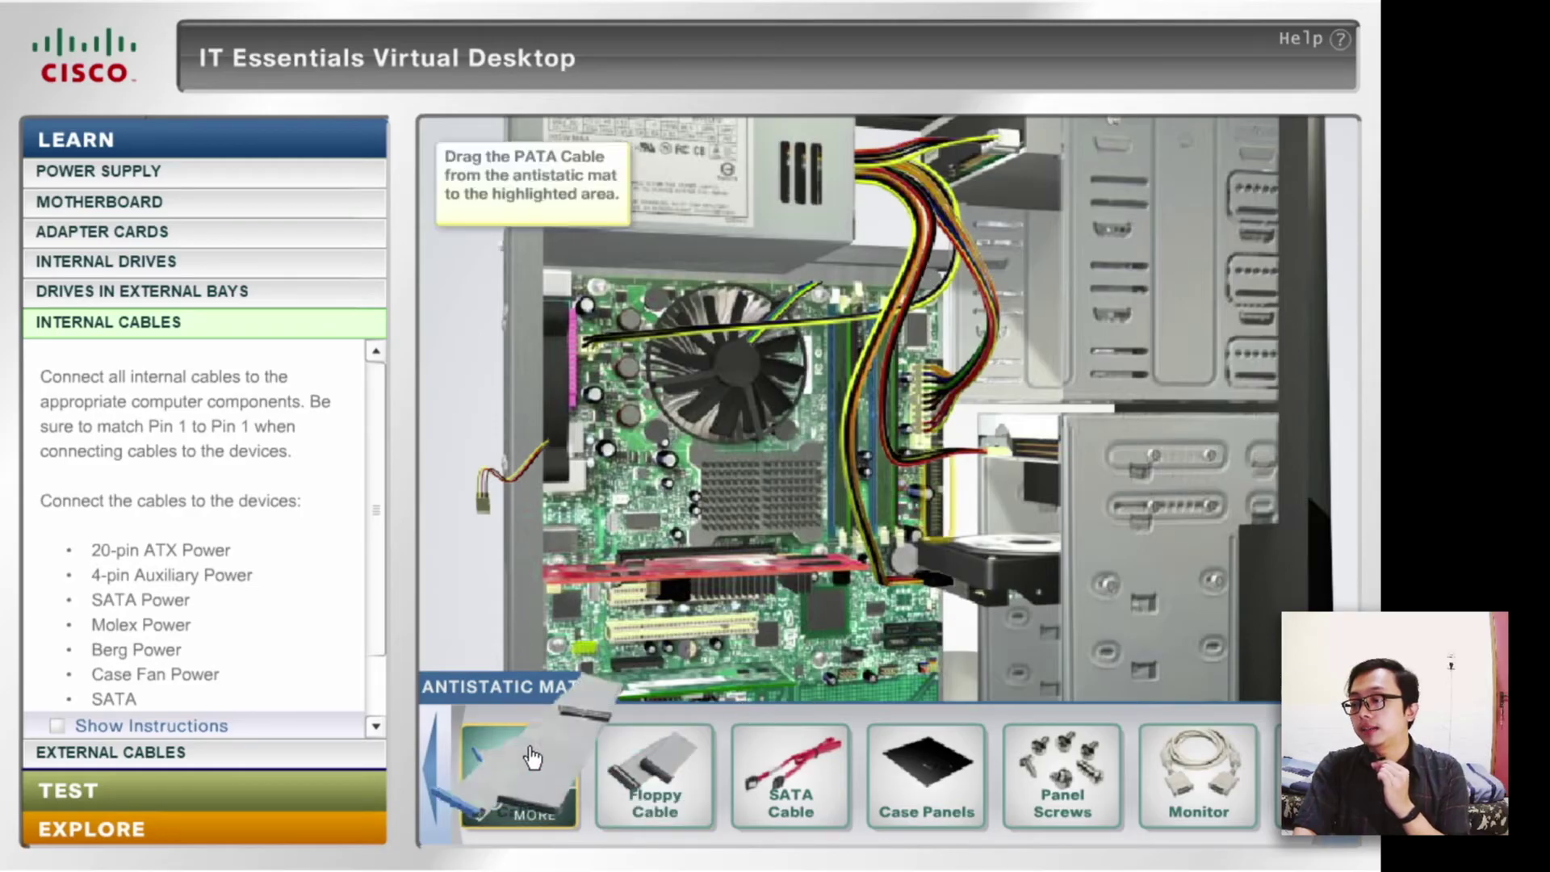
pyautogui.moveTo(538, 759); pyautogui.dragTo(937, 509)
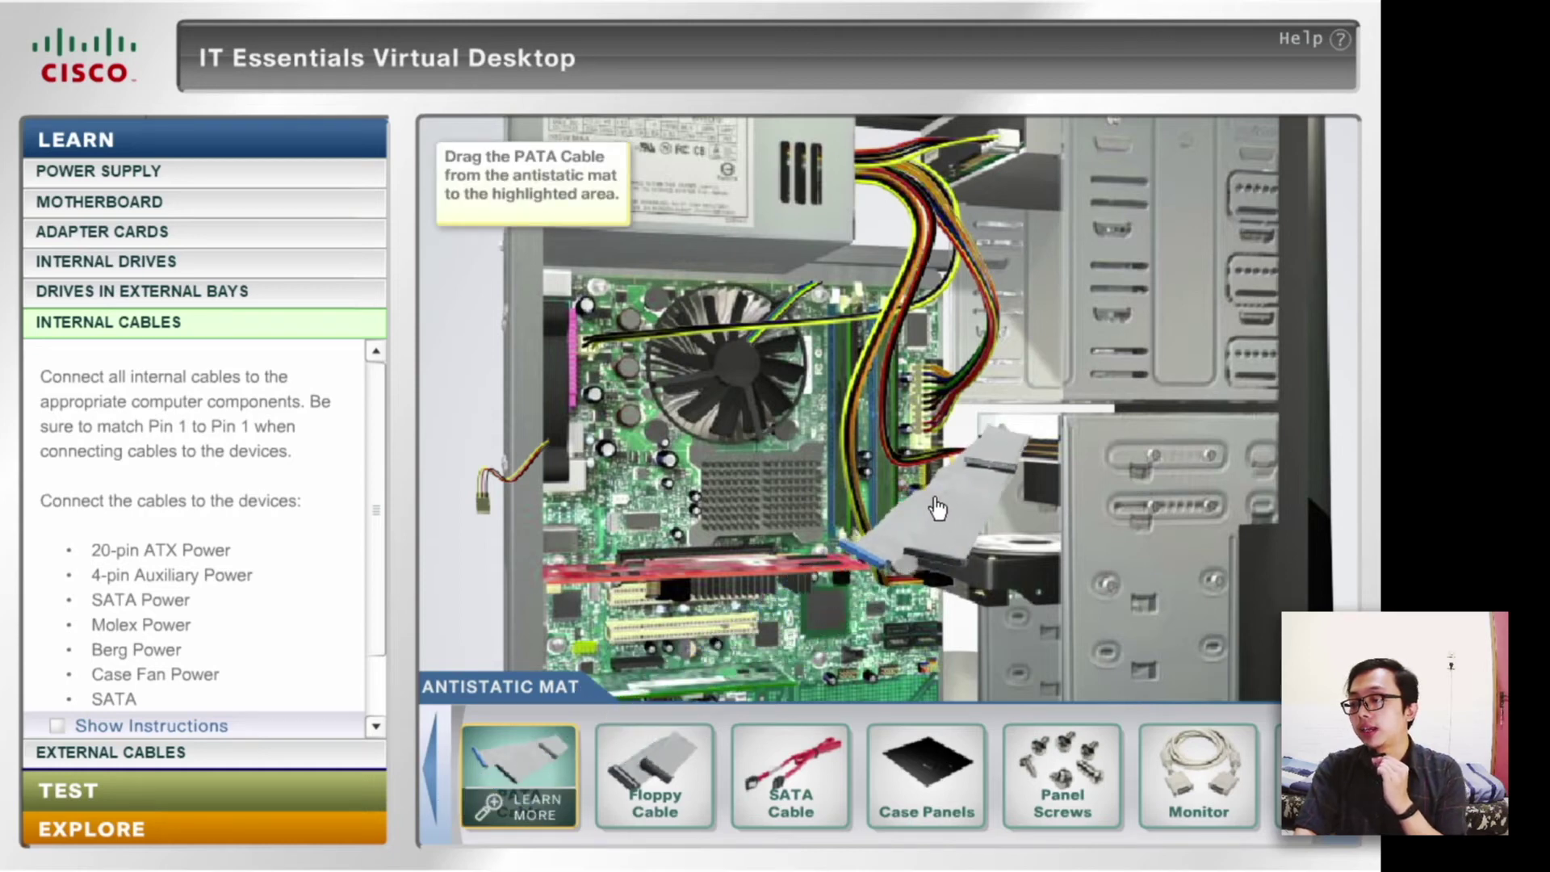
pyautogui.moveTo(937, 509); pyautogui.dragTo(937, 494)
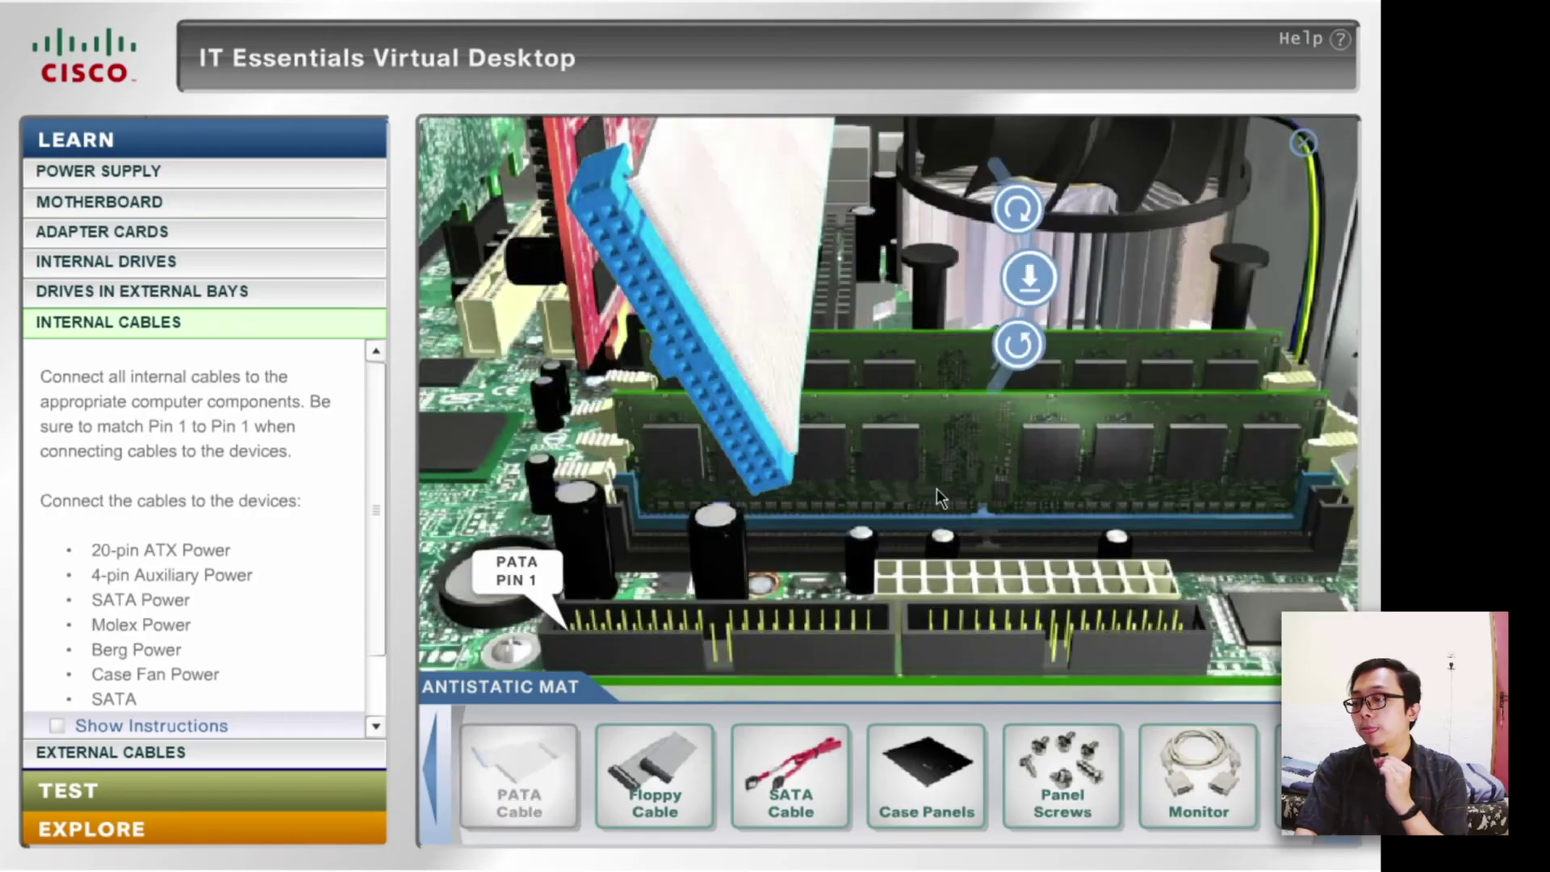
pyautogui.click(1022, 219)
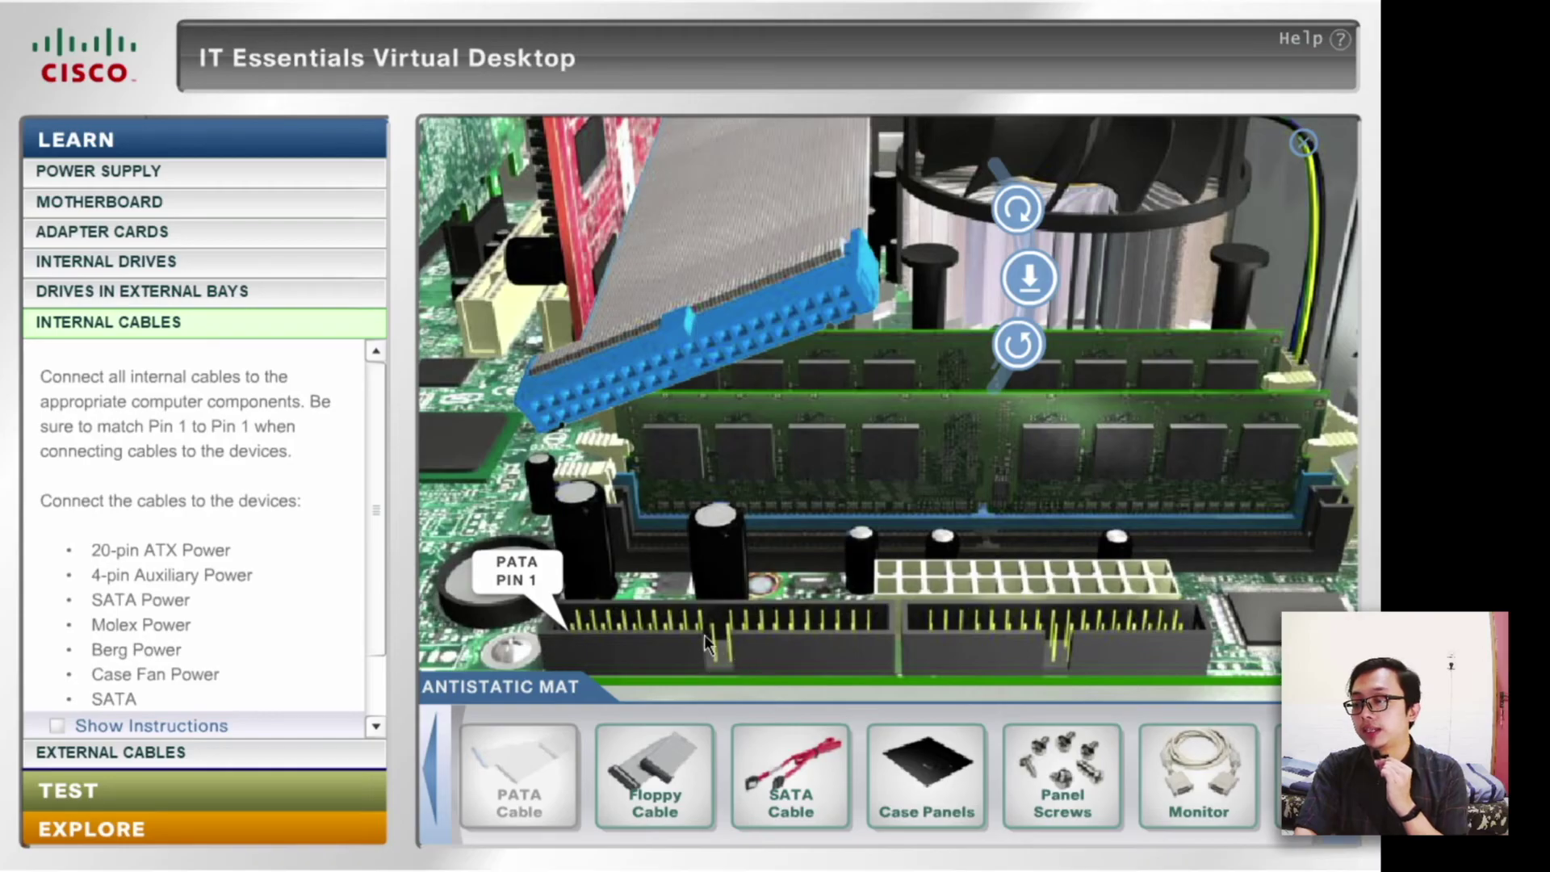
pyautogui.click(1018, 211)
pyautogui.click(1018, 212)
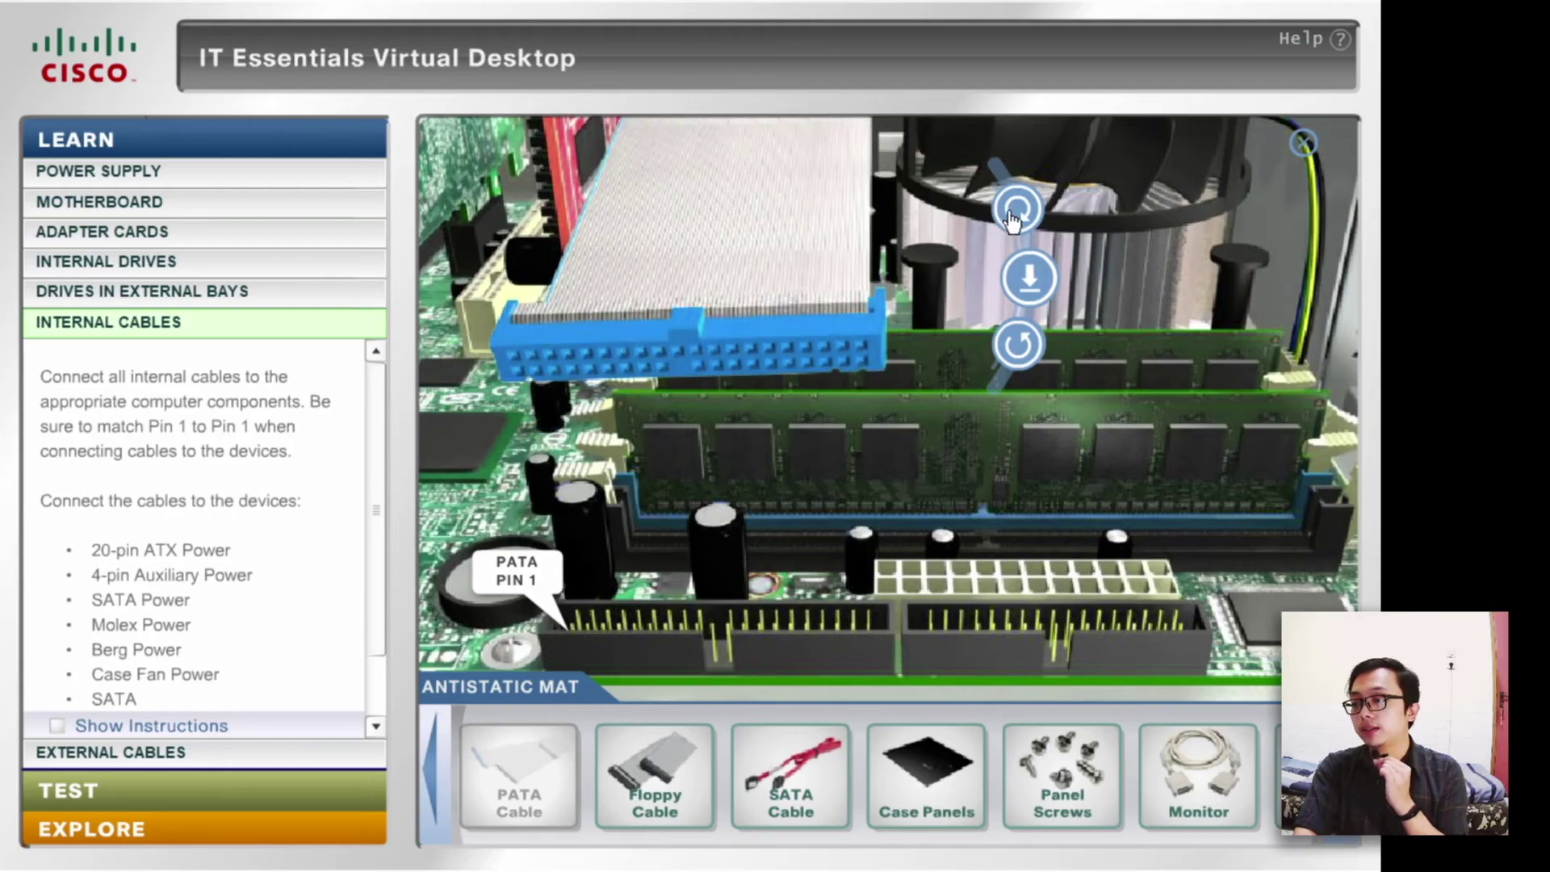
pyautogui.click(1039, 274)
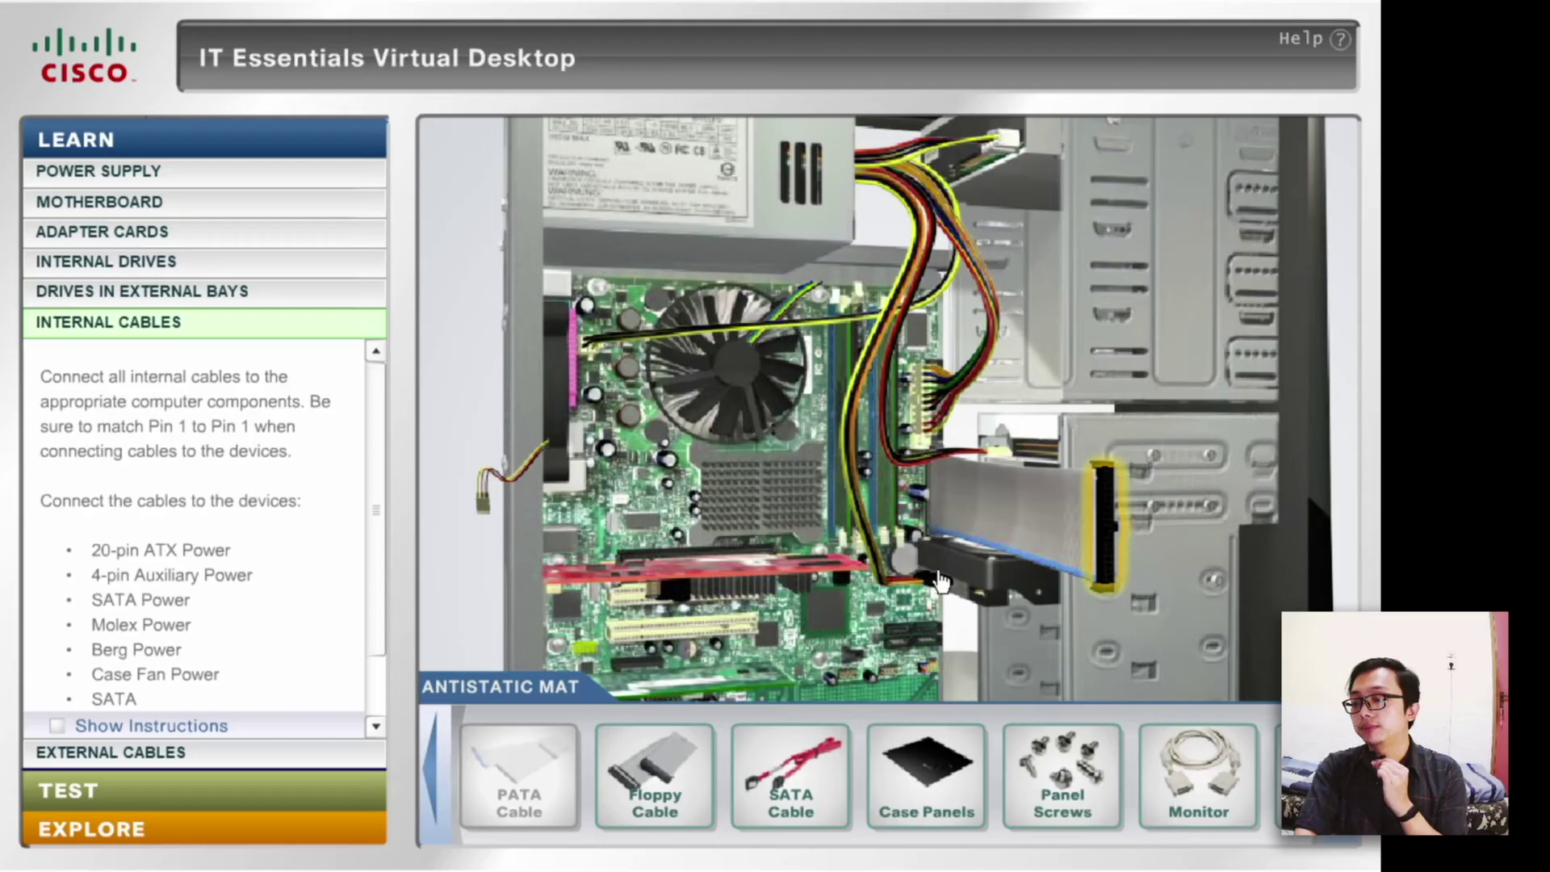
# - Connect the PATA cable's free black connector to the optical drive's data socket, rotated level with the pins
pyautogui.click(1108, 529)
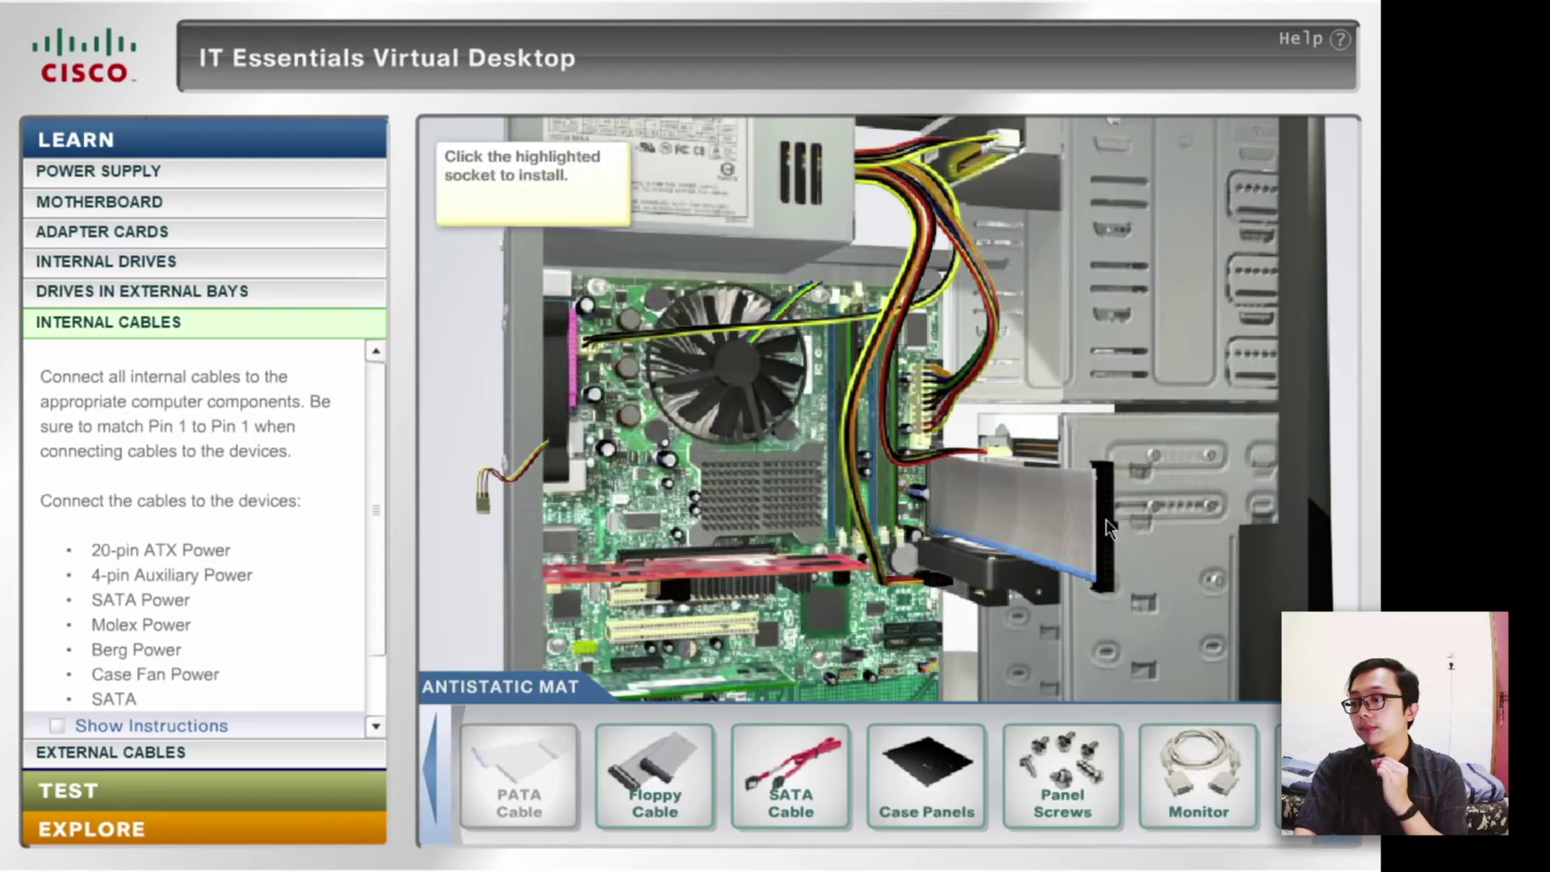
pyautogui.click(968, 171)
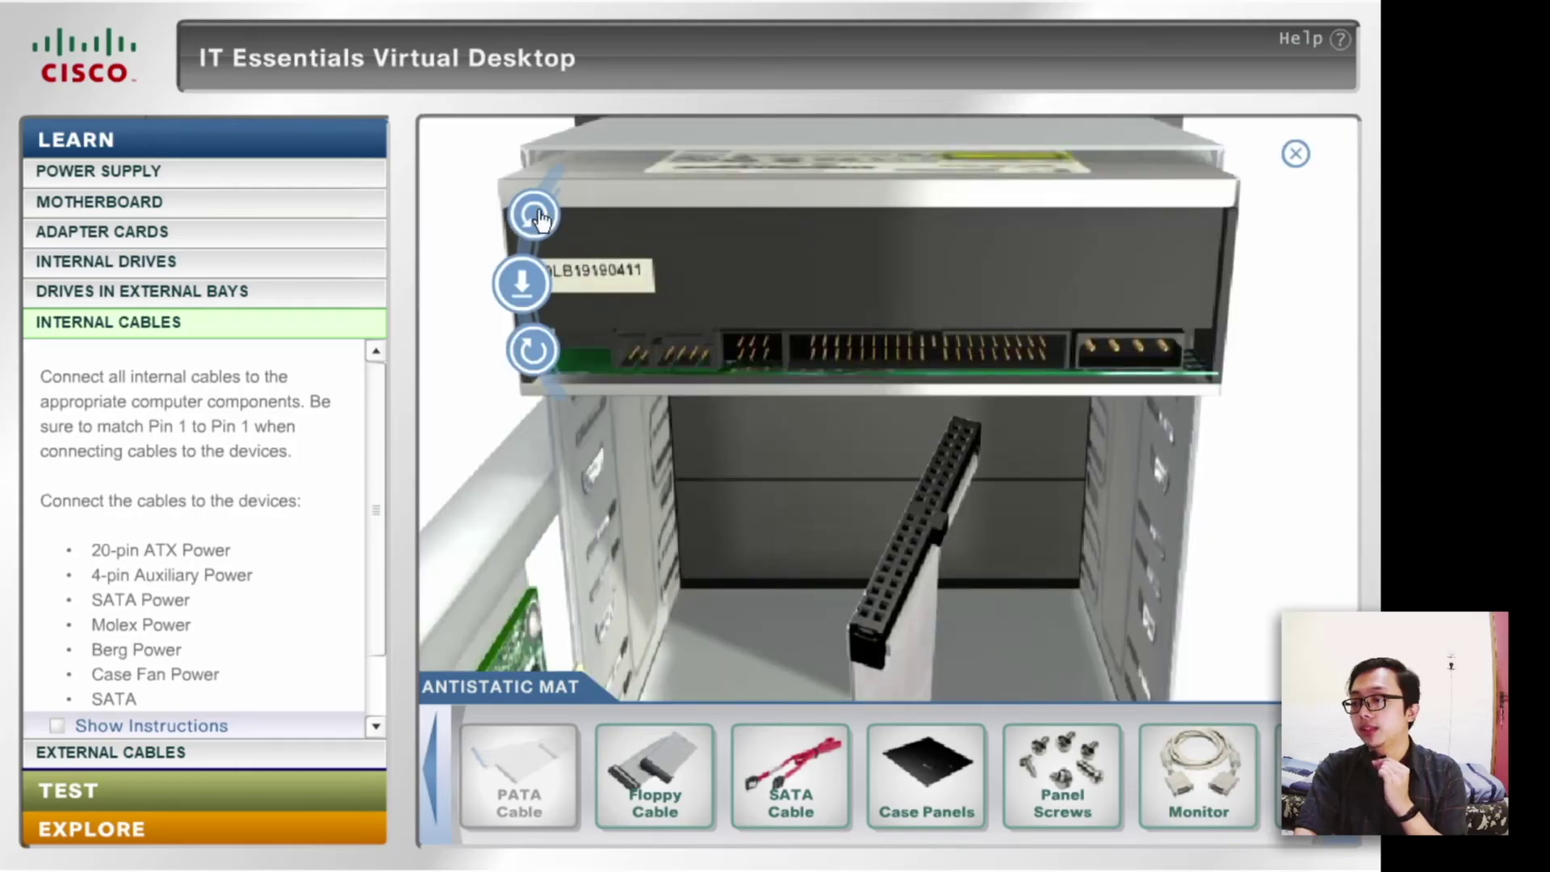
pyautogui.click(536, 215)
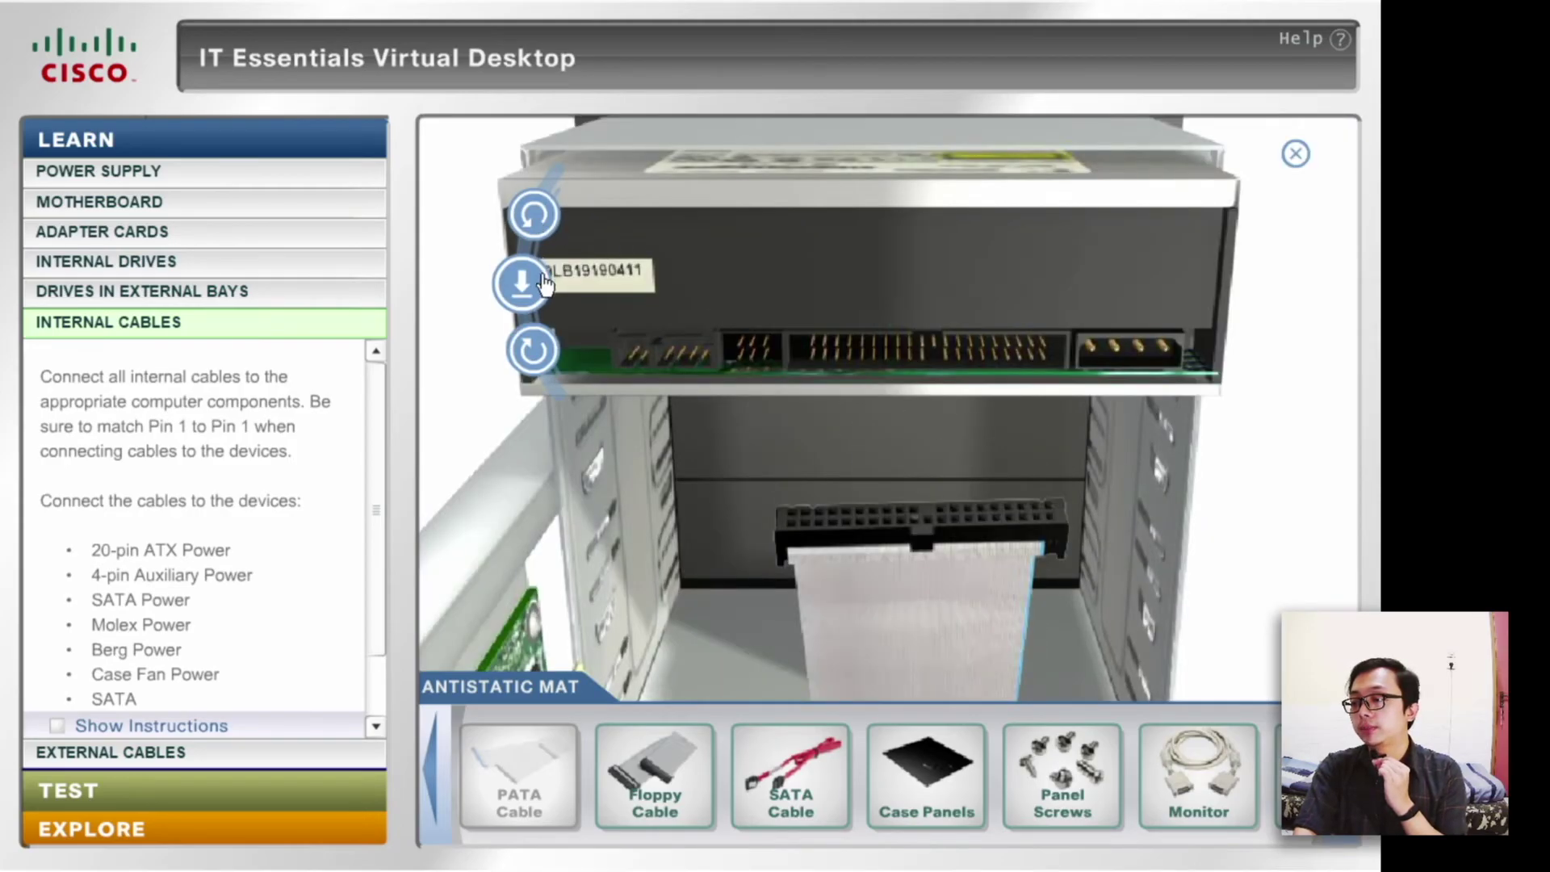
pyautogui.click(542, 282)
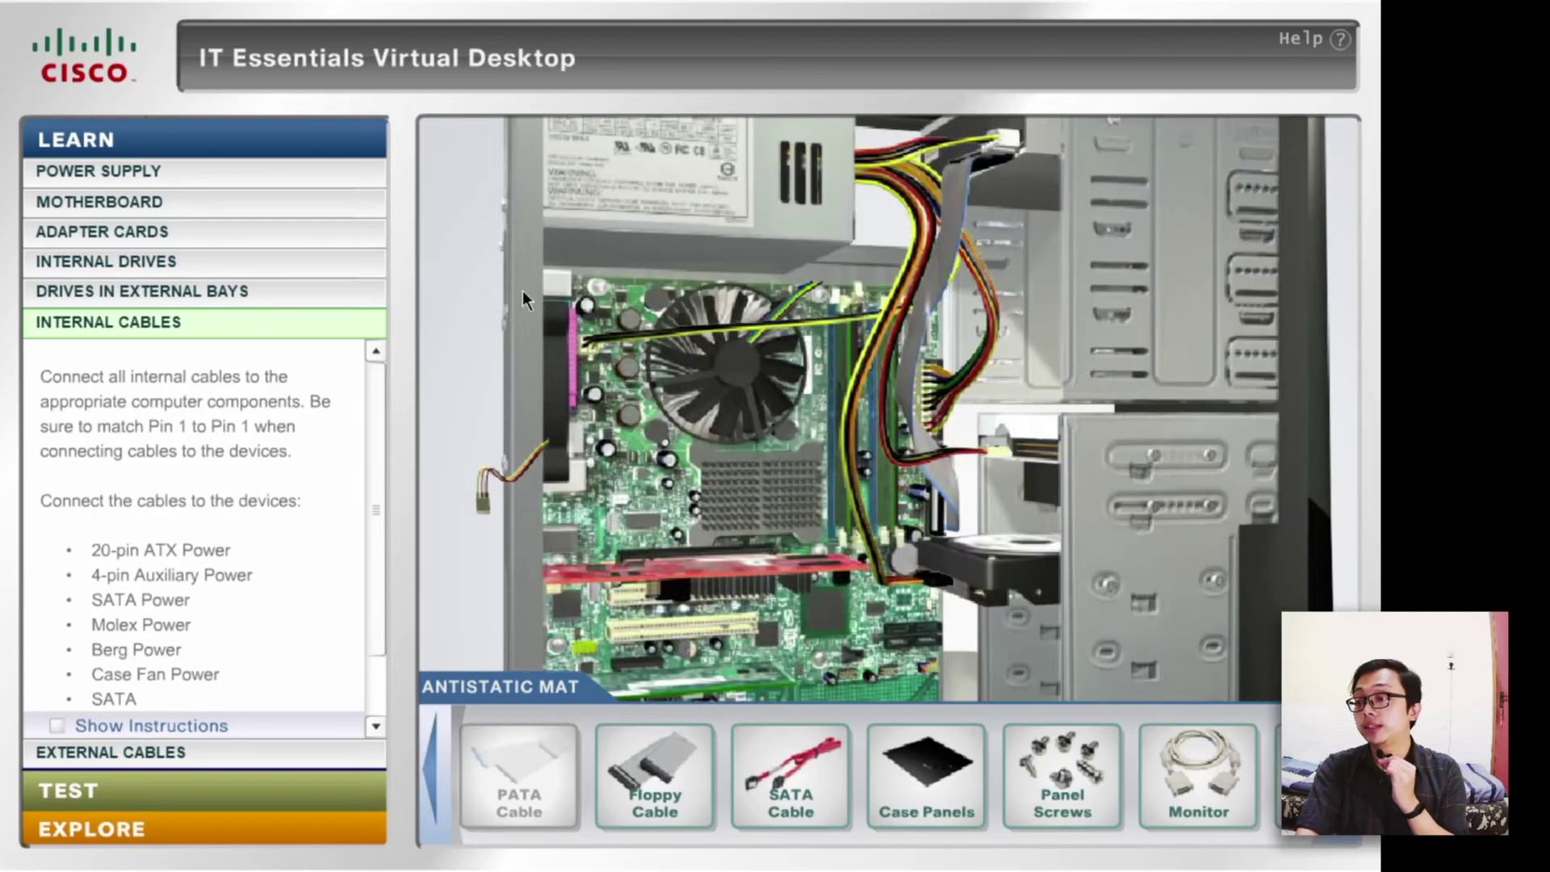
# - Connect the floppy cable to the motherboard's floppy socket, rotated so that it lines up with pin 1
pyautogui.moveTo(658, 767)
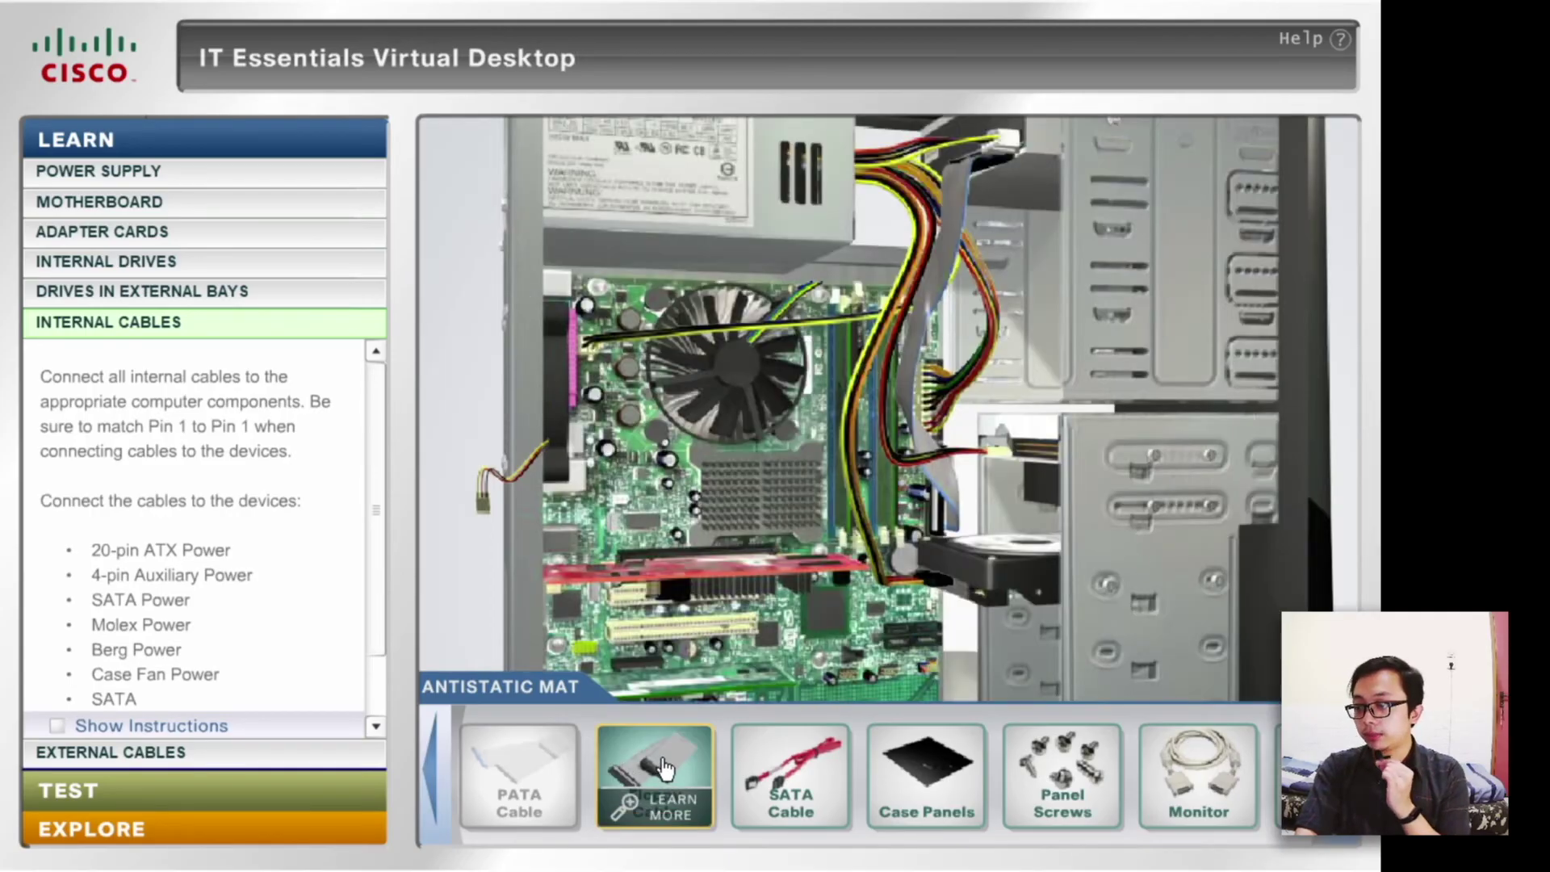
pyautogui.moveTo(658, 767); pyautogui.dragTo(922, 409)
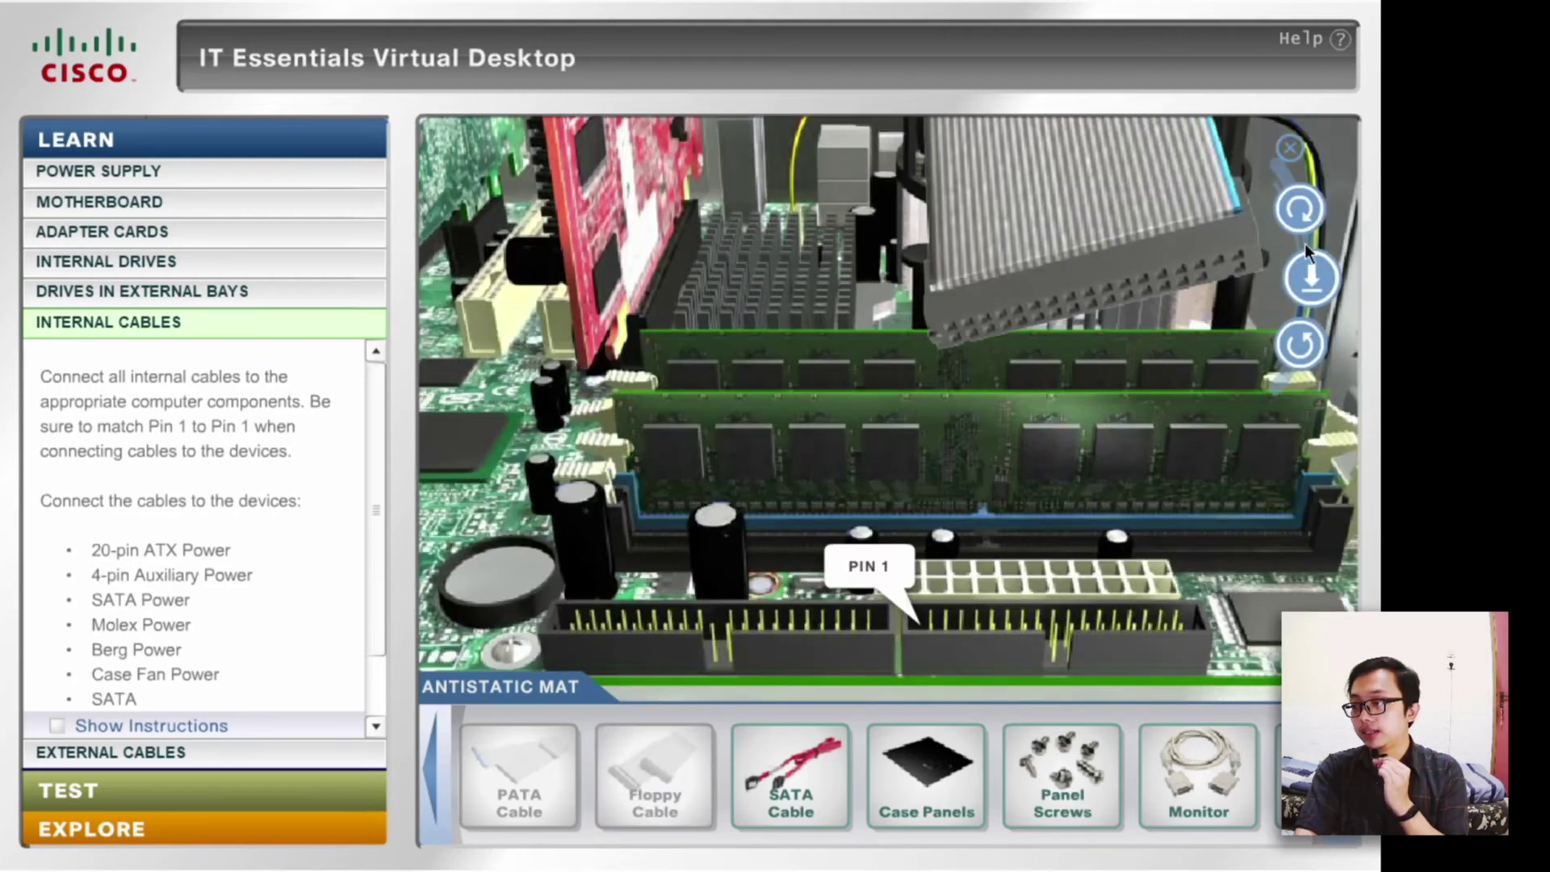
pyautogui.click(1302, 212)
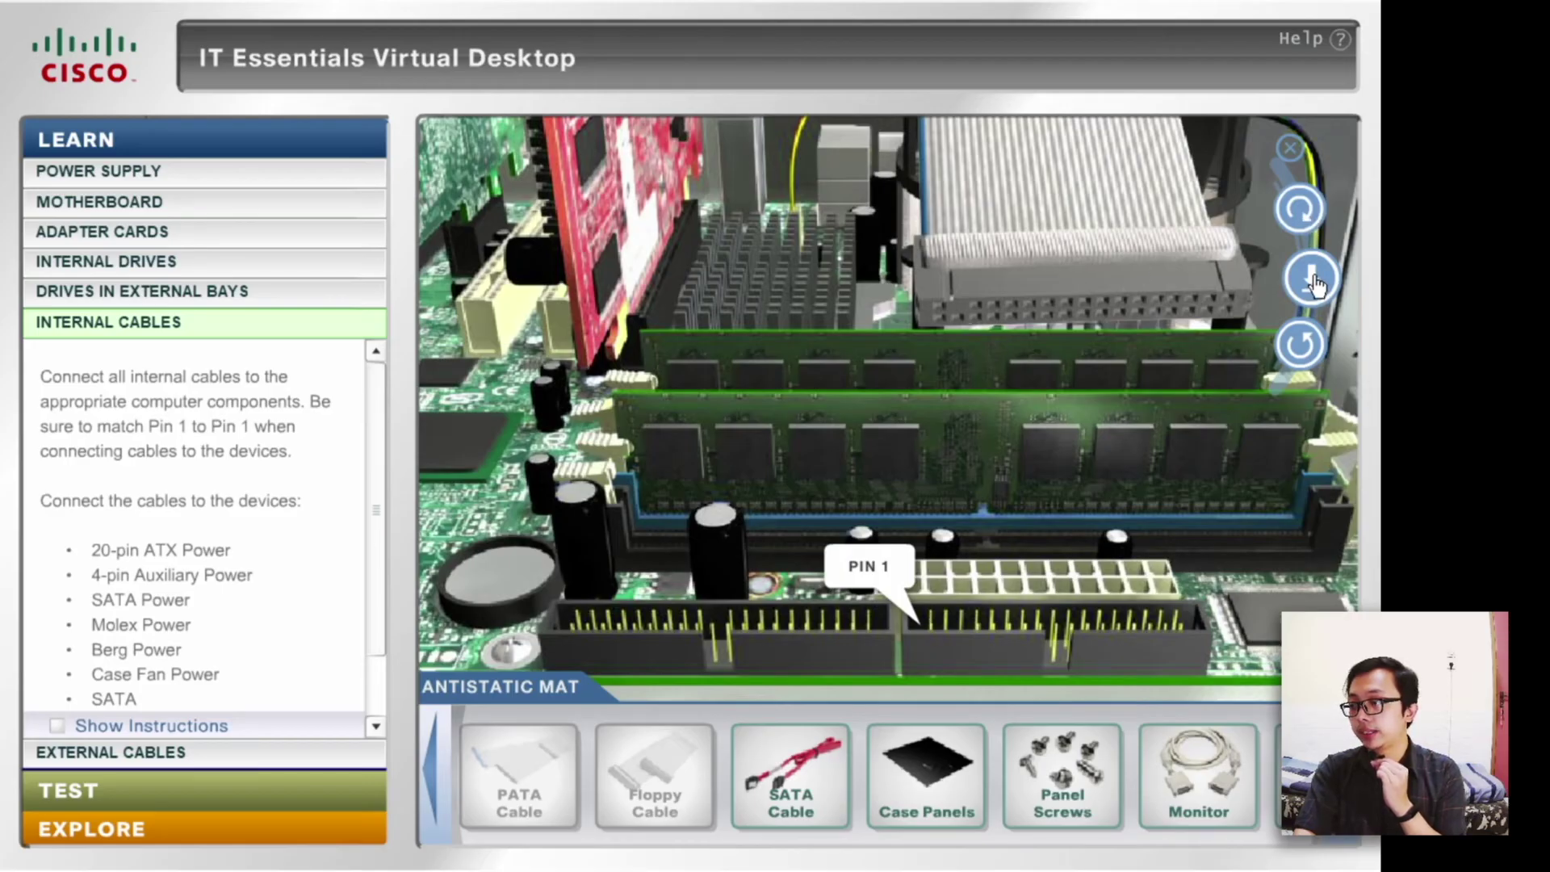
pyautogui.click(1302, 214)
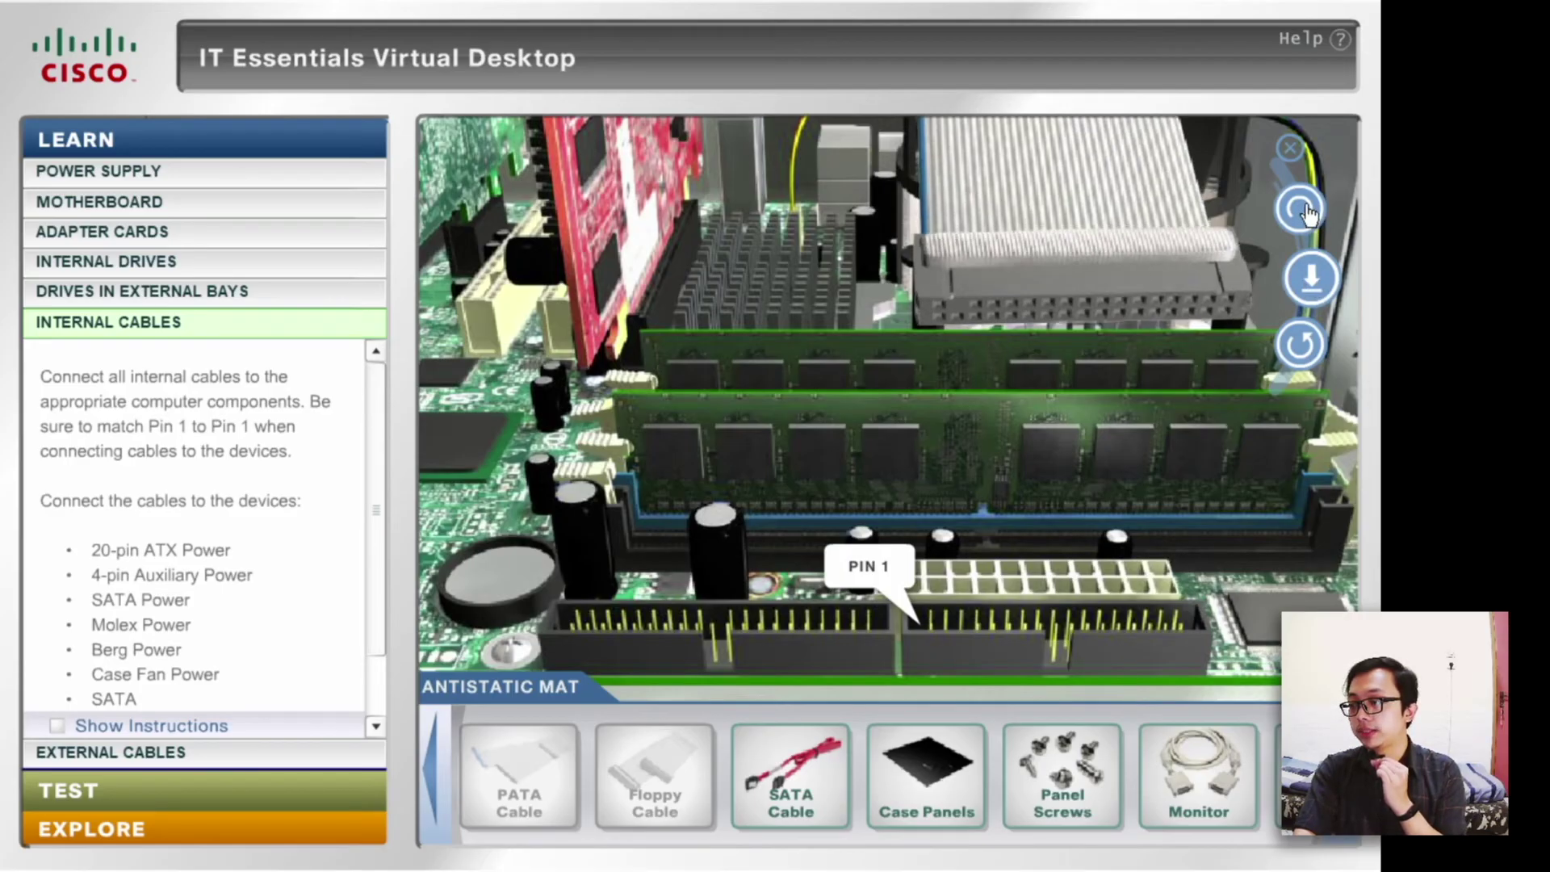
pyautogui.click(1301, 284)
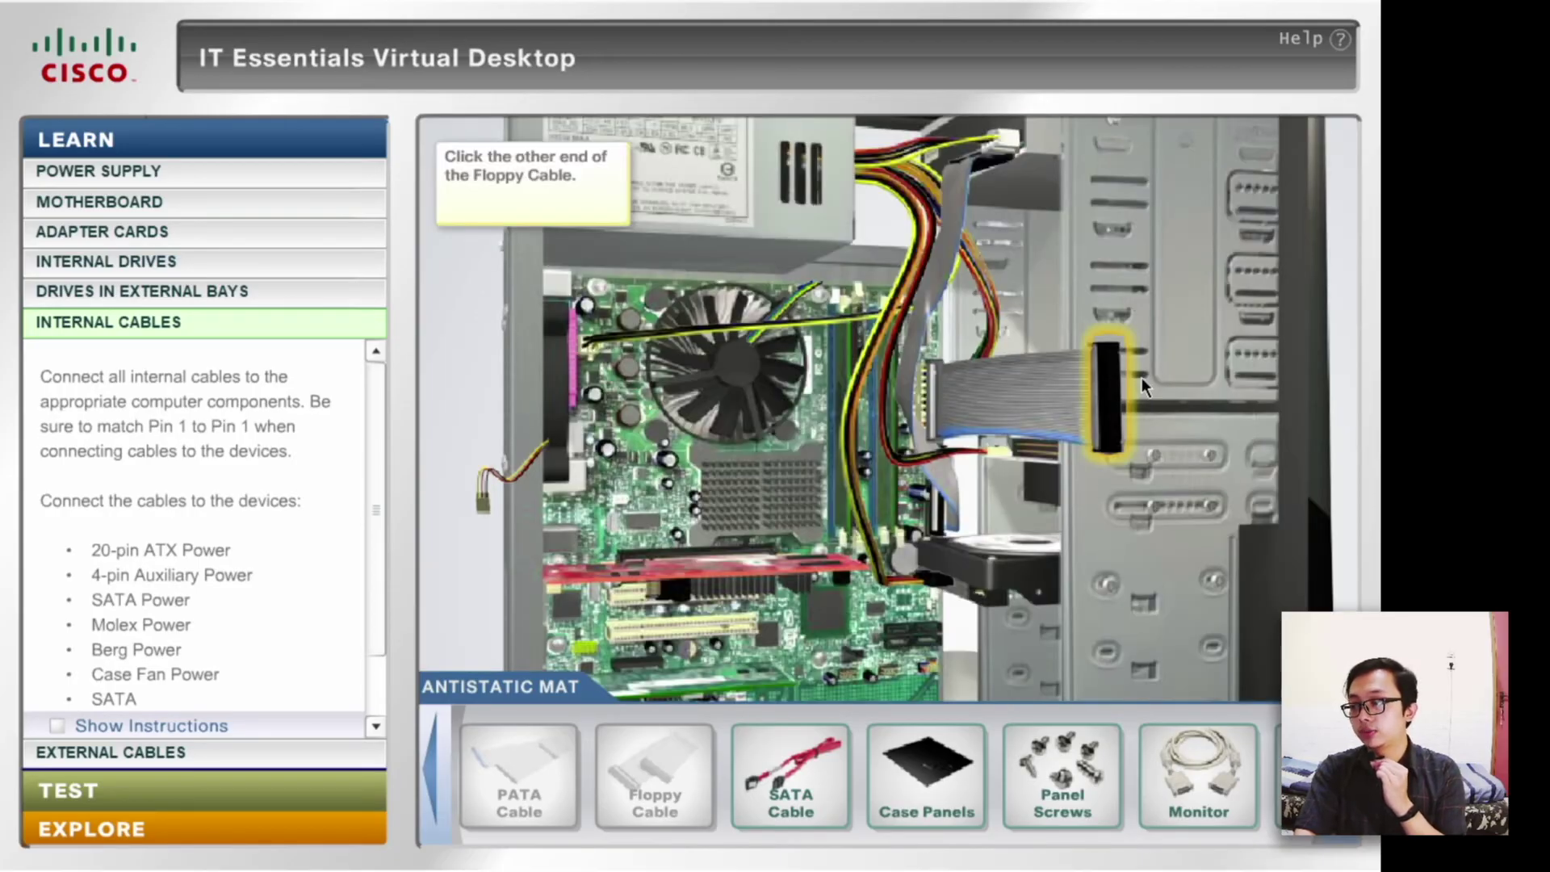
# - Connect the floppy cable's free end to the floppy drive's data socket, rotated to match the socket's notch
pyautogui.click(1117, 396)
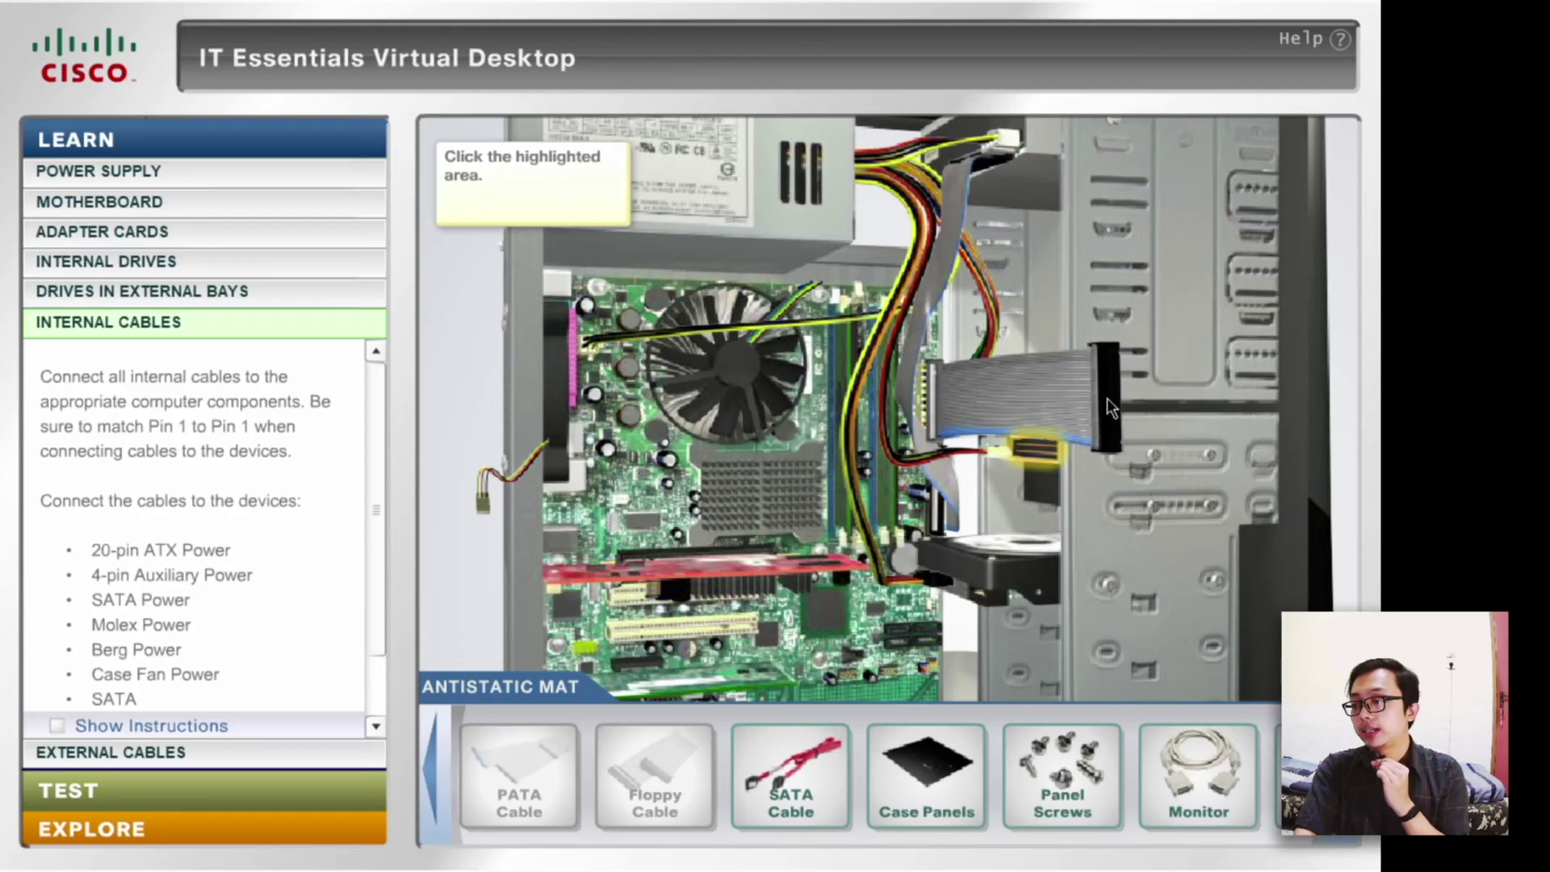
pyautogui.click(1040, 453)
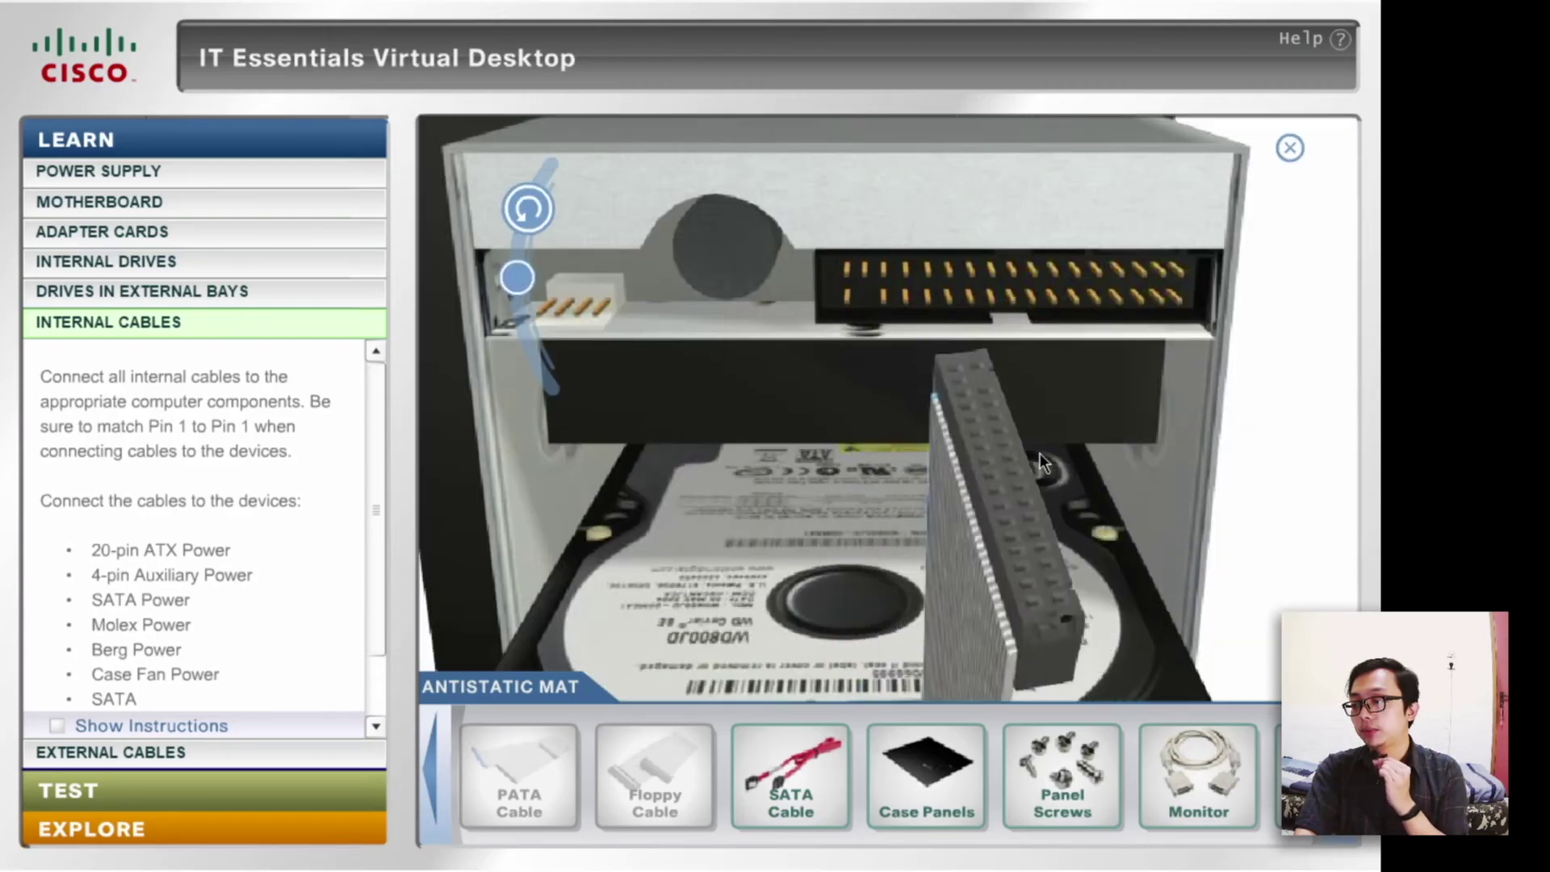
pyautogui.click(522, 208)
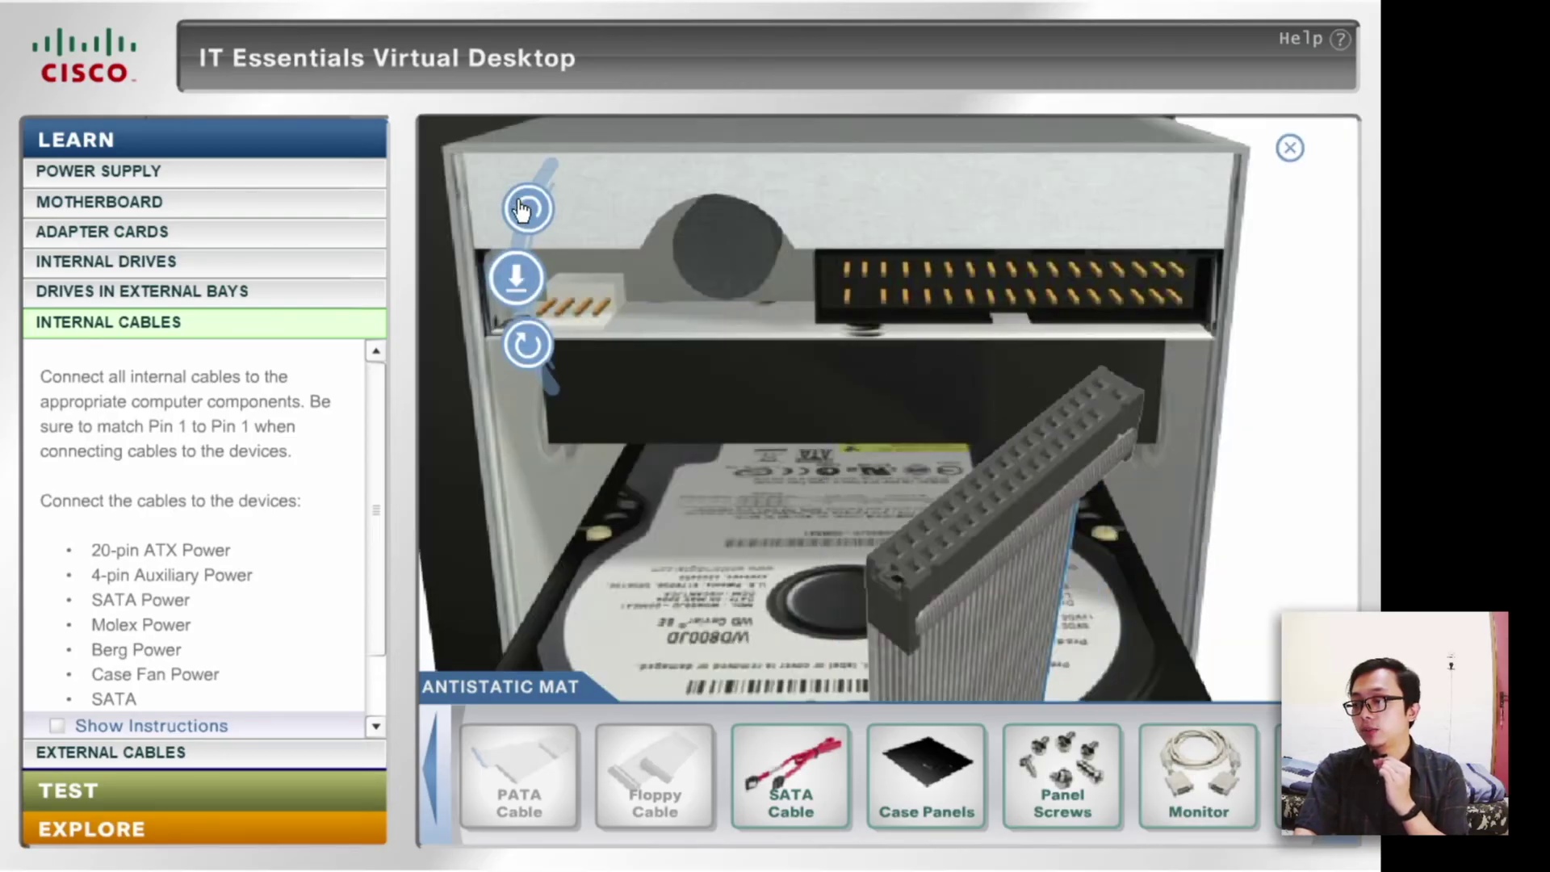
pyautogui.click(522, 208)
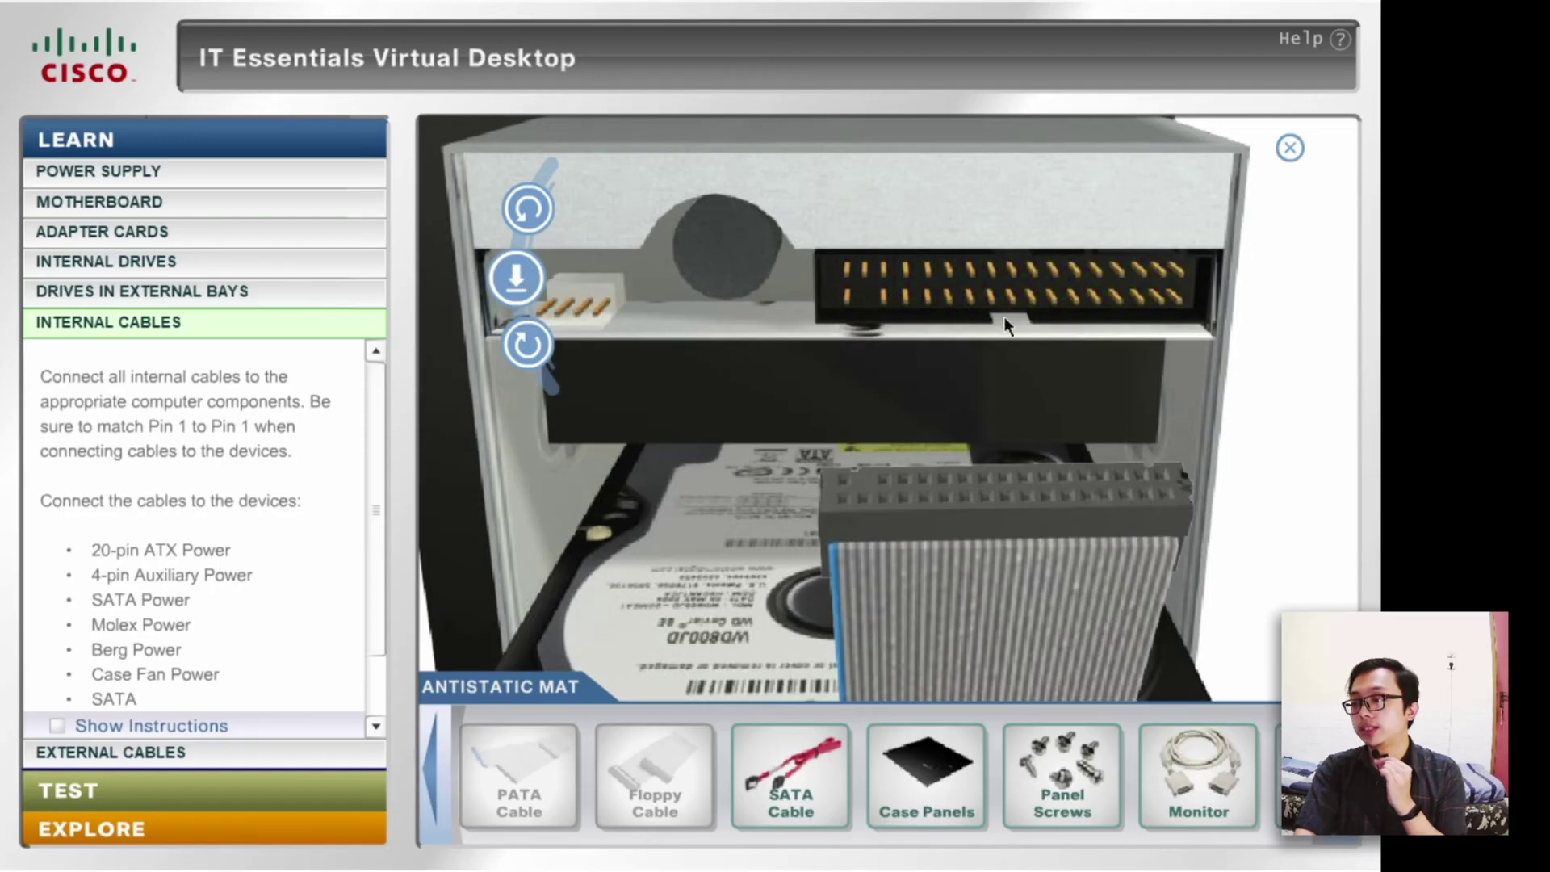
pyautogui.click(512, 273)
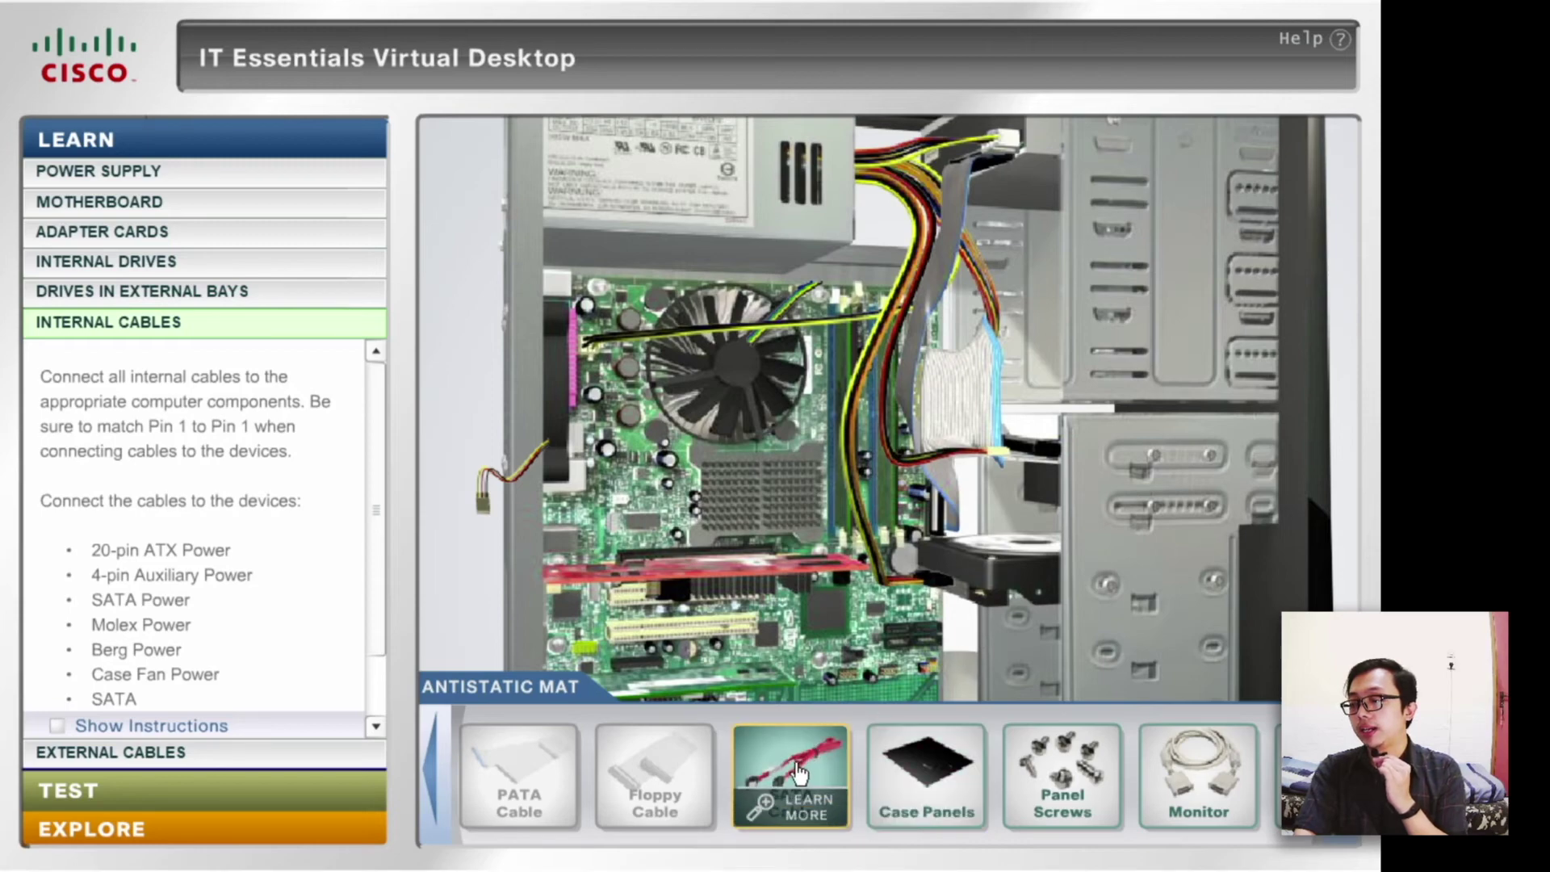
# - Connect the SATA cable to the highlighted SATA socket on the motherboard, rotated to match the socket's L-shaped contact
pyautogui.moveTo(791, 767); pyautogui.dragTo(919, 626)
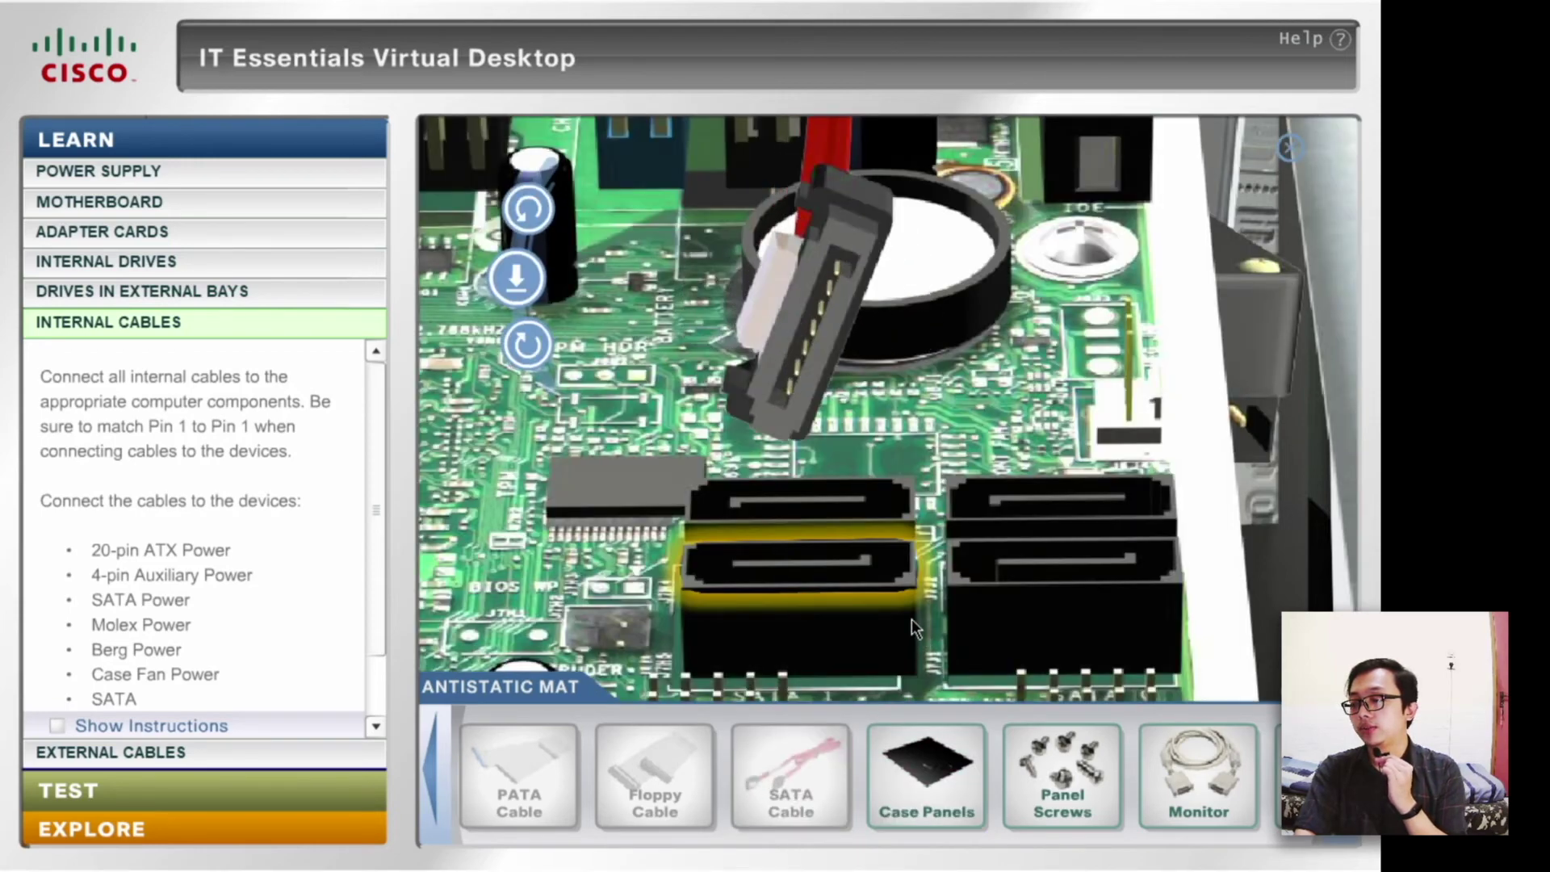
pyautogui.click(525, 212)
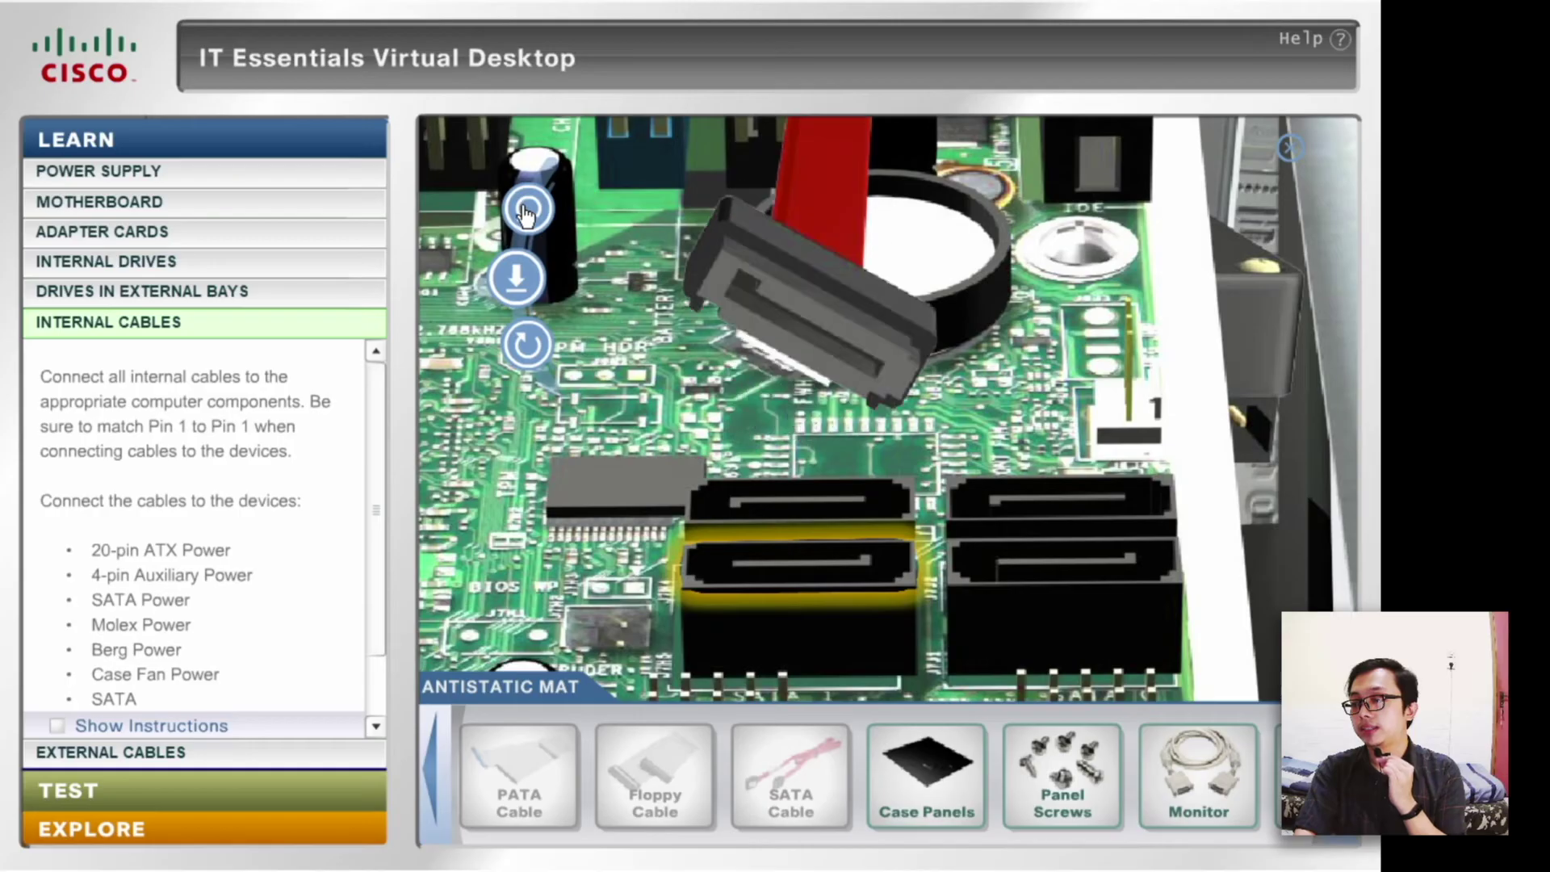
pyautogui.click(526, 346)
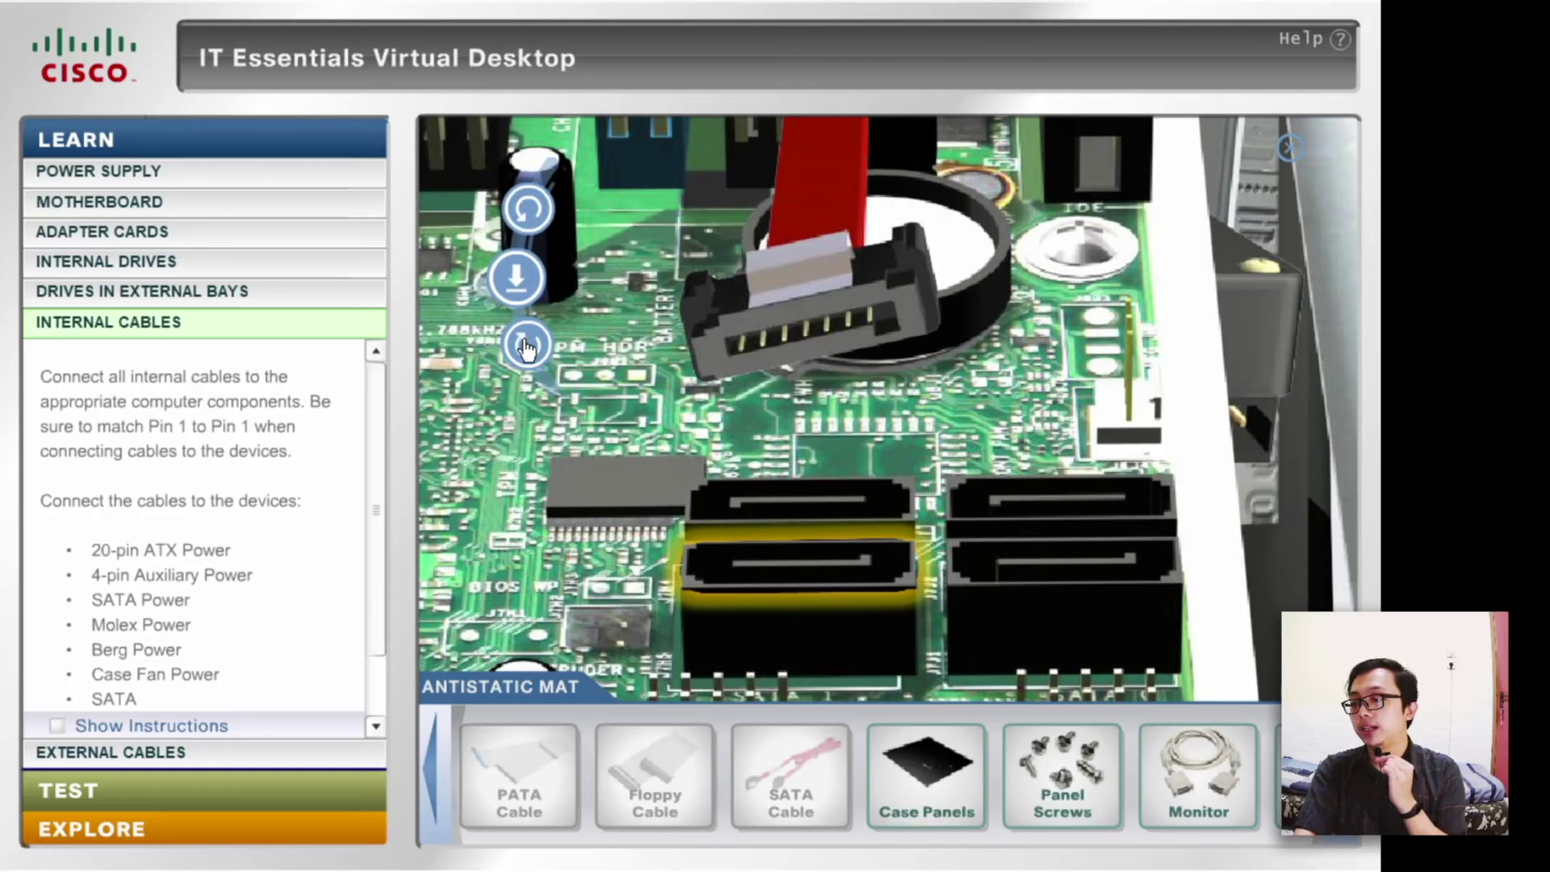
pyautogui.click(525, 347)
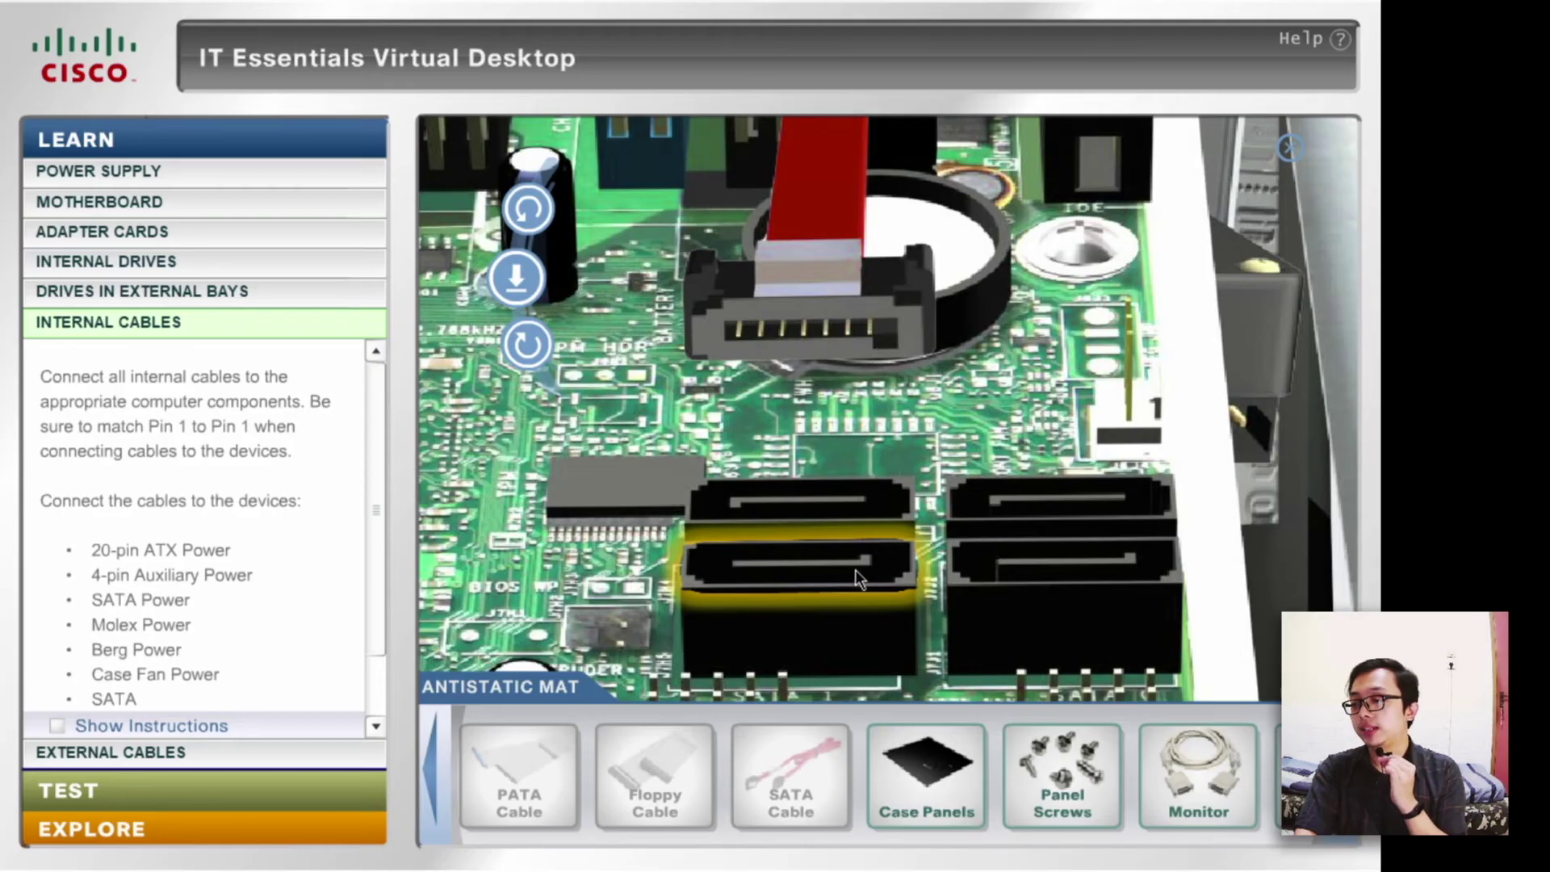
pyautogui.click(513, 281)
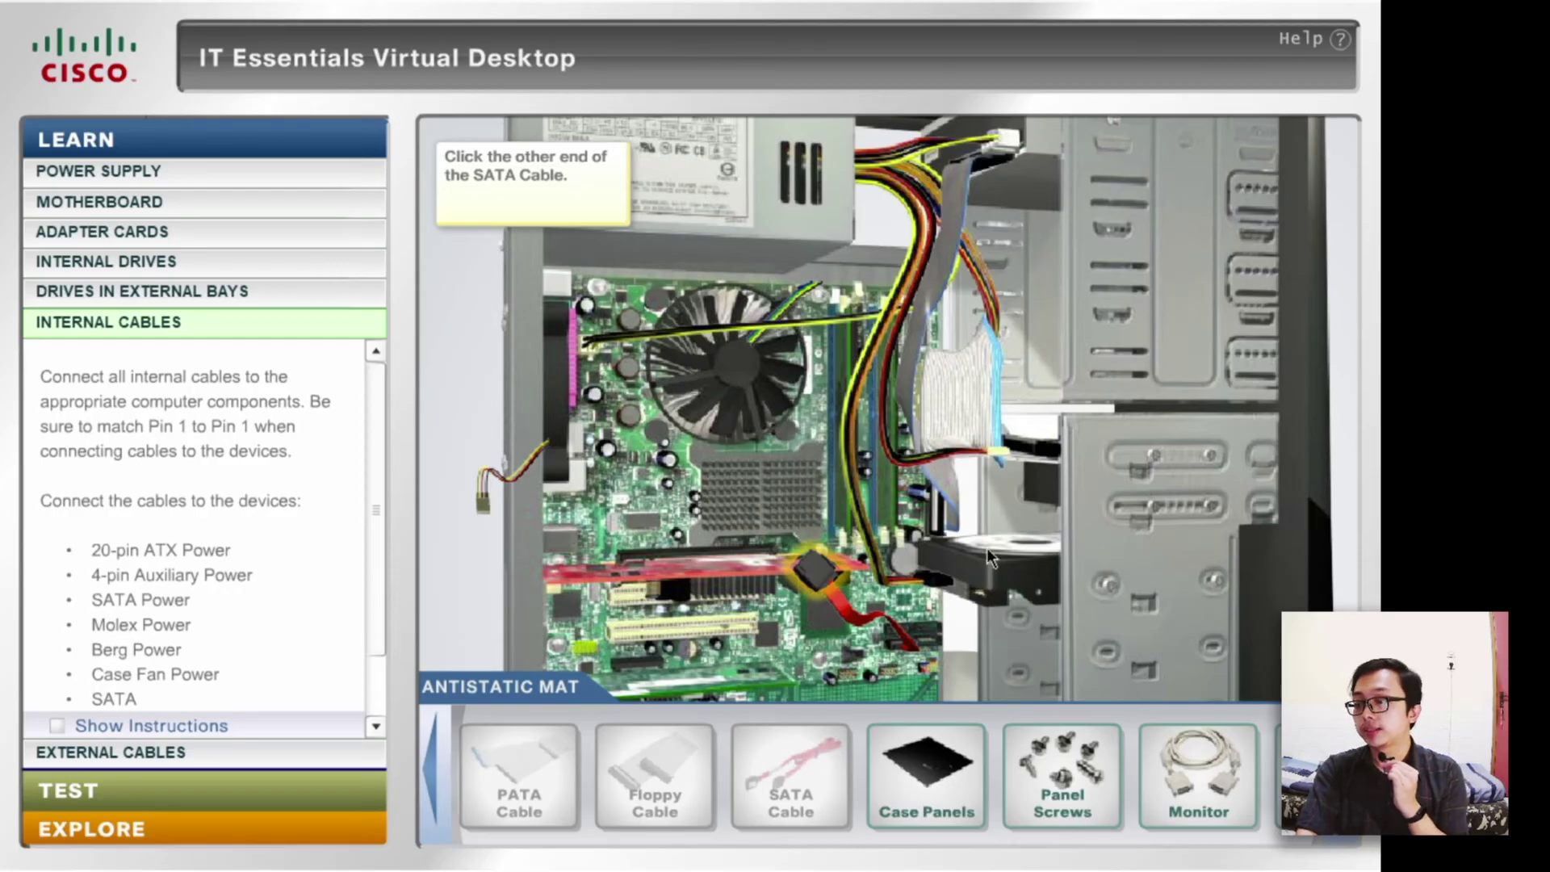
# - Connect the SATA cable's free end to the hard disk drive's data socket, rotated to match its orientation
pyautogui.click(817, 575)
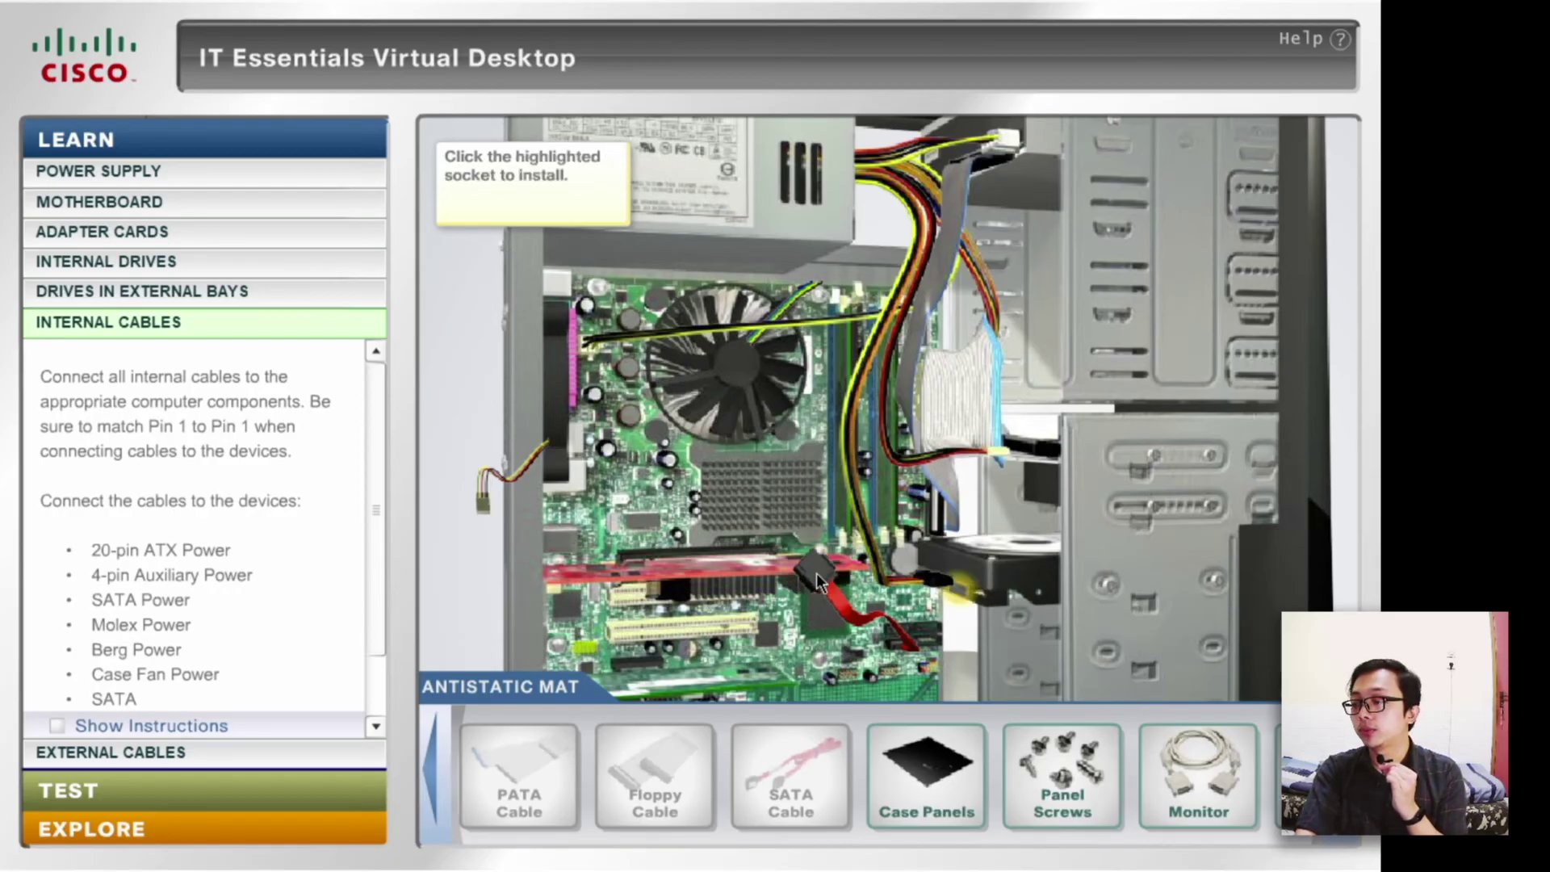
pyautogui.click(992, 599)
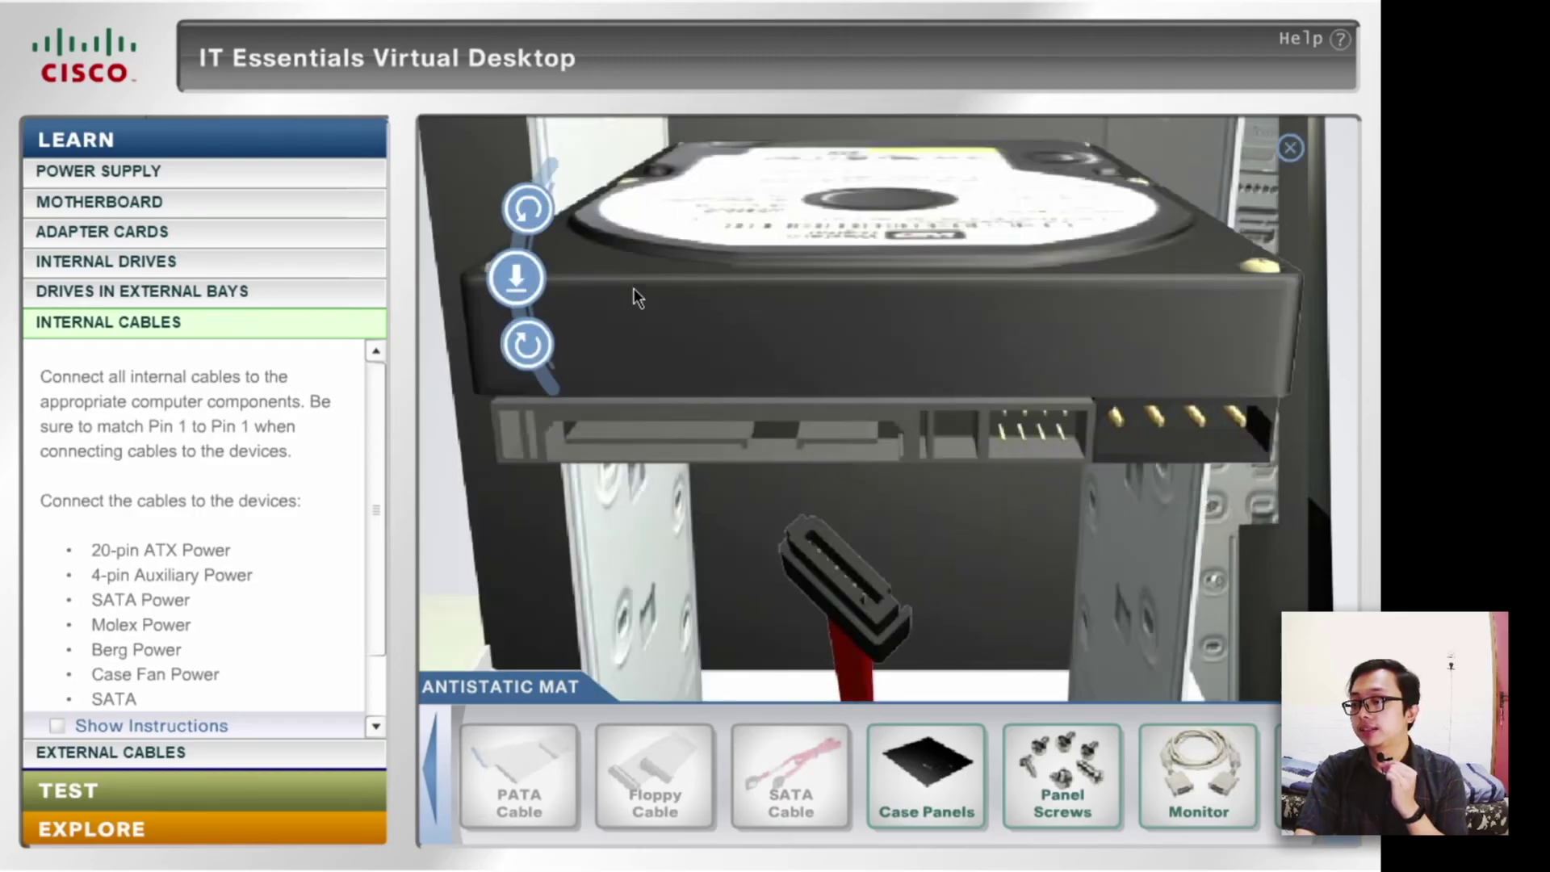
pyautogui.click(540, 212)
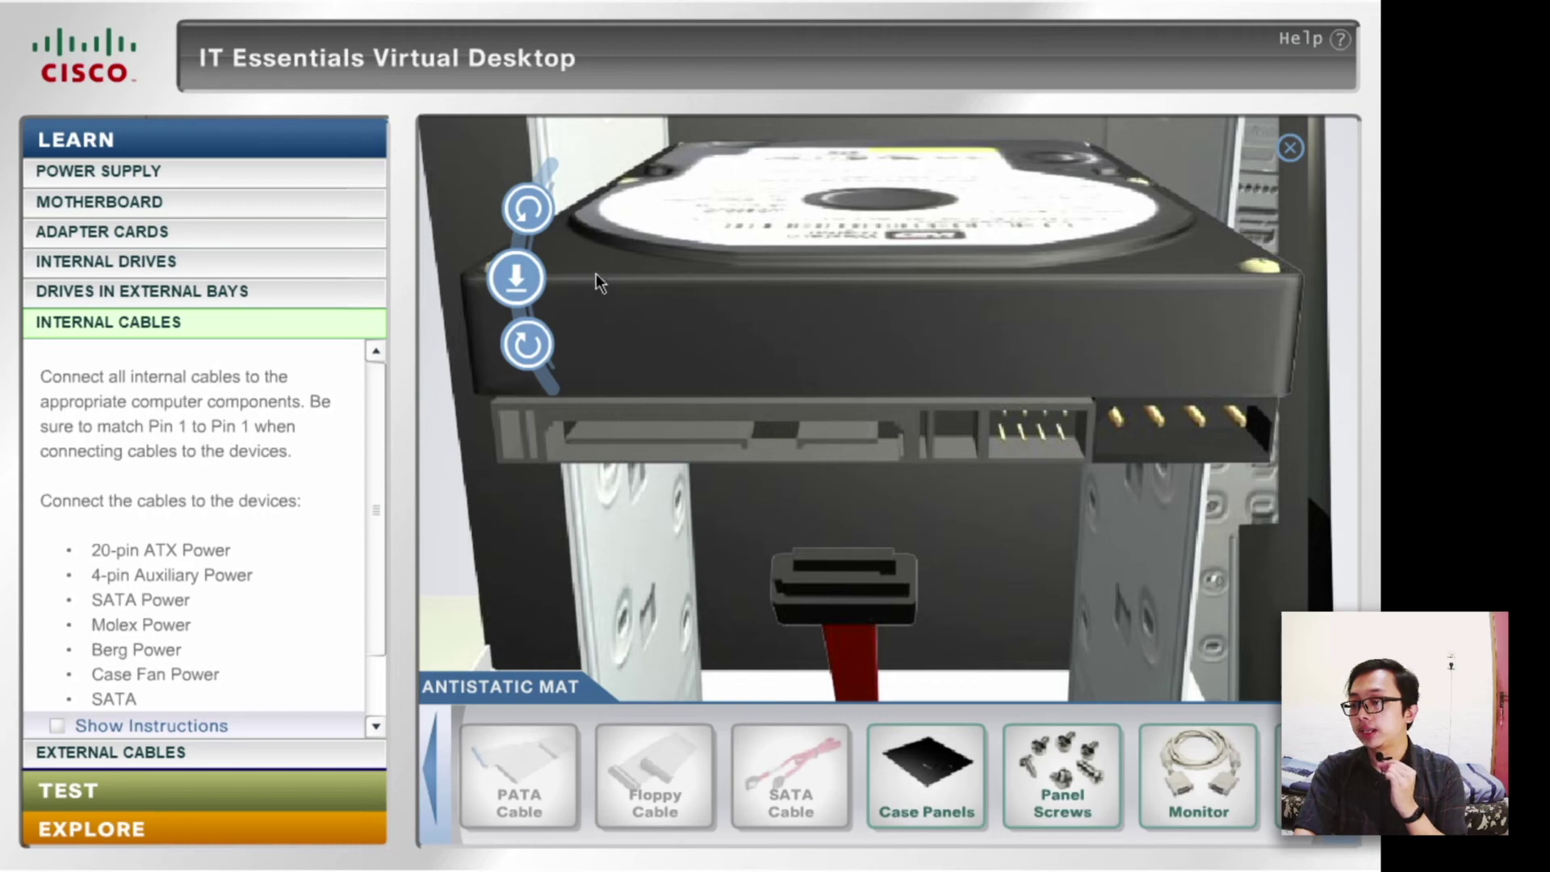
pyautogui.click(540, 214)
pyautogui.click(539, 214)
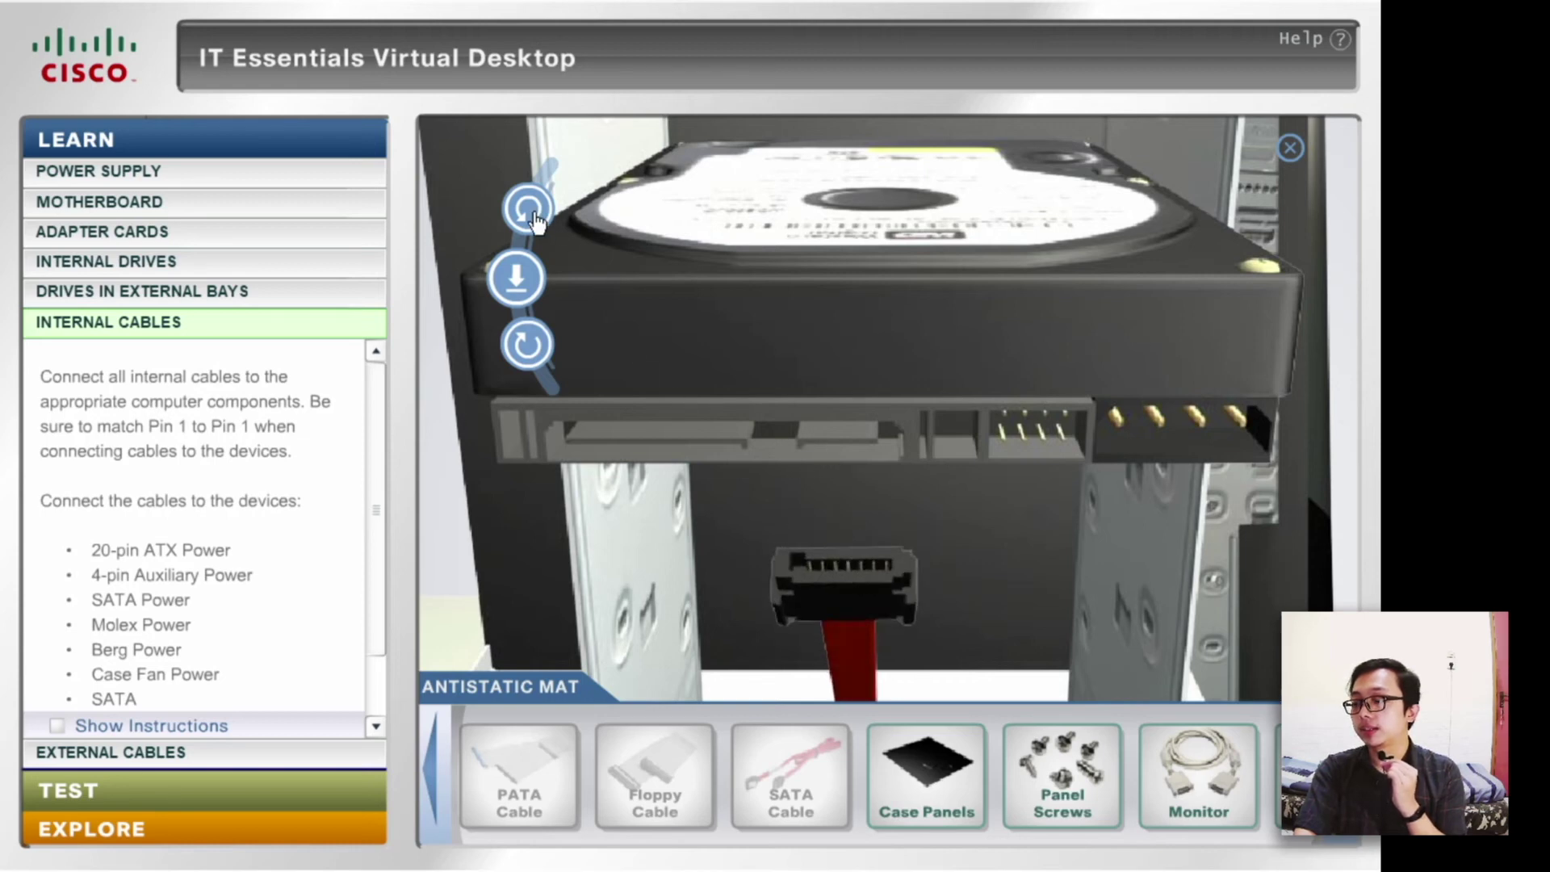
pyautogui.click(515, 283)
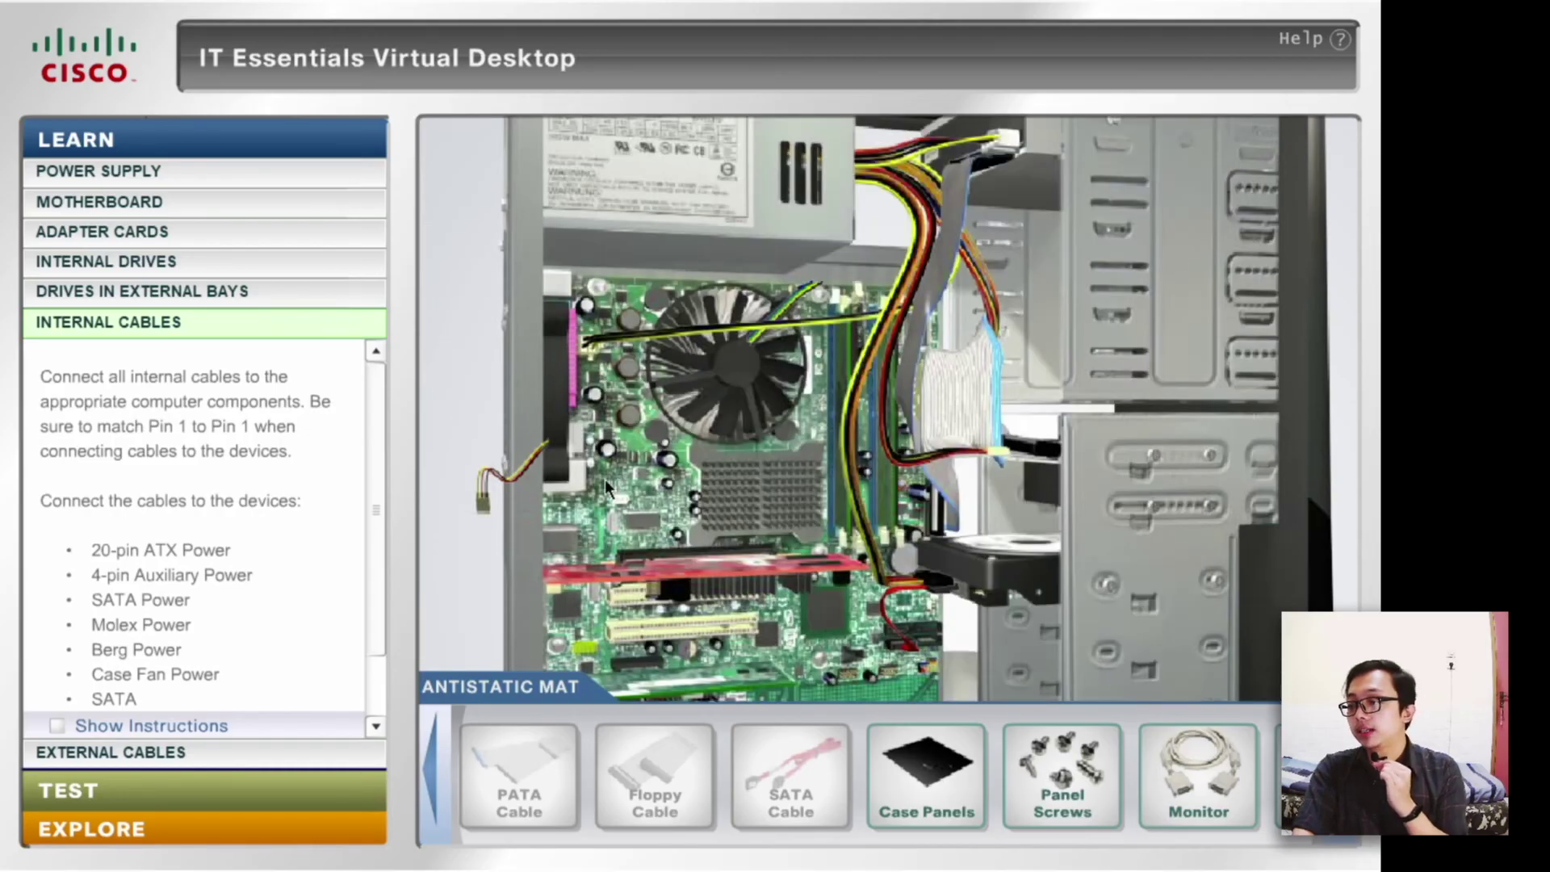
# - Connect the case fan power to its 3-pin motherboard header, turned to match the pins, and acknowledge the finished internal cables layer
pyautogui.click(486, 509)
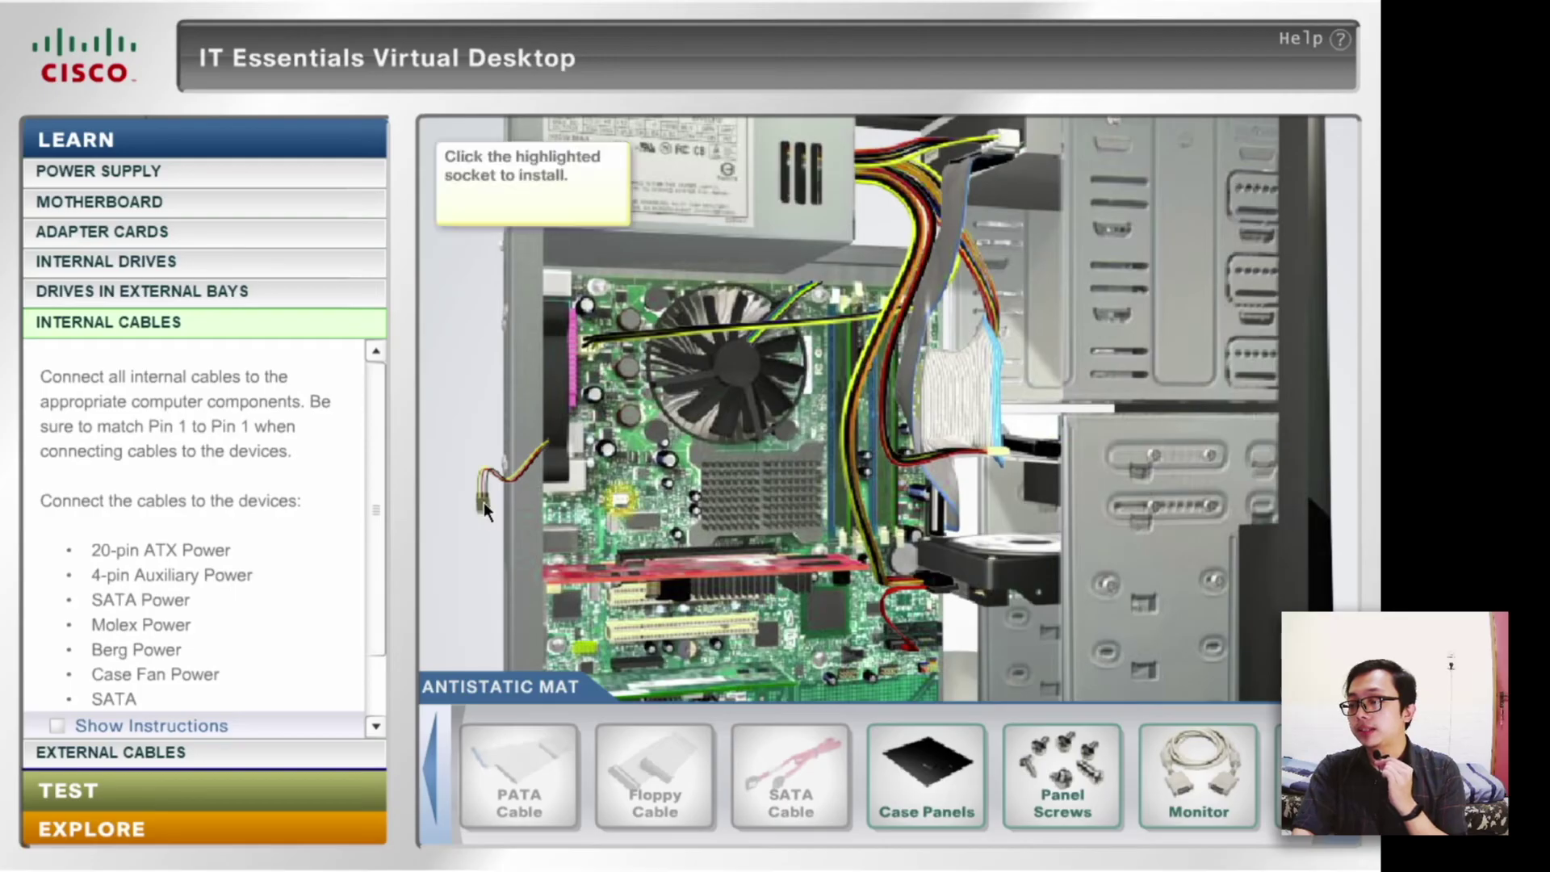
pyautogui.click(624, 500)
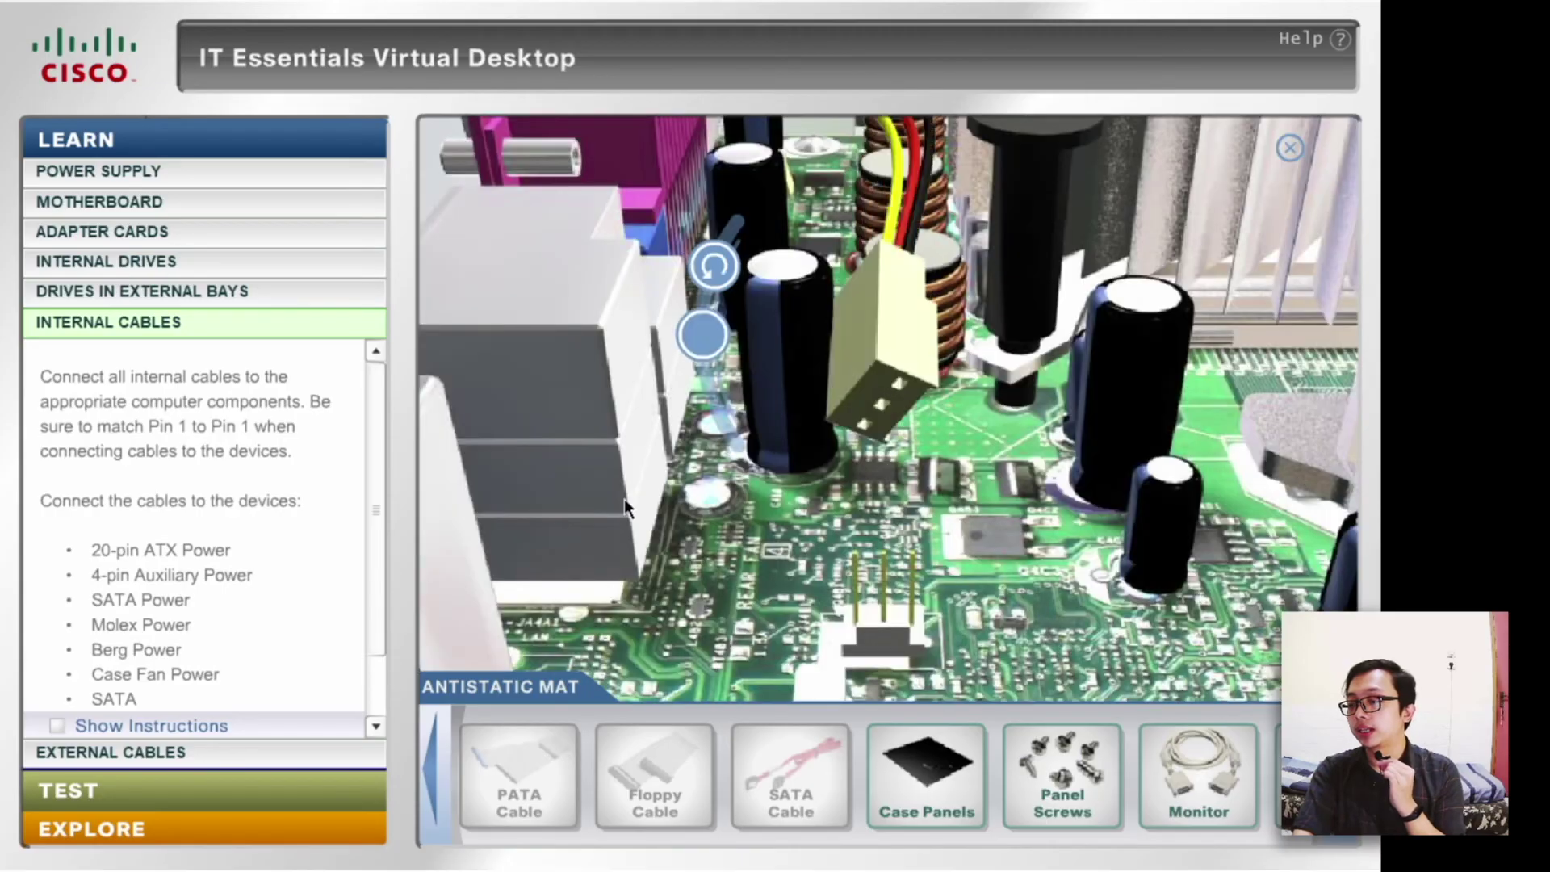
pyautogui.click(717, 273)
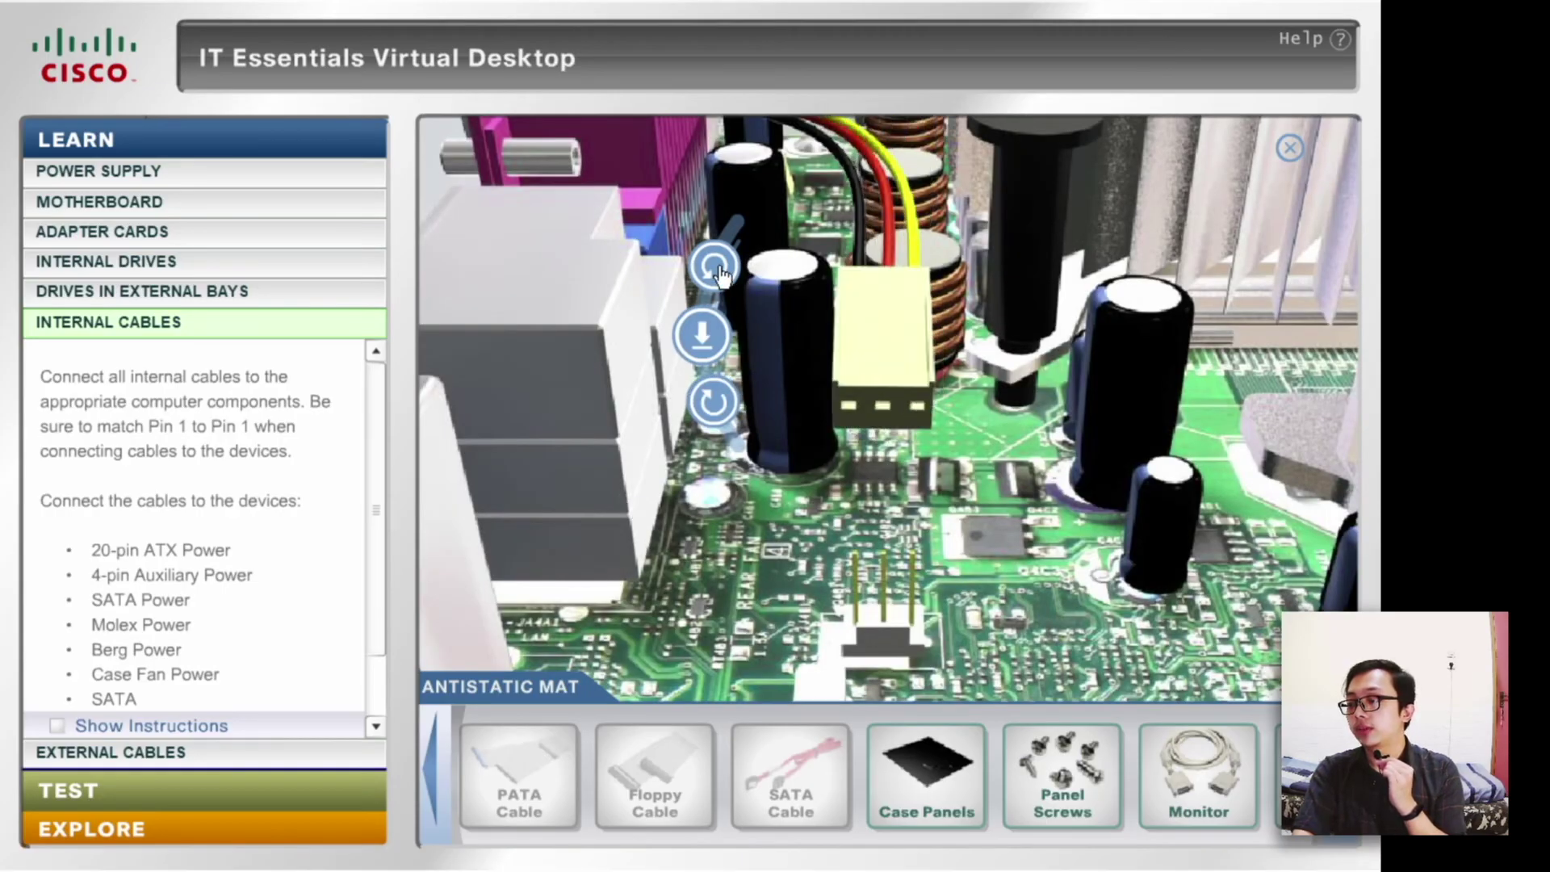
pyautogui.click(705, 336)
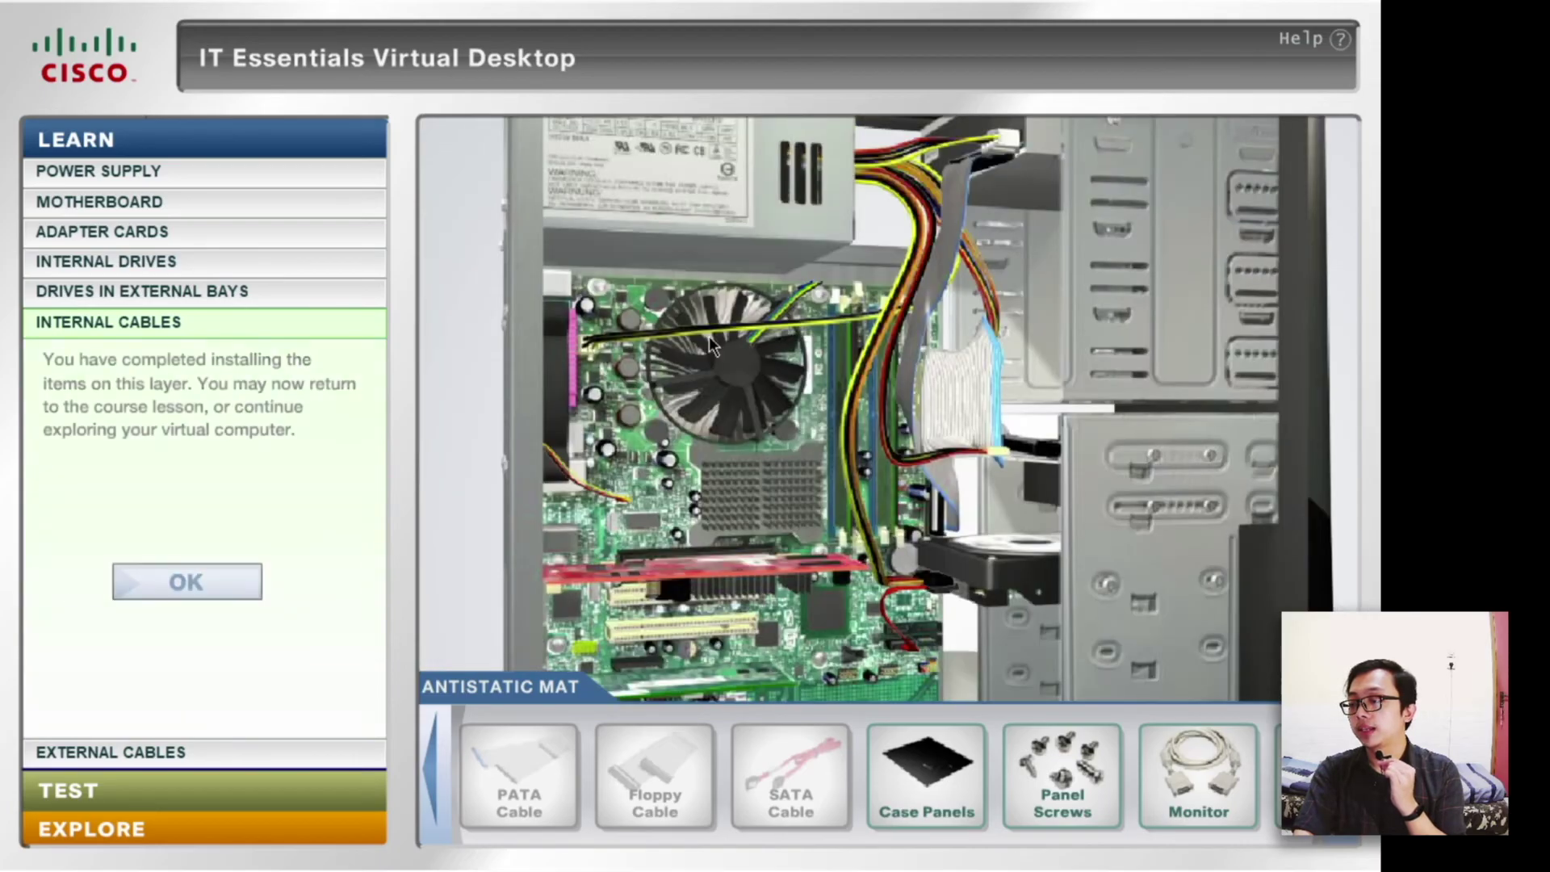
pyautogui.click(202, 578)
pyautogui.scroll(-1, 162, 484)
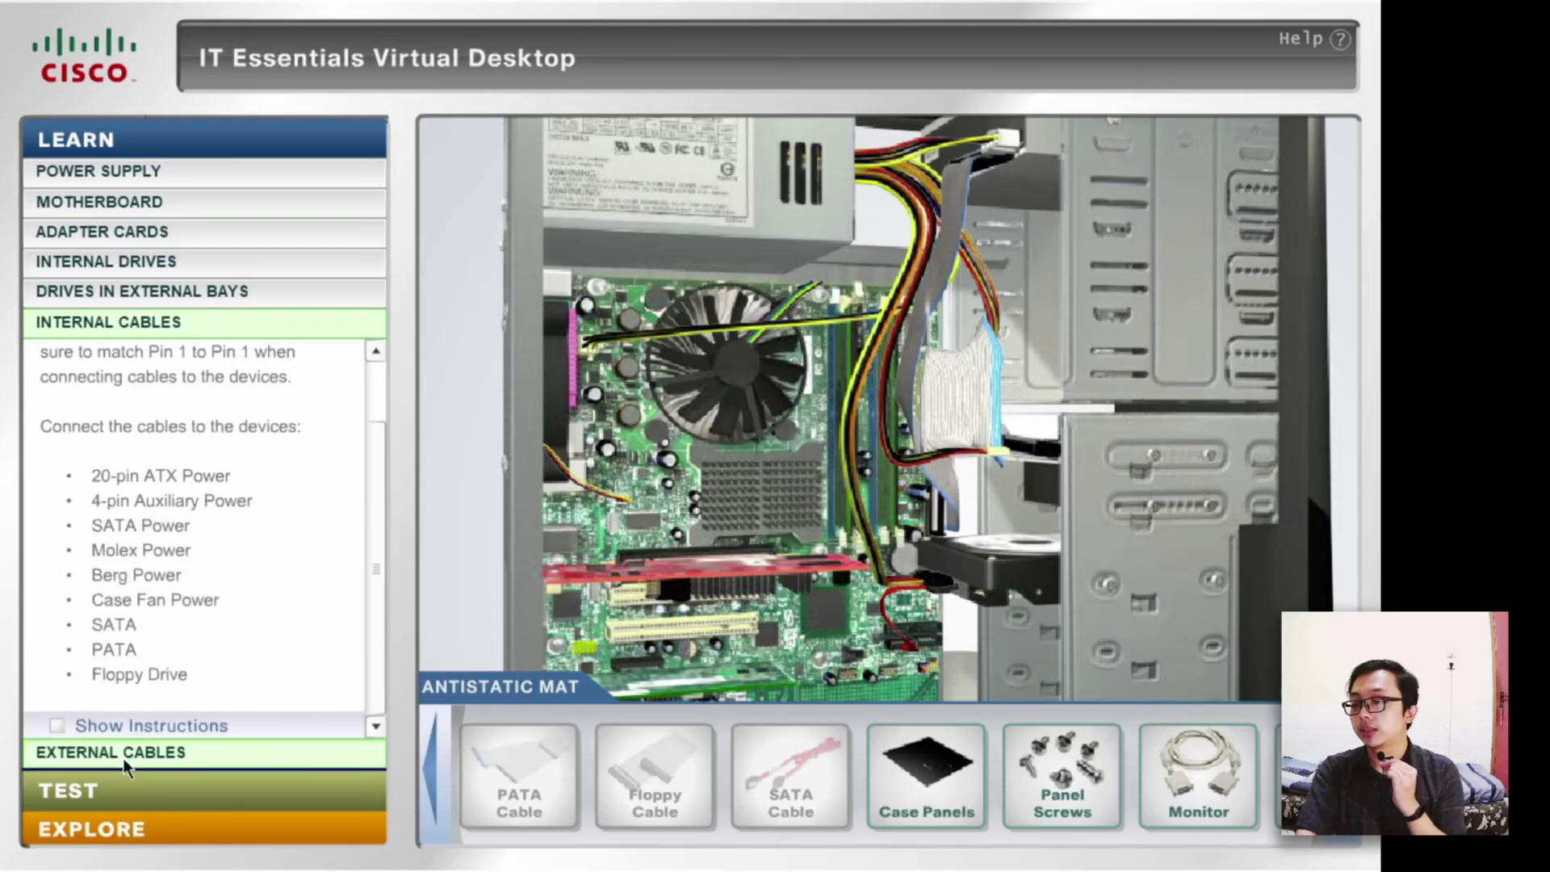
# - Start the External Cables layer, attach the case panels to the computer and secure them with the panel screws
pyautogui.click(122, 755)
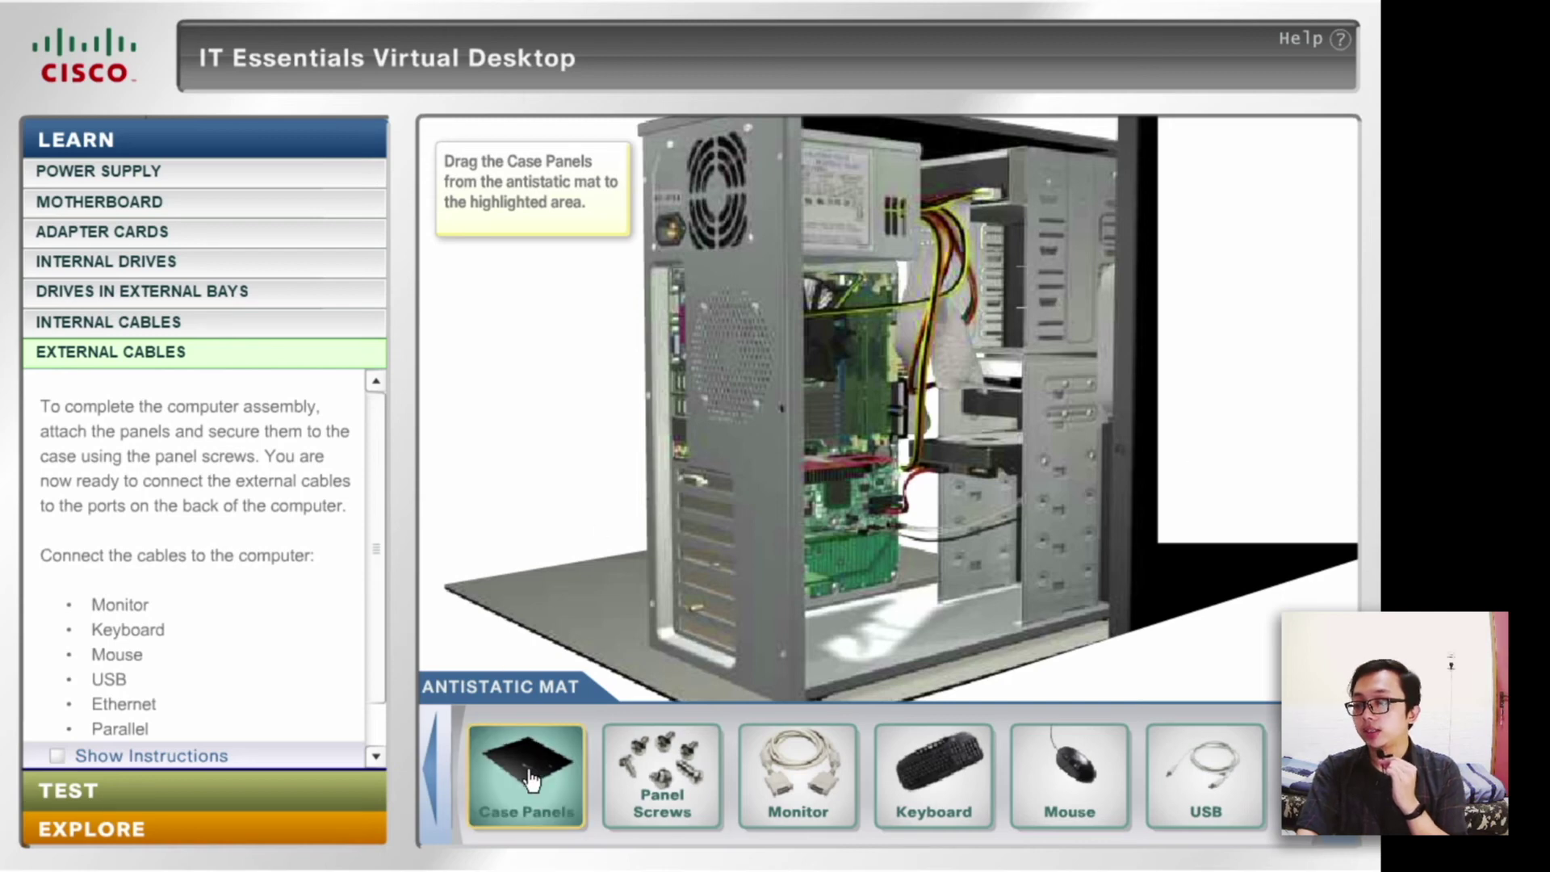
pyautogui.moveTo(532, 767); pyautogui.dragTo(914, 384)
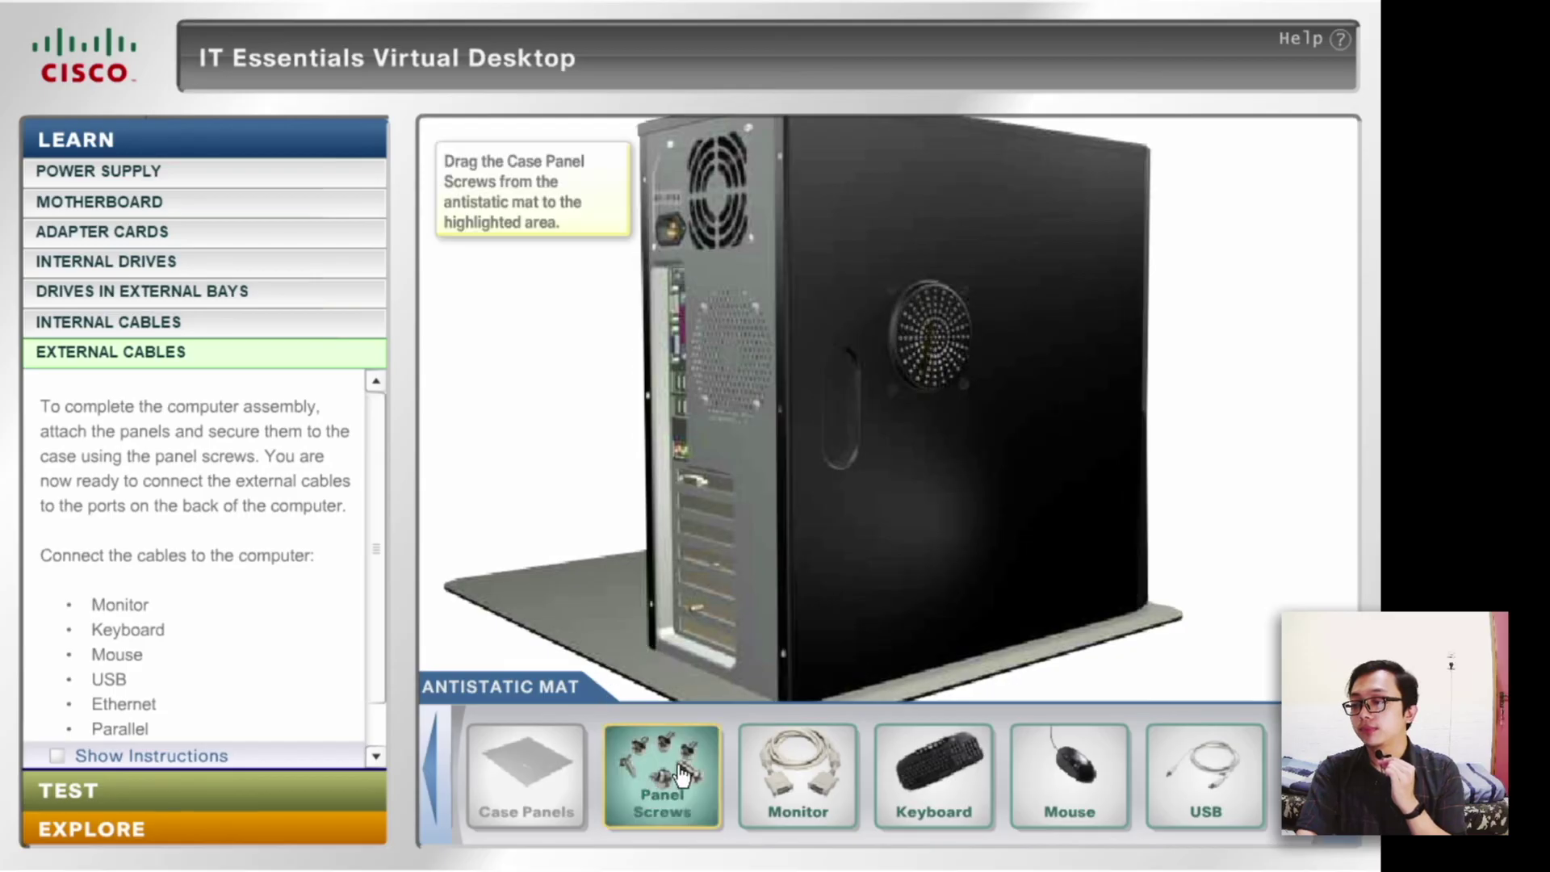
pyautogui.moveTo(662, 771); pyautogui.dragTo(739, 415)
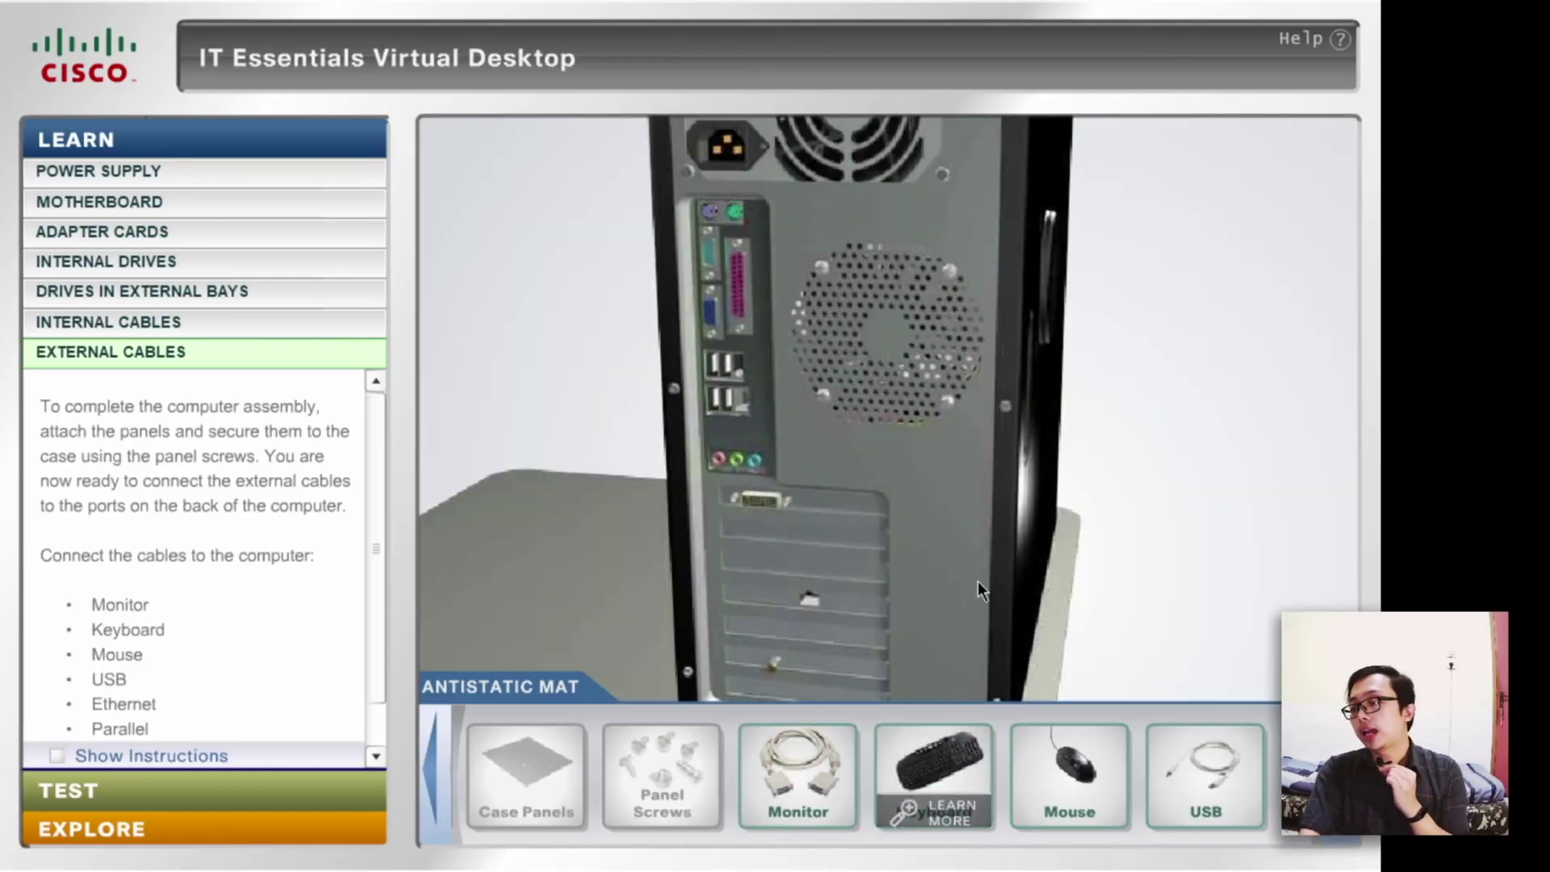
# - Connect the monitor cable to the DVI port on the back of the computer, rotated to match the port's orientation
pyautogui.moveTo(814, 740)
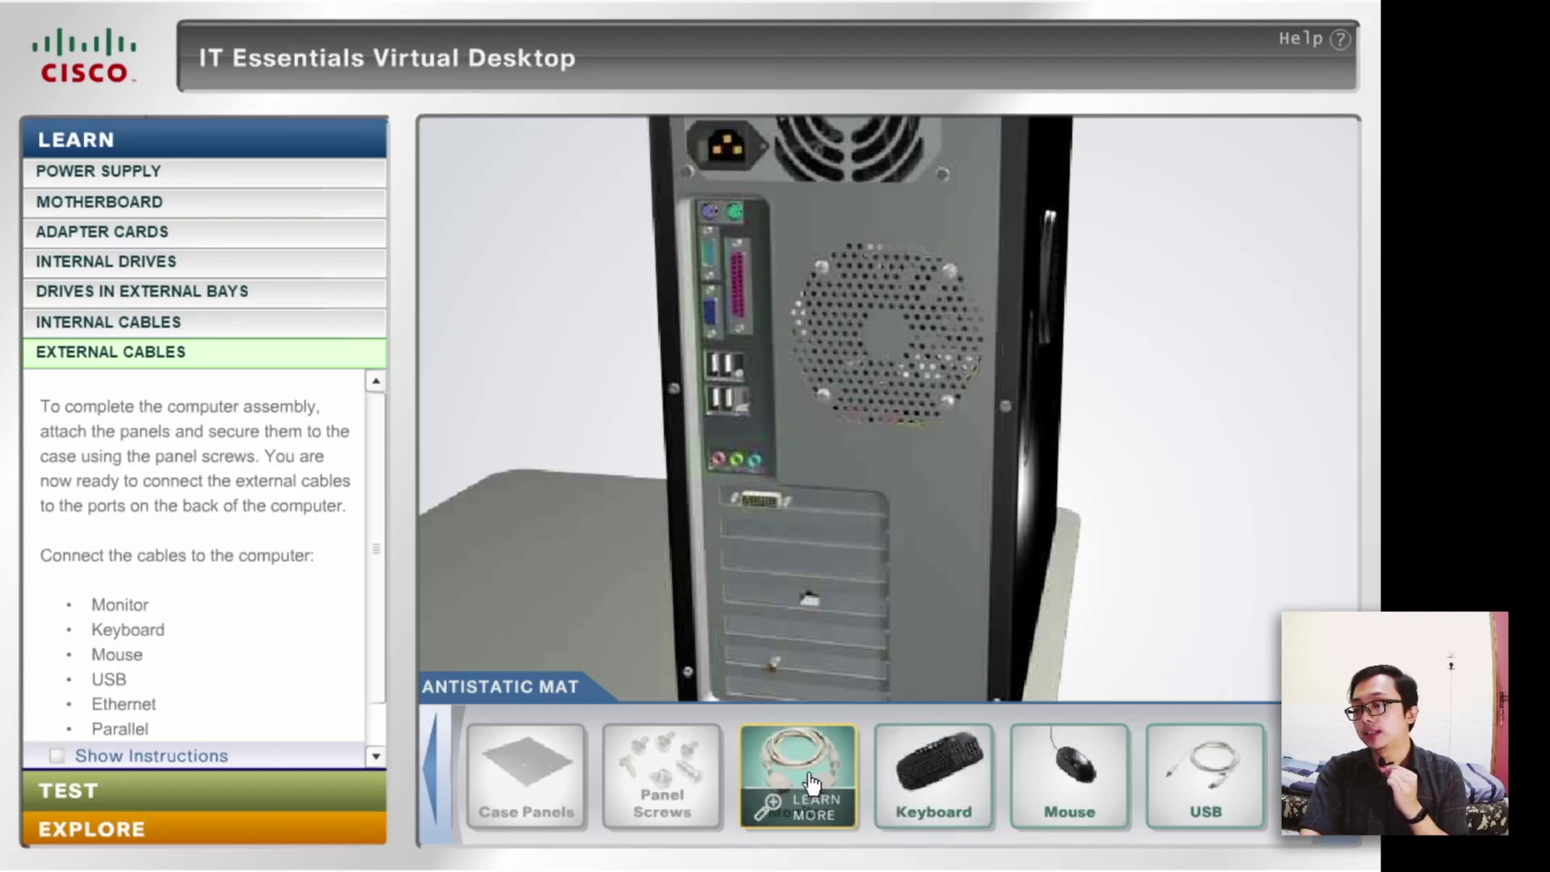
pyautogui.moveTo(1229, 763)
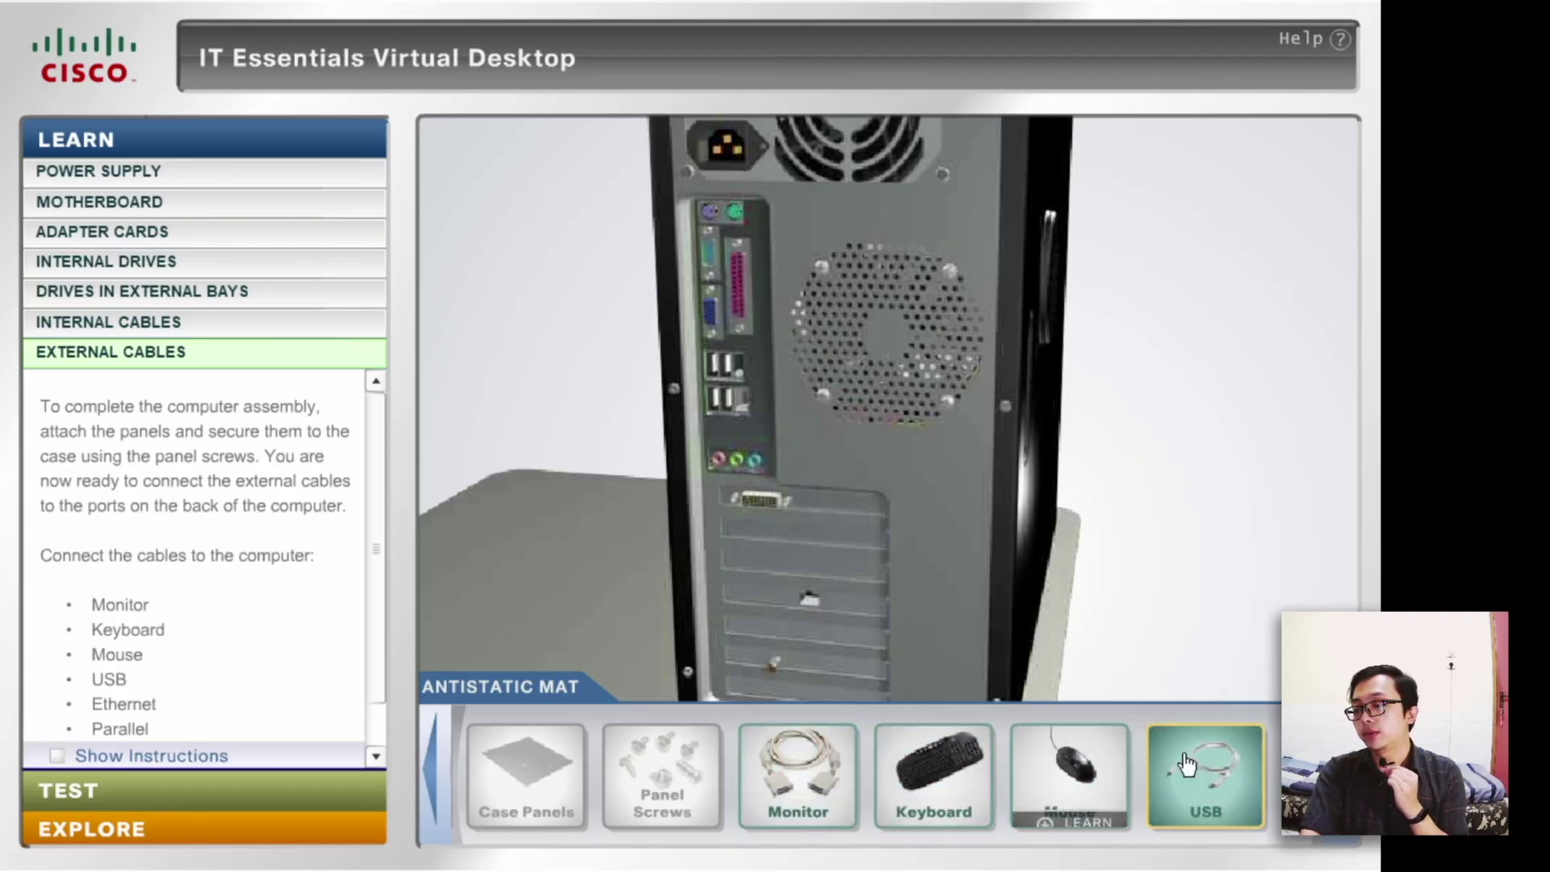
pyautogui.click(1342, 765)
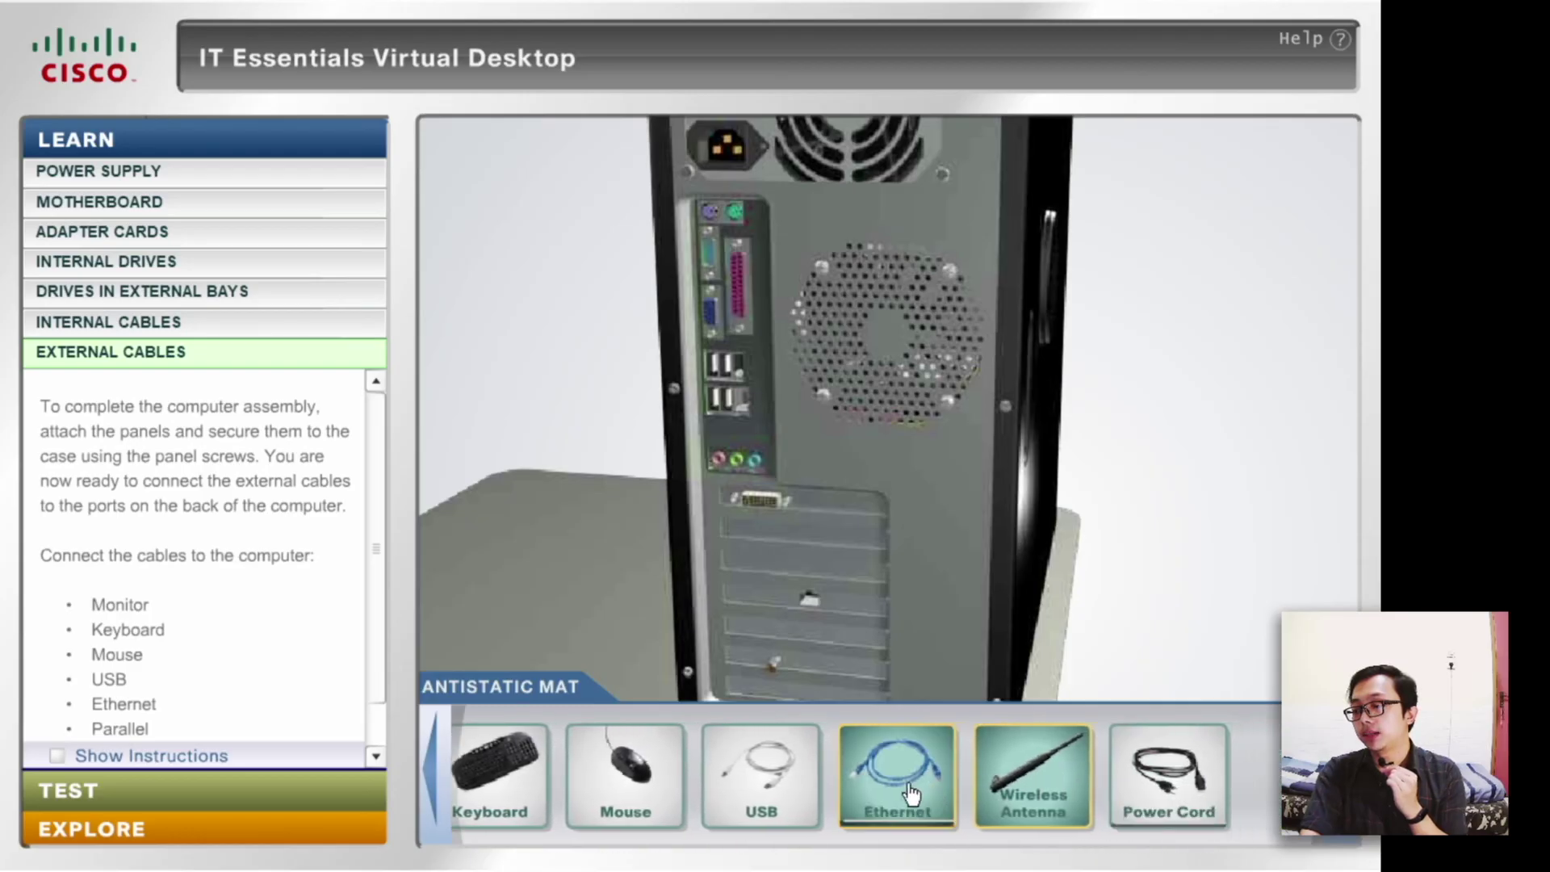
pyautogui.click(440, 751)
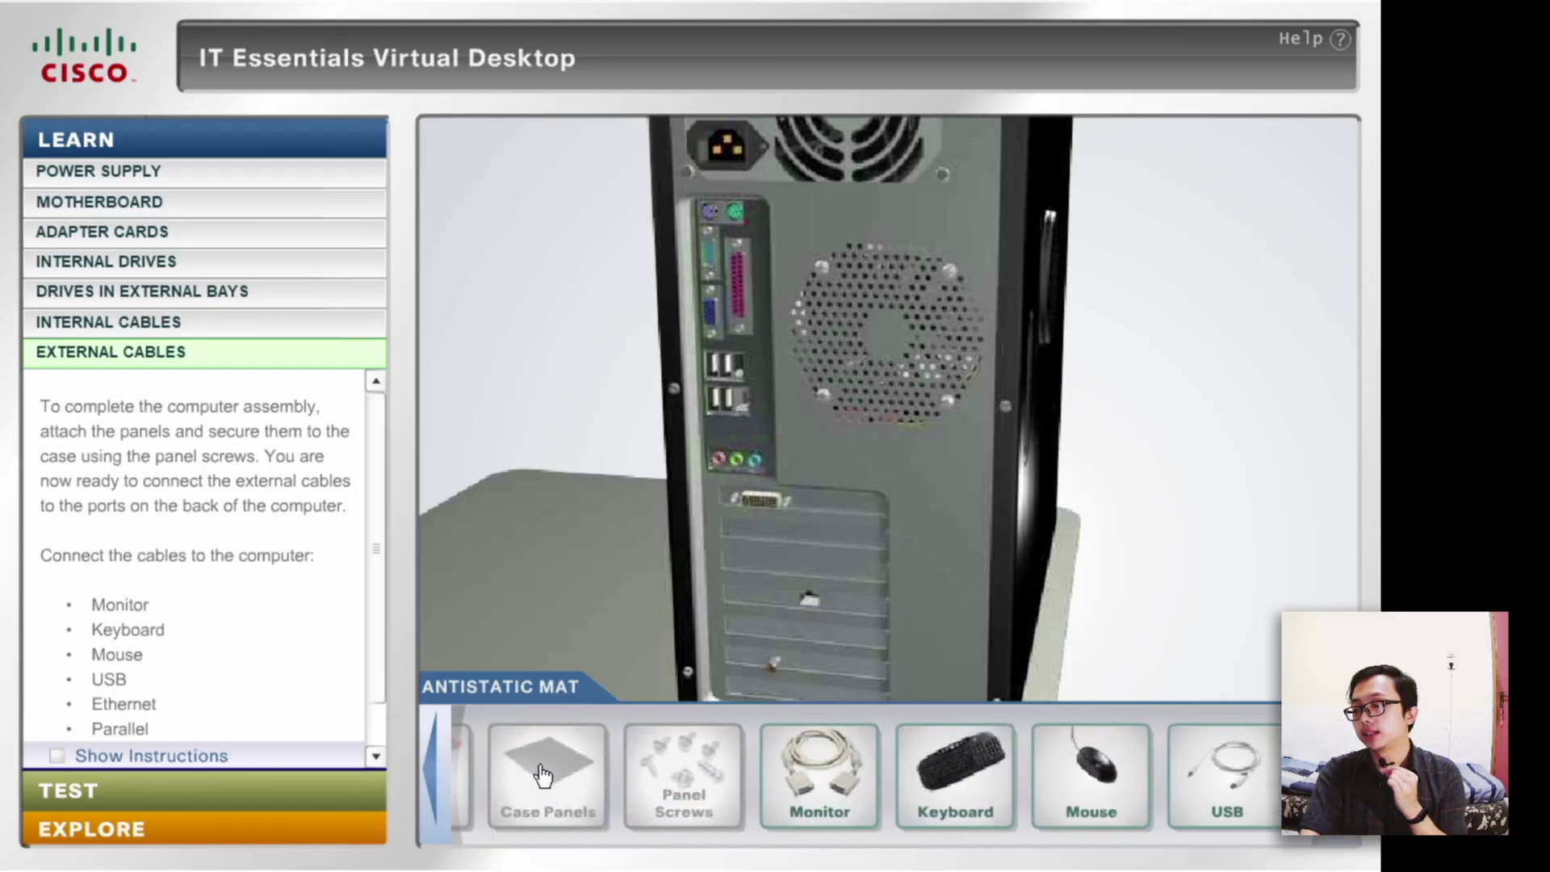
pyautogui.moveTo(1006, 769); pyautogui.dragTo(784, 535)
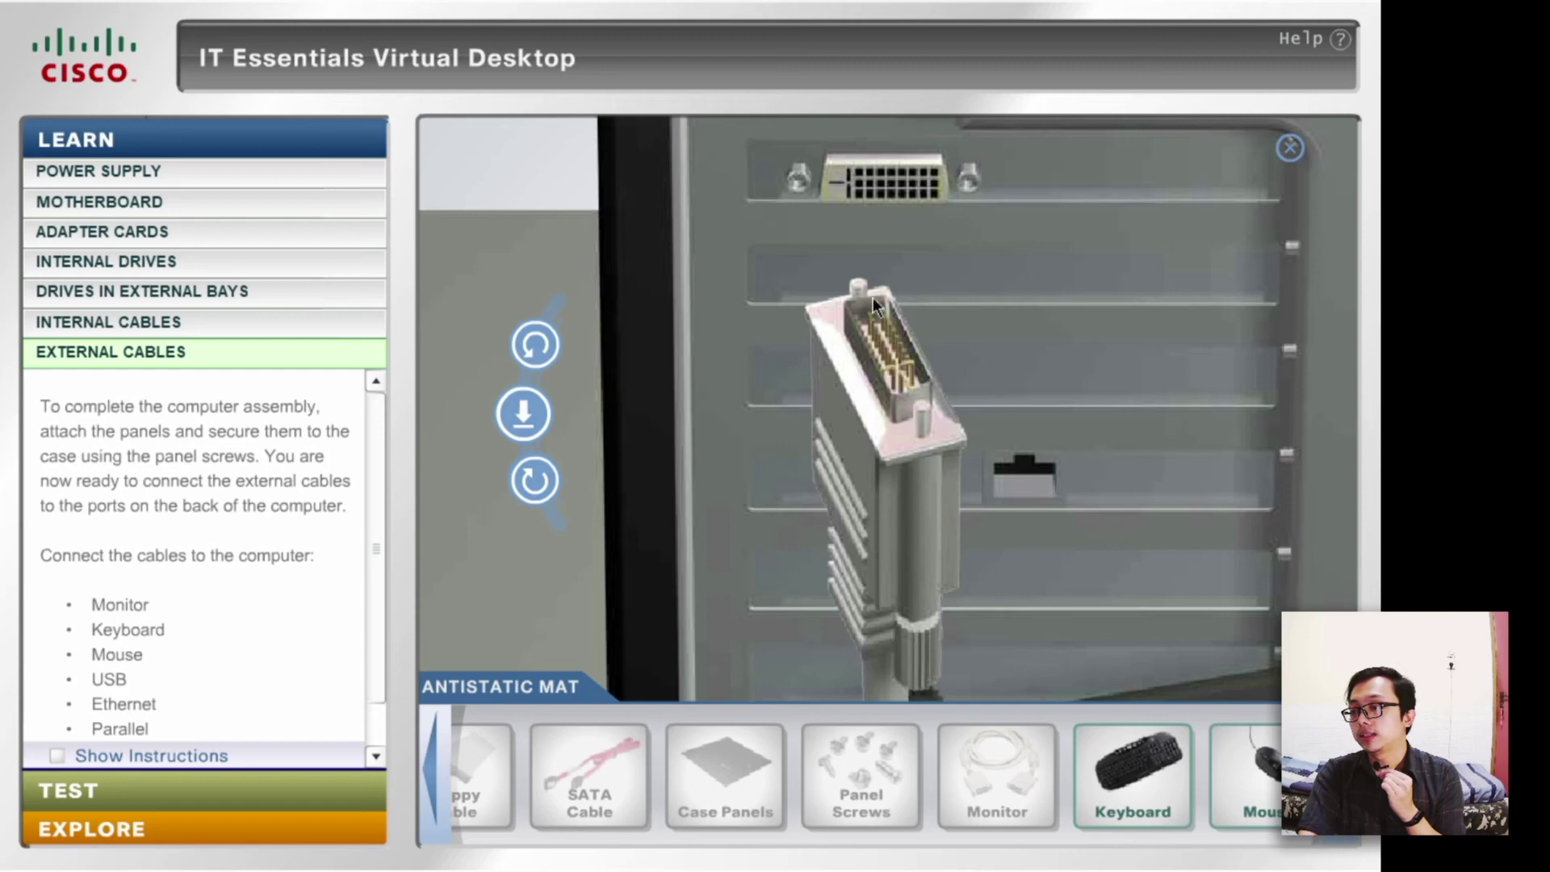
pyautogui.click(533, 343)
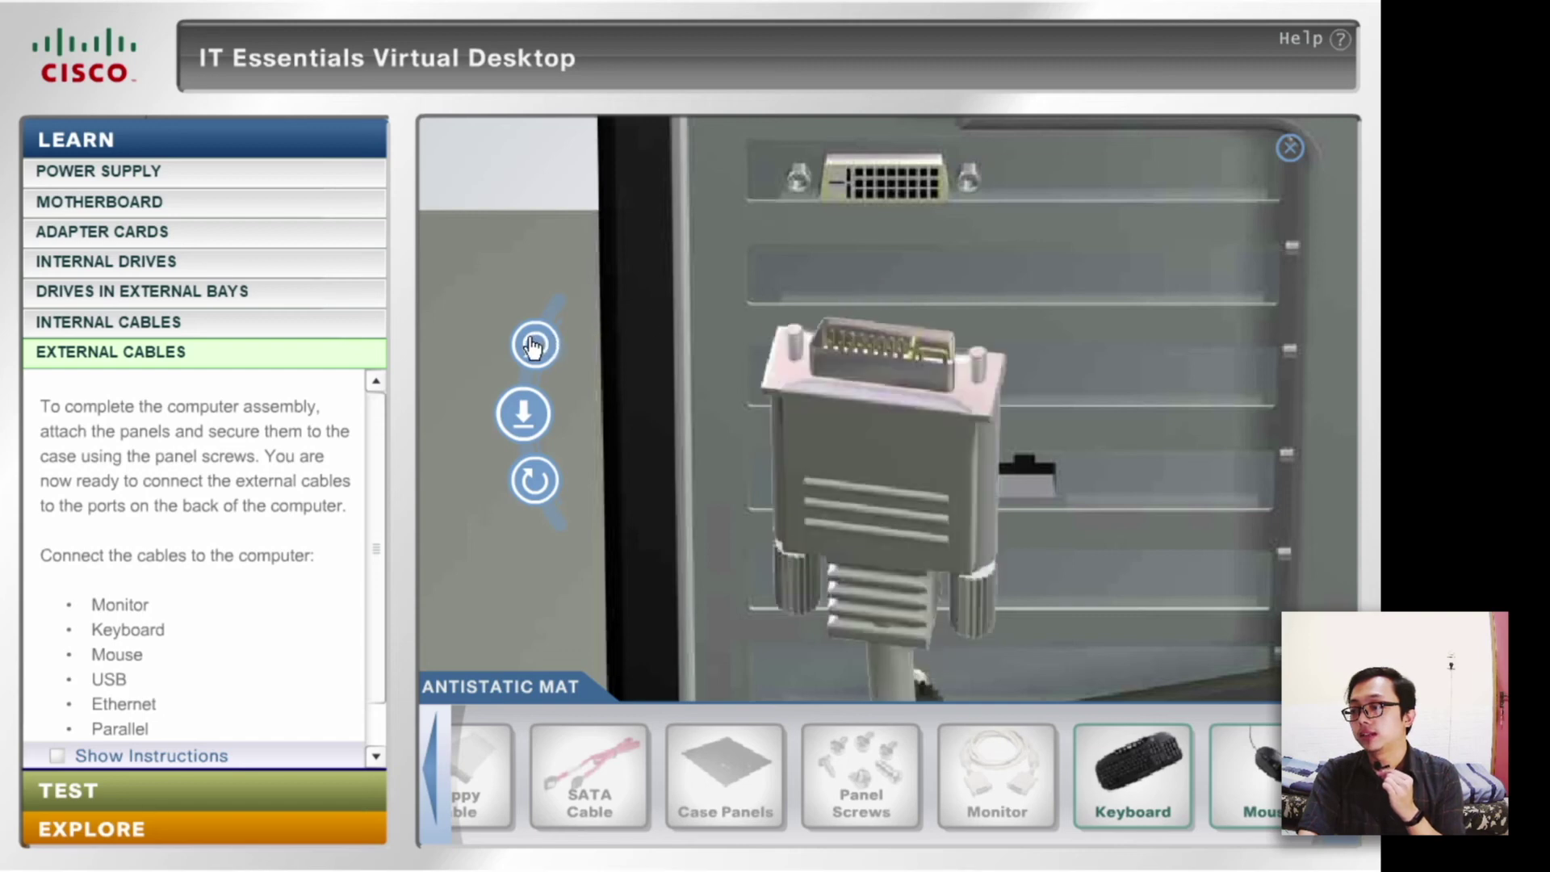
pyautogui.click(533, 345)
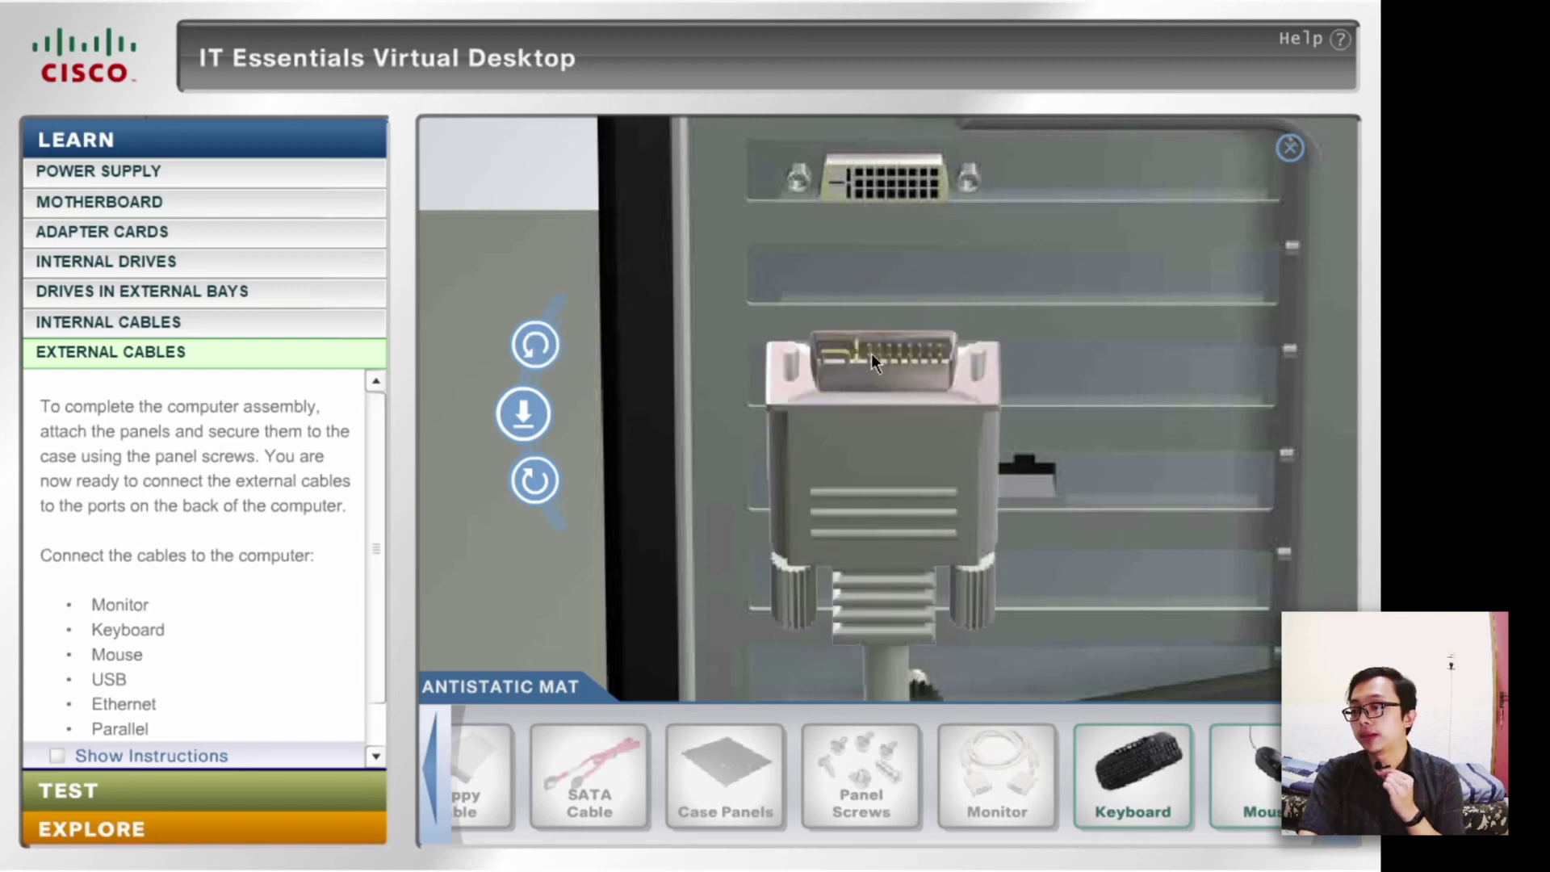
pyautogui.click(533, 413)
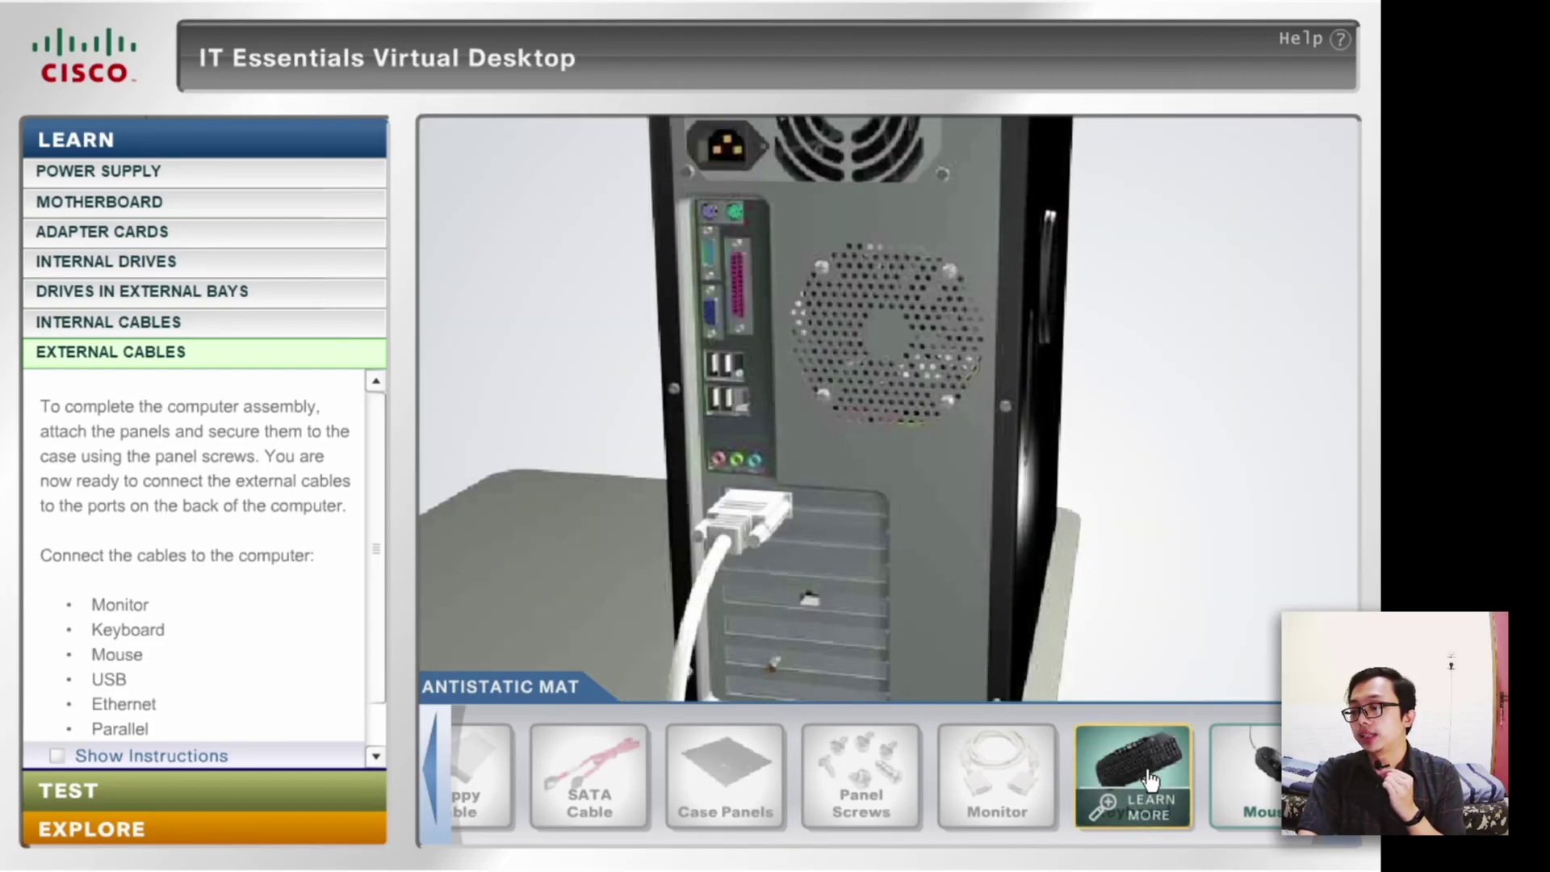
# - Connect the keyboard cable to the purple PS/2 port, rotating the plug so its pins match the socket
pyautogui.moveTo(1135, 773); pyautogui.dragTo(712, 225)
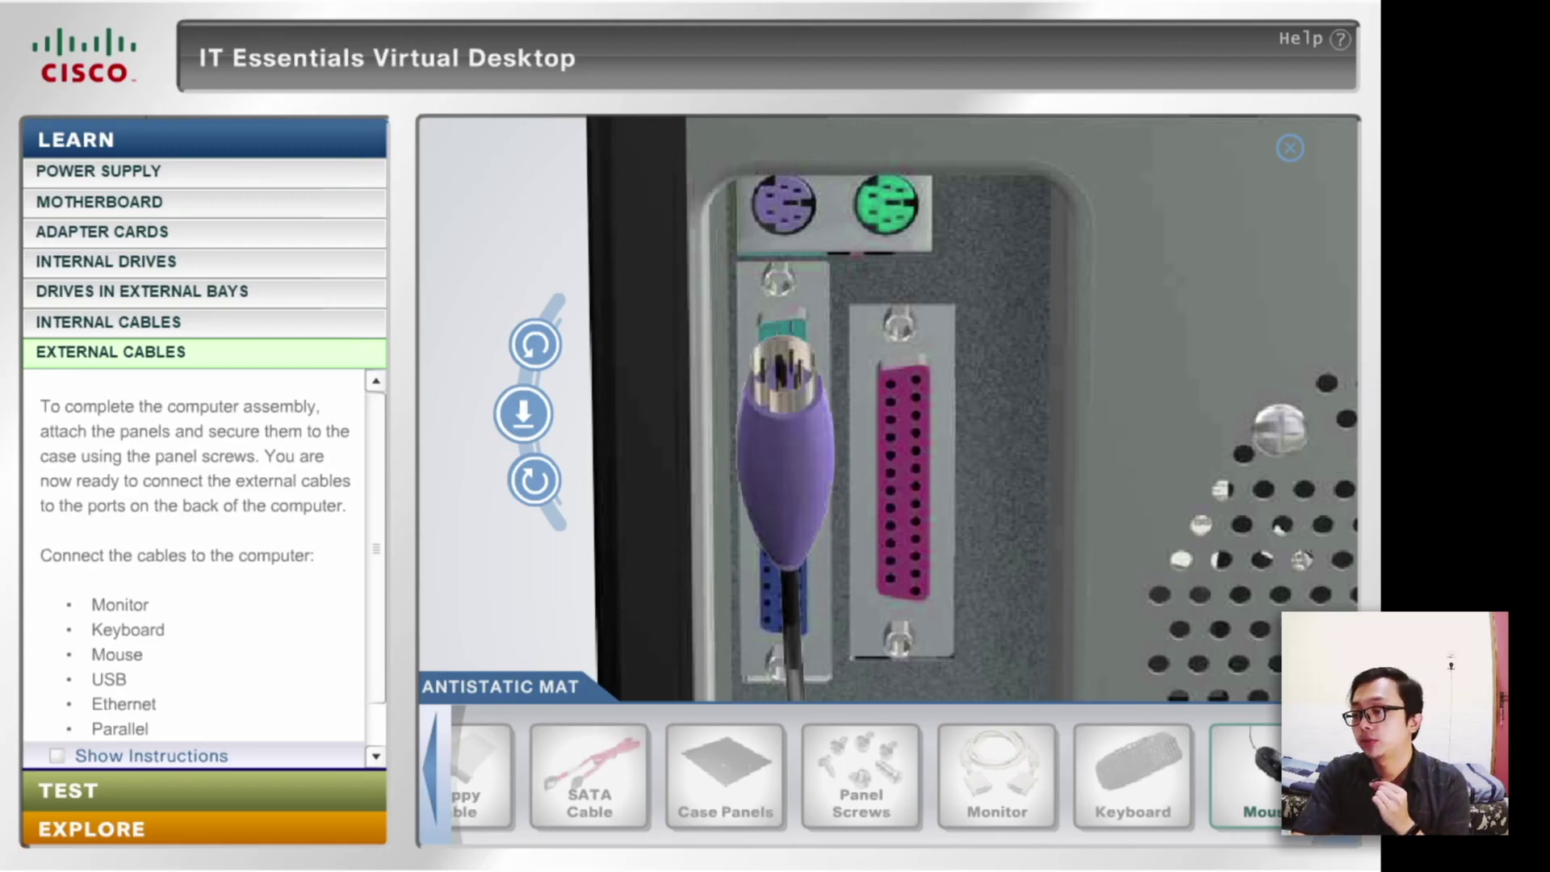
pyautogui.click(539, 351)
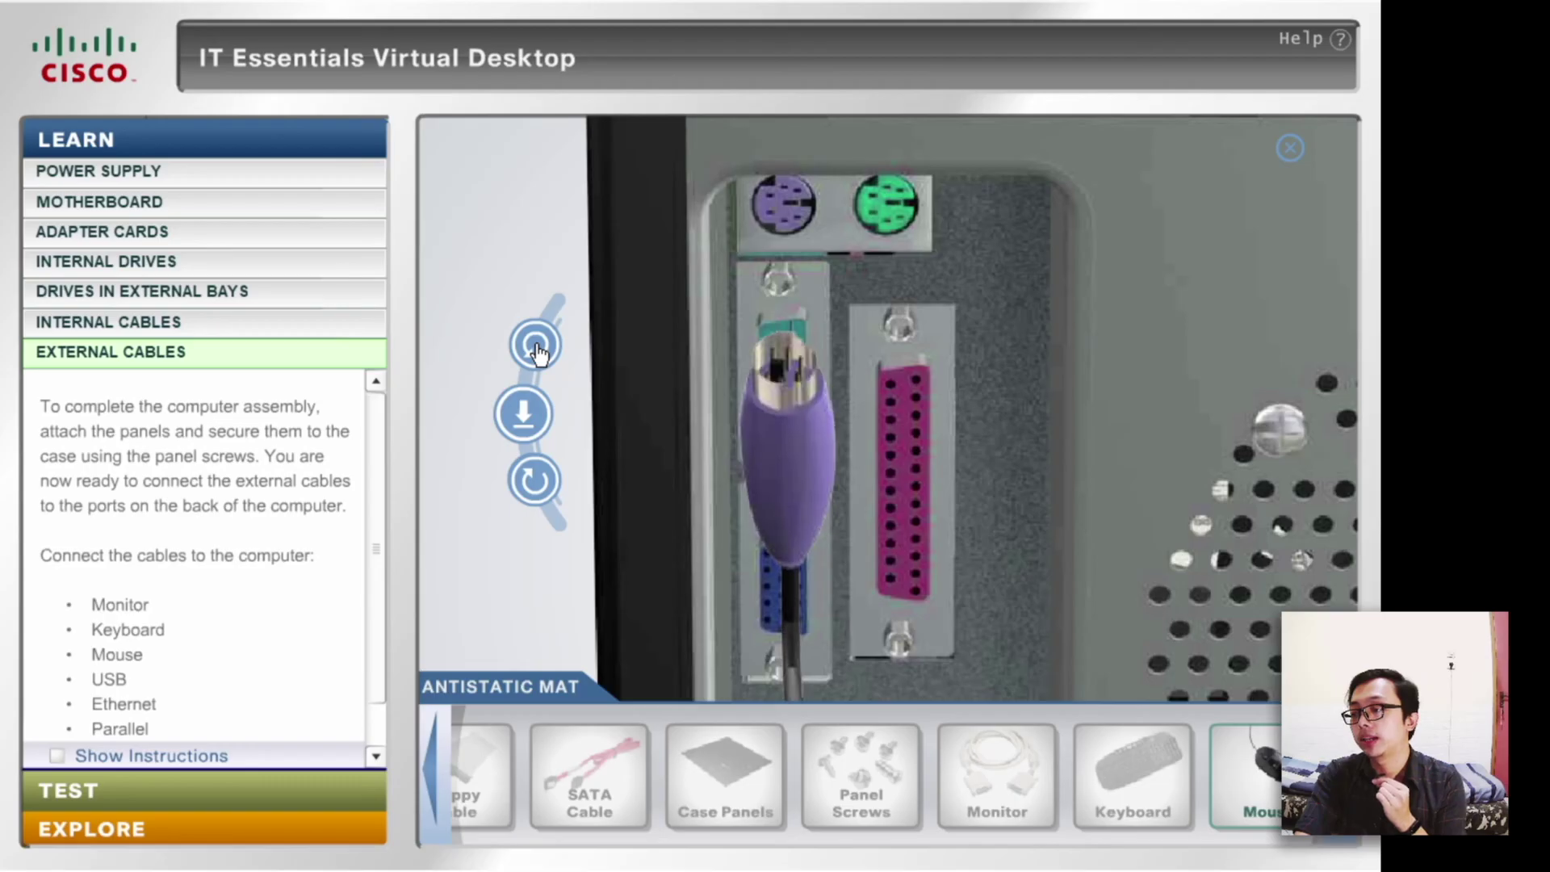
pyautogui.click(534, 344)
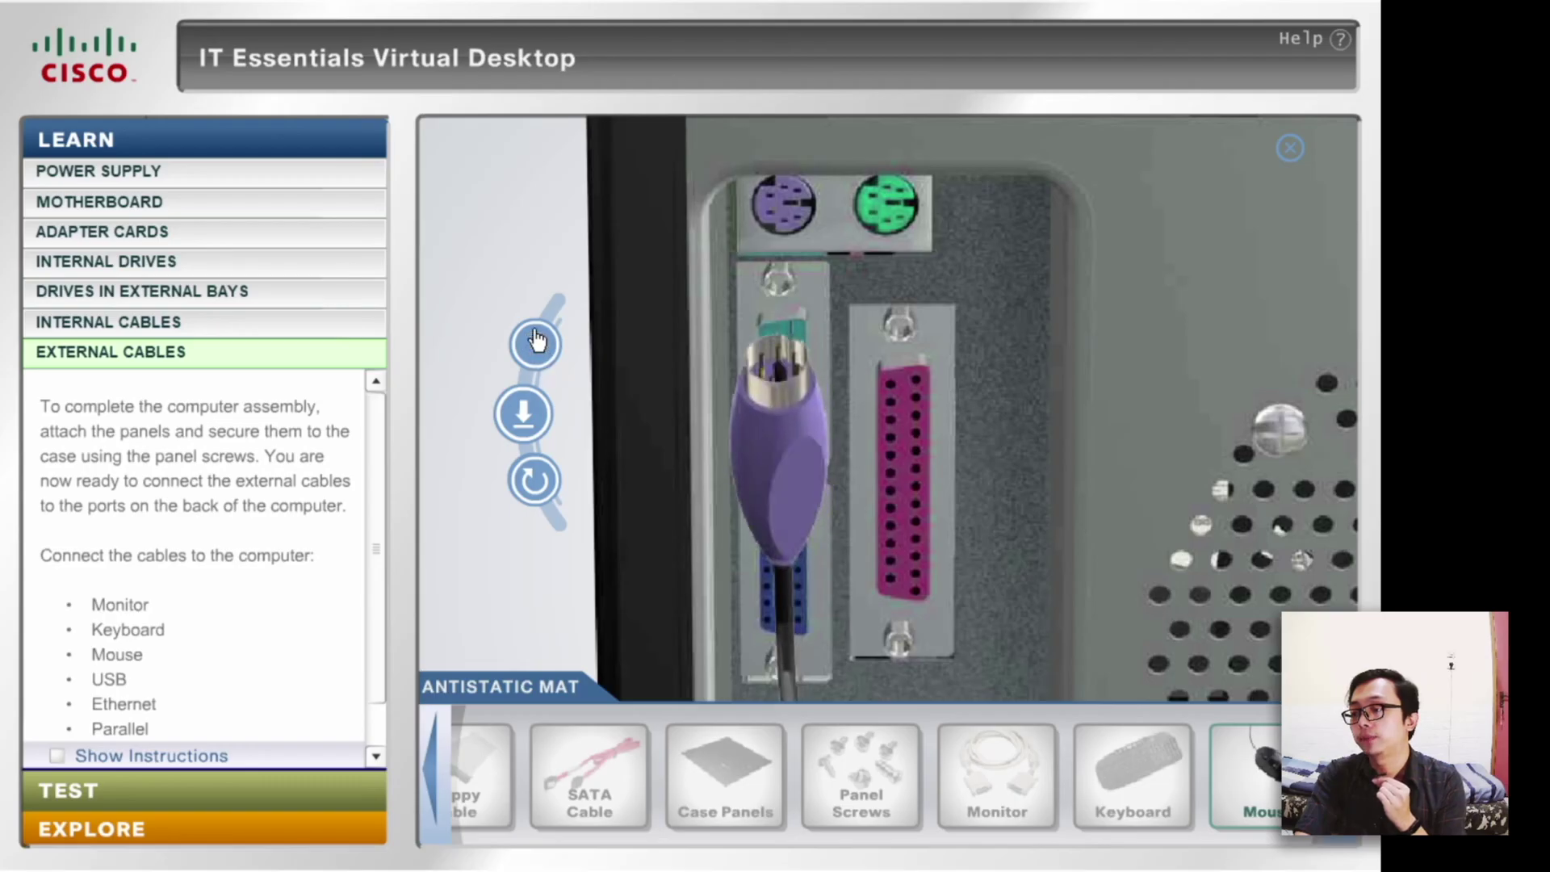
pyautogui.click(524, 416)
# - Connect the mouse cable to the green PS/2 port, rotating the plug so its pins match the socket
pyautogui.moveTo(1247, 767); pyautogui.dragTo(742, 212)
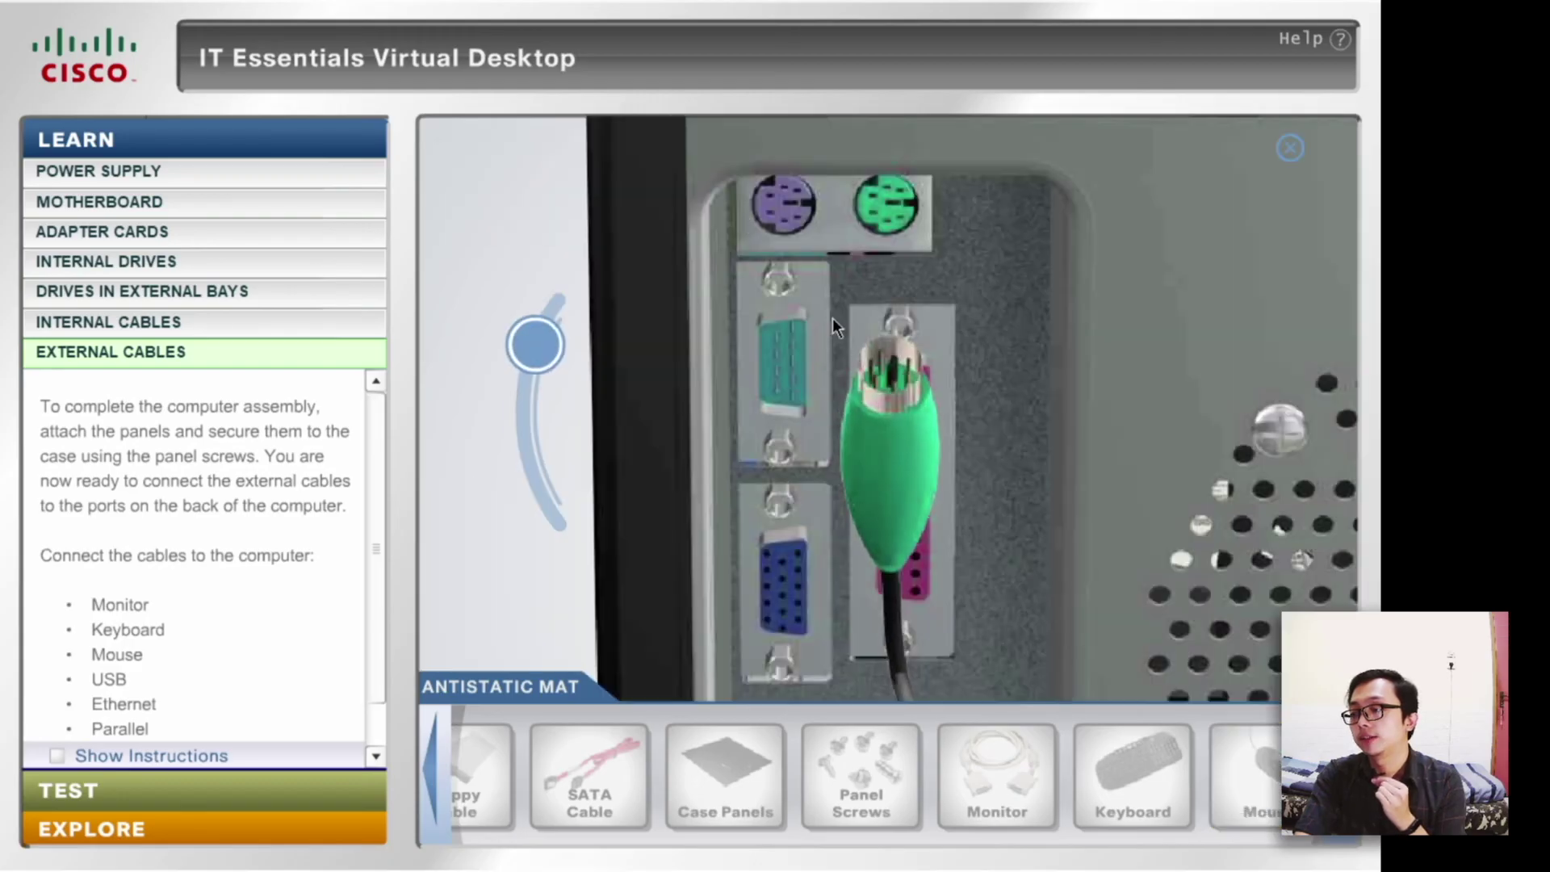
pyautogui.click(537, 348)
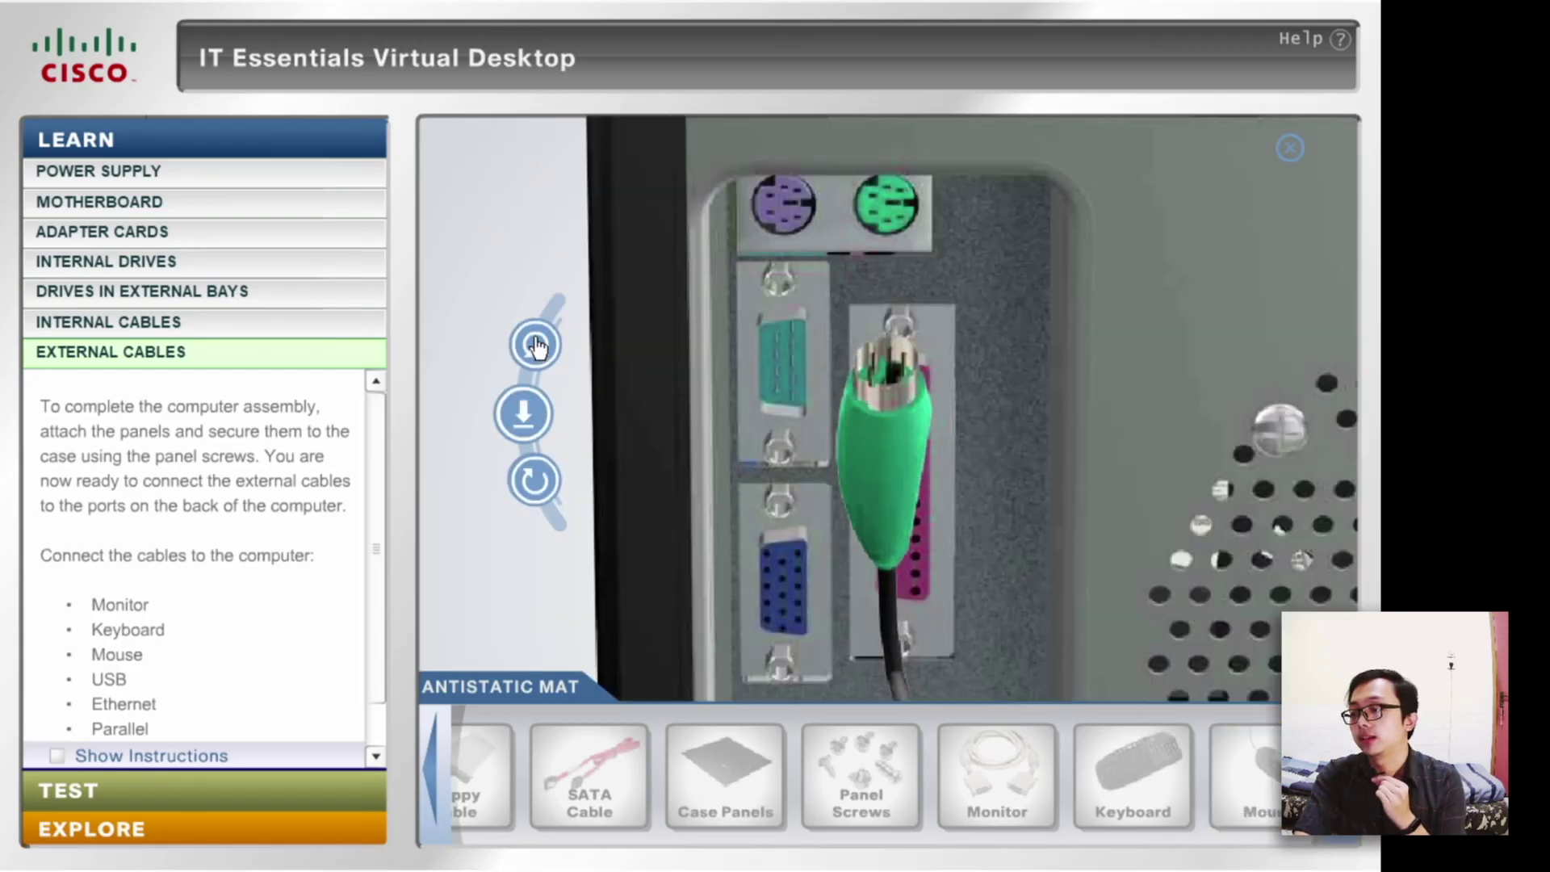
pyautogui.click(533, 483)
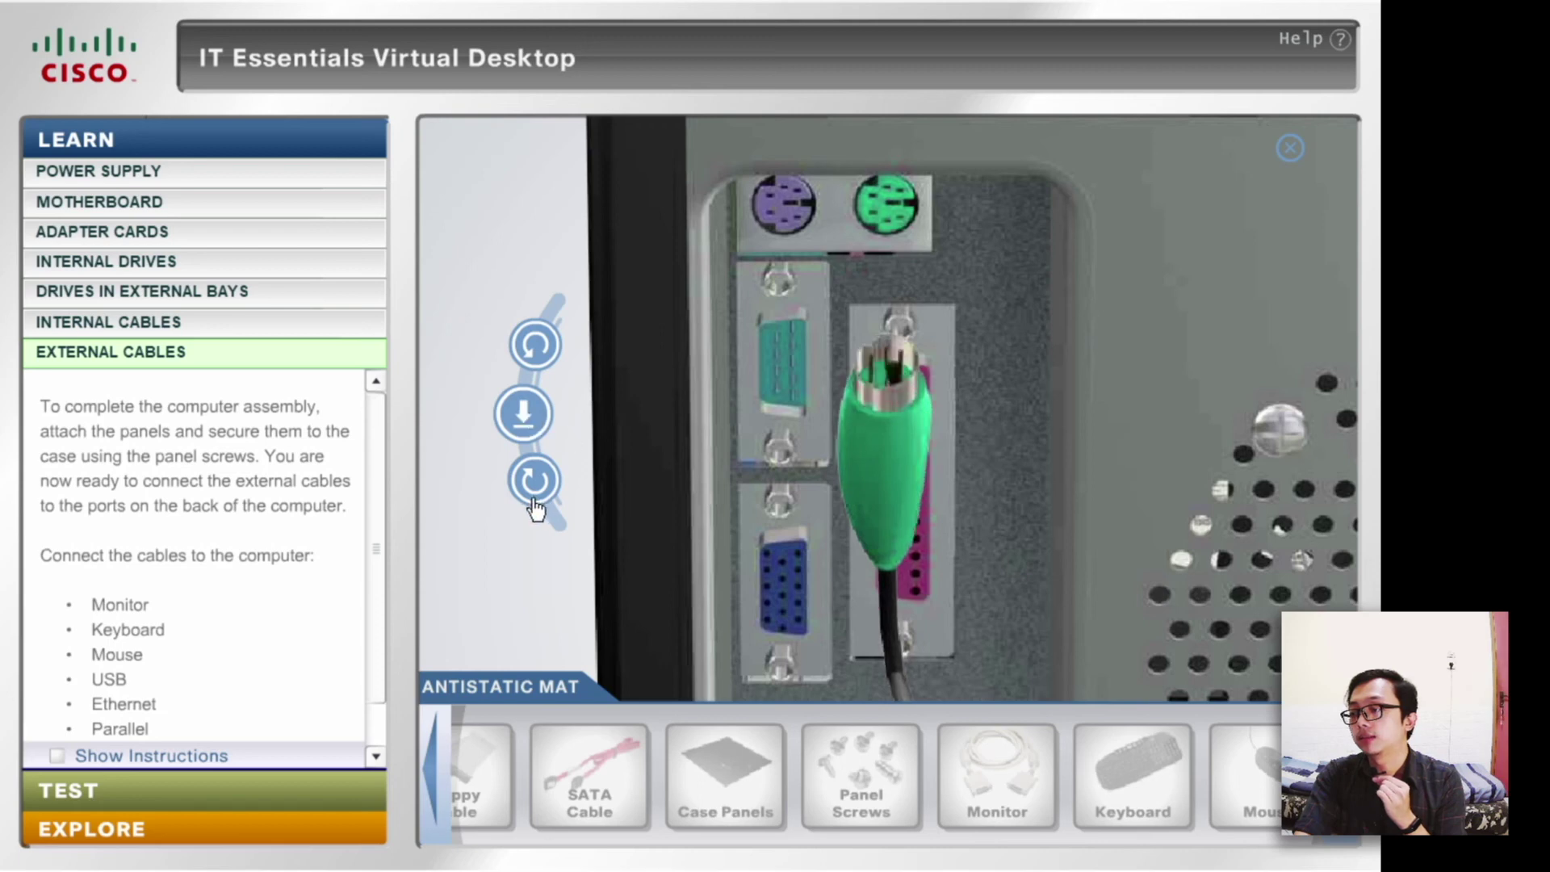
pyautogui.click(523, 416)
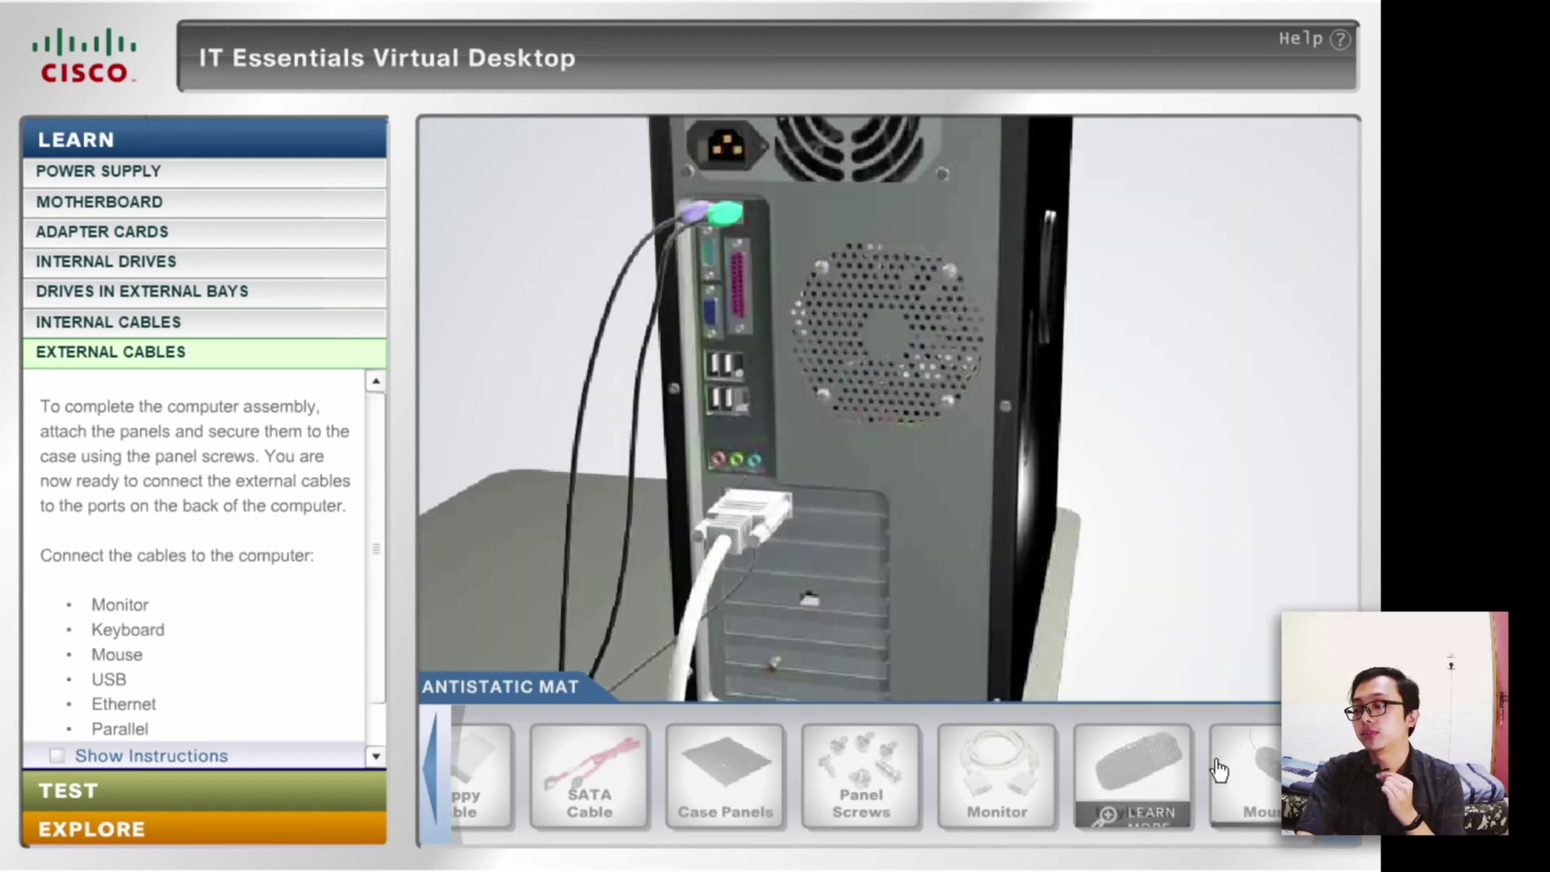
# - Connect the USB cable to the highlighted USB port on the back of the computer, rotated to match the port
pyautogui.click(1344, 776)
pyautogui.click(1345, 775)
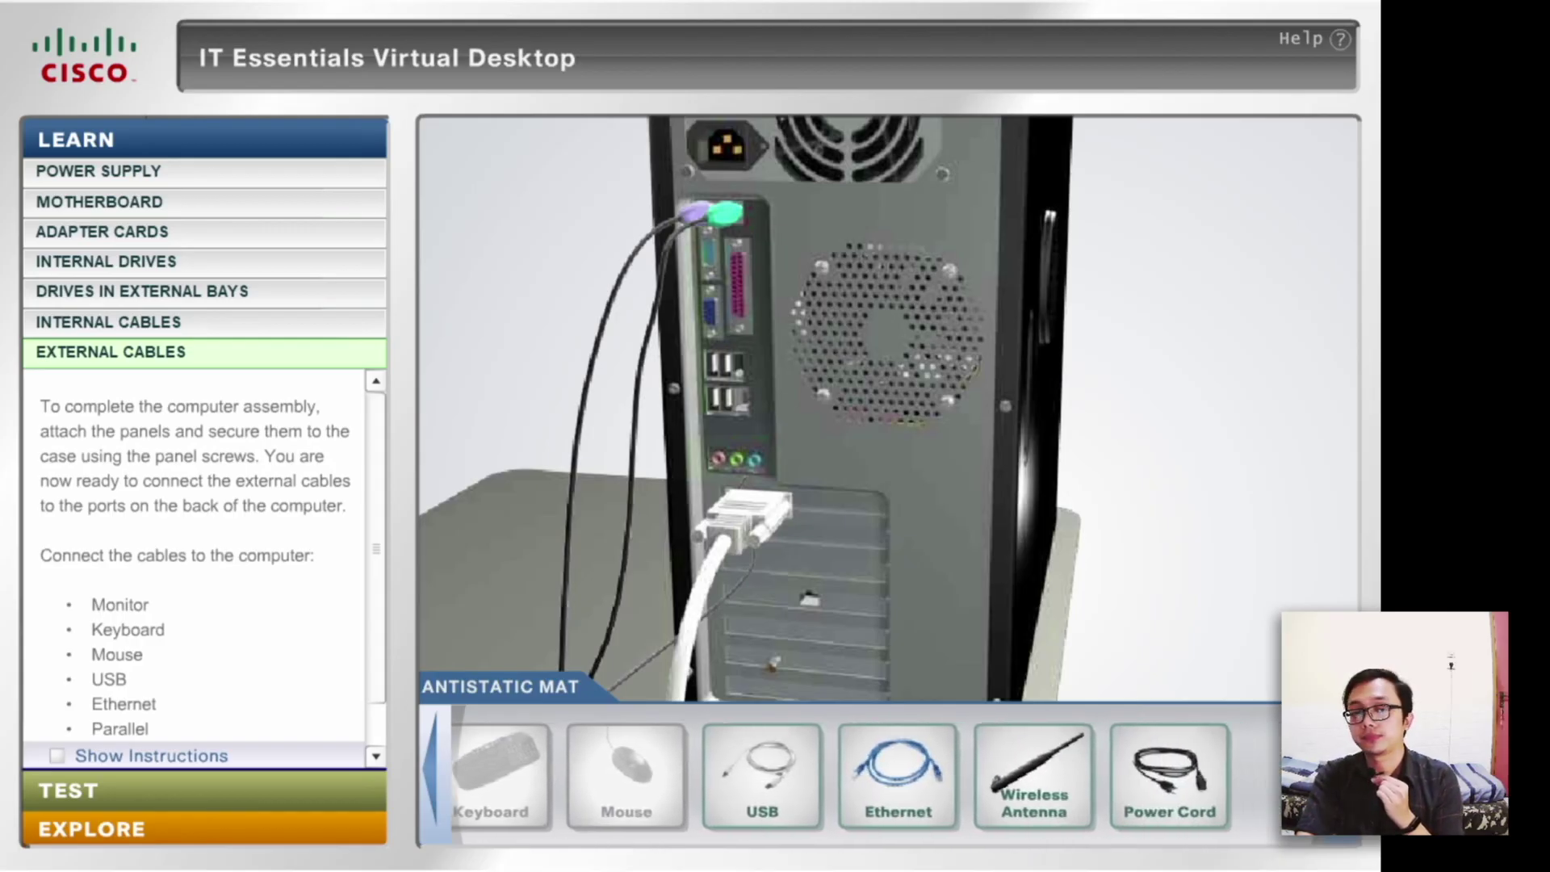
pyautogui.moveTo(825, 784)
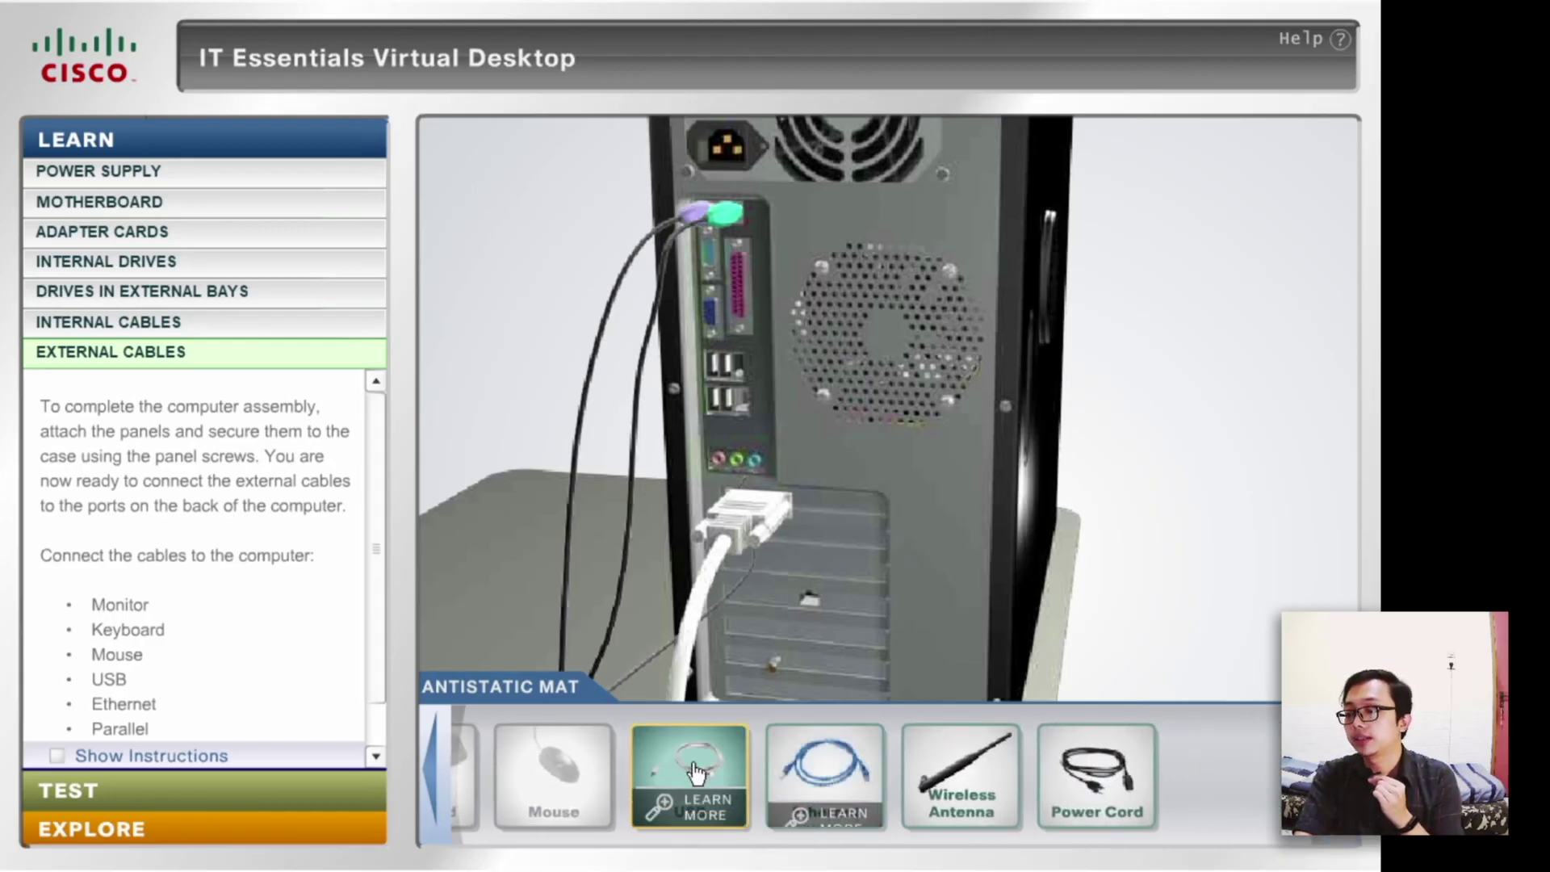
pyautogui.moveTo(688, 776); pyautogui.dragTo(723, 371)
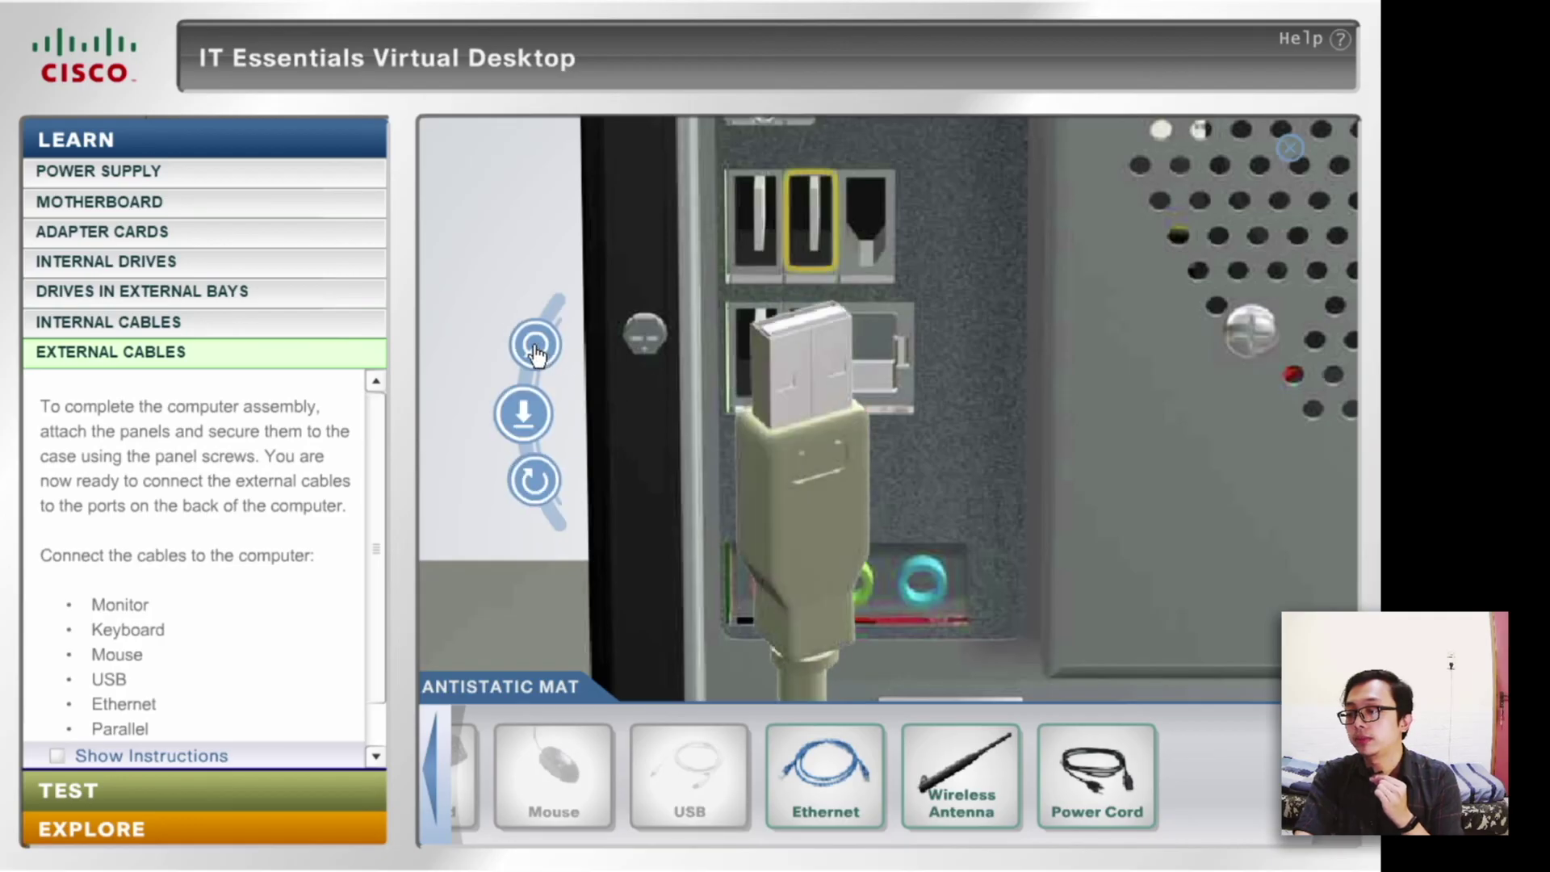
pyautogui.click(535, 347)
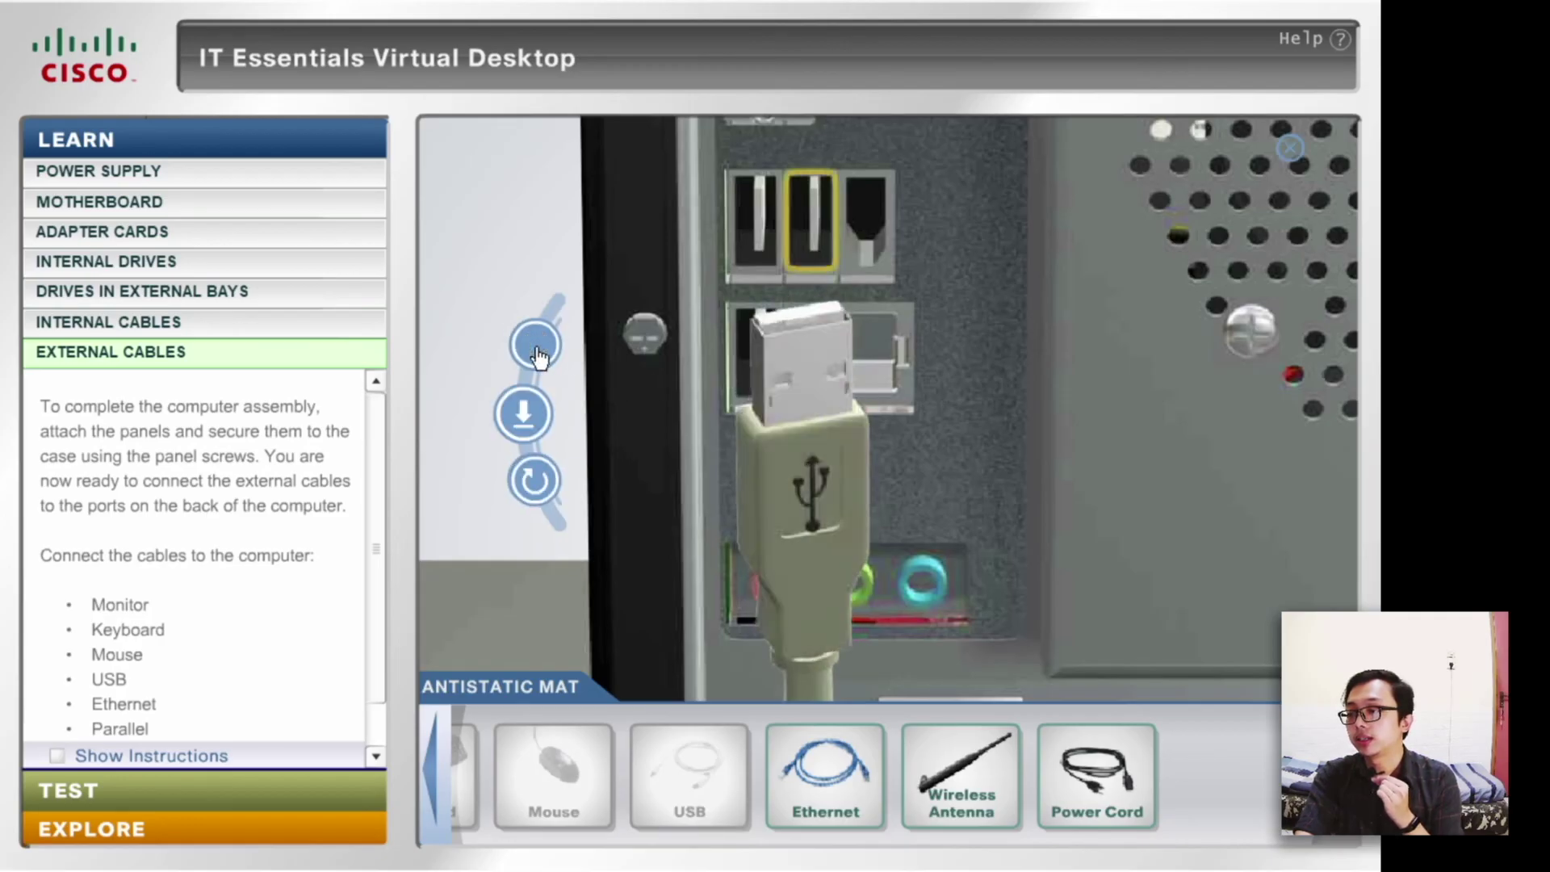
pyautogui.click(529, 416)
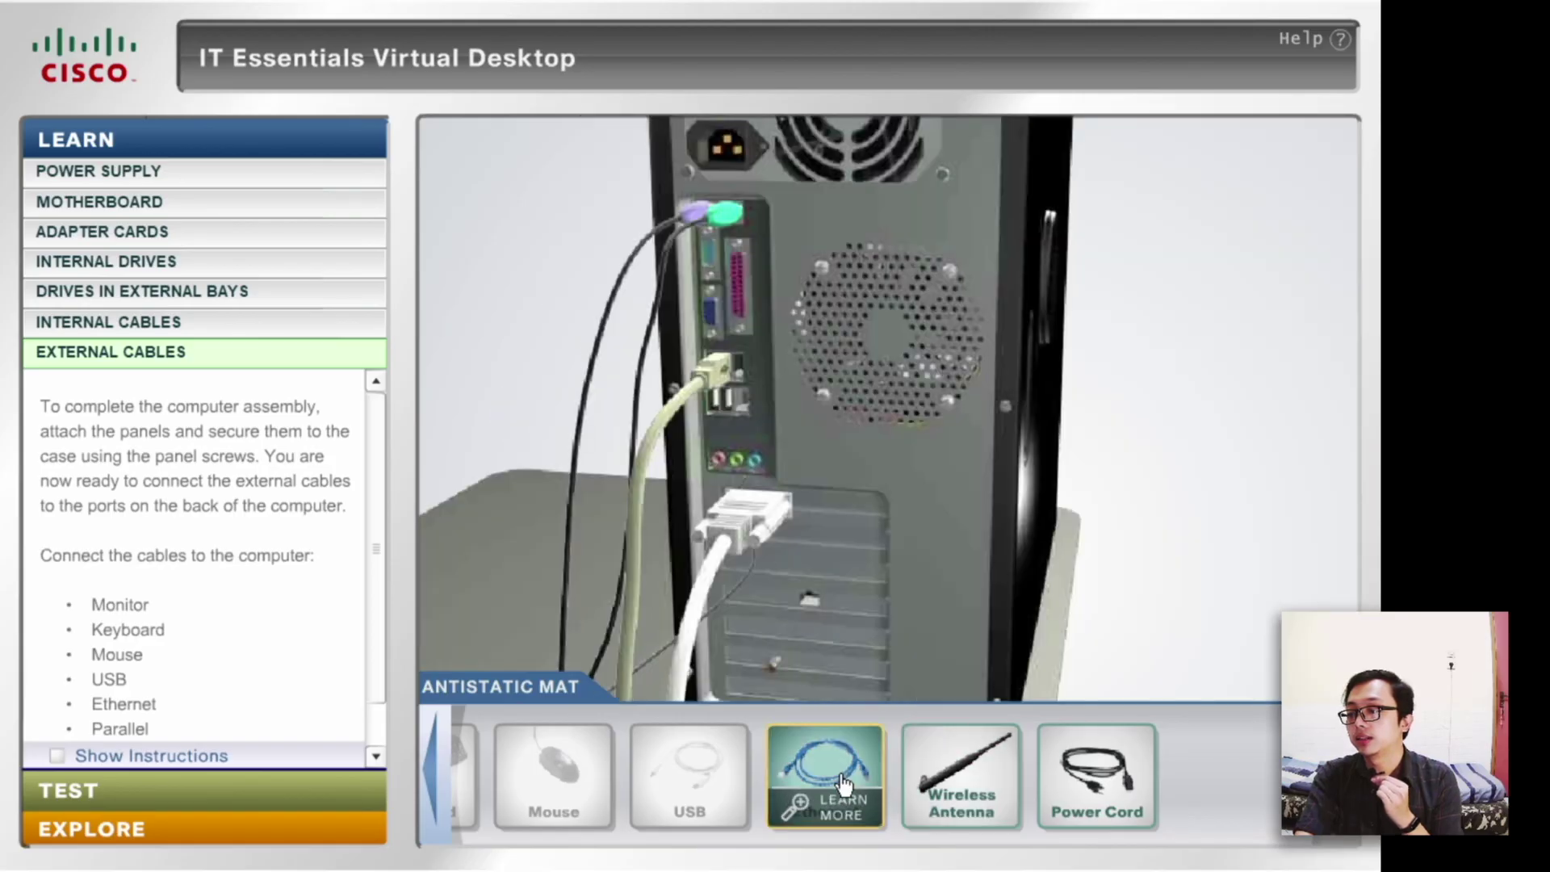
# - Connect the Ethernet cable to the network card's port, rotated to match it, and attach the wireless antenna to the threaded connector below
pyautogui.moveTo(883, 728); pyautogui.dragTo(816, 607)
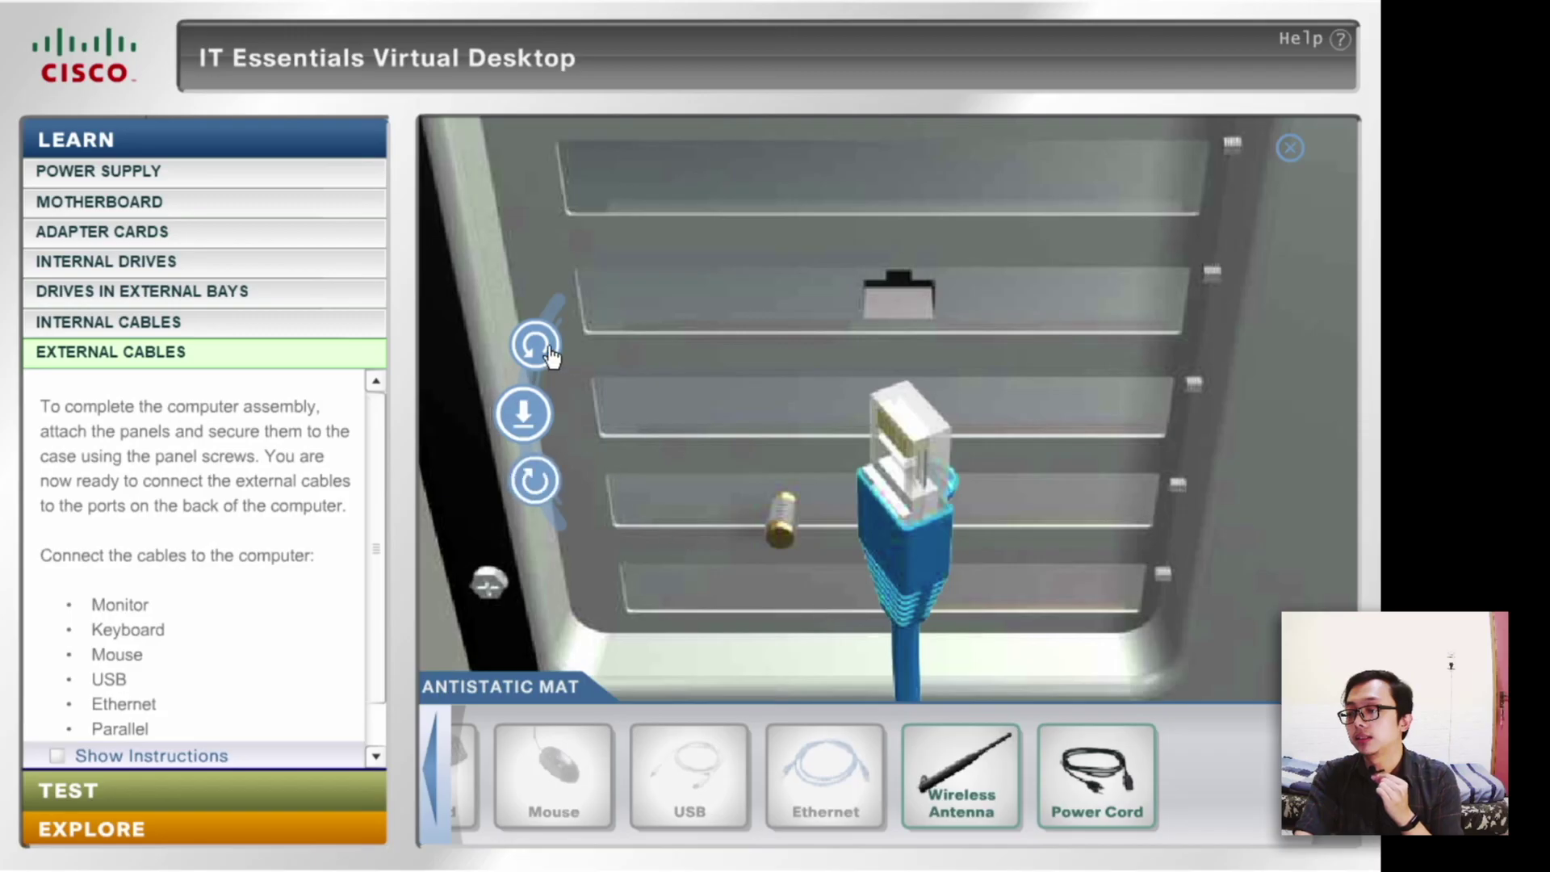
pyautogui.click(549, 354)
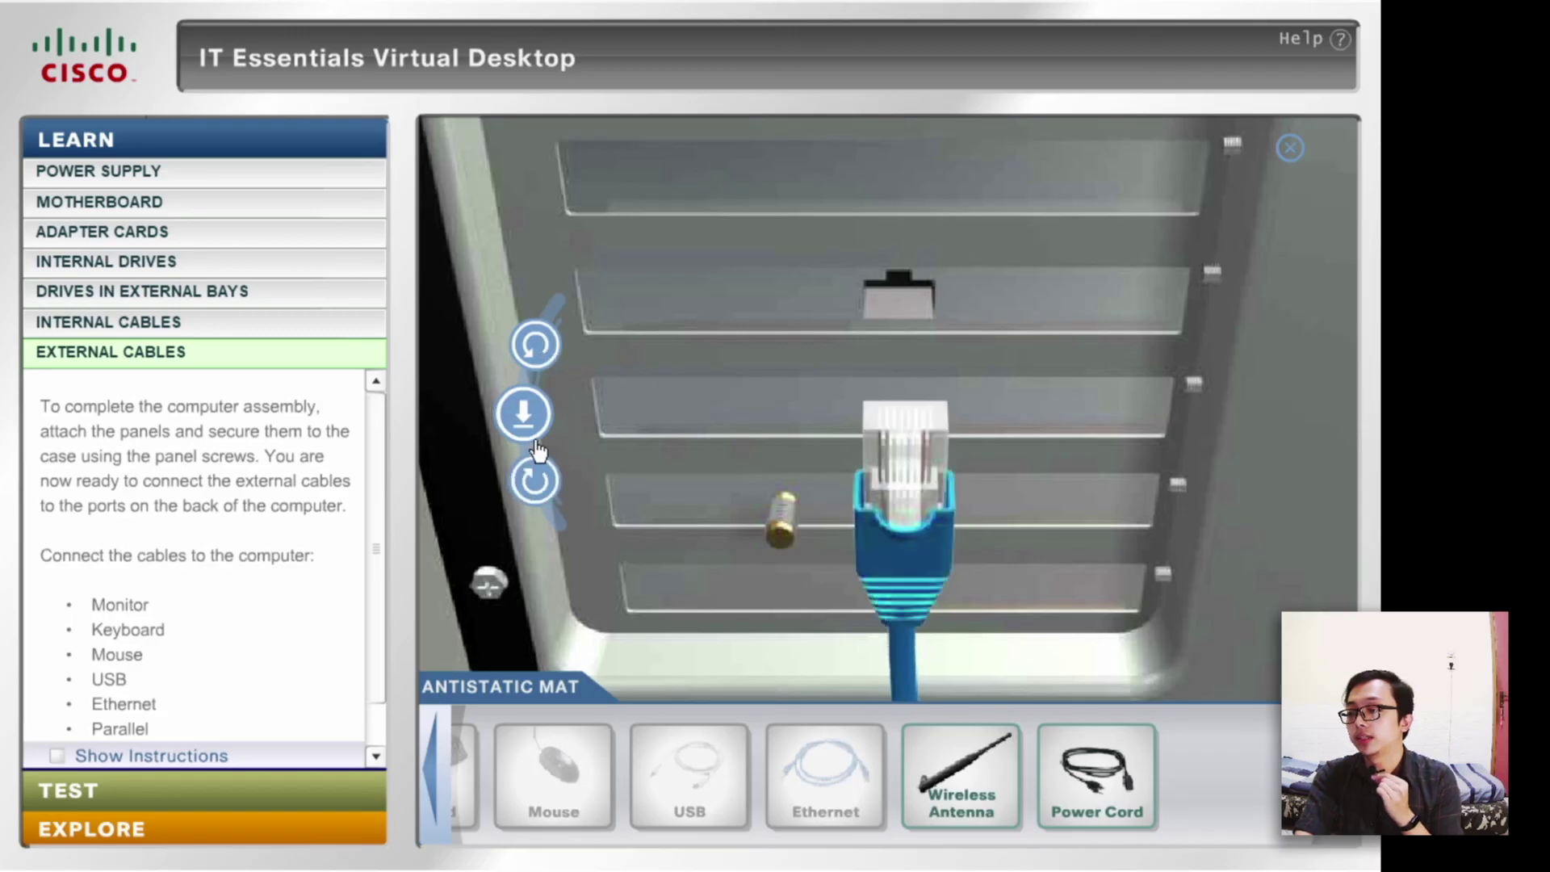
pyautogui.click(526, 415)
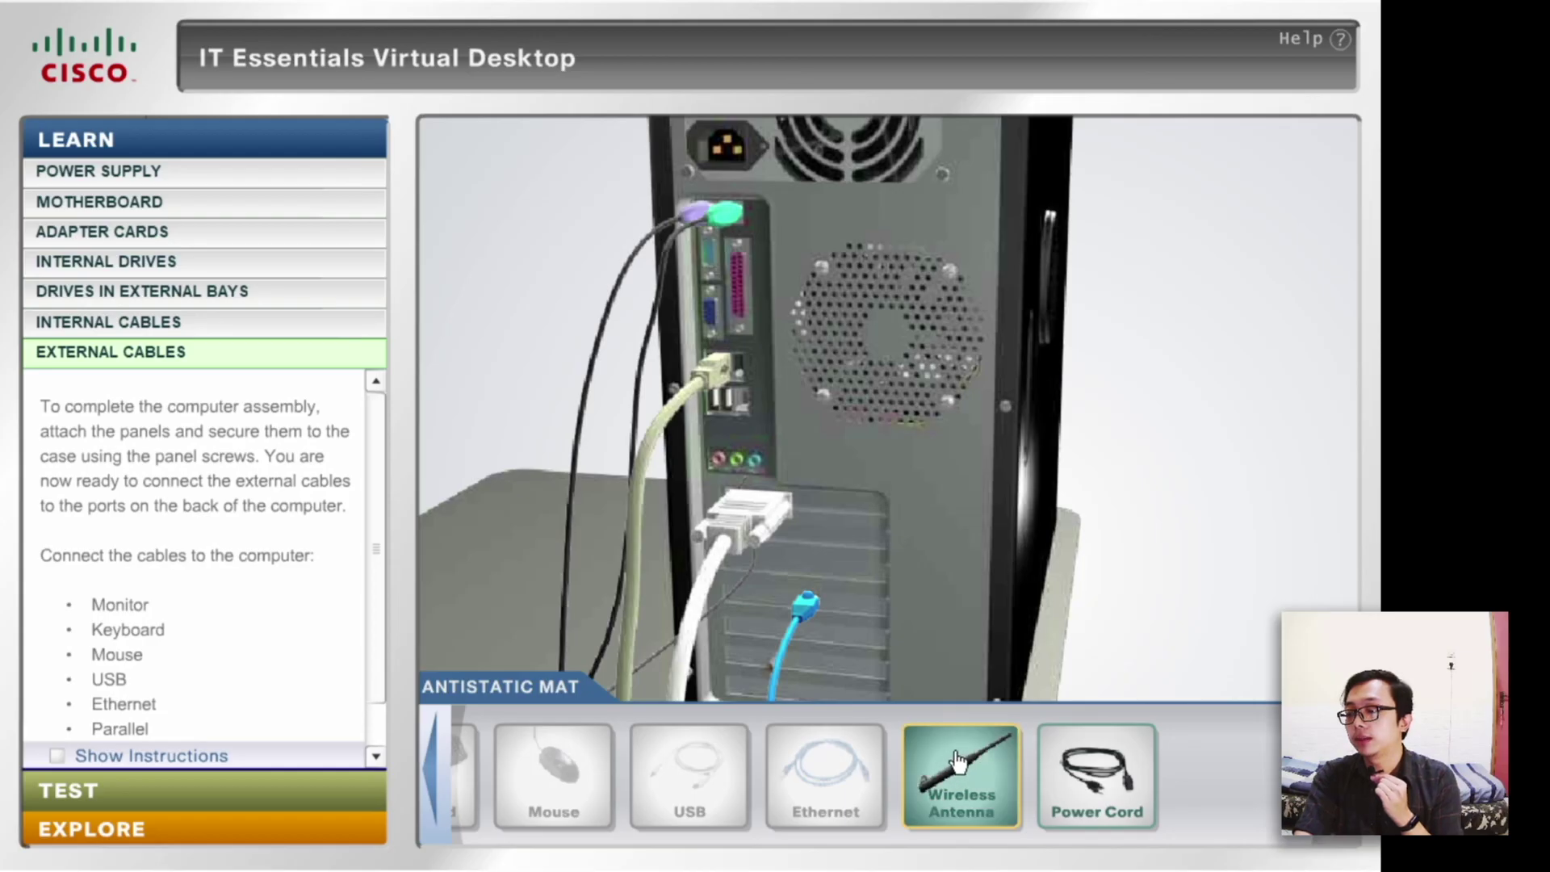
pyautogui.moveTo(969, 771); pyautogui.dragTo(774, 683)
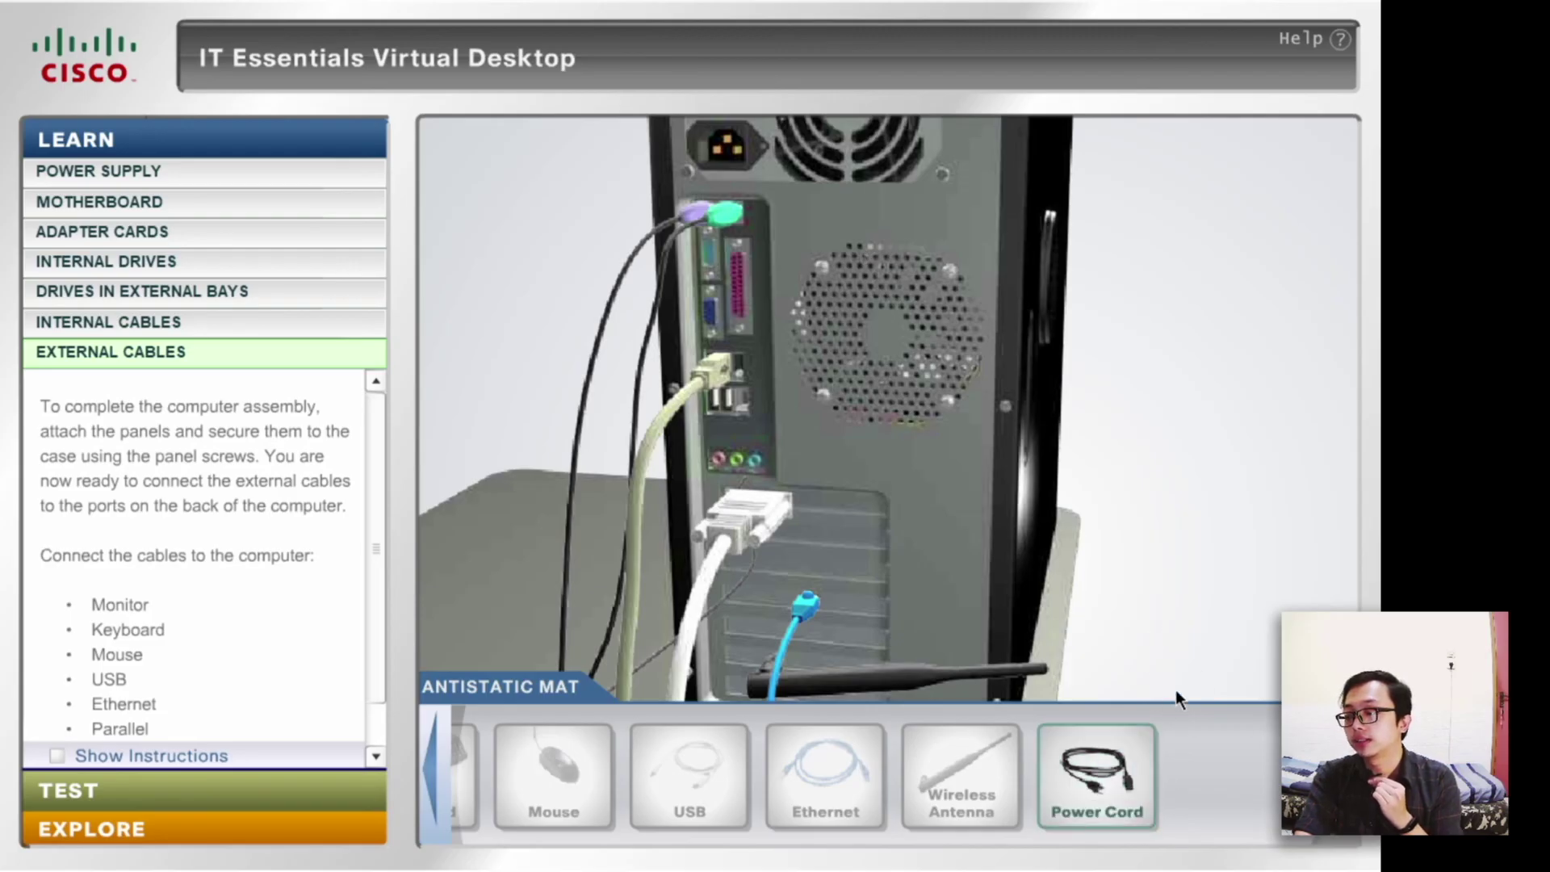
# - Connect the power cord to the power supply socket, rotated to match its prongs, and acknowledge the finished external cables layer
pyautogui.moveTo(1105, 765); pyautogui.dragTo(730, 151)
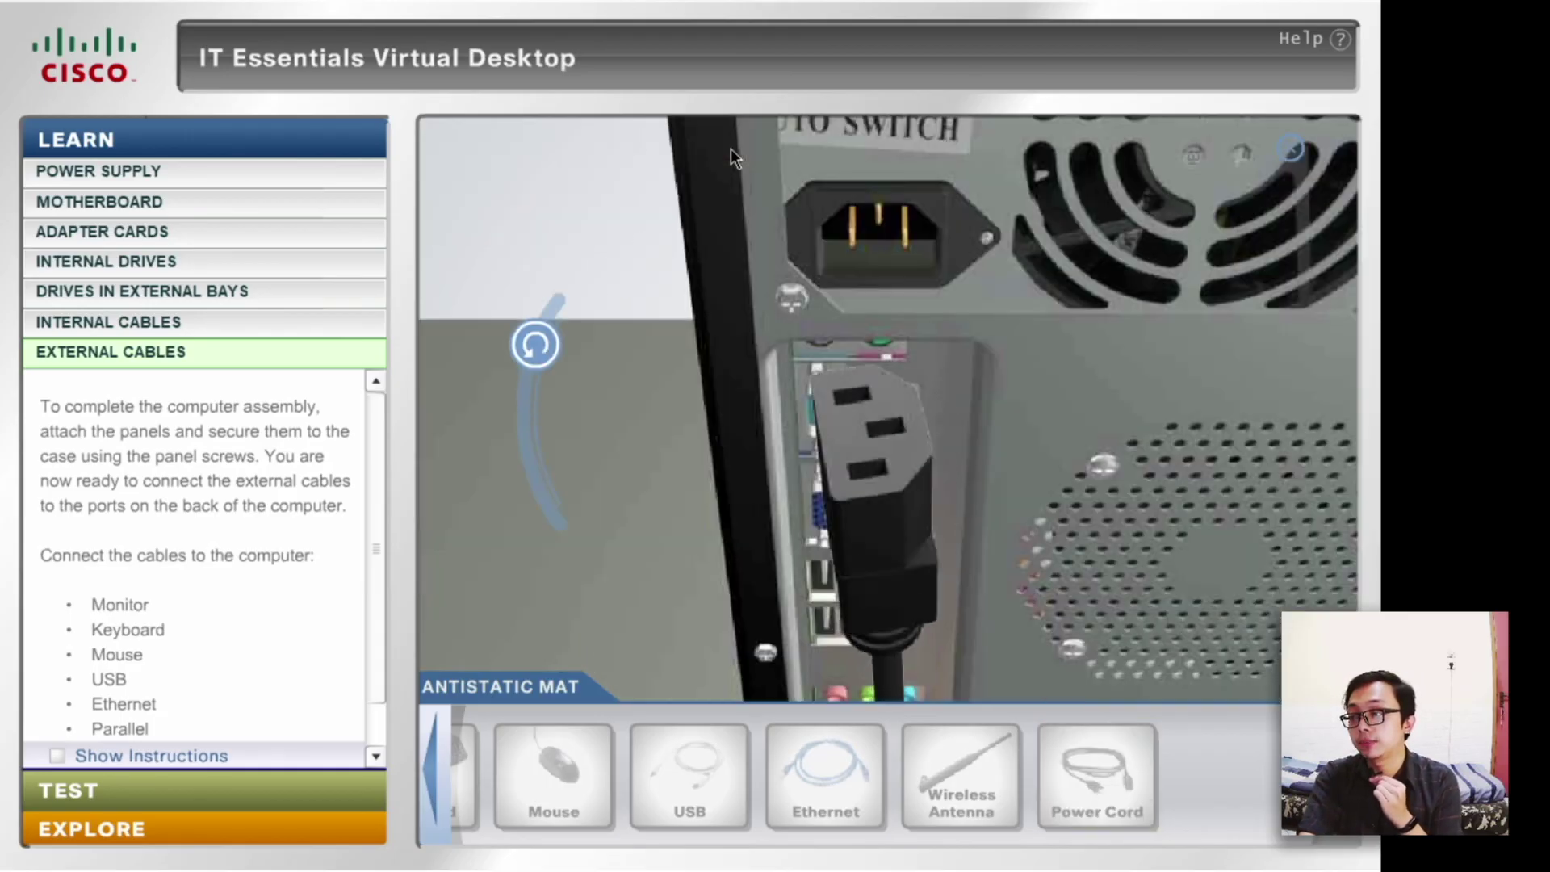
pyautogui.click(530, 347)
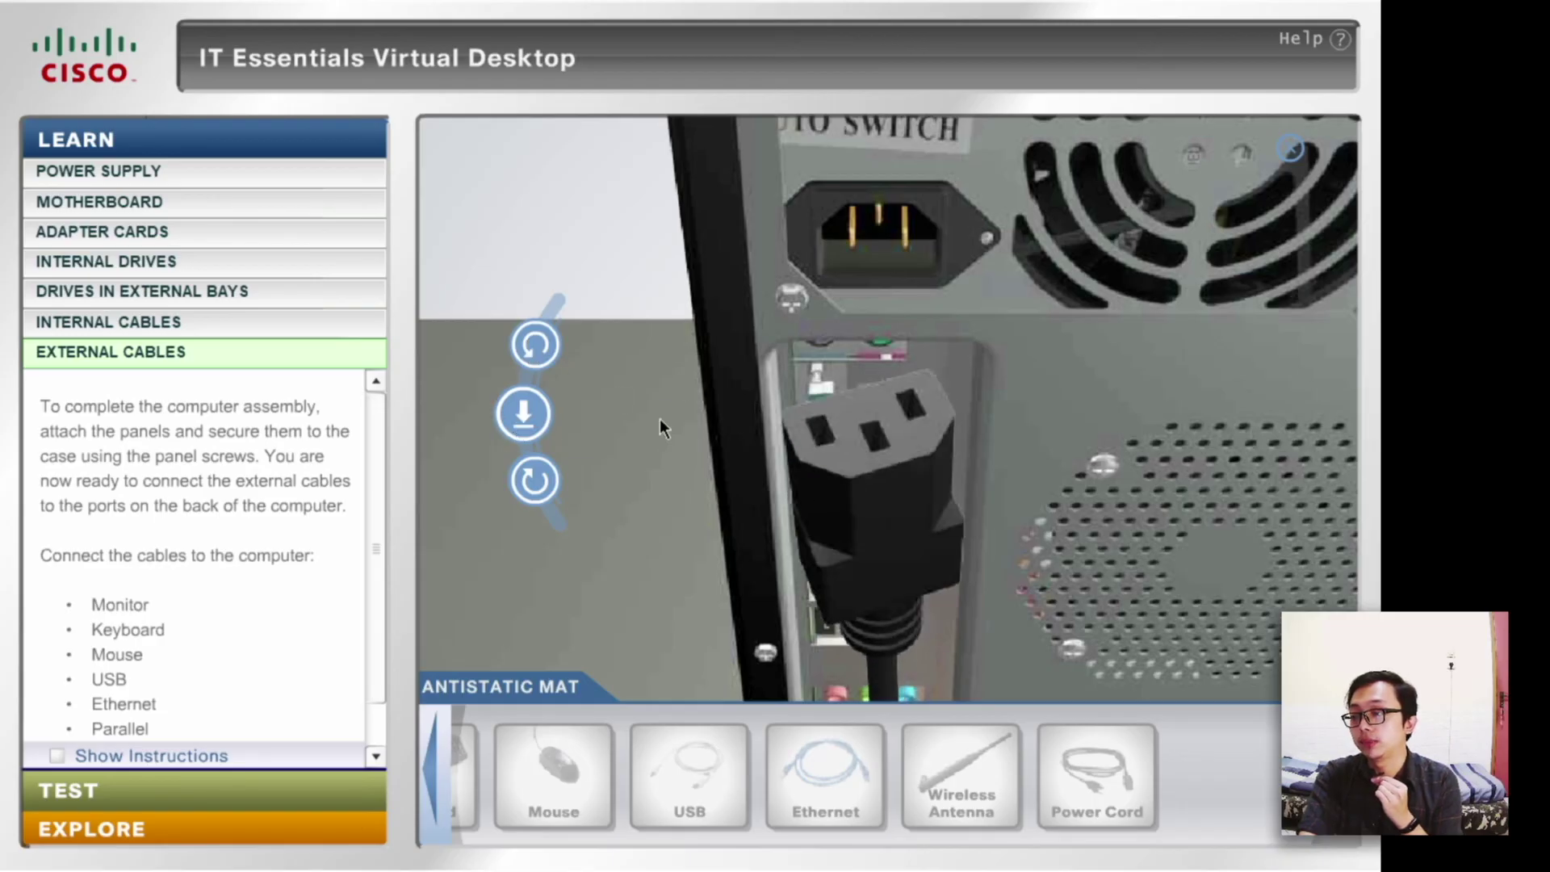
pyautogui.click(525, 414)
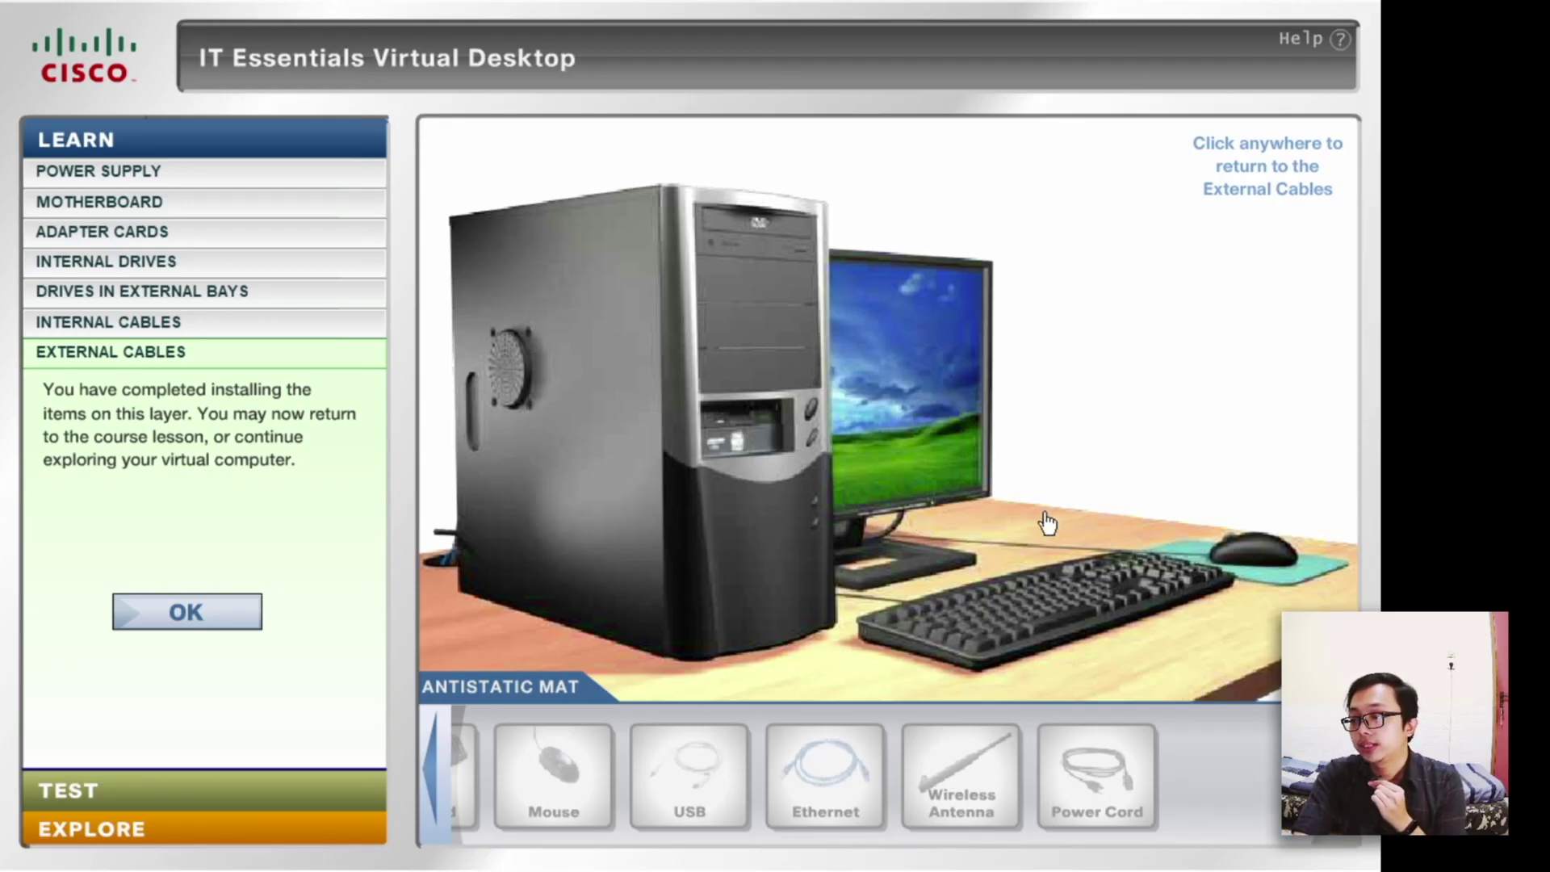
pyautogui.click(180, 612)
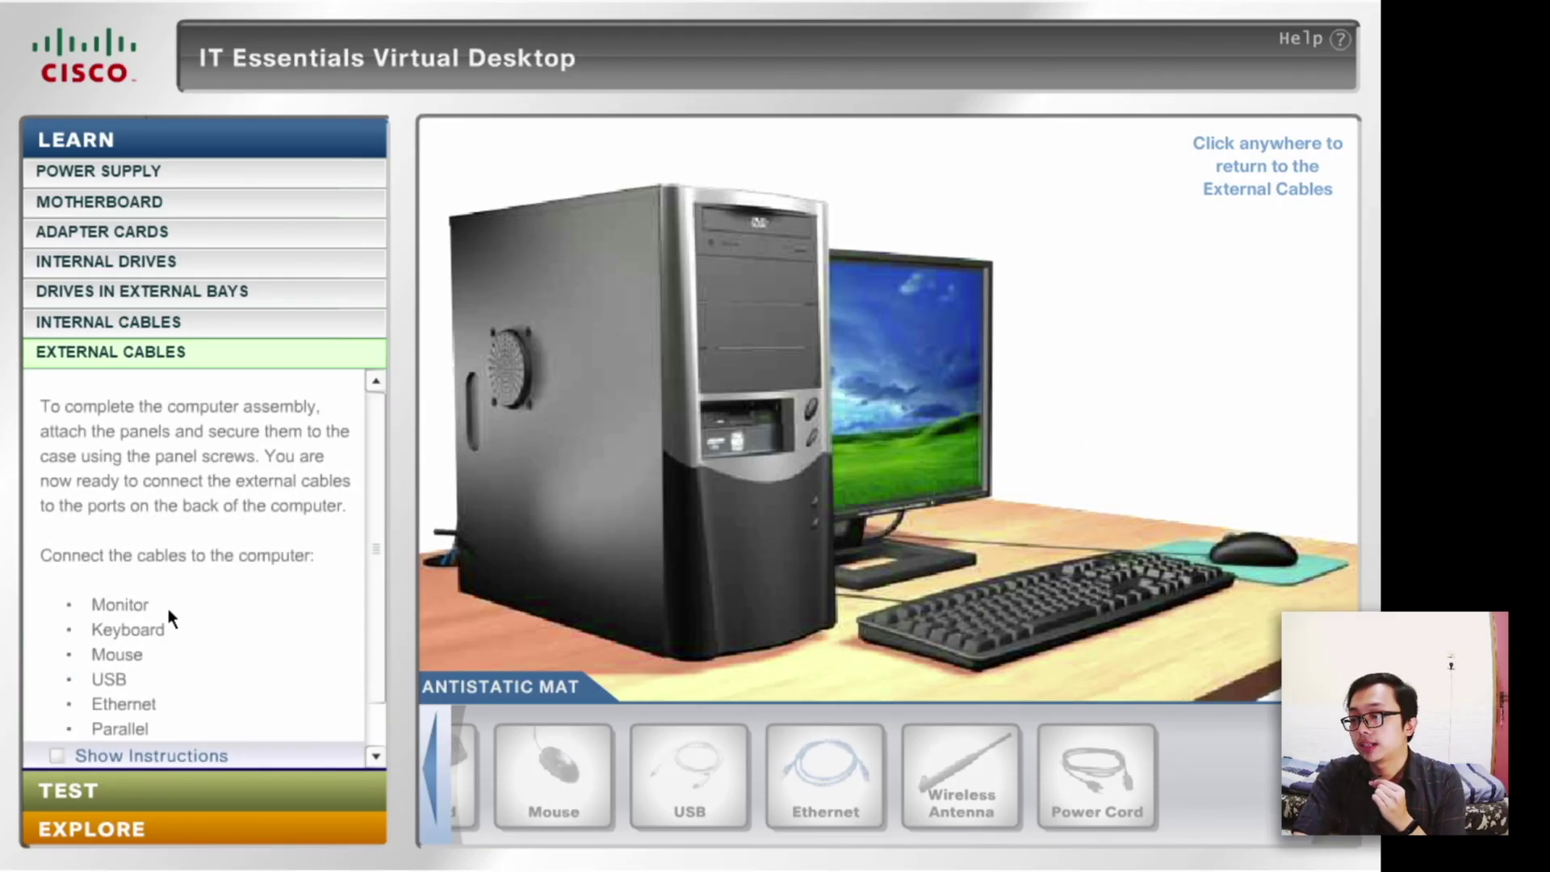